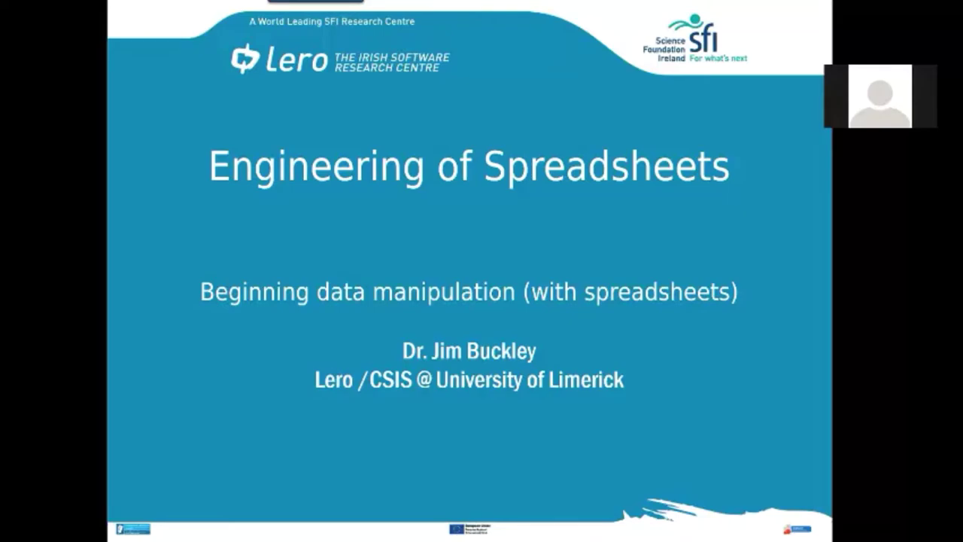
# Step: Advance the slideshow from the title slide to slide 4, Table of Contents
pyautogui.press('Right')
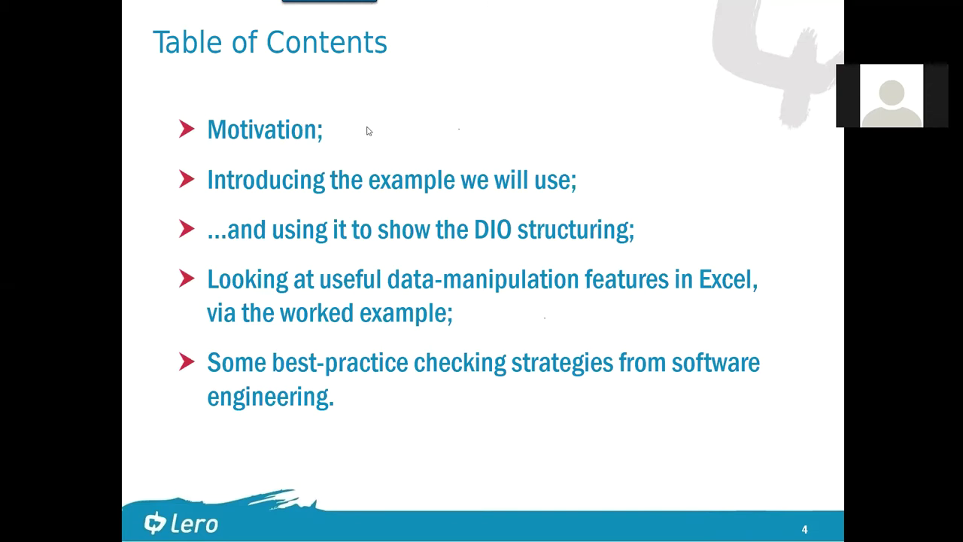
# Step: Advance to slide 5, 'Motivation I', on why spreadsheets are error prone
pyautogui.press('Right')
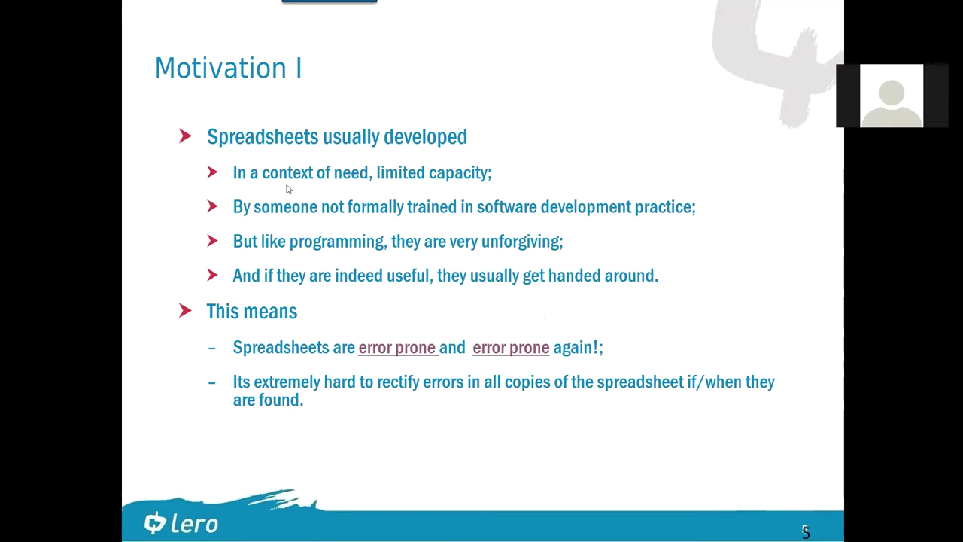
# Step: Reveal the consequences bullet and open the 'Spreadsheets in Clinical Medicine' warning PDF from the first 'error prone' link
pyautogui.press('Right')
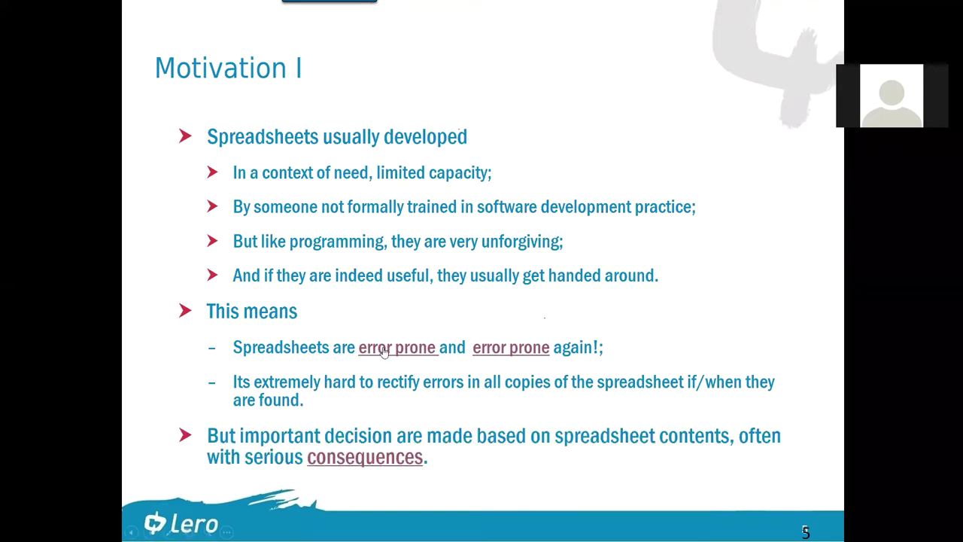
pyautogui.click(384, 350)
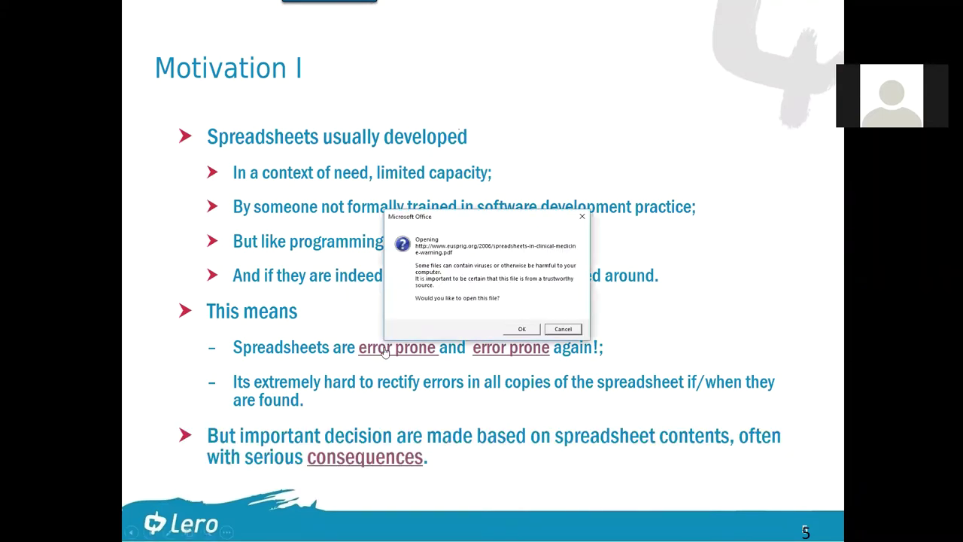
pyautogui.click(514, 330)
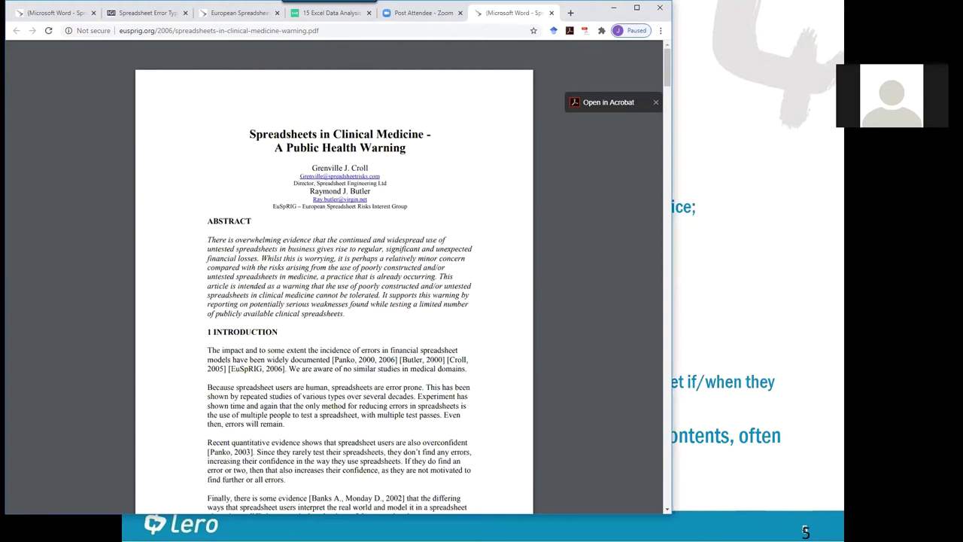
# Step: Open the IGI Global article on spreadsheet error types in healthcare from the second 'error prone' link
pyautogui.click(789, 251)
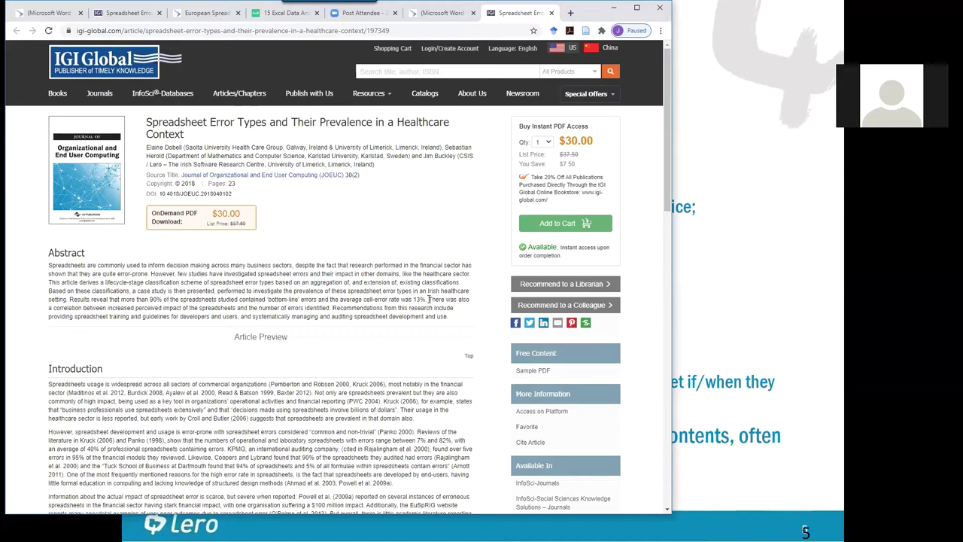
# Step: Put Chrome's article page away so slide 5, 'Motivation I', shows again
pyautogui.click(730, 312)
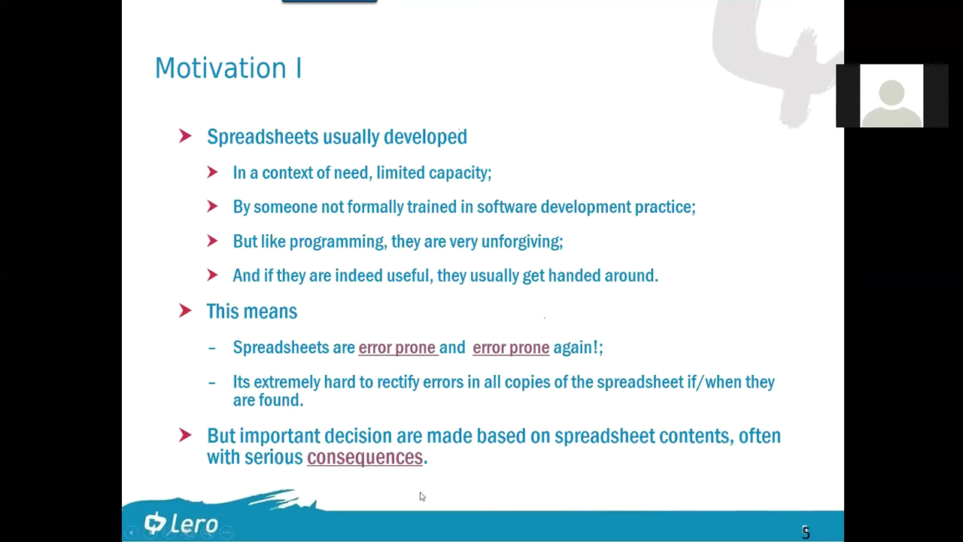
# Step: Open the EuSpRIG spreadsheet horror stories page and begin reading from the top
pyautogui.click(380, 464)
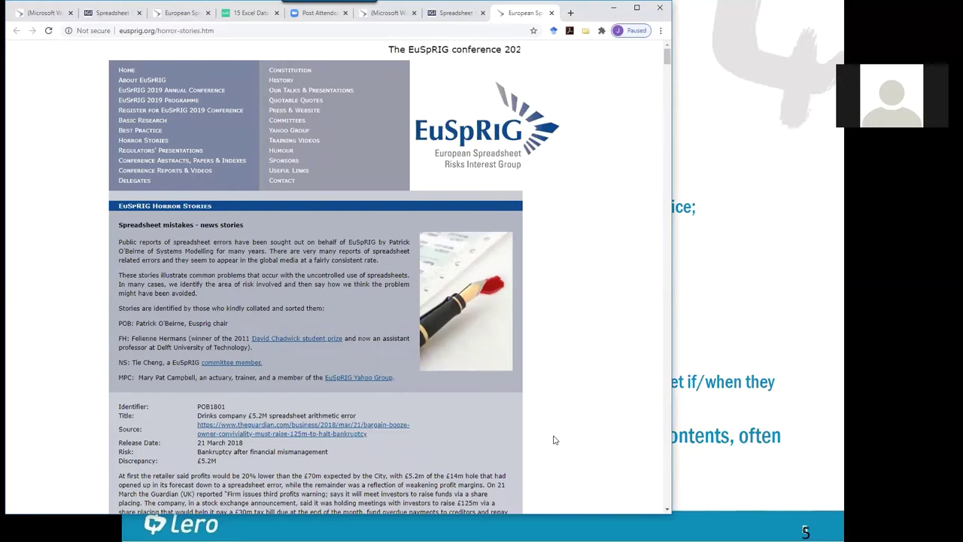
pyautogui.scroll(-1, 554, 439)
pyautogui.scroll(-3, 554, 440)
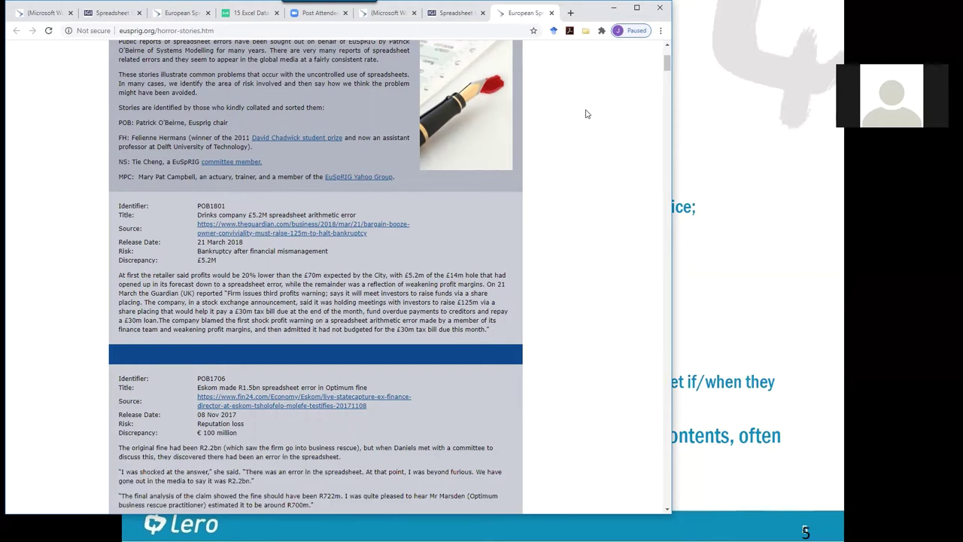
pyautogui.moveTo(666, 67); pyautogui.dragTo(658, 118)
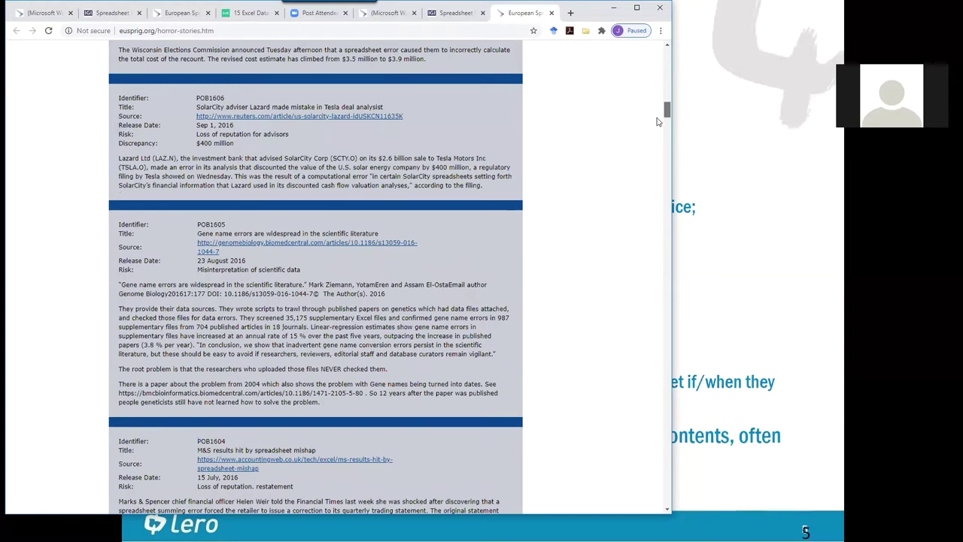
# Step: Scroll down to older entries MPC04–MPC01, like the Tibco shareholders error, then return to the slideshow
pyautogui.scroll(-3, 657, 122)
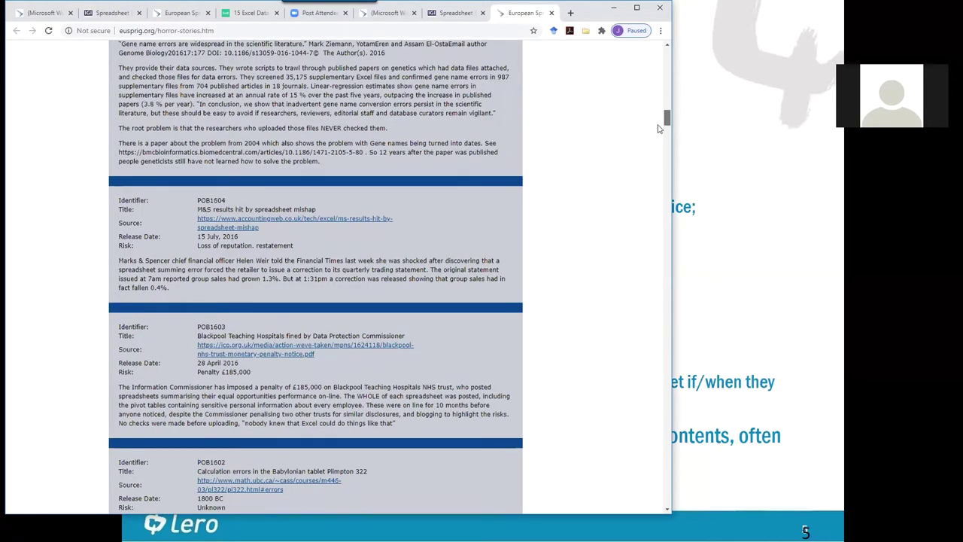
pyautogui.scroll(-3, 659, 128)
pyautogui.scroll(-2, 658, 134)
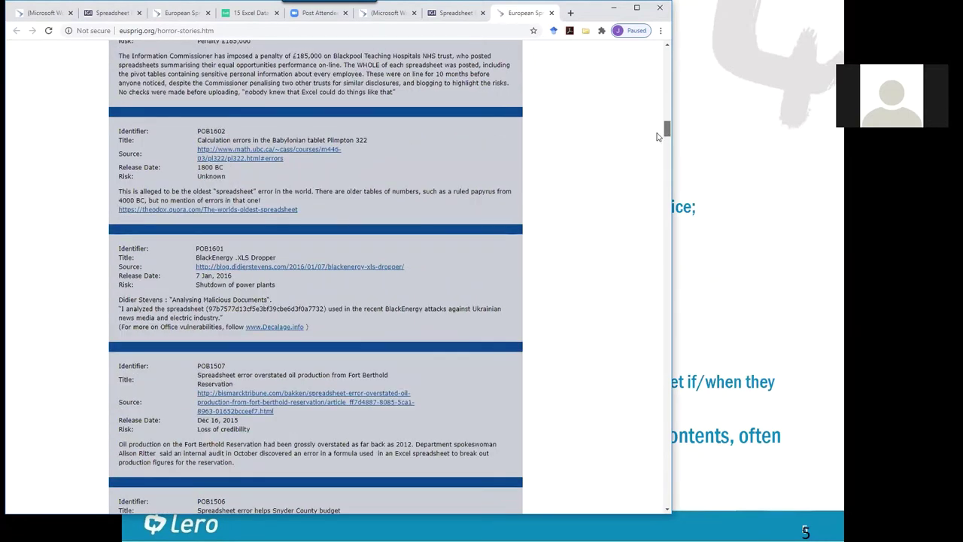
pyautogui.scroll(-3, 656, 140)
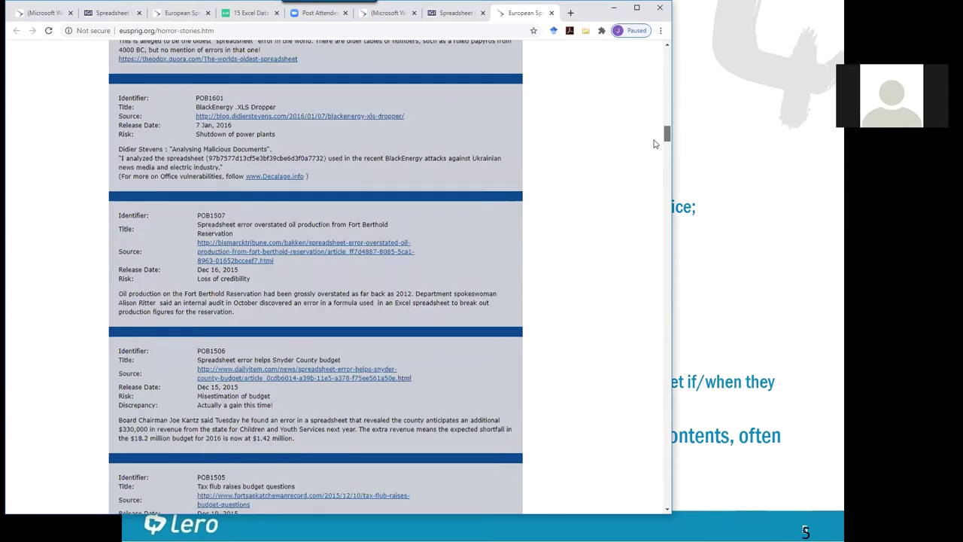
pyautogui.scroll(-2, 654, 145)
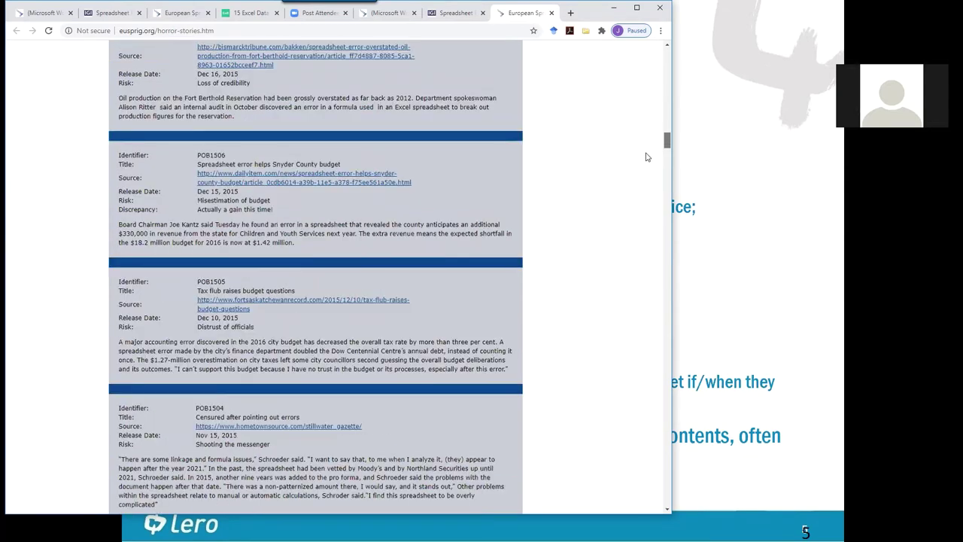
pyautogui.scroll(-6, 645, 156)
pyautogui.scroll(-4, 639, 167)
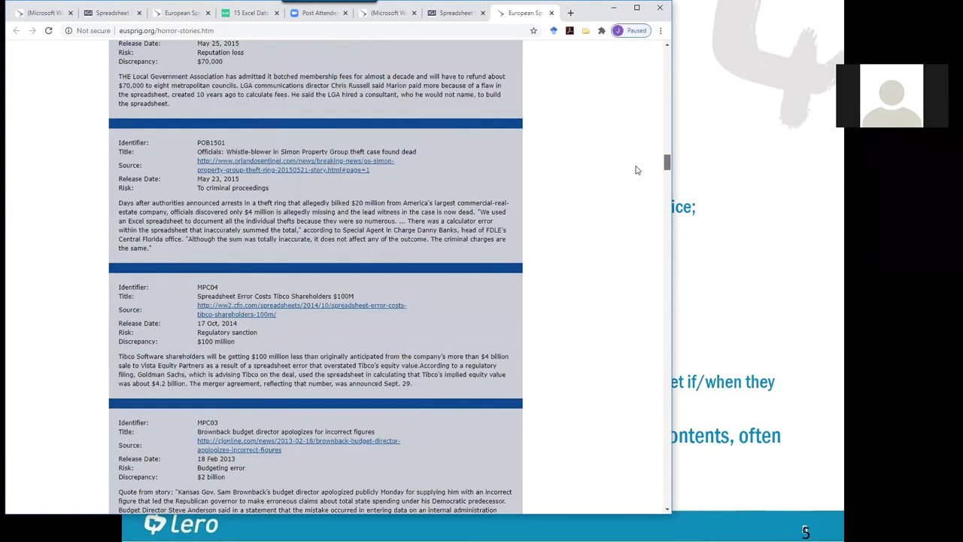
pyautogui.scroll(-3, 618, 164)
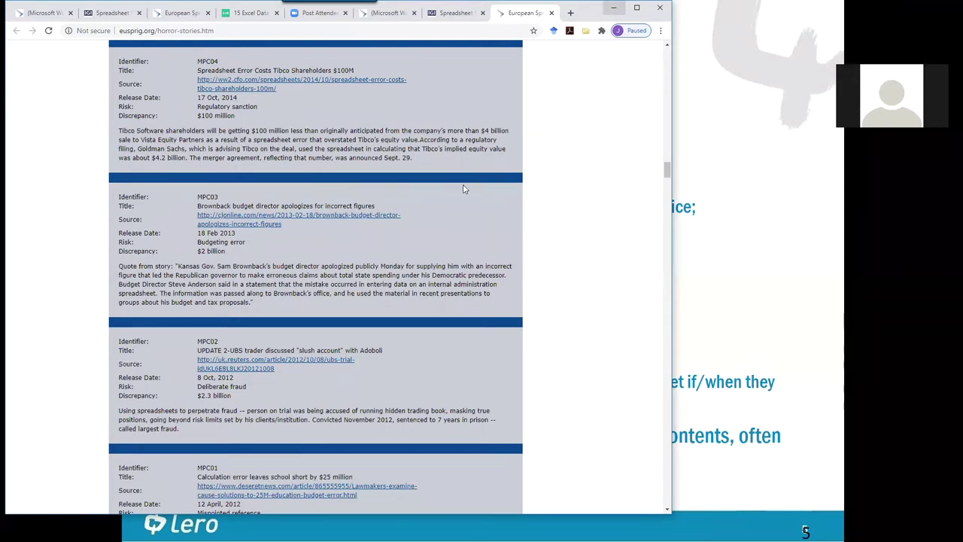
pyautogui.hotkey('alt', 'Tab')
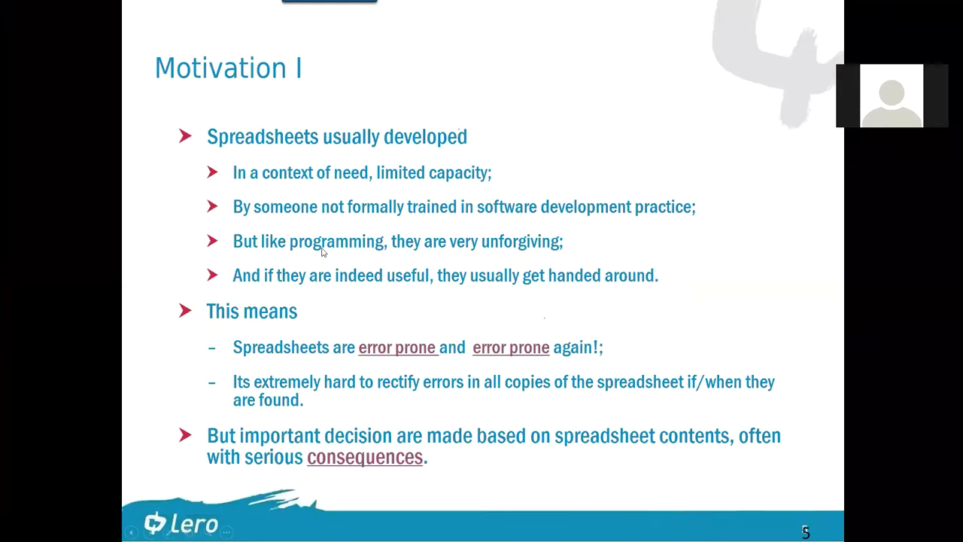
# Step: Advance past the Motivation II Dilbert cartoon to slide 7, 'Example, DIO', with the grades worksheet
pyautogui.click(676, 315)
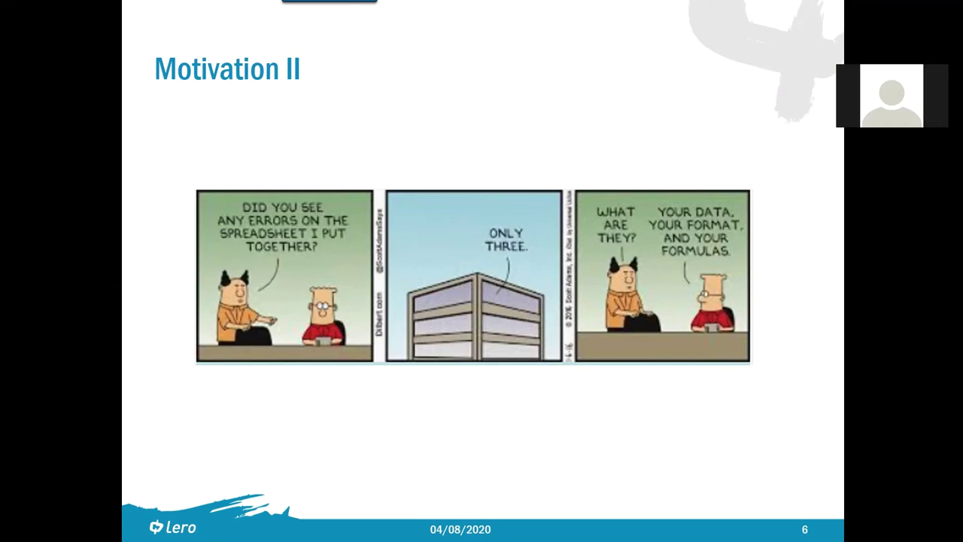
pyautogui.press('Right')
pyautogui.press('Left')
pyautogui.press('Left')
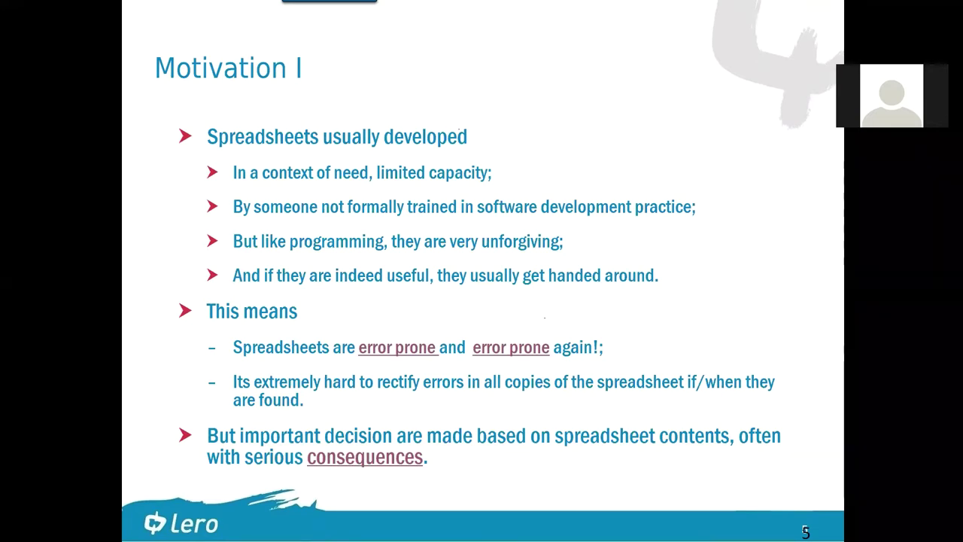
pyautogui.press('Right')
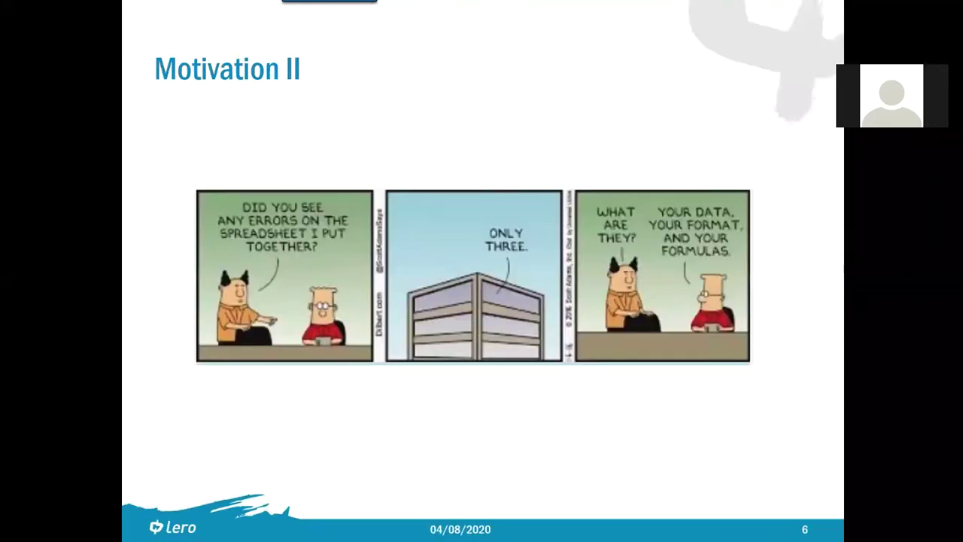
pyautogui.press('Right')
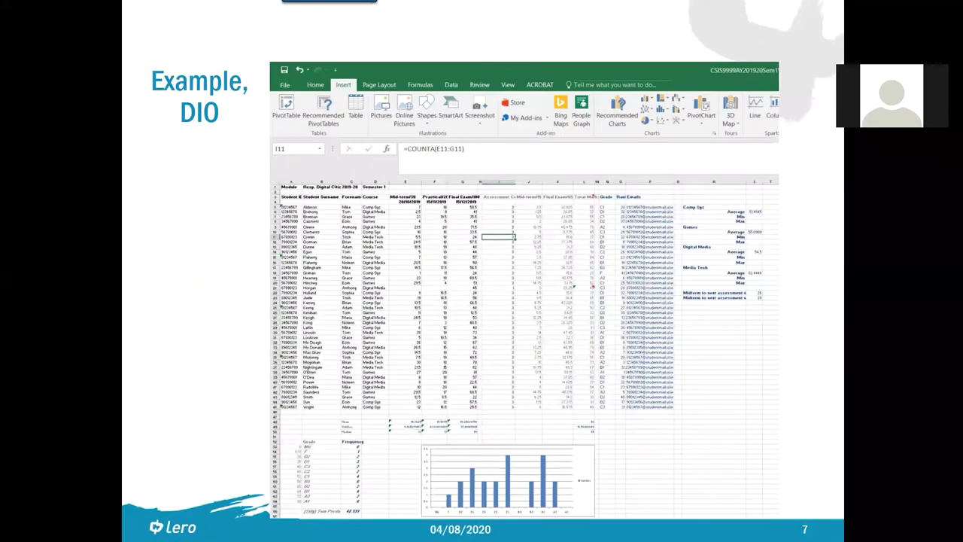
# Step: Briefly show slide 8, 'What we will cover today', then step back to slide 7
pyautogui.press('Right')
pyautogui.press('Left')
# Step: Flip ahead to slide 8 again and return to slide 7's student marks worksheet
pyautogui.press('Right')
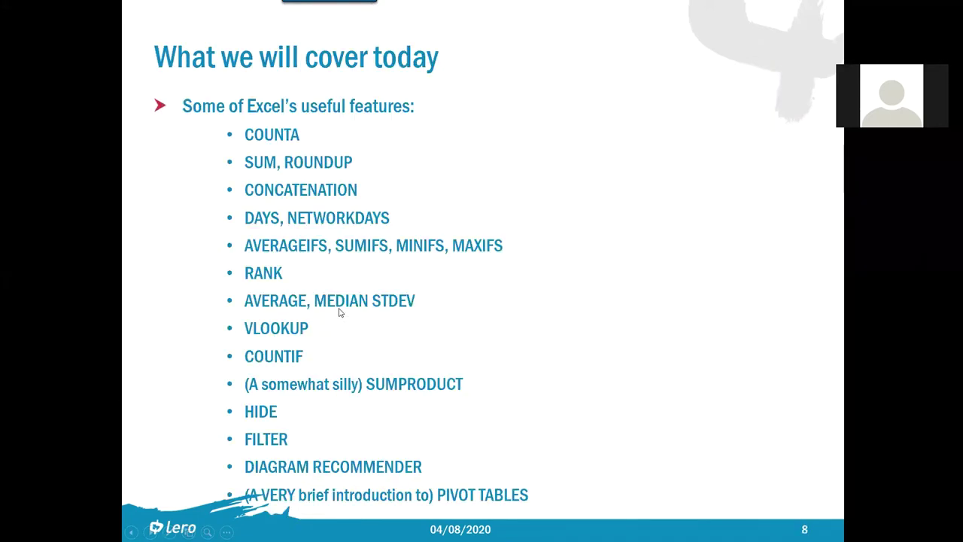
pyautogui.press('Left')
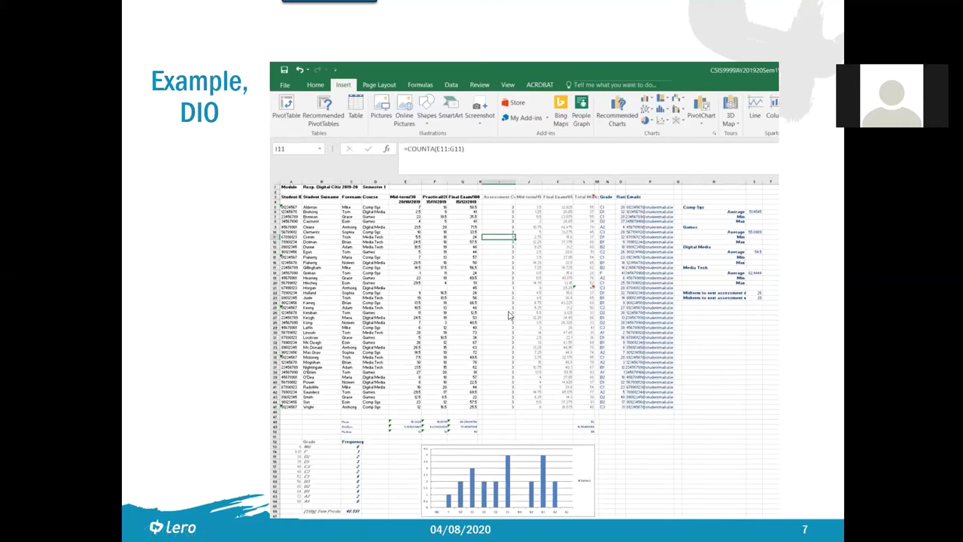
# Step: Advance to slide 8, listing Excel features from COUNTA through VLOOKUP to pivot tables
pyautogui.click(228, 358)
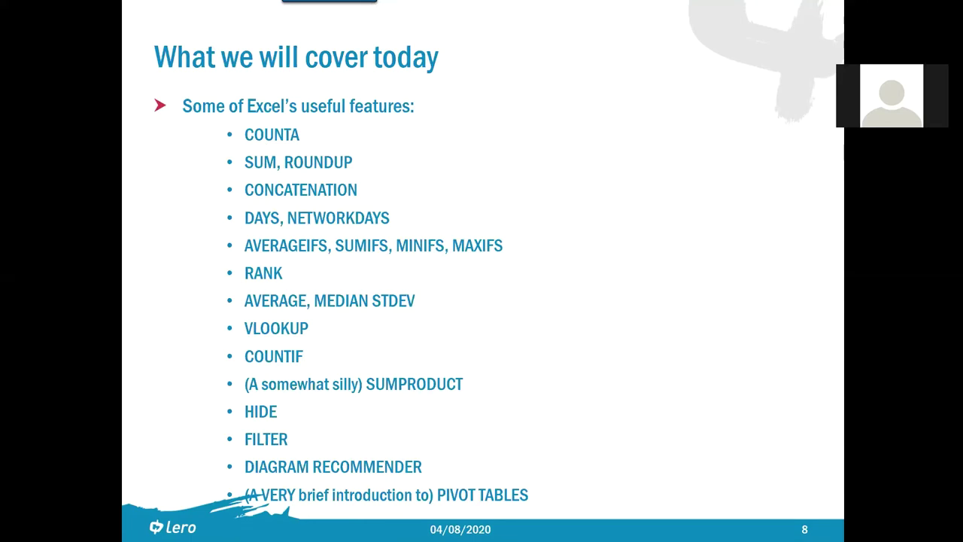
# Step: Leave the PowerPoint slideshow and bring up the Excel student marks workbook
pyautogui.hotkey('alt', 'Tab')
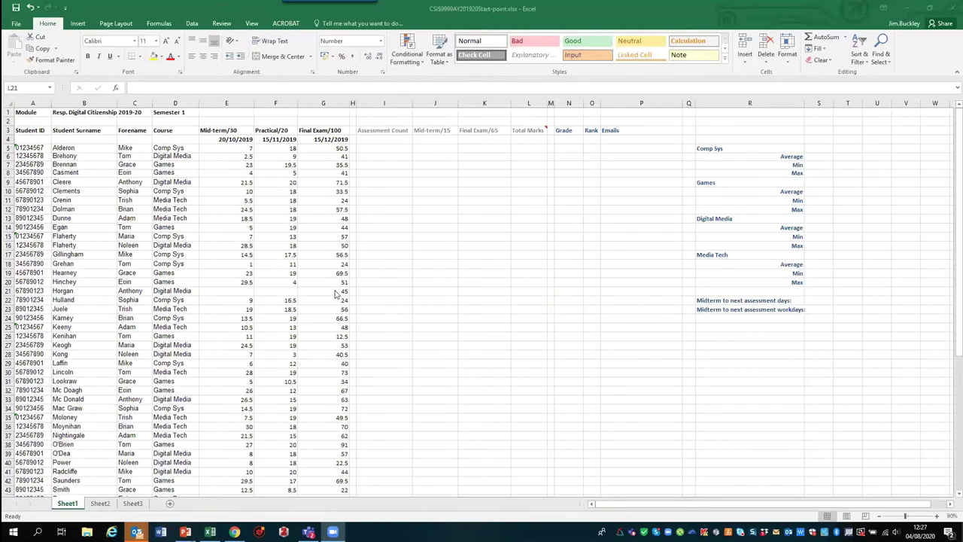
# Step: Enter =COUNTA(E5:G5) in I5, fill it down to I45, and check row 21's count
pyautogui.click(387, 147)
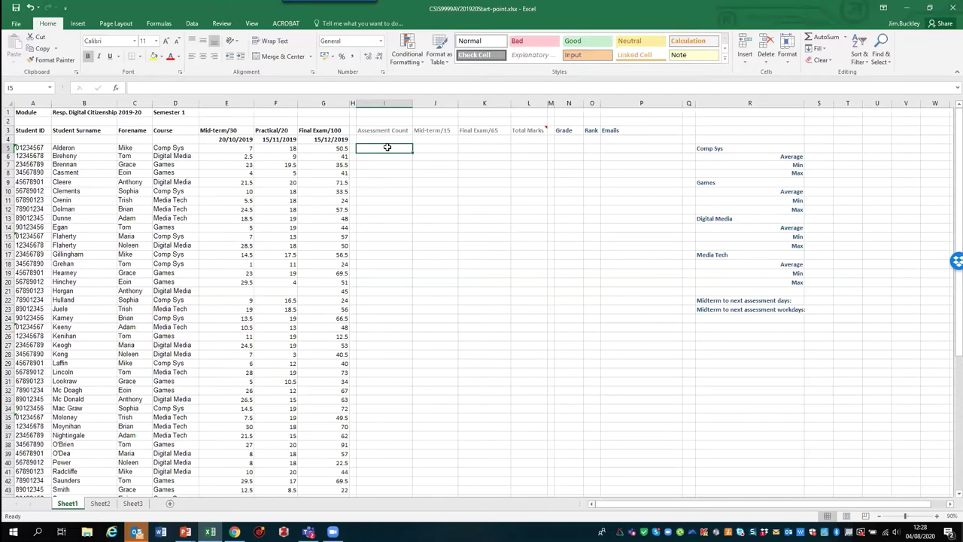
pyautogui.write('=')
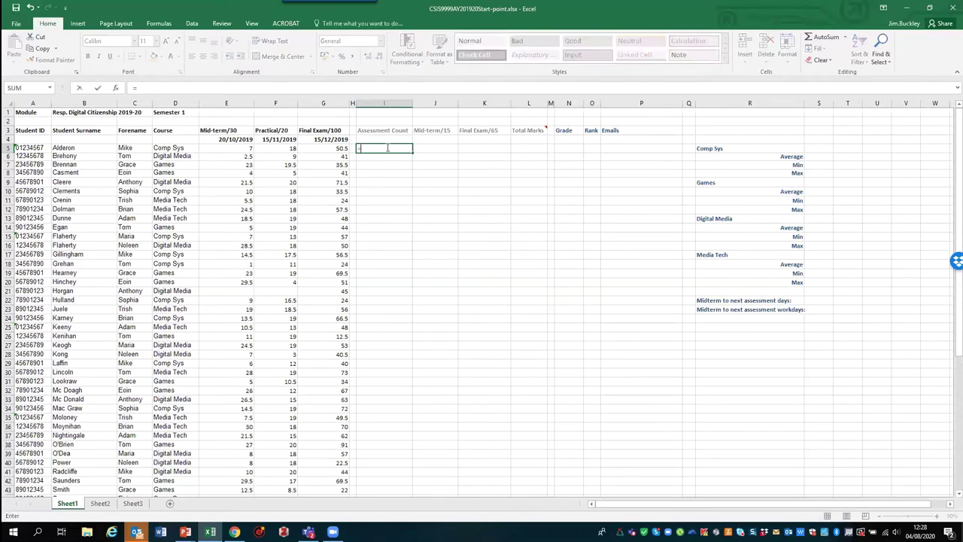
pyautogui.write('counta')
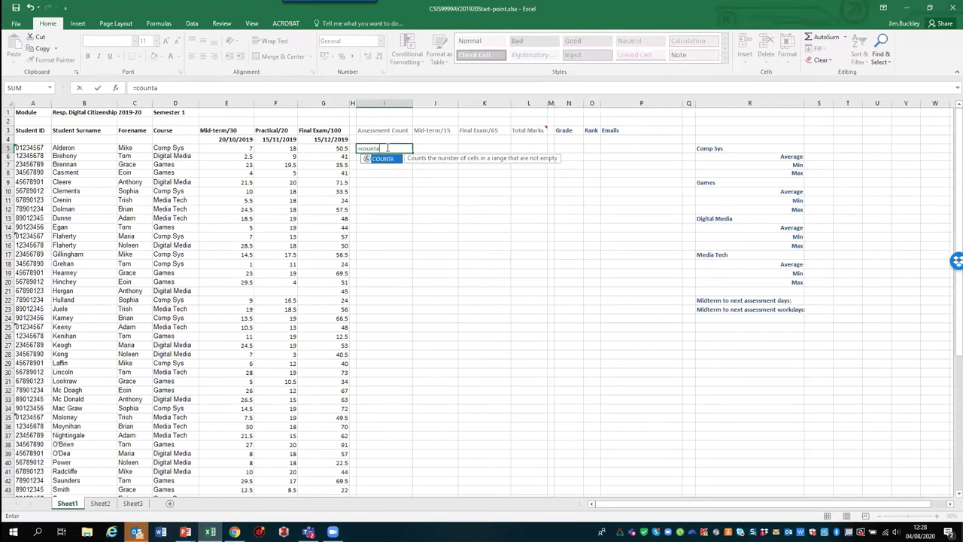
pyautogui.write('(')
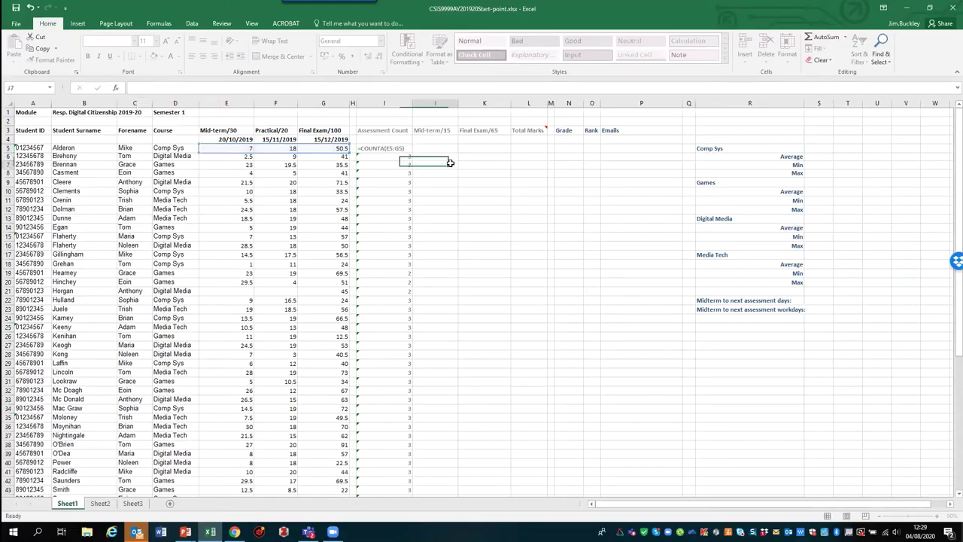
pyautogui.click(409, 148)
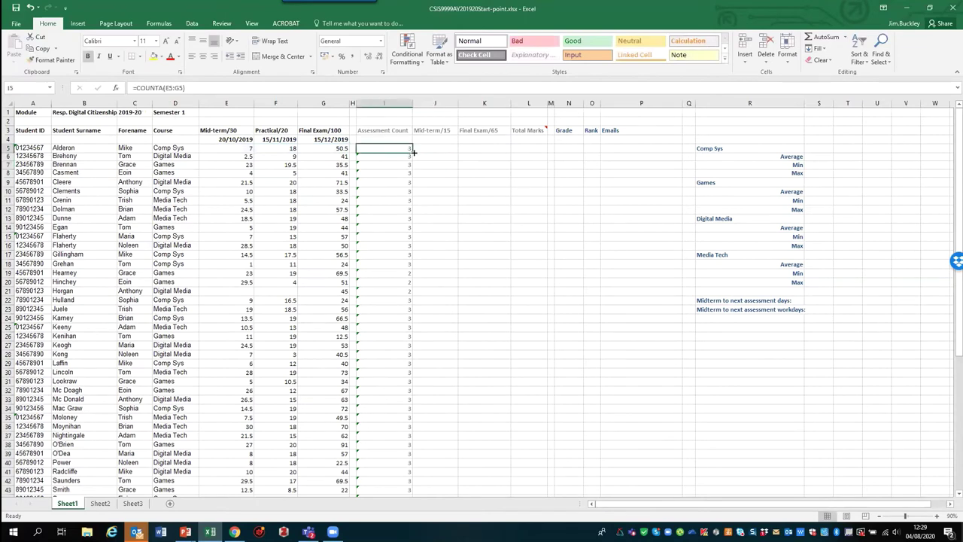
pyautogui.moveTo(412, 153); pyautogui.dragTo(412, 473)
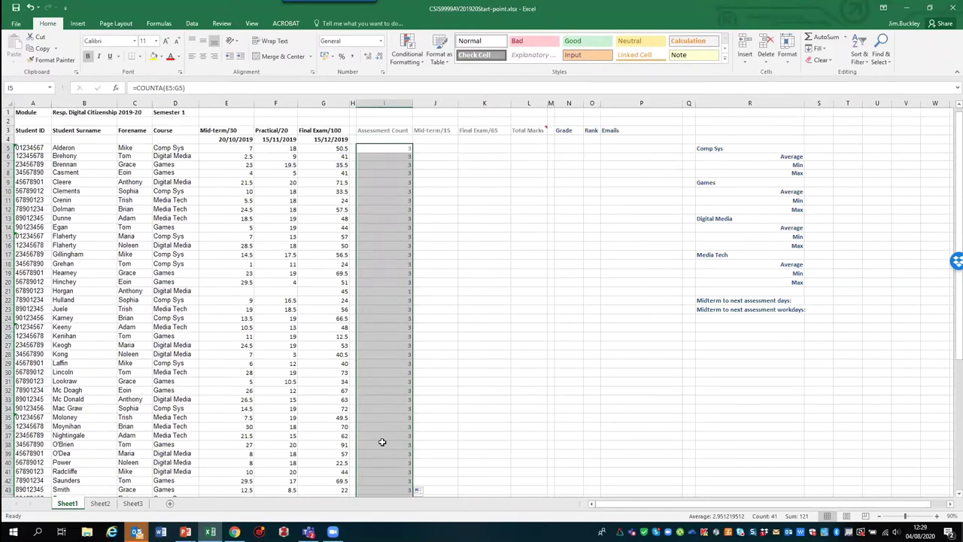
pyautogui.scroll(2, 383, 443)
pyautogui.click(370, 291)
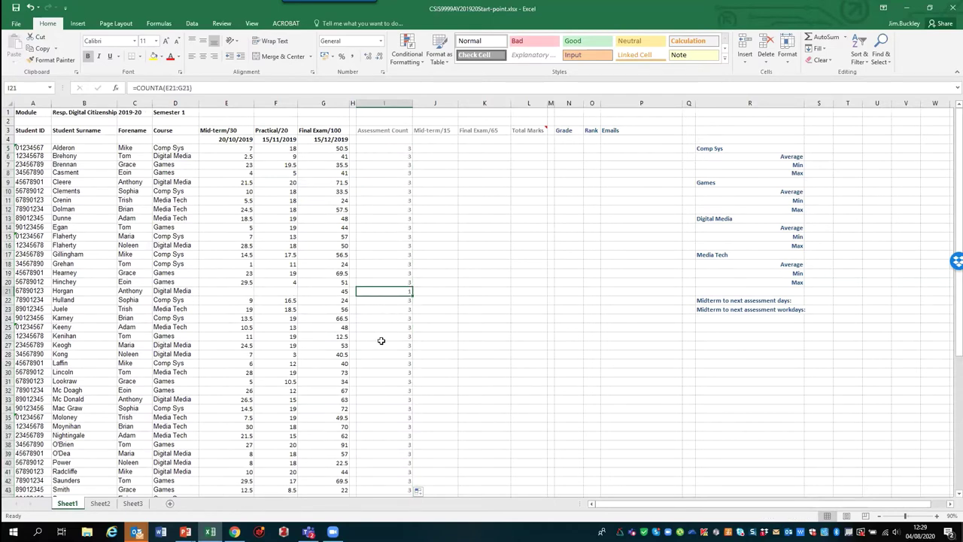
pyautogui.scroll(-2, 381, 341)
pyautogui.scroll(2, 382, 340)
# Step: Enter =E5/2 in J5, fill it down to J45, and verify J30 against E30
pyautogui.click(445, 147)
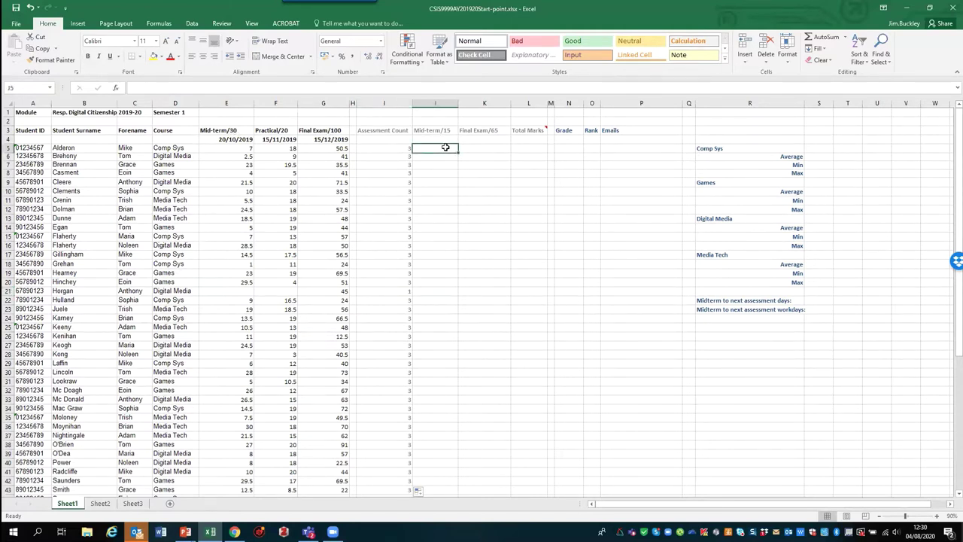
pyautogui.write('=')
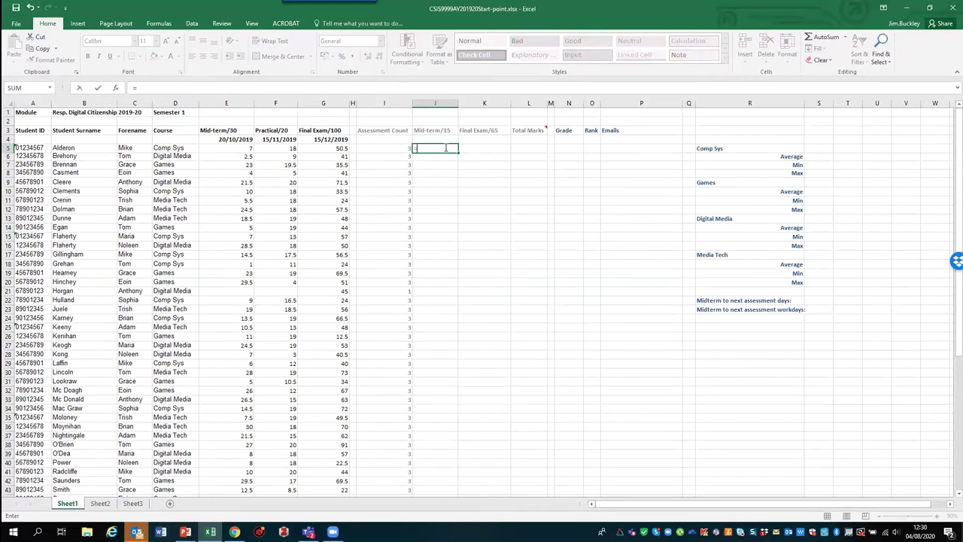
pyautogui.write('E')
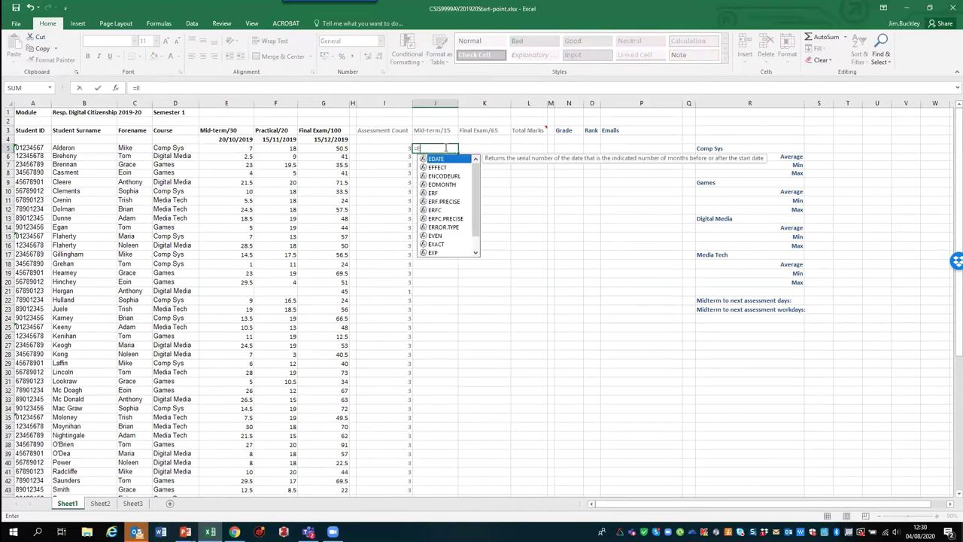
pyautogui.write('7')
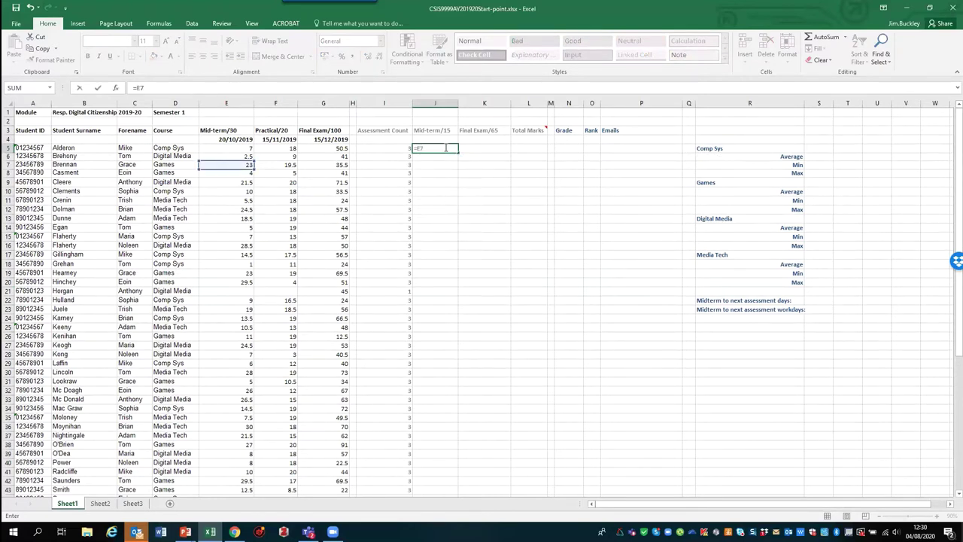
pyautogui.write('/2')
pyautogui.press('BackSpace')
pyautogui.press('BackSpace')
pyautogui.press('BackSpace')
pyautogui.press('BackSpace')
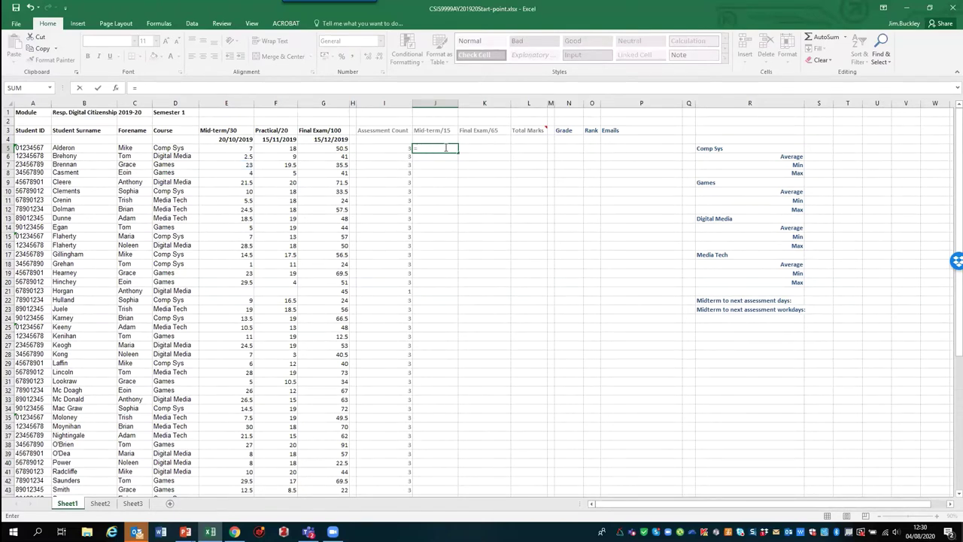
pyautogui.write('E5')
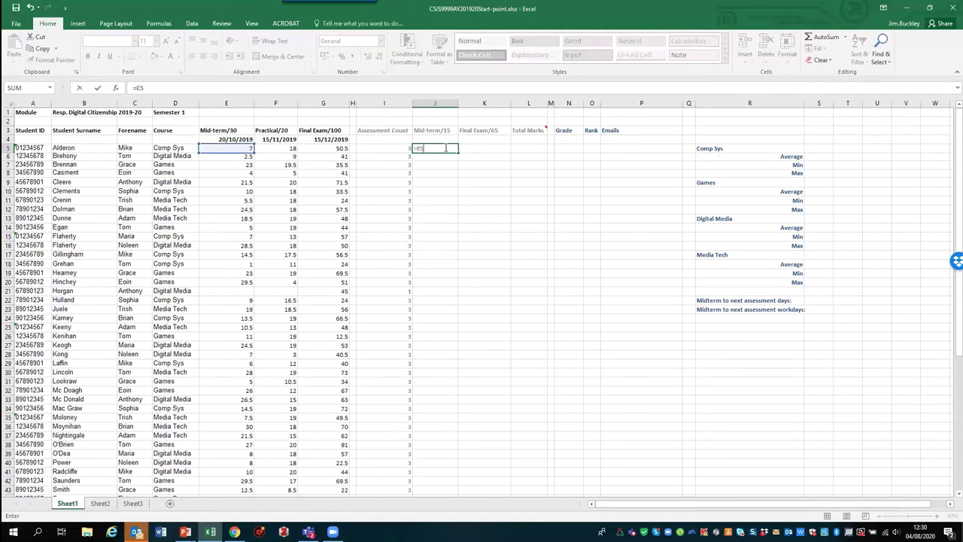
pyautogui.write('/2')
pyautogui.press('Return')
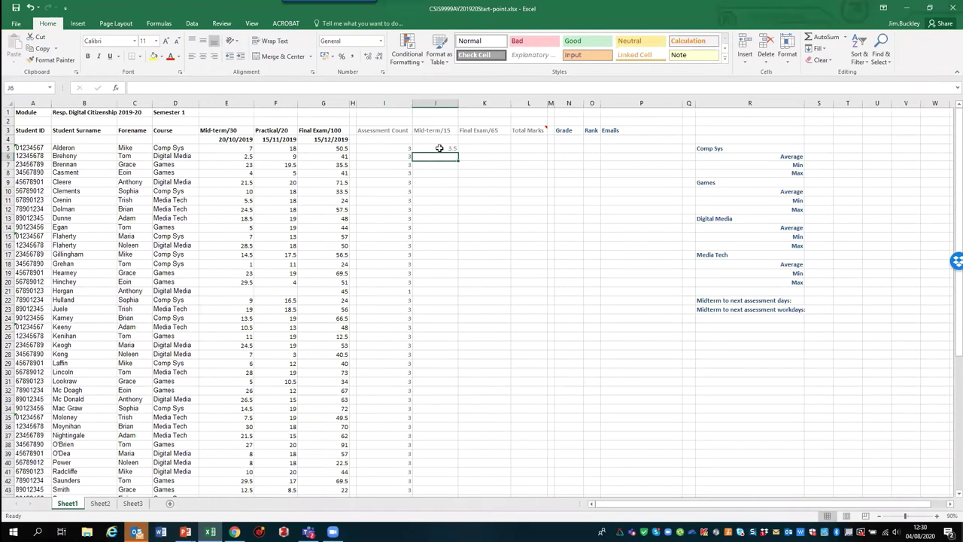
pyautogui.click(450, 150)
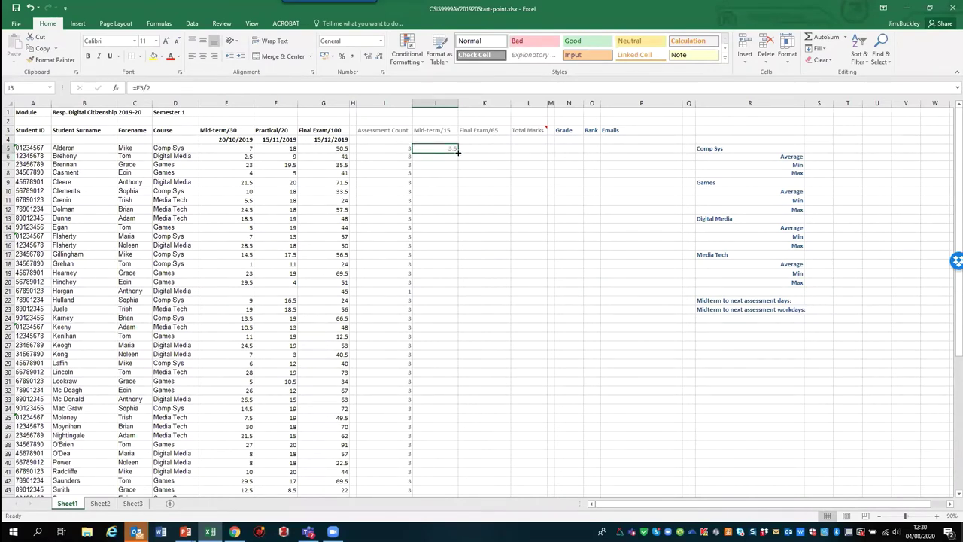
pyautogui.moveTo(458, 152); pyautogui.dragTo(460, 479)
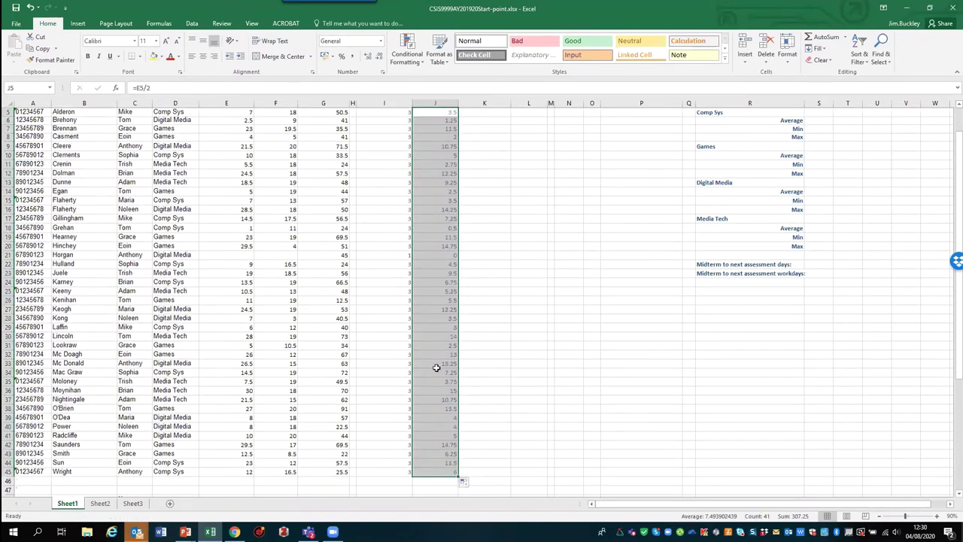
pyautogui.click(444, 336)
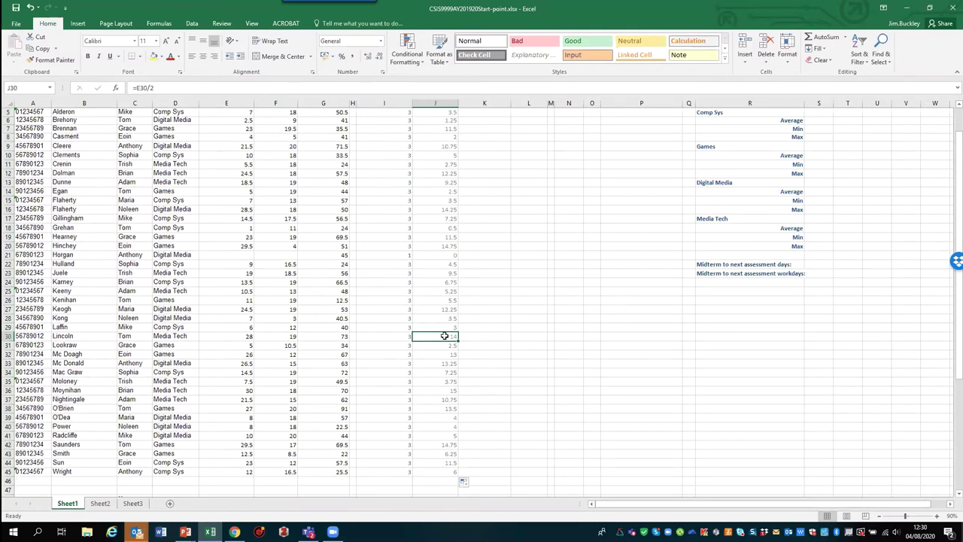
pyautogui.click(235, 336)
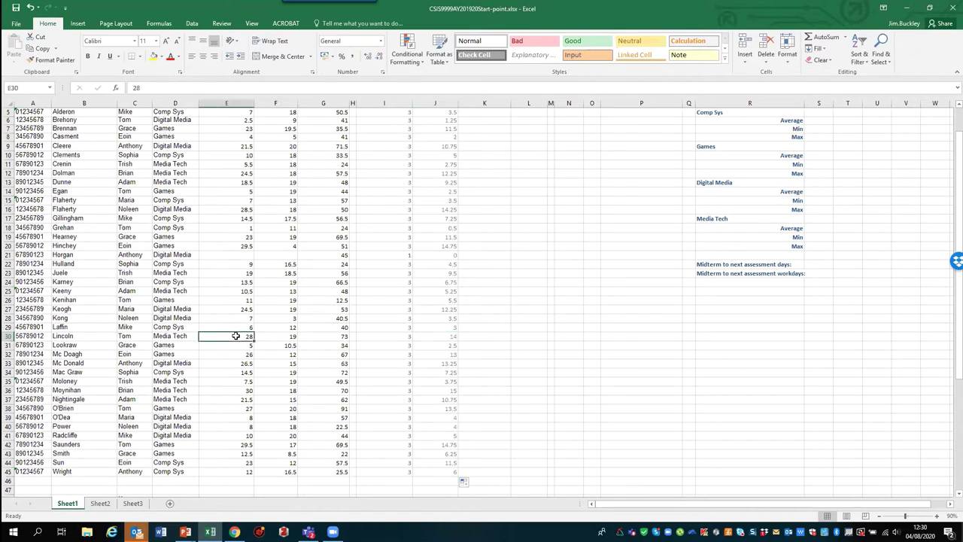
pyautogui.click(434, 337)
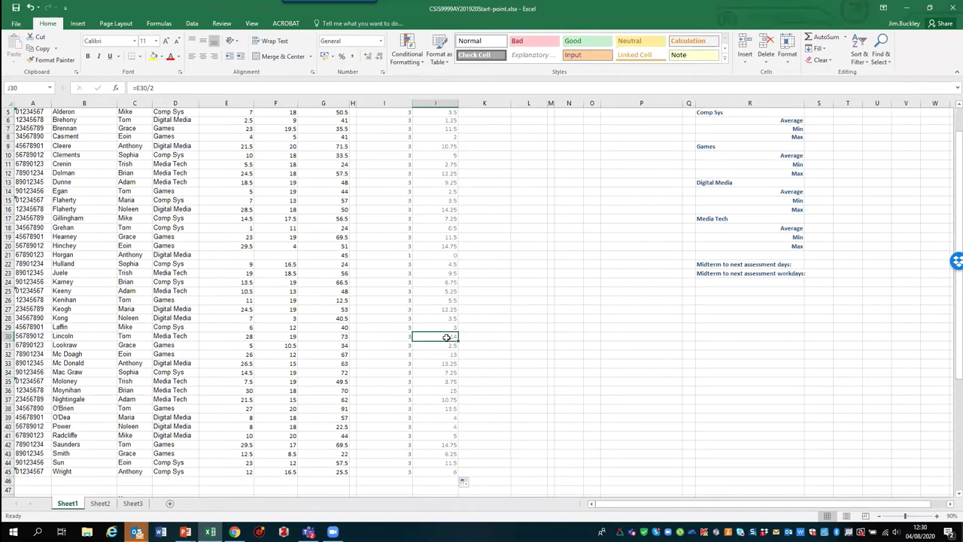
pyautogui.scroll(2, 447, 337)
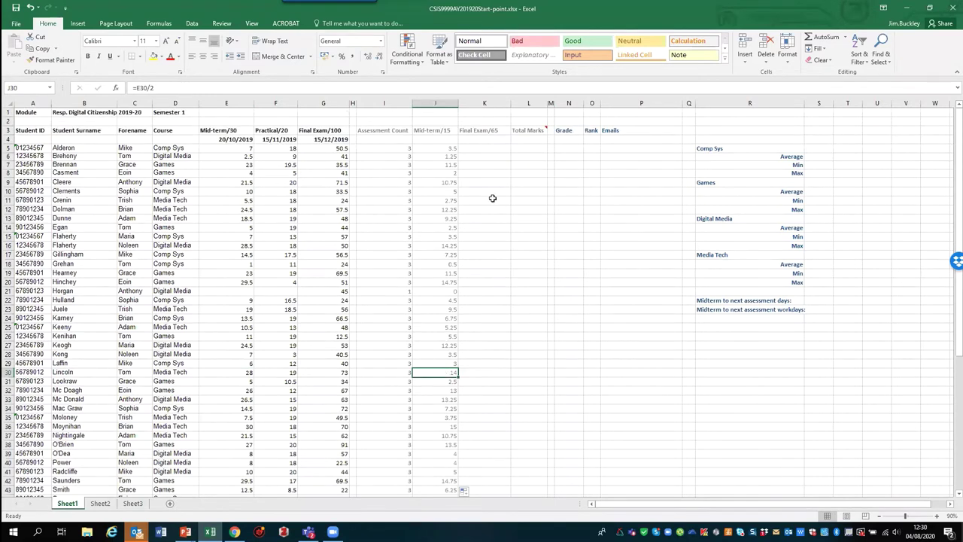
# Step: Enter =(G5/100)*65 in K5 and fill it down to K45
pyautogui.click(487, 148)
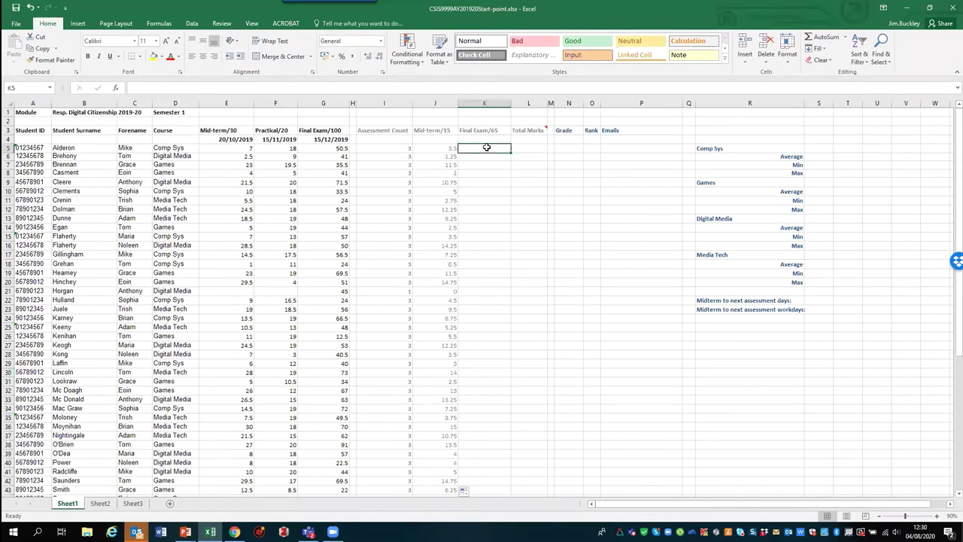
pyautogui.click(334, 148)
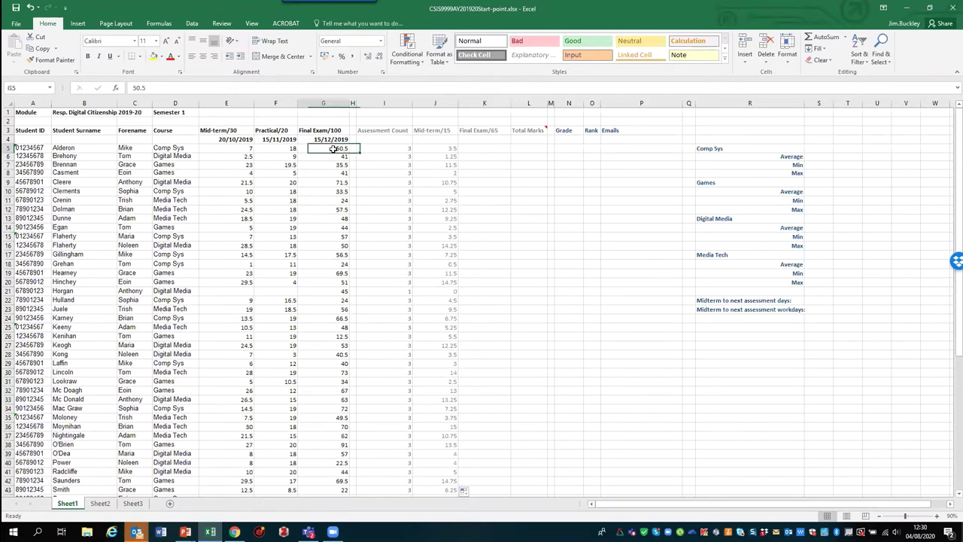
pyautogui.click(504, 149)
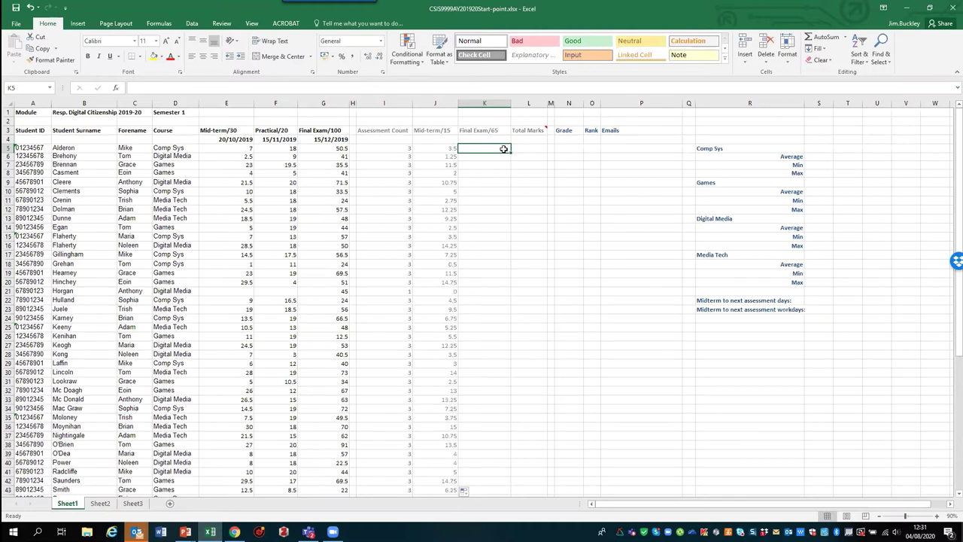
pyautogui.write('=')
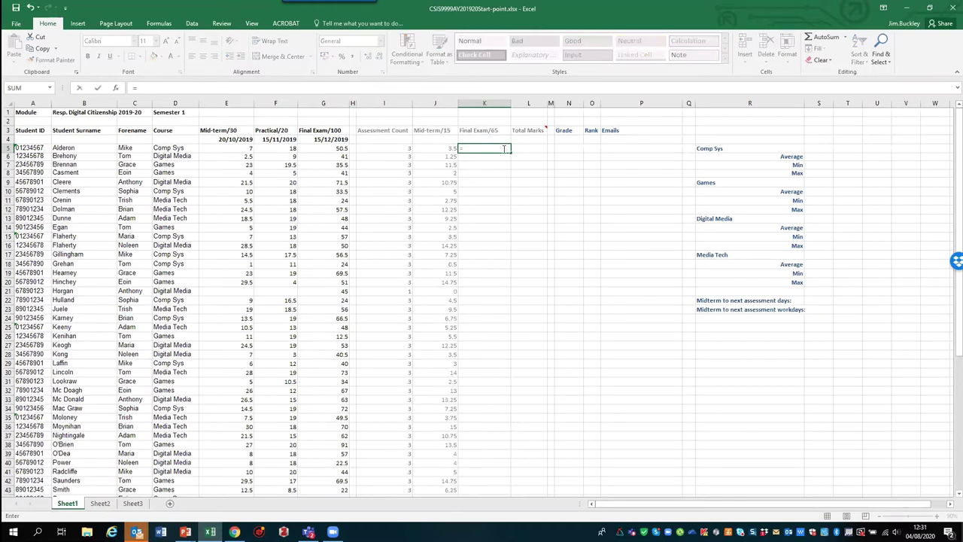
pyautogui.write('(G')
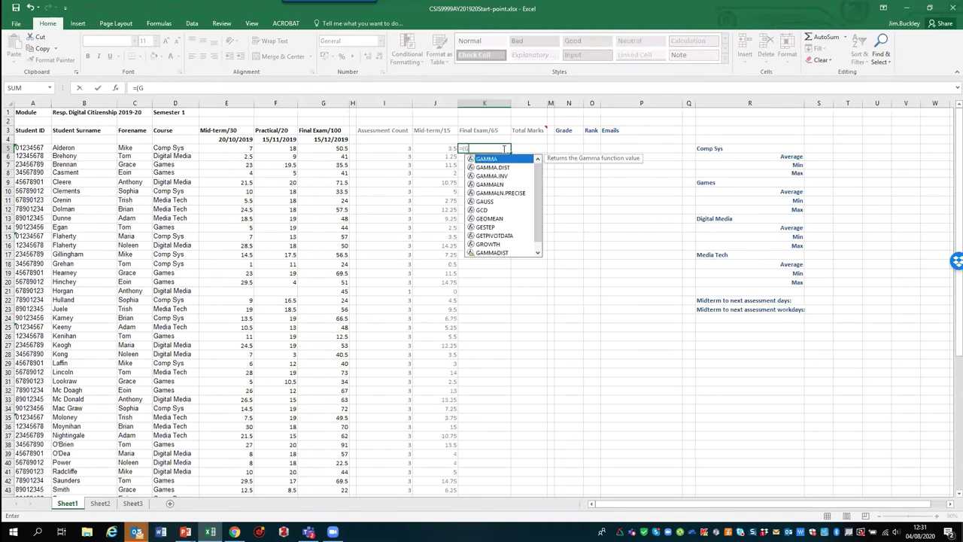
pyautogui.write('5/100')
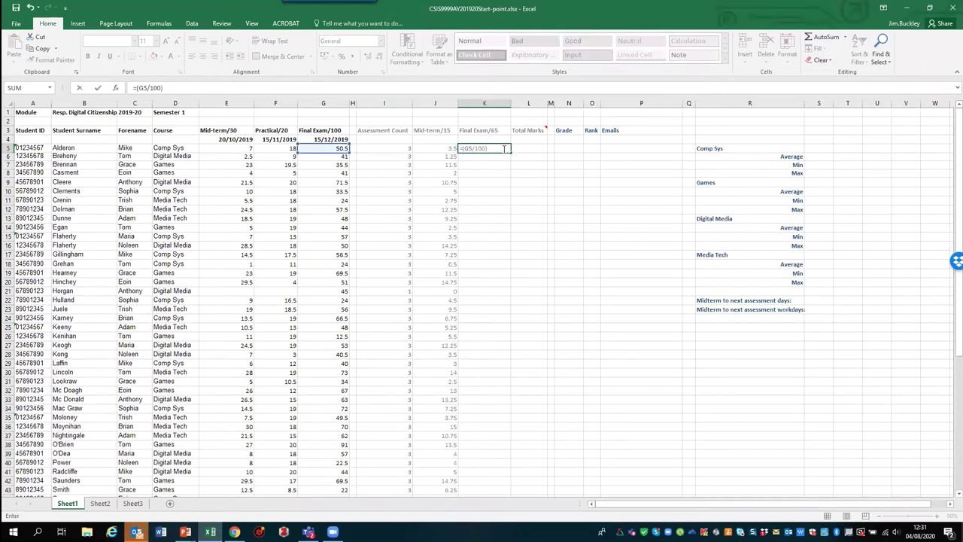
pyautogui.write(')*65')
pyautogui.press('Return')
pyautogui.click(503, 149)
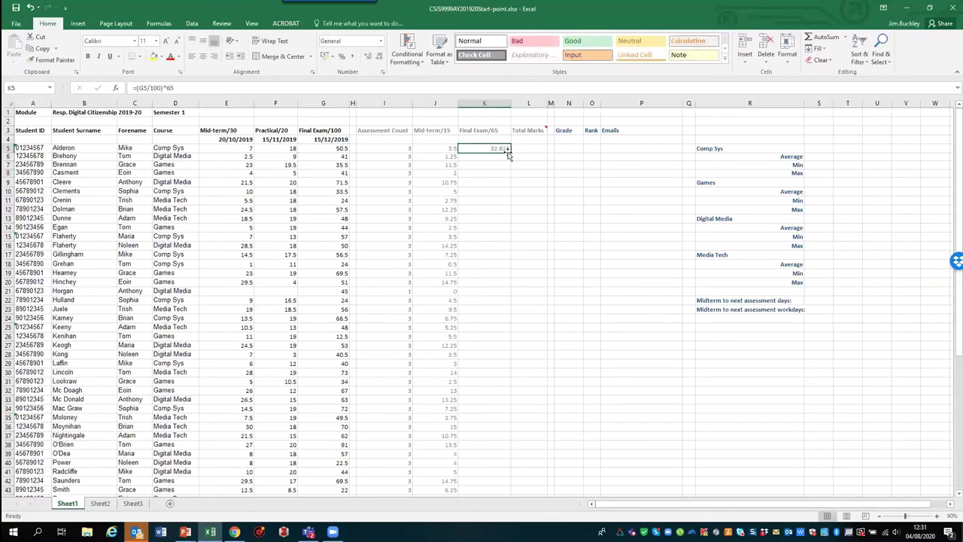
pyautogui.moveTo(511, 152); pyautogui.dragTo(508, 478)
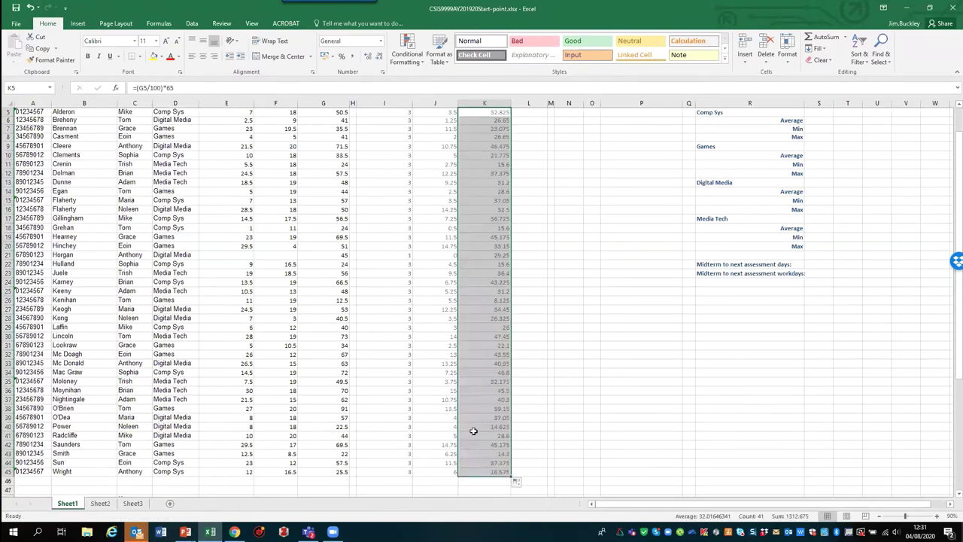
# Step: Spot-check the copied exam formula in row 29 and the J5, K5 and F5 values
pyautogui.click(502, 330)
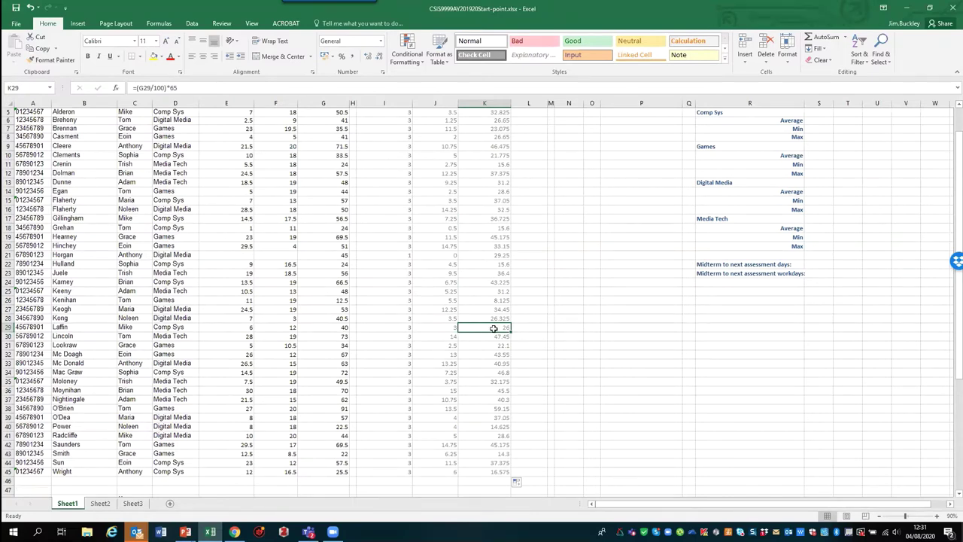
pyautogui.scroll(1, 493, 328)
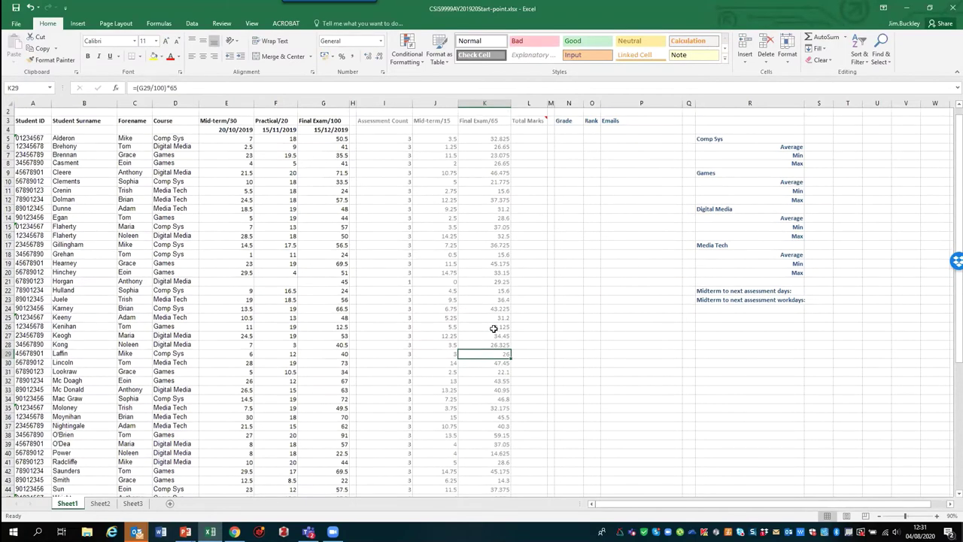
pyautogui.scroll(1, 493, 328)
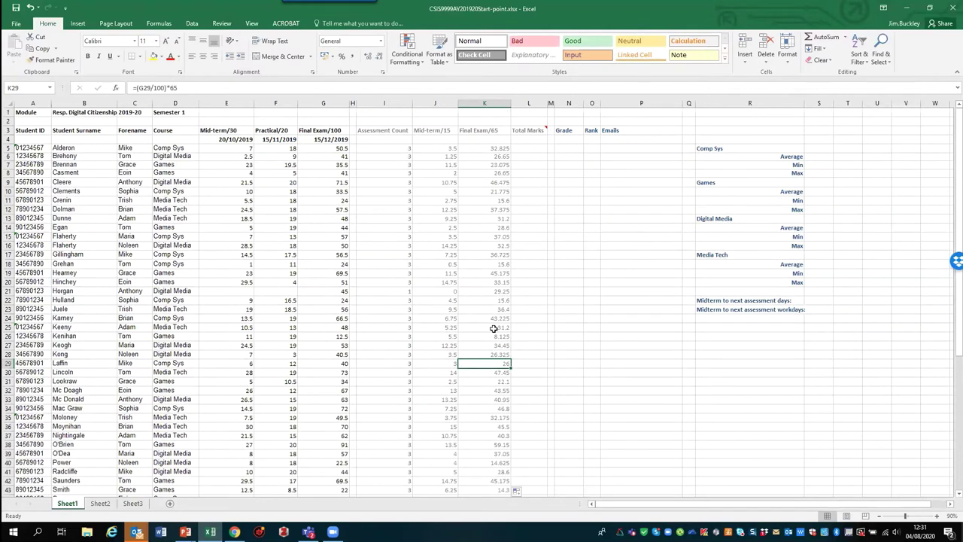
pyautogui.click(444, 148)
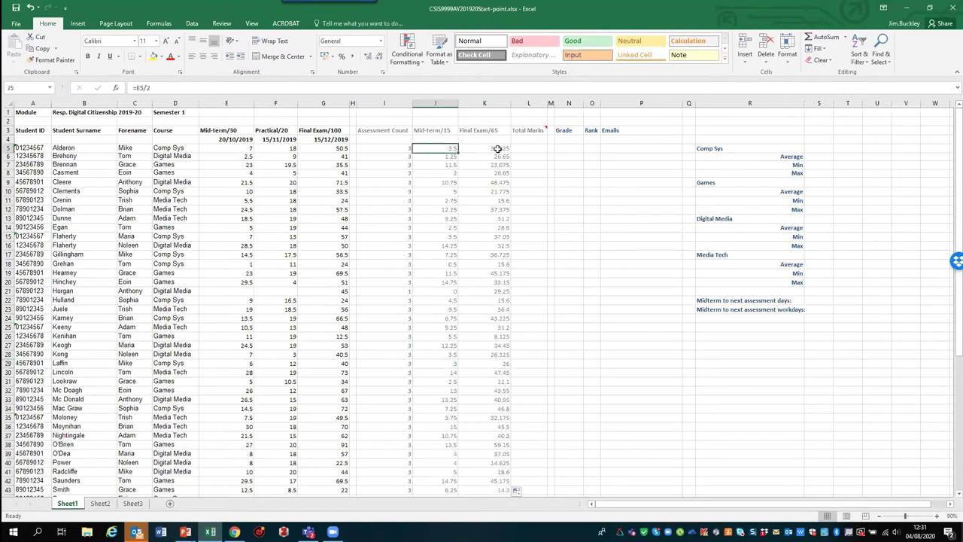
pyautogui.click(497, 149)
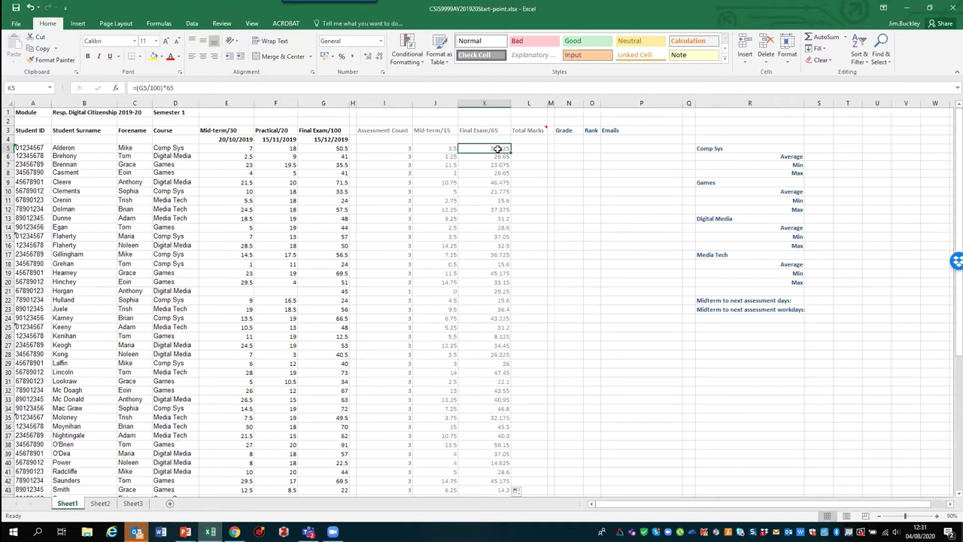
pyautogui.click(290, 149)
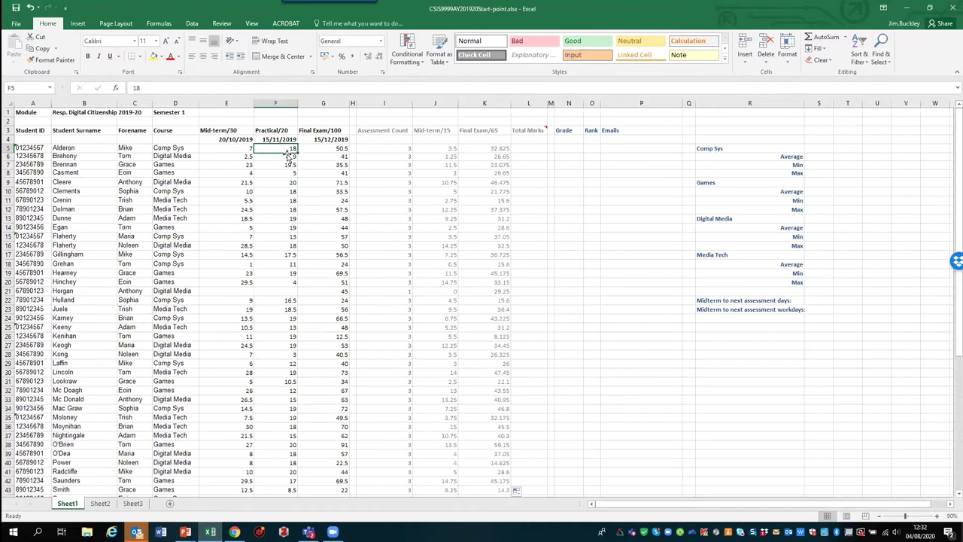
# Step: Enter =SUM(J5,K5,F5) in L5 to total 54, then recheck the J5 and K5 formulas
pyautogui.click(533, 148)
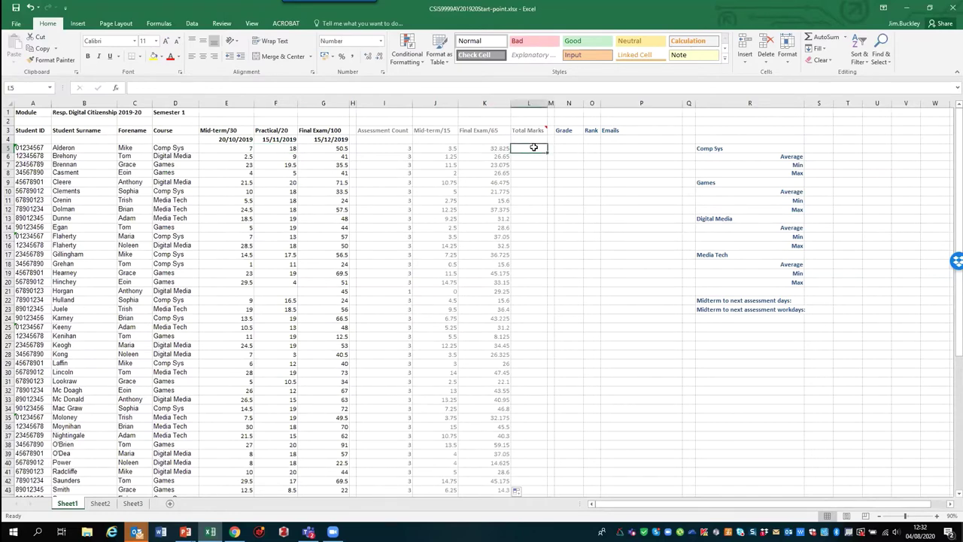
pyautogui.write('=sum(J')
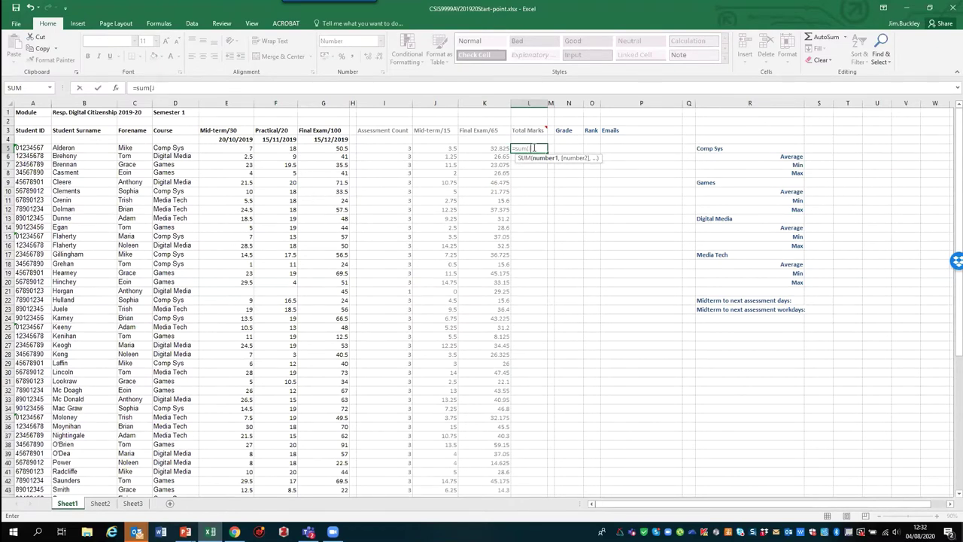
pyautogui.click(440, 148)
pyautogui.write(',')
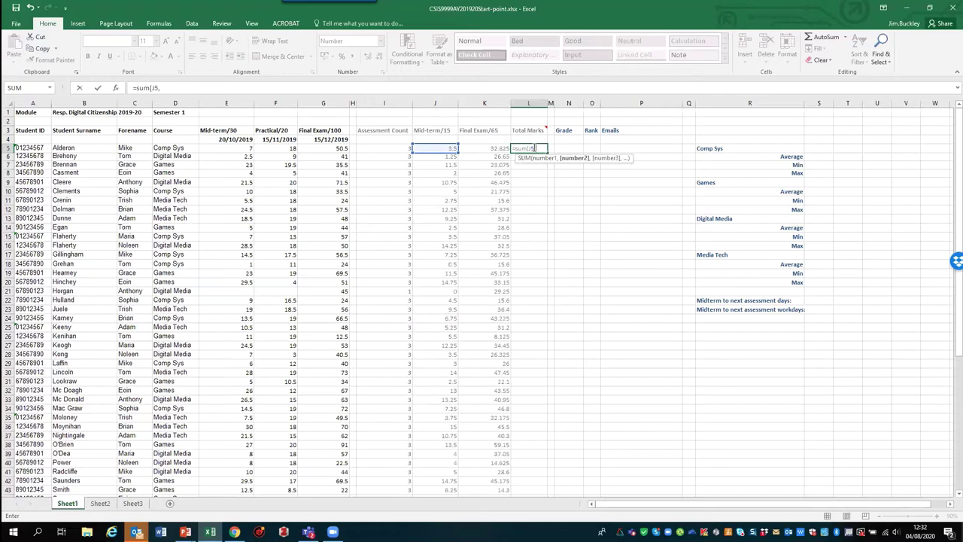
pyautogui.click(489, 148)
pyautogui.write(',')
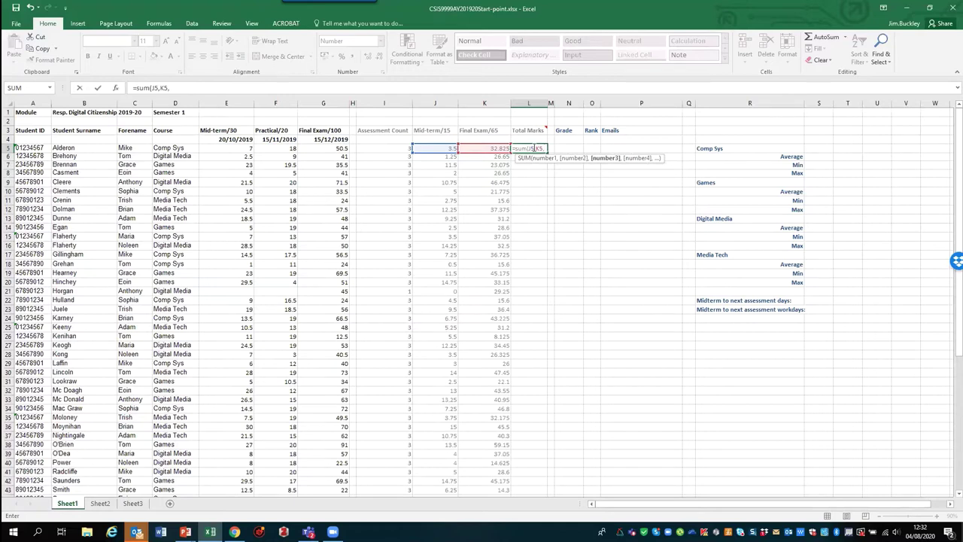
pyautogui.write('F5')
pyautogui.click(569, 194)
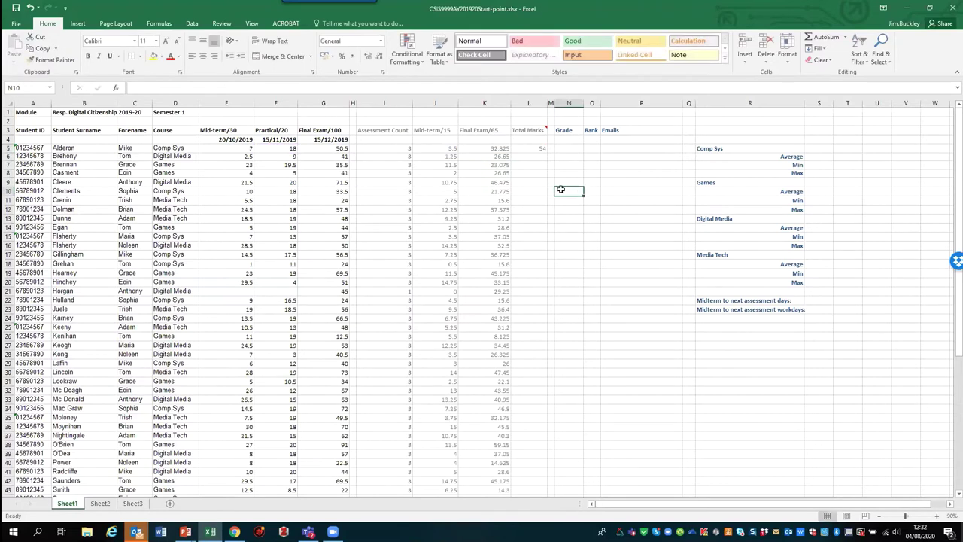
pyautogui.click(543, 151)
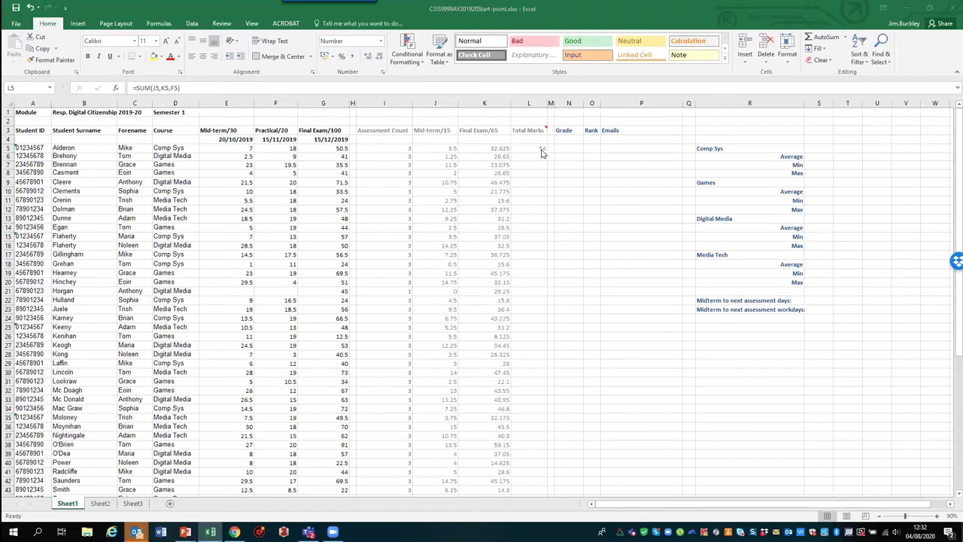
pyautogui.click(489, 148)
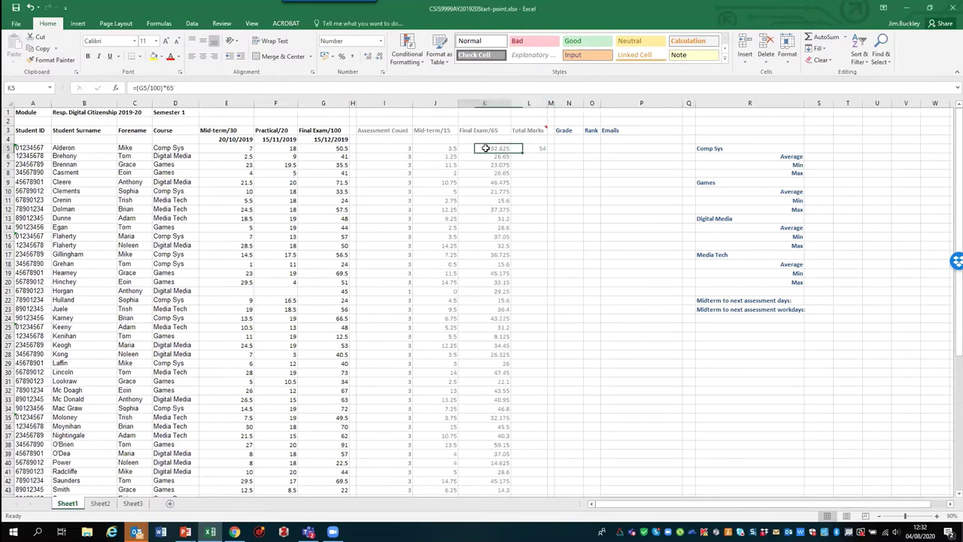
pyautogui.click(436, 148)
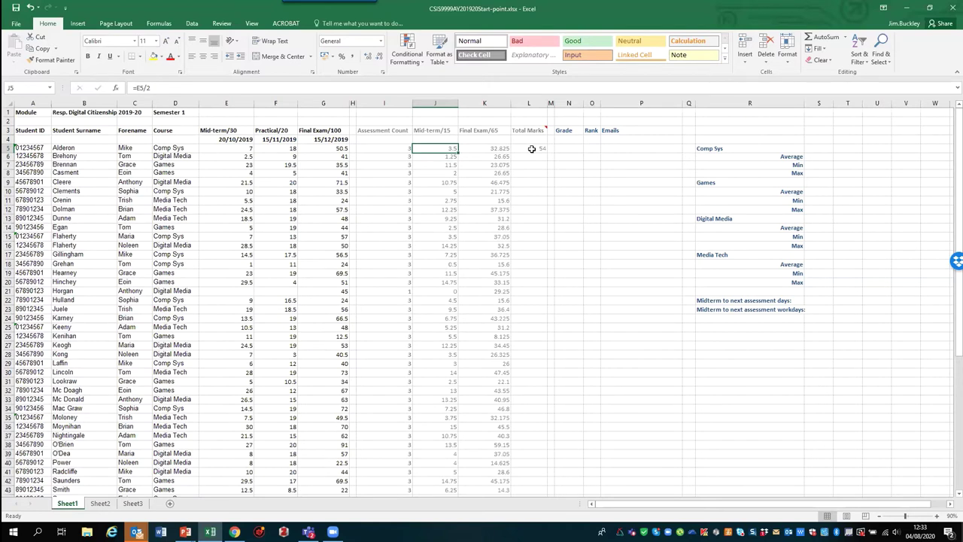
pyautogui.click(531, 148)
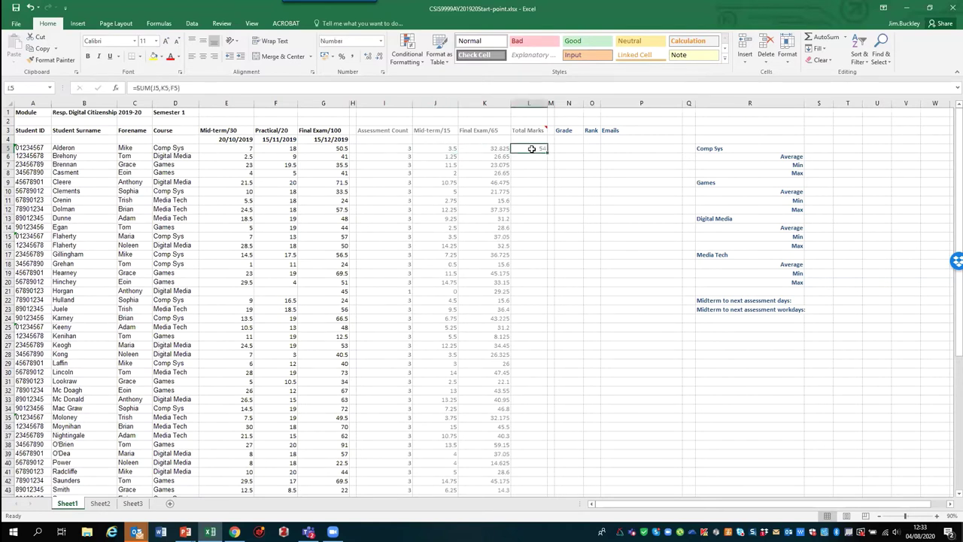
# Step: Change L5's formula to =ROUNDUP(SUM(J5,K5,F5),0) so it reads 55
pyautogui.click(136, 88)
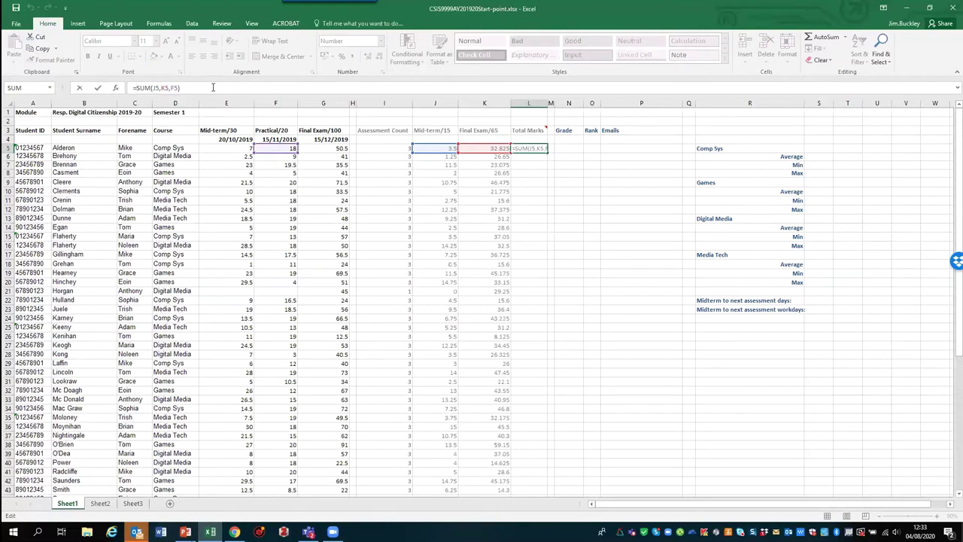
pyautogui.write('ROUNDUP')
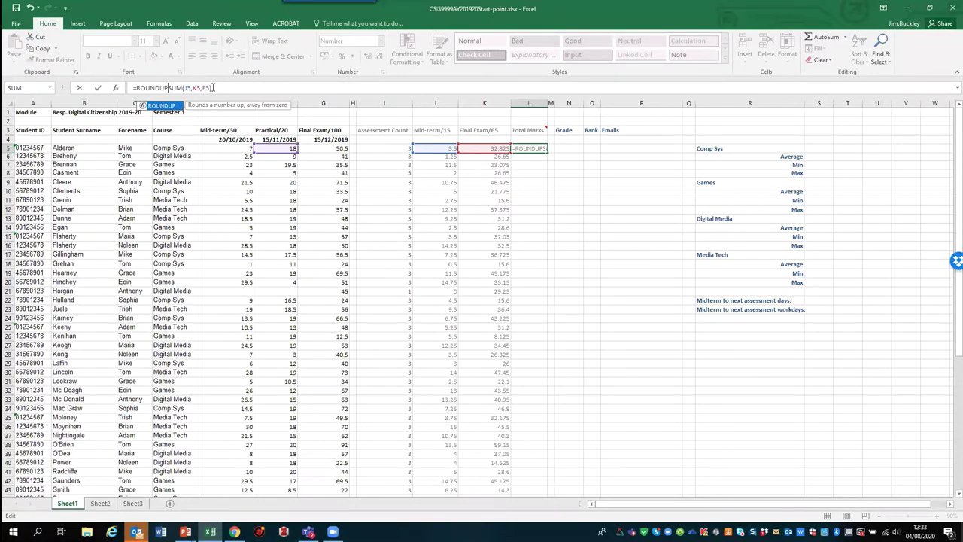
pyautogui.write('(')
pyautogui.click(213, 87)
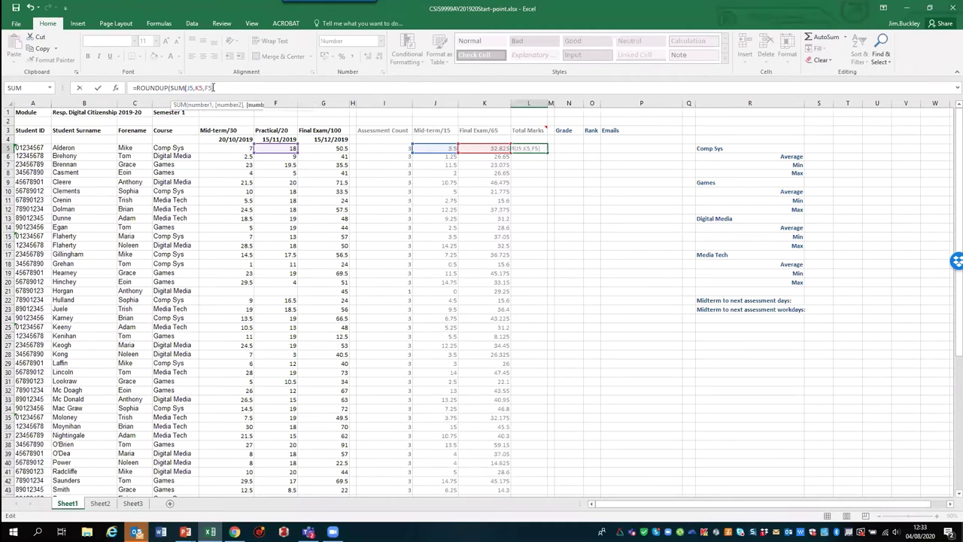
pyautogui.write('),0')
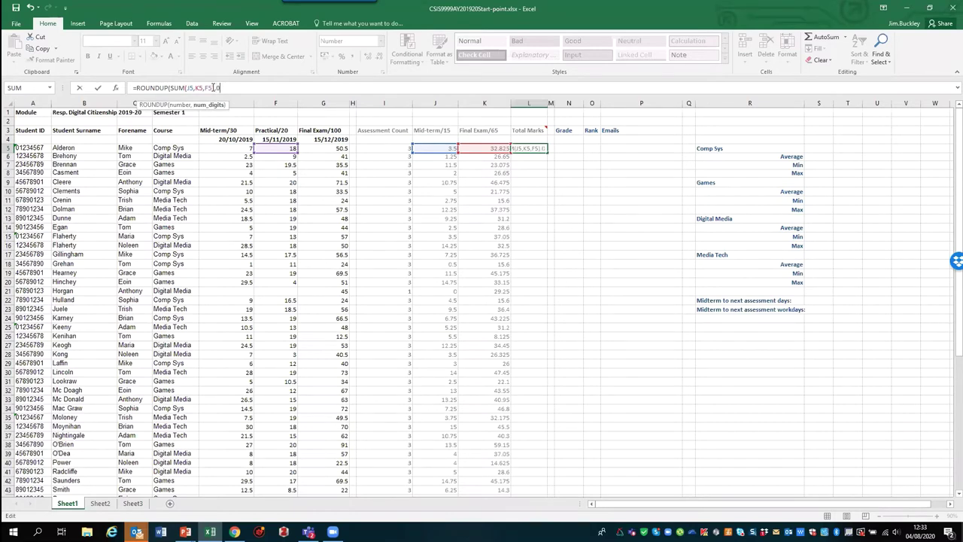
pyautogui.write(')')
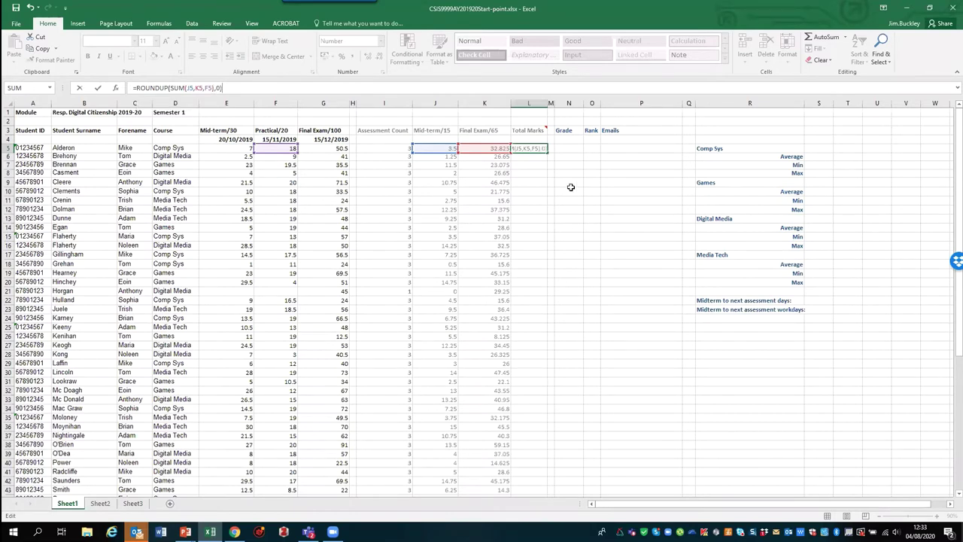
pyautogui.press('Return')
pyautogui.click(535, 149)
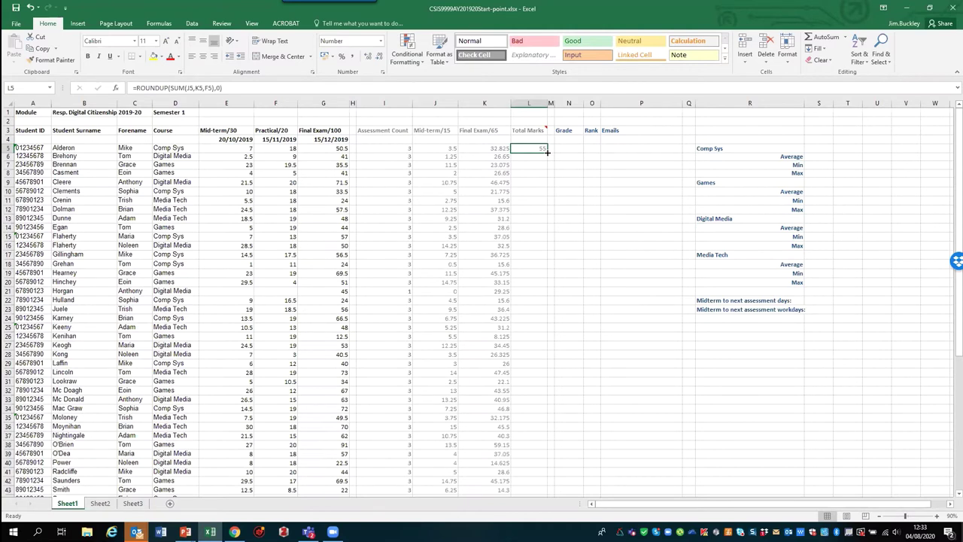
# Step: Fill the rounded total down to L45, then overwrite L21 with 45 for the student missing a mid-term
pyautogui.moveTo(547, 152); pyautogui.dragTo(537, 468)
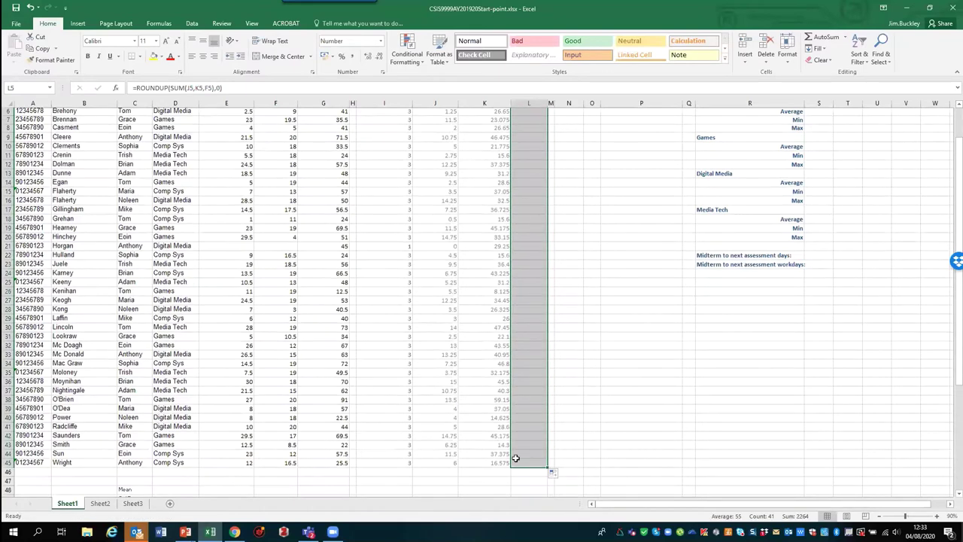
pyautogui.scroll(2, 518, 442)
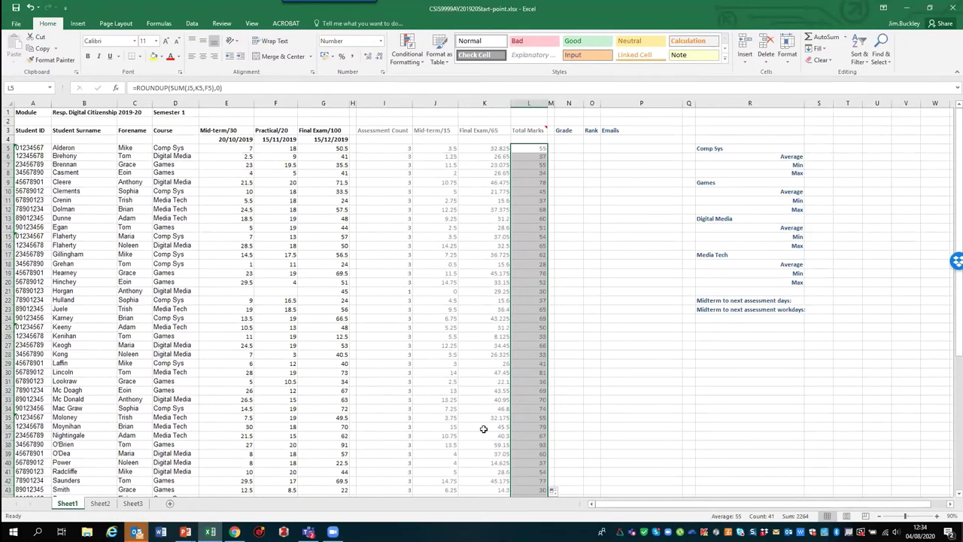
pyautogui.click(324, 291)
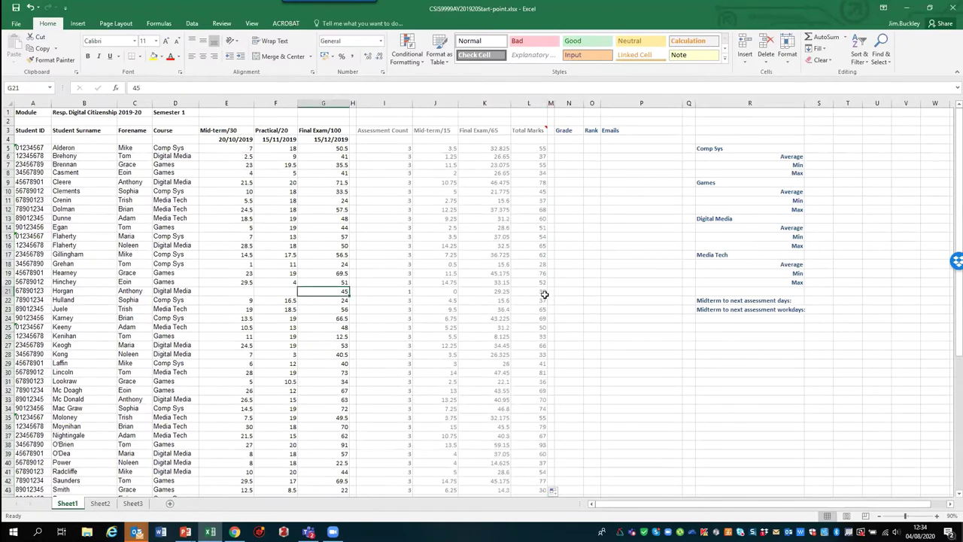
pyautogui.click(286, 291)
pyautogui.click(248, 291)
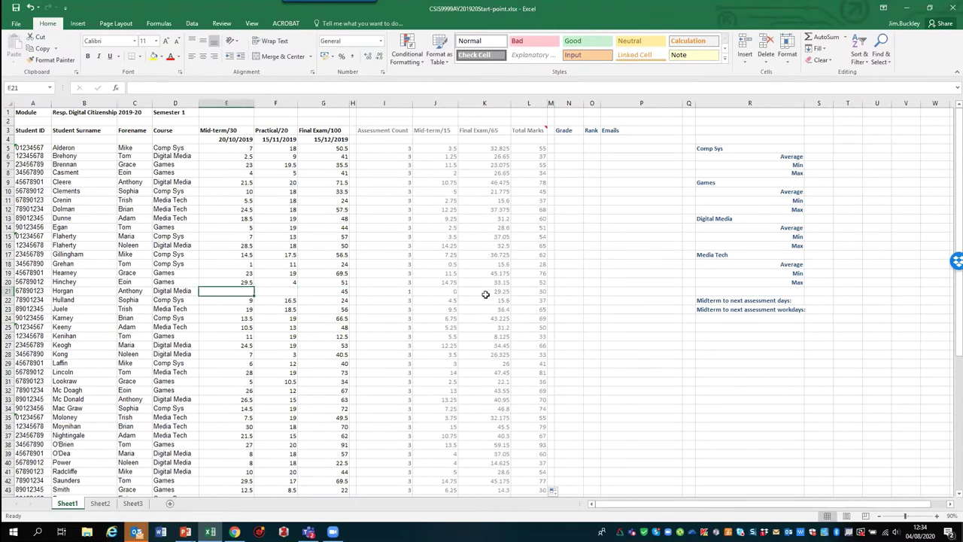
pyautogui.click(541, 291)
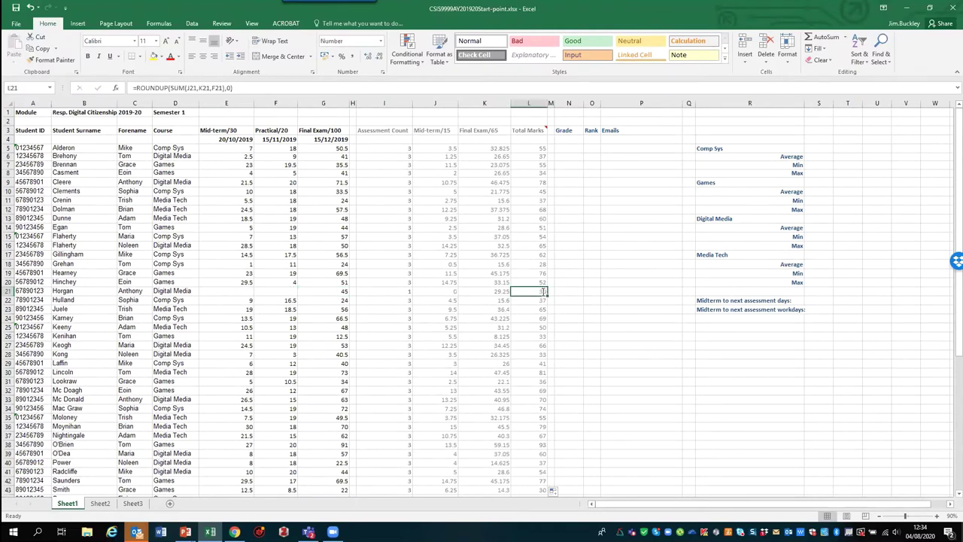
pyautogui.write('45')
pyautogui.click(586, 310)
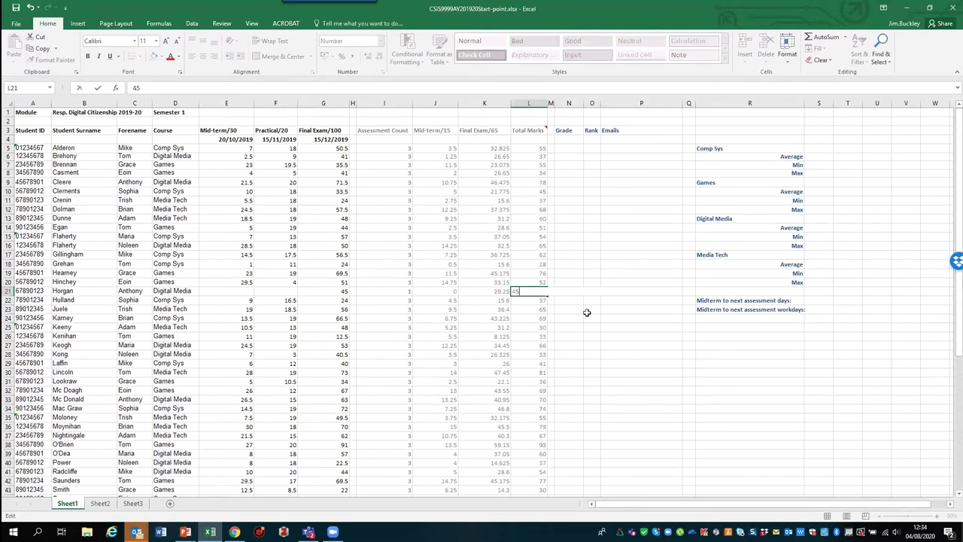
pyautogui.click(539, 290)
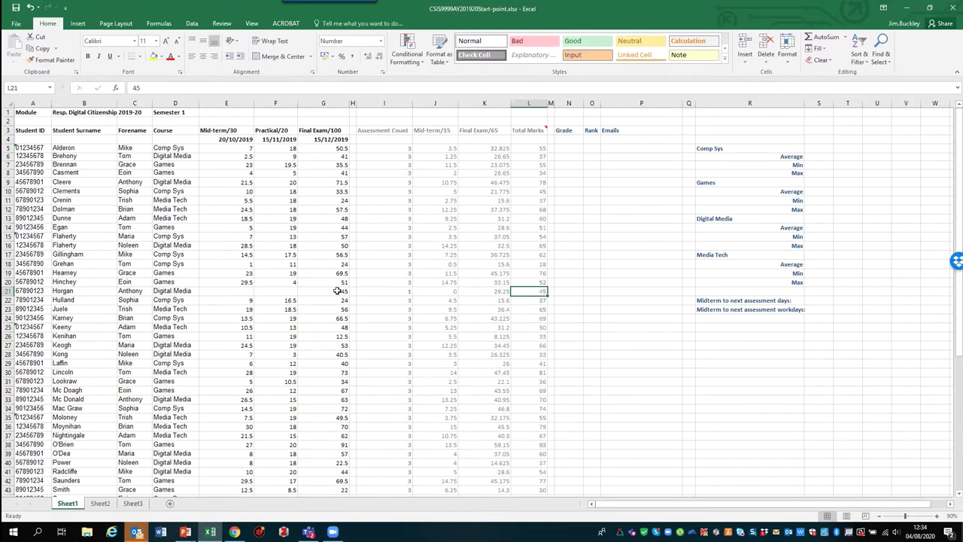
pyautogui.click(597, 310)
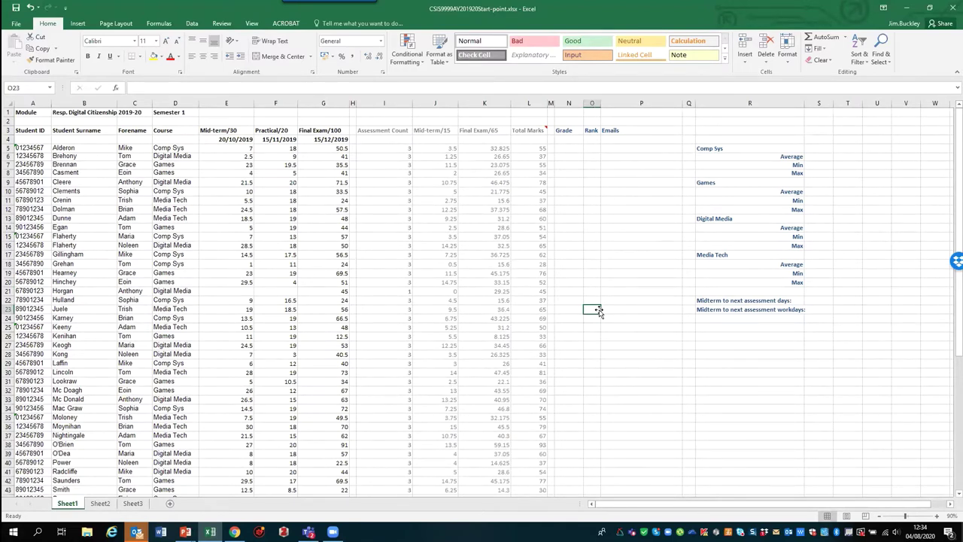
pyautogui.click(630, 148)
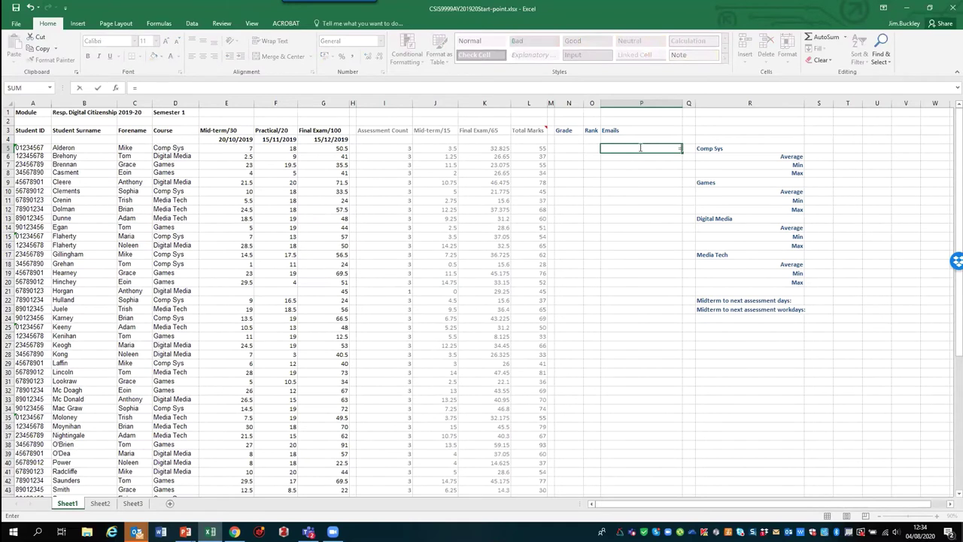
pyautogui.write('concatenation')
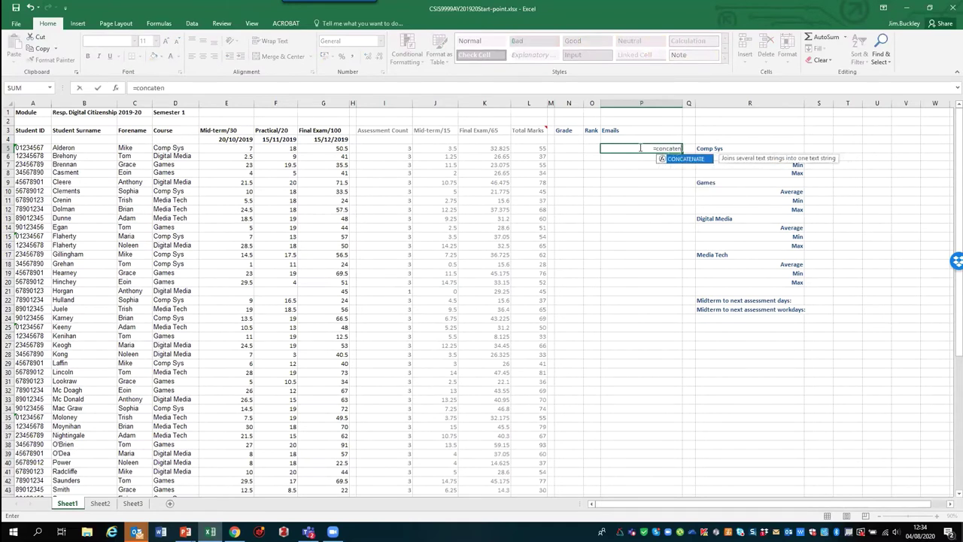
pyautogui.press('BackSpace')
pyautogui.press('BackSpace')
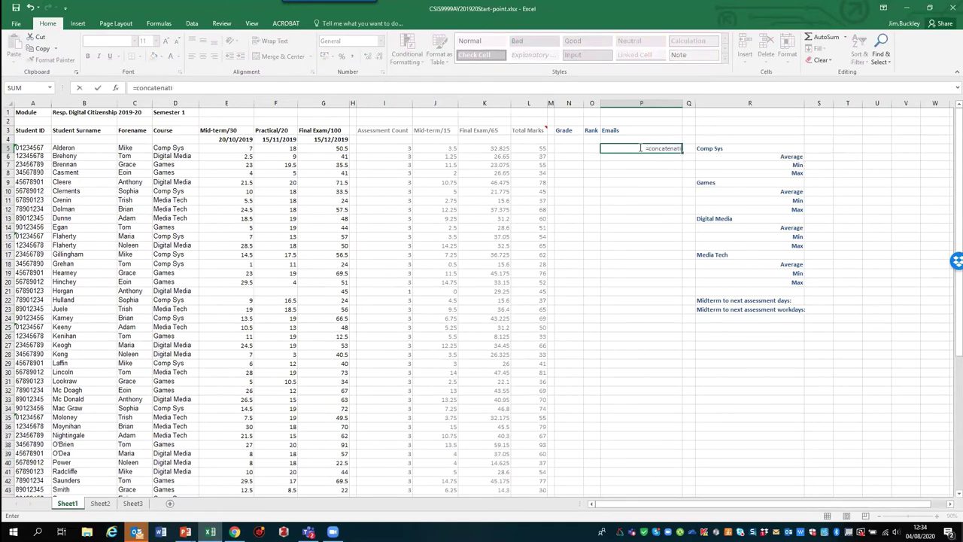
pyautogui.press('BackSpace')
pyautogui.write('e')
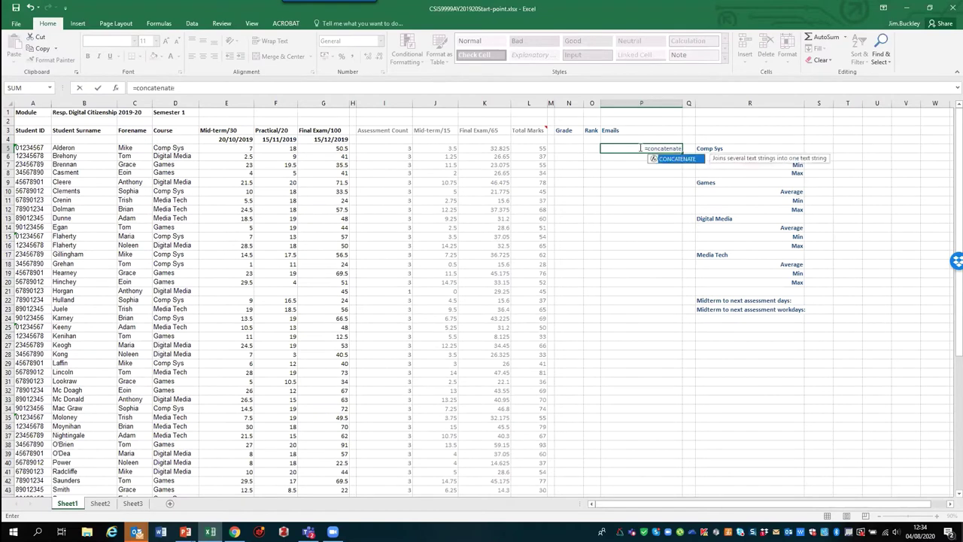
pyautogui.write('(')
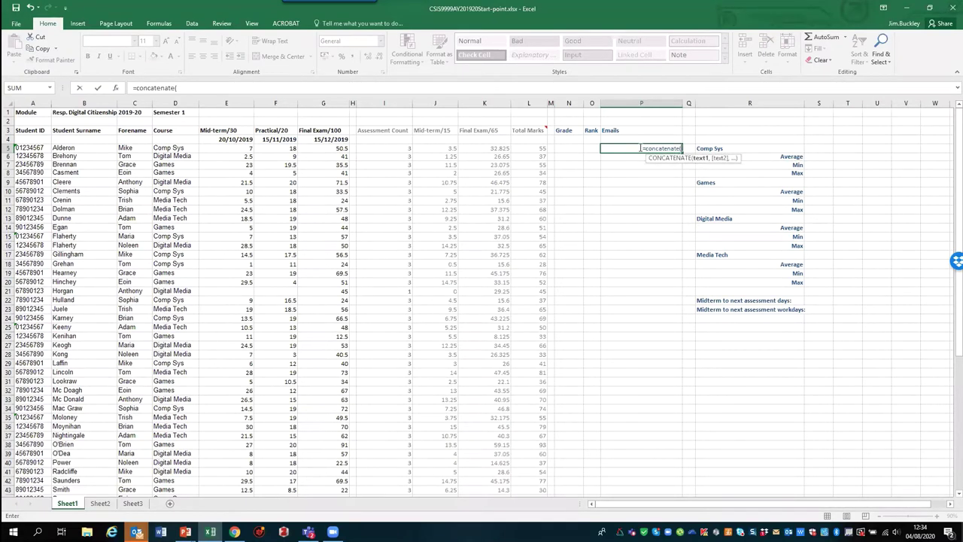
pyautogui.write('A5')
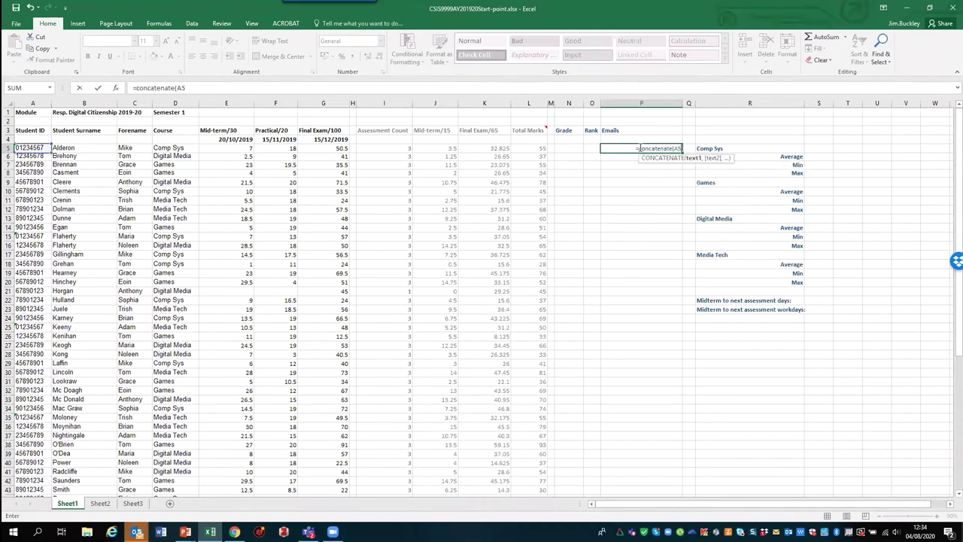
pyautogui.write(',"')
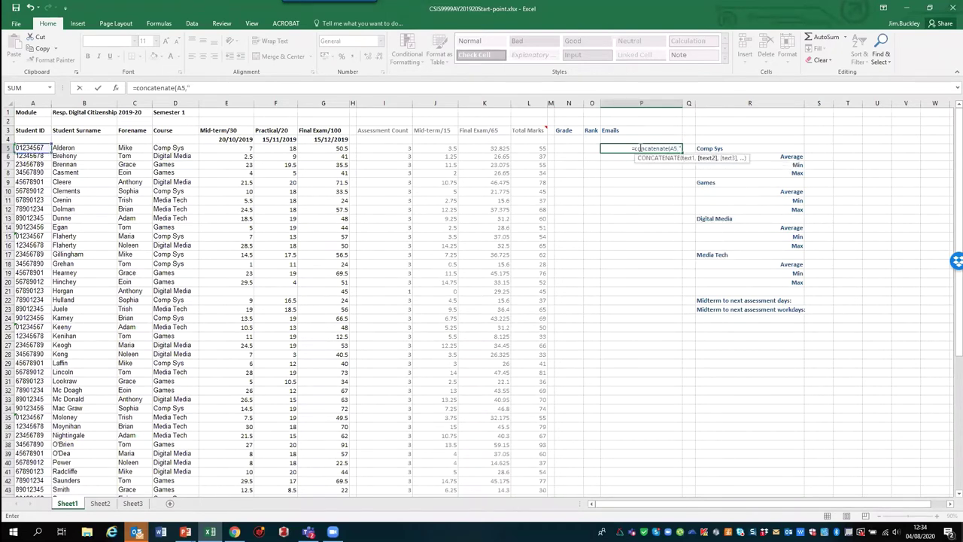
pyautogui.write('@stu')
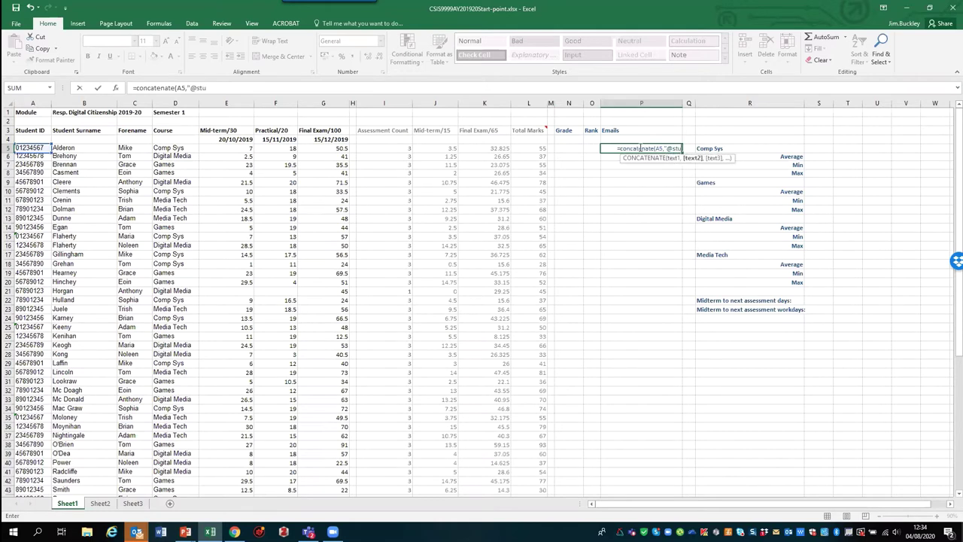
pyautogui.write('dentmail.')
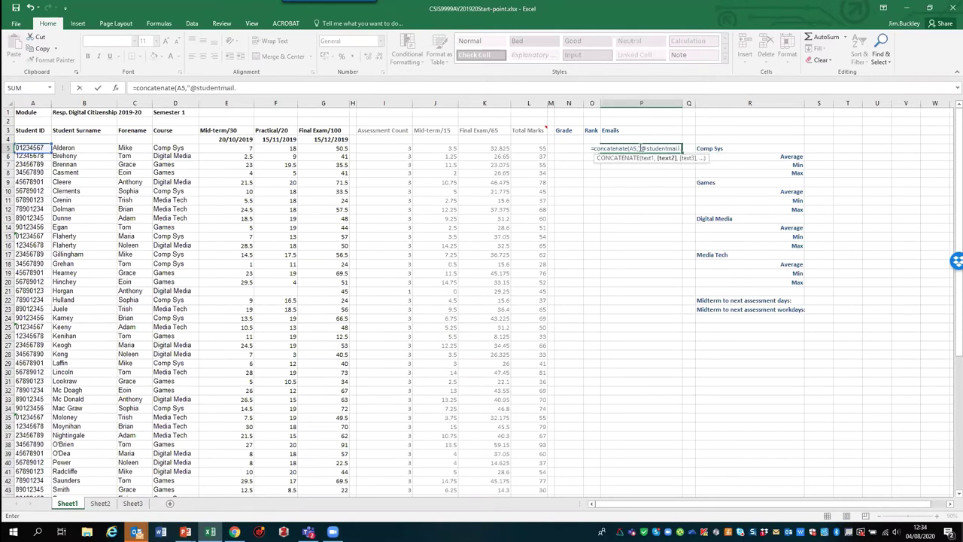
pyautogui.write('ul.ie')
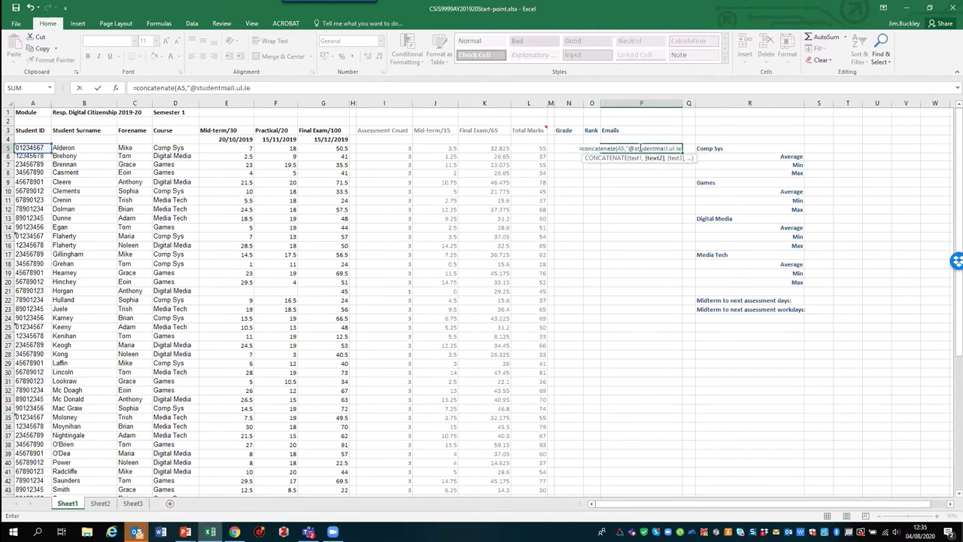
pyautogui.write('")')
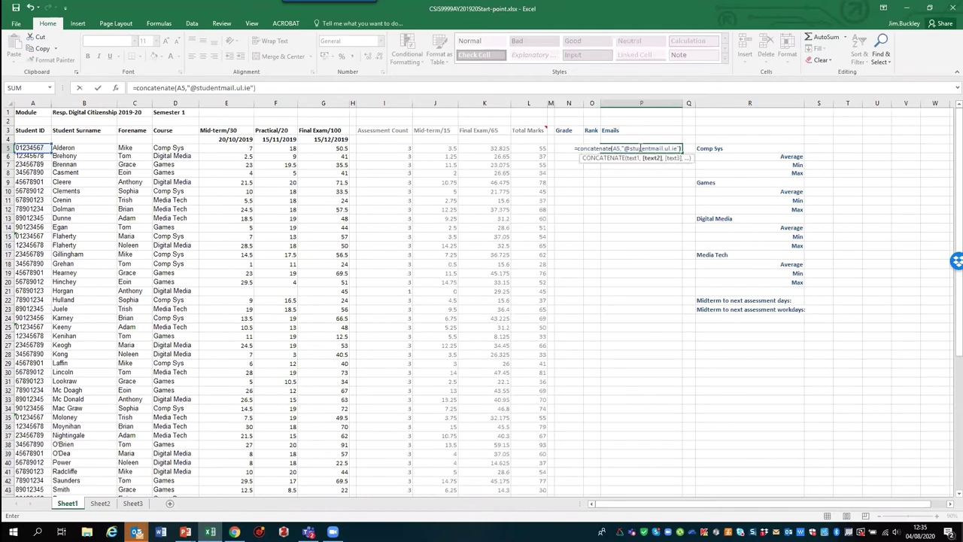
pyautogui.press('Return')
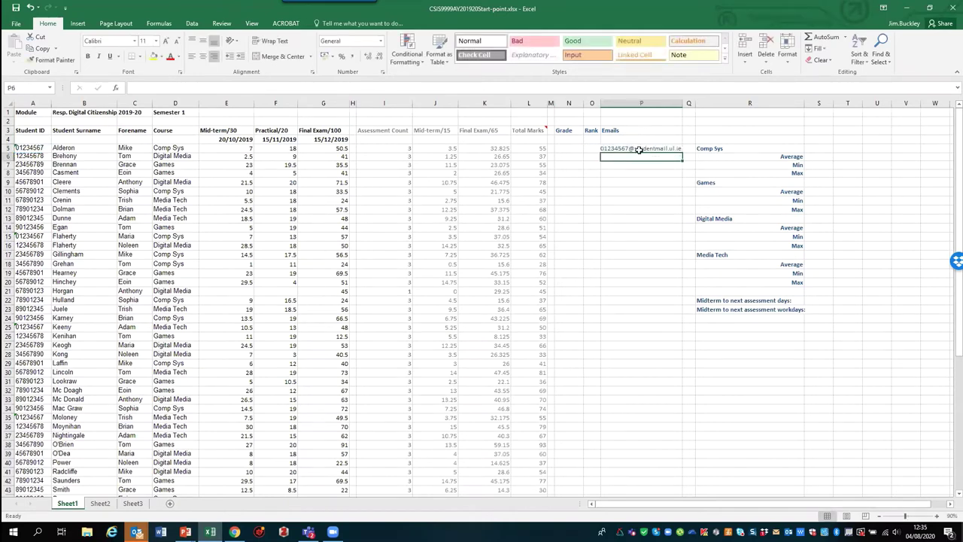
pyautogui.click(636, 149)
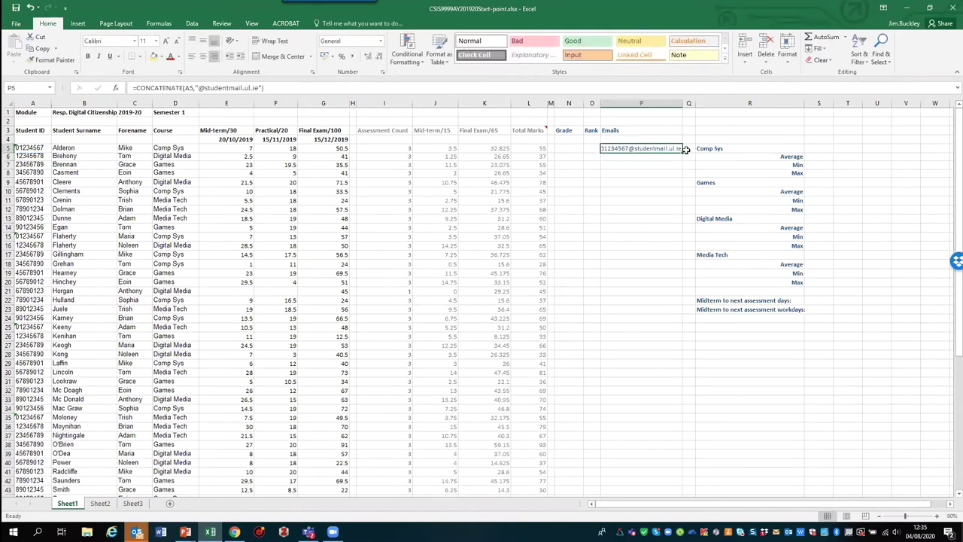
pyautogui.moveTo(684, 152); pyautogui.dragTo(678, 436)
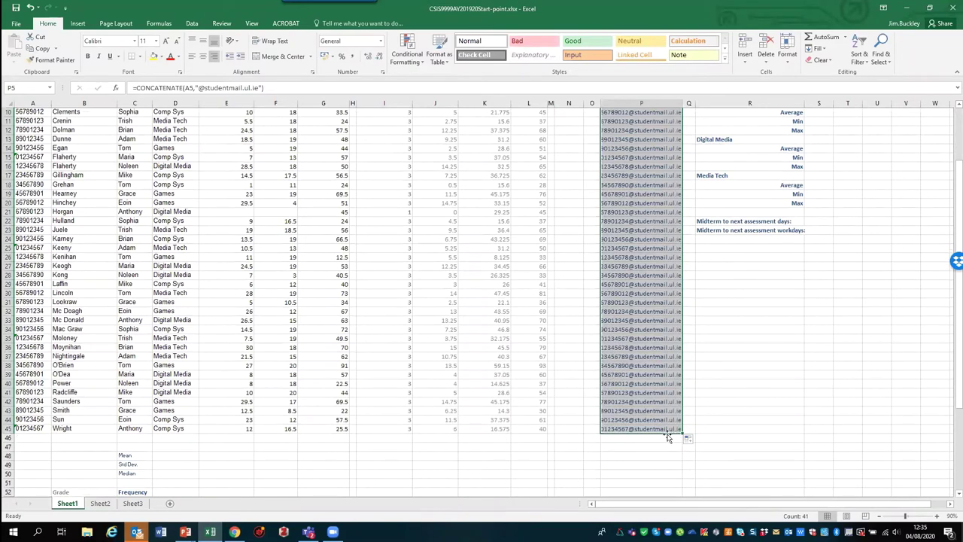
pyautogui.click(619, 429)
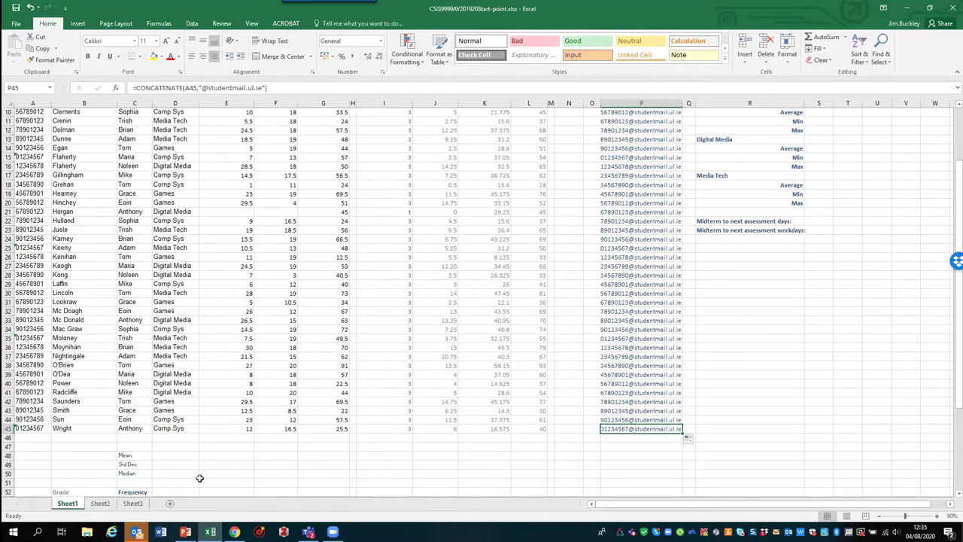
pyautogui.click(333, 531)
pyautogui.scroll(3, 744, 404)
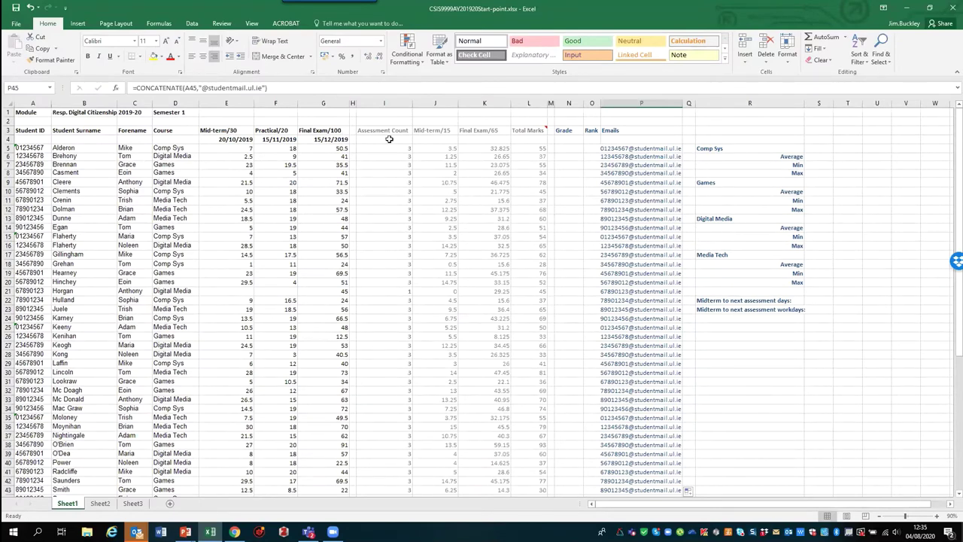
# Step: Enter =DAYS(F4,E4) in S22, correcting the DAY argument error, to show 26 days
pyautogui.click(815, 299)
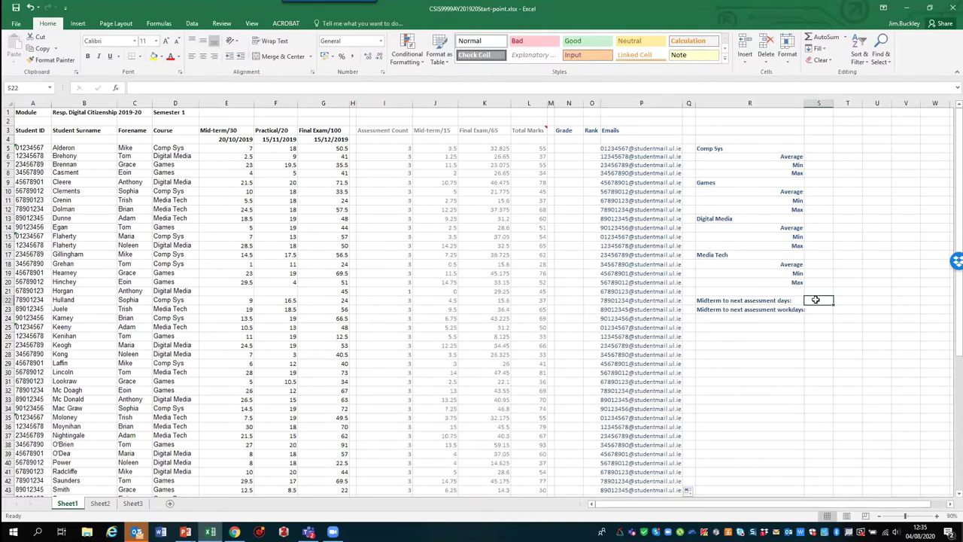
pyautogui.write('=day')
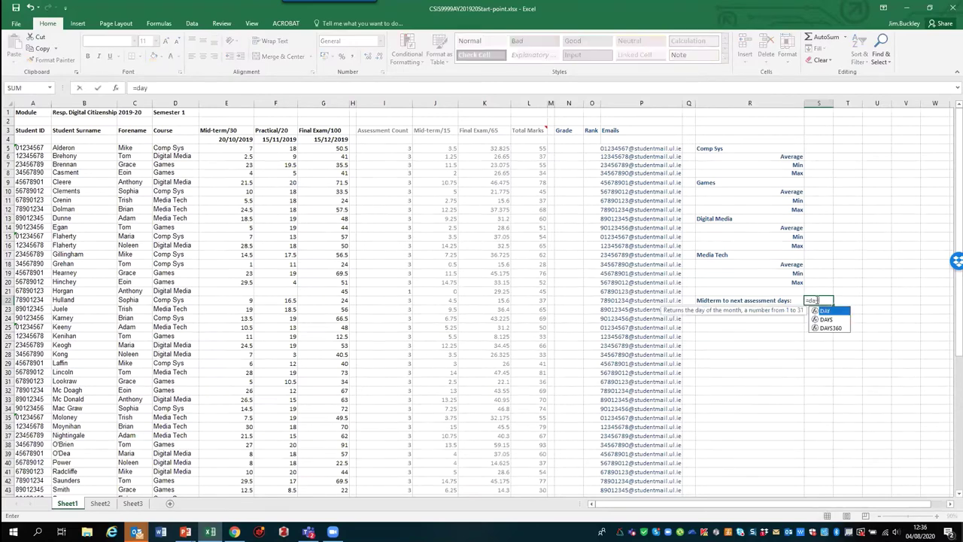
pyautogui.write('(')
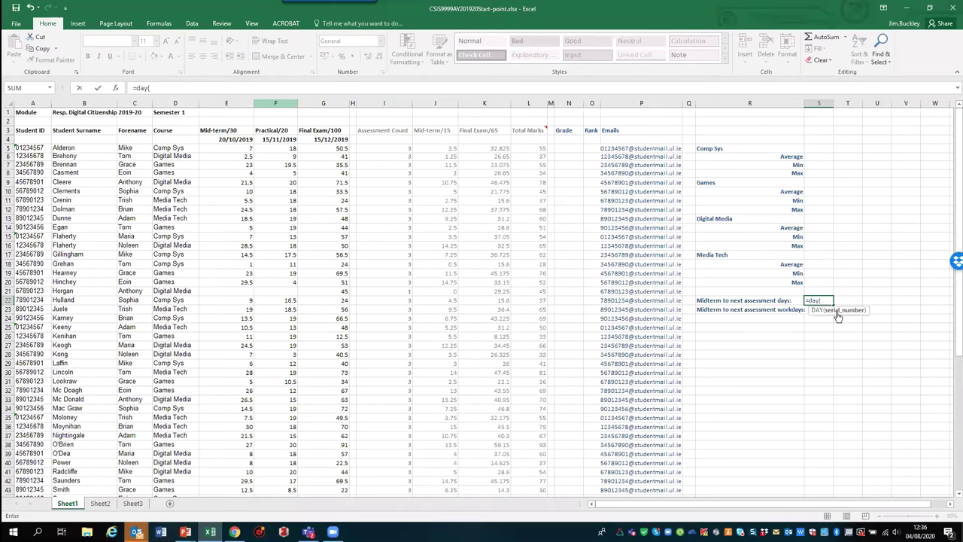
pyautogui.write('F')
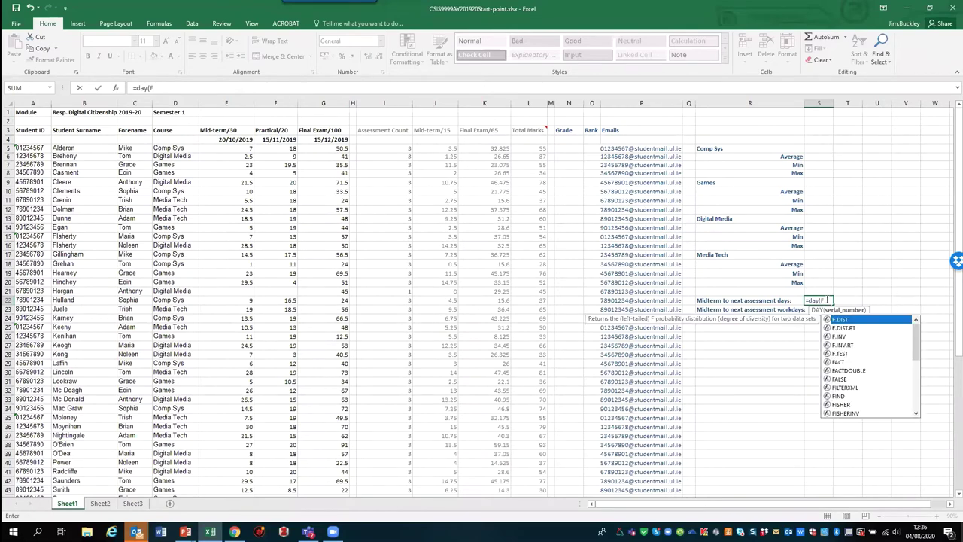
pyautogui.write('4,')
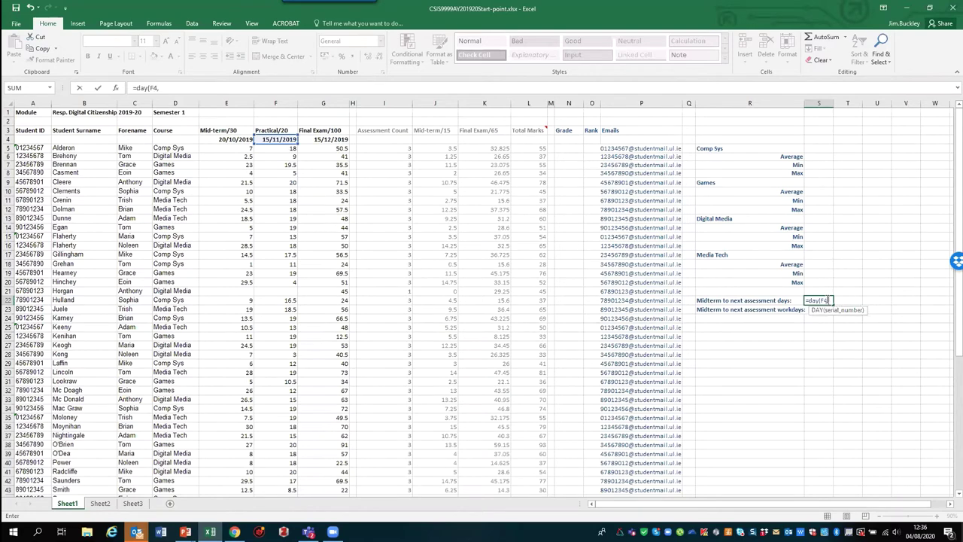
pyautogui.write('E4')
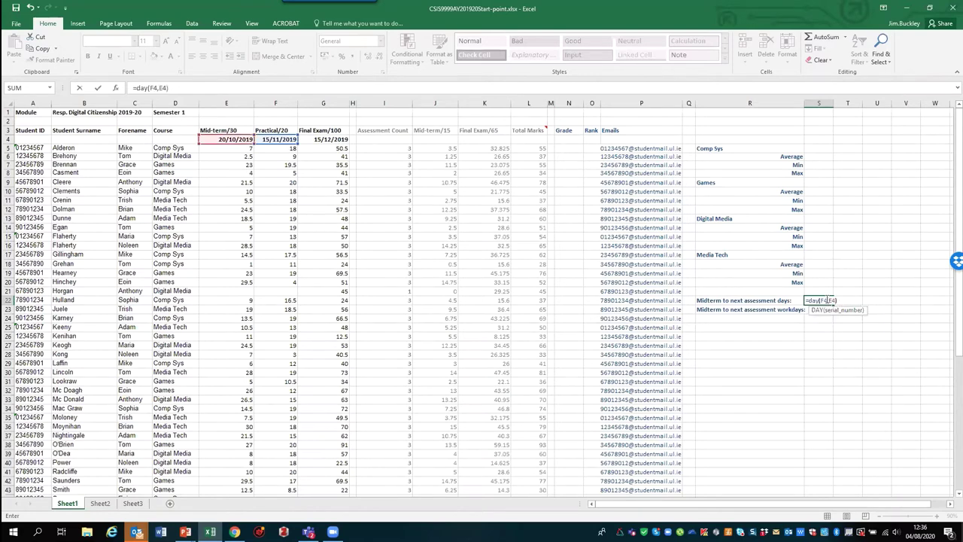
pyautogui.write(')')
pyautogui.press('Return')
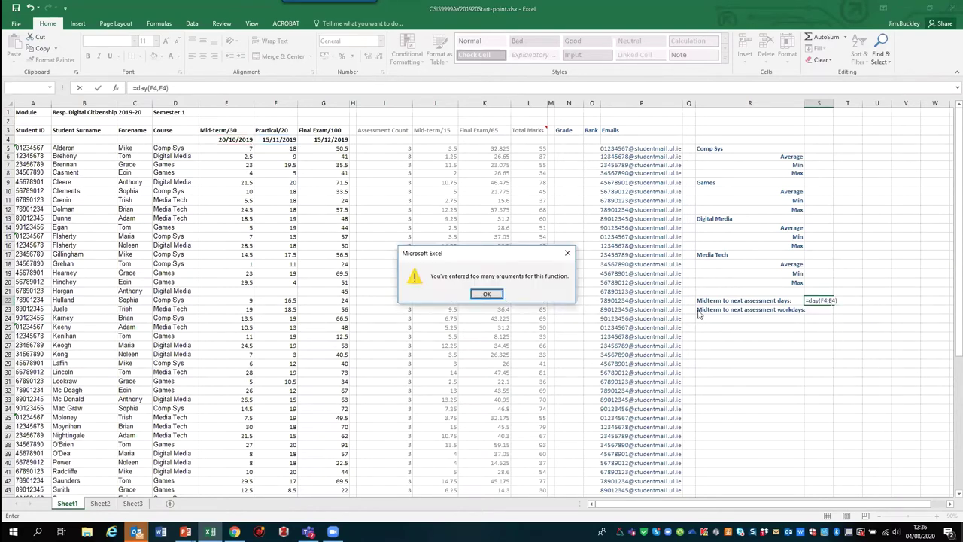
pyautogui.click(488, 293)
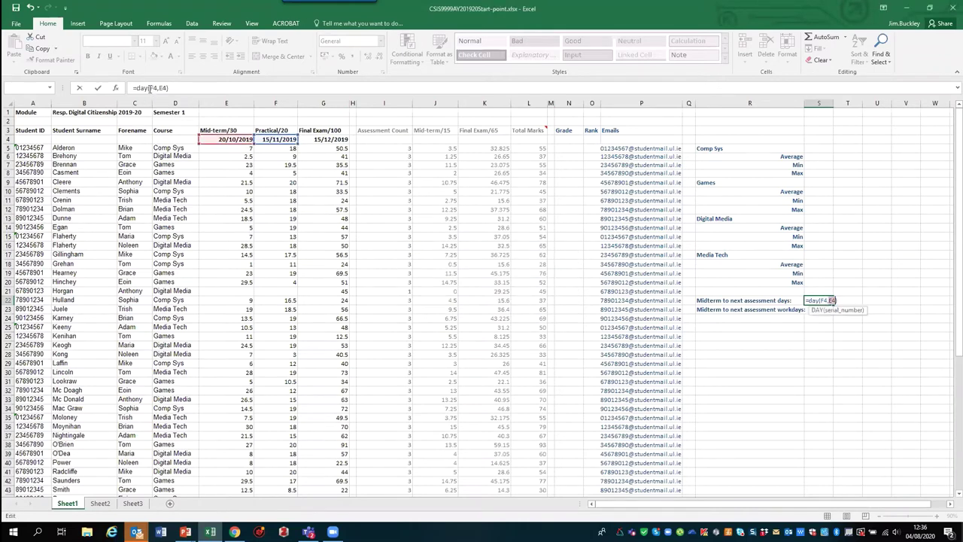
pyautogui.click(148, 88)
pyautogui.write('s')
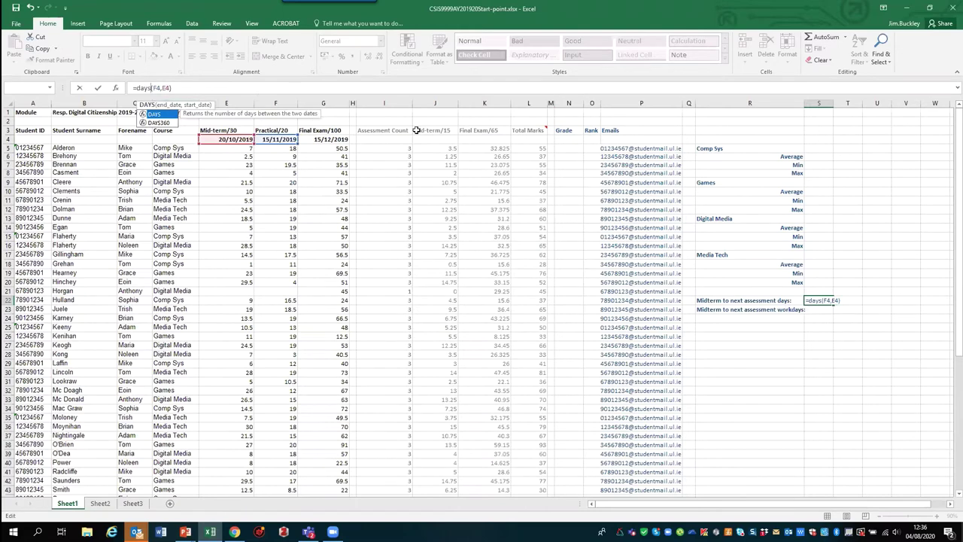
pyautogui.press('Return')
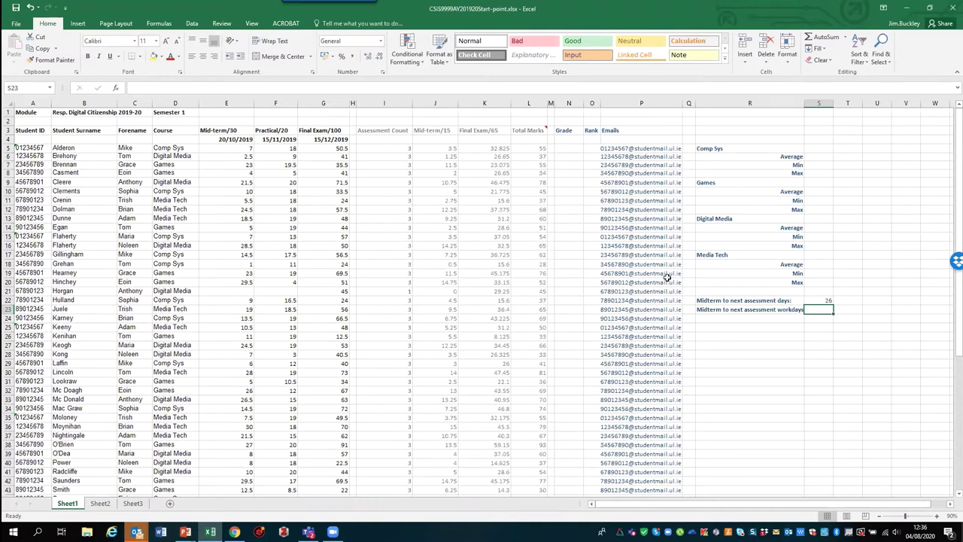
pyautogui.click(823, 300)
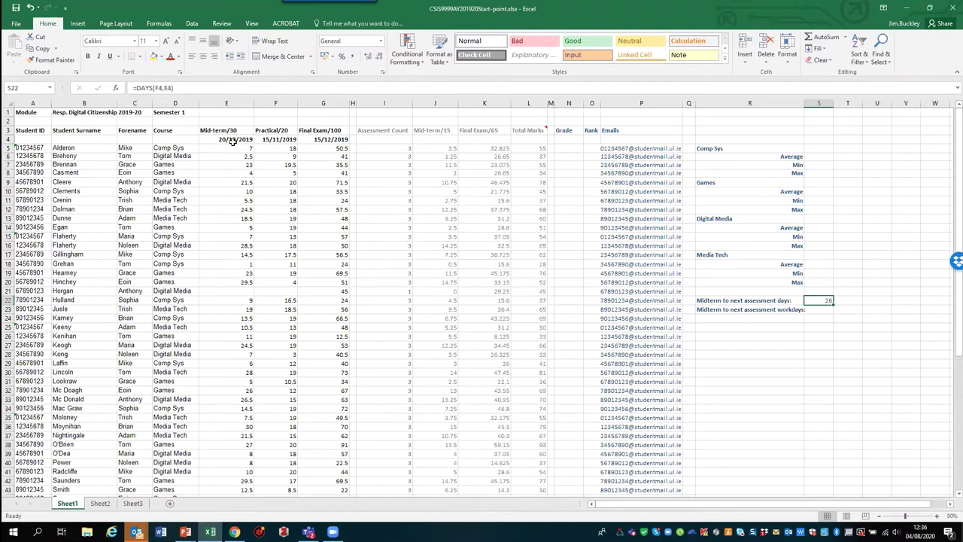
pyautogui.click(824, 310)
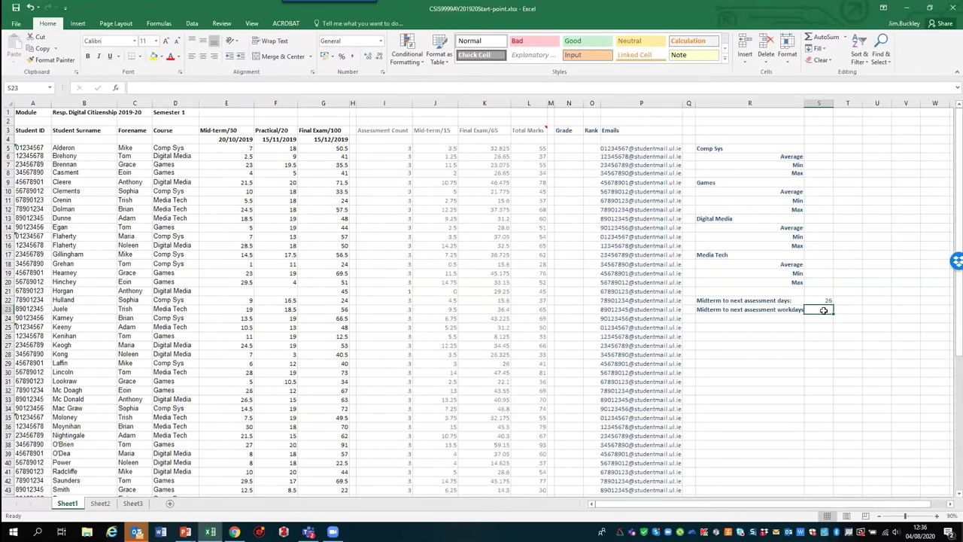
# Step: Enter =NETWORKDAYS(E4,F4) in S23 to show 20 workdays
pyautogui.write('=net')
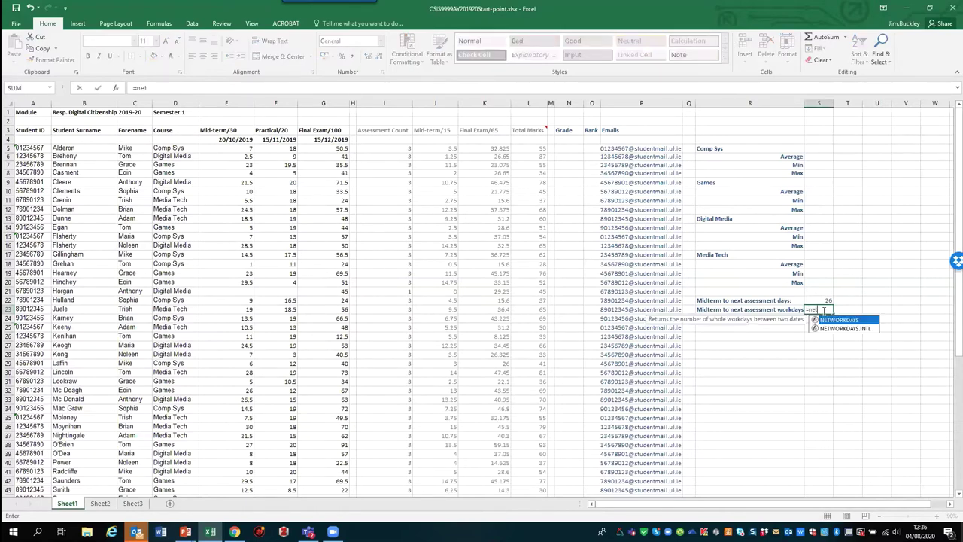
pyautogui.write('workdays(')
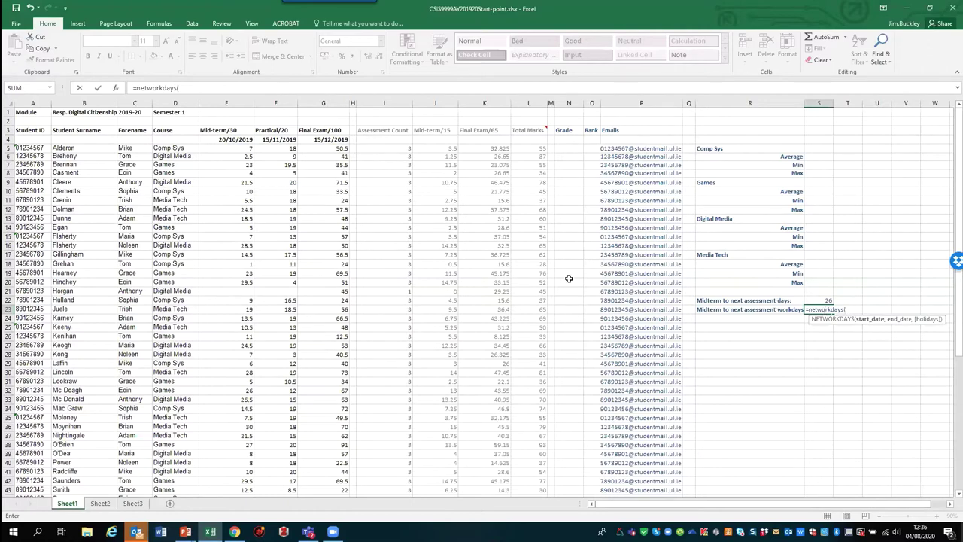
pyautogui.click(241, 140)
pyautogui.write(',F4)')
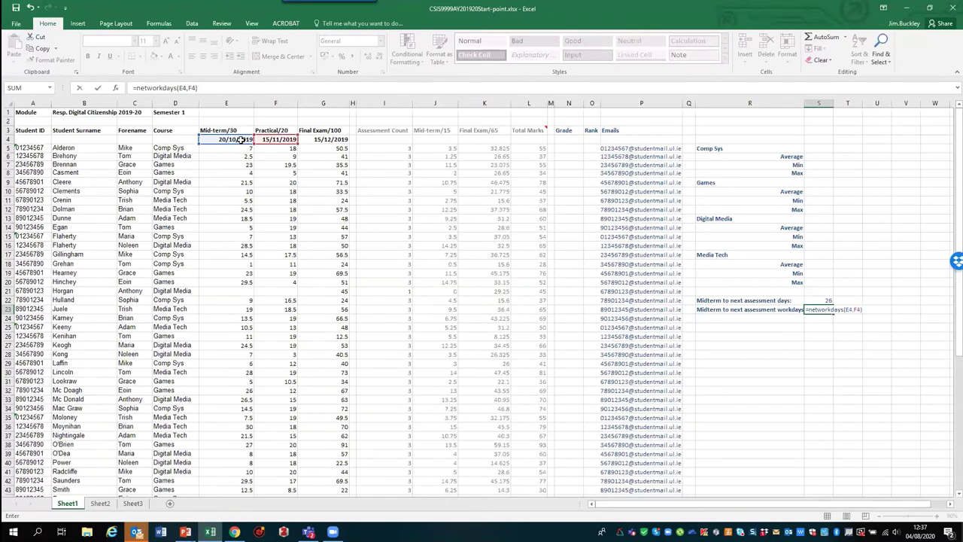
pyautogui.press('Return')
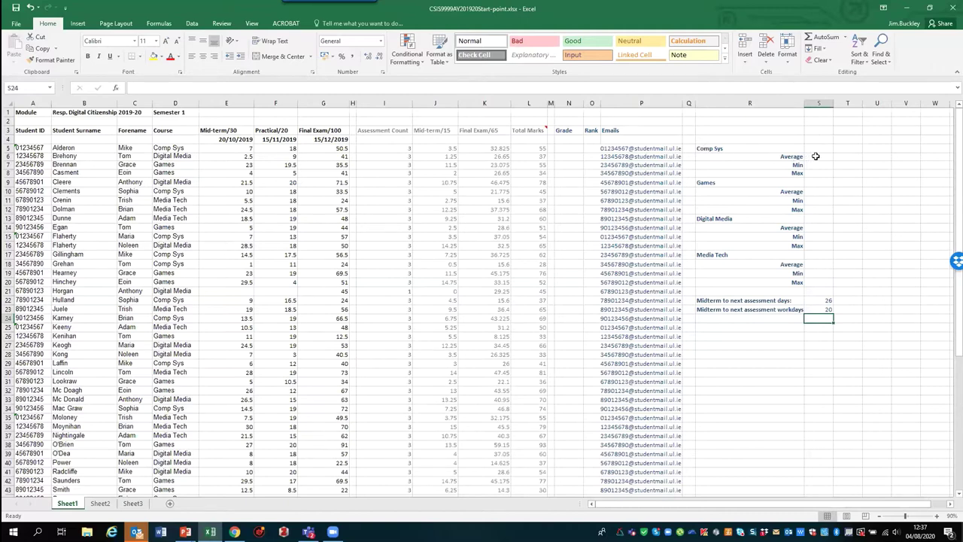
pyautogui.press('Up')
pyautogui.click(815, 156)
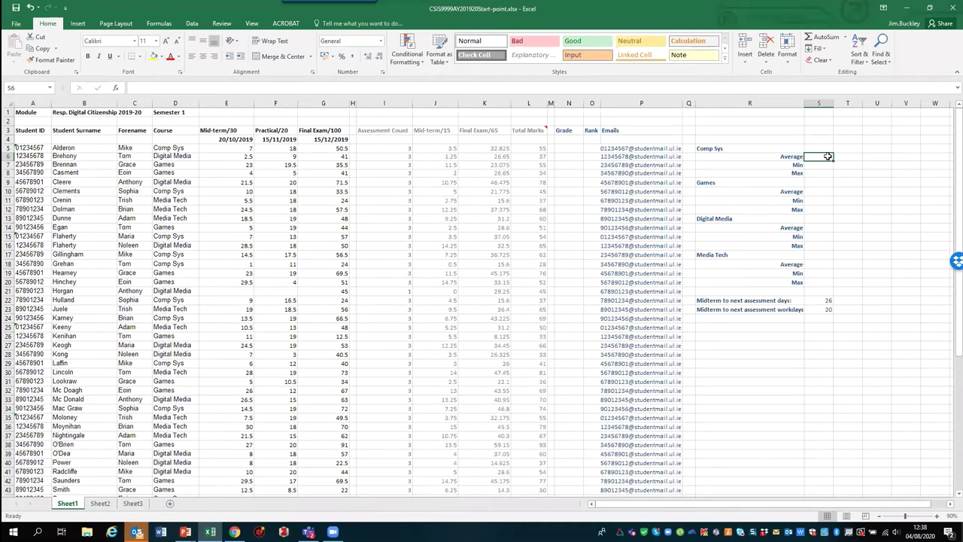
# Step: Enter =AVERAGEIFS(L5:L45,D5:D45,R5) in S6, giving a Comp Sys average of 51.4545
pyautogui.write('=averageifs')
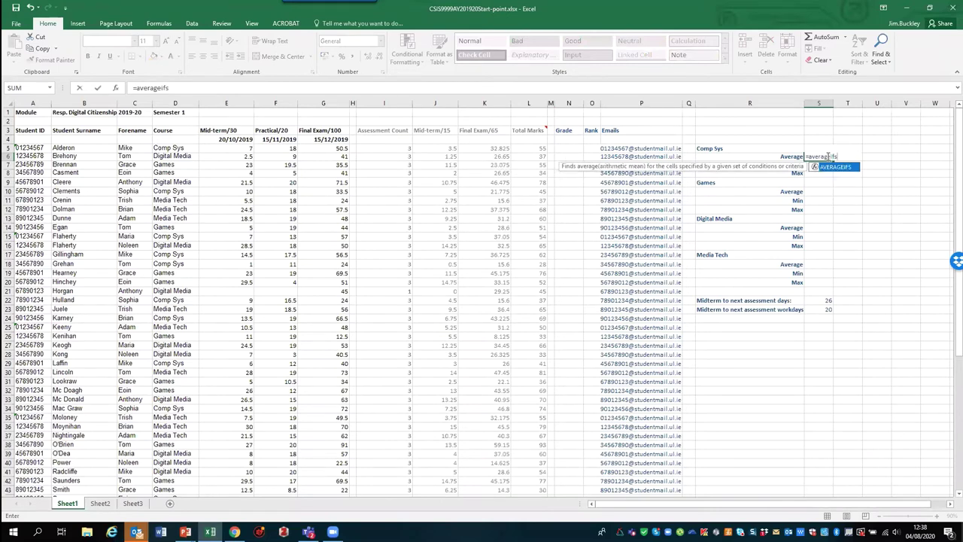
pyautogui.write('(')
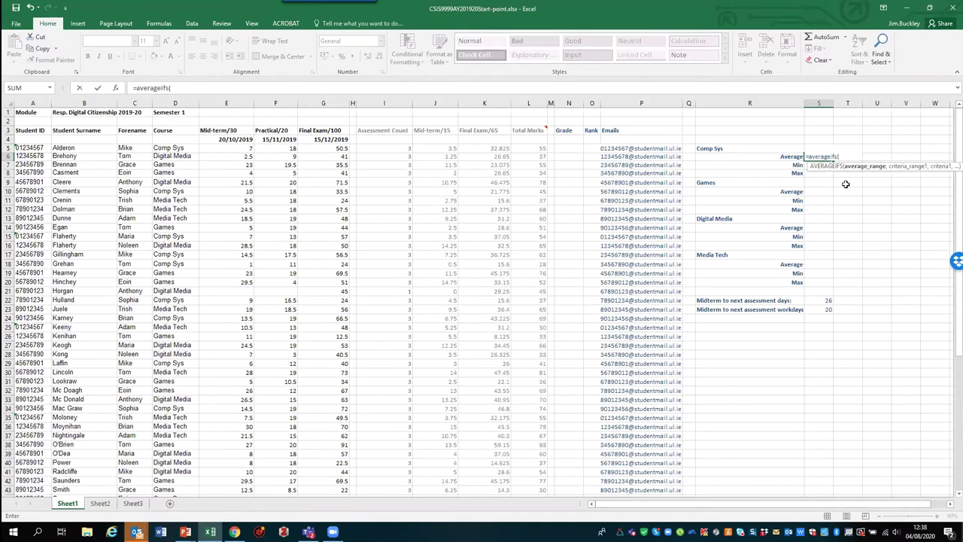
pyautogui.write('L')
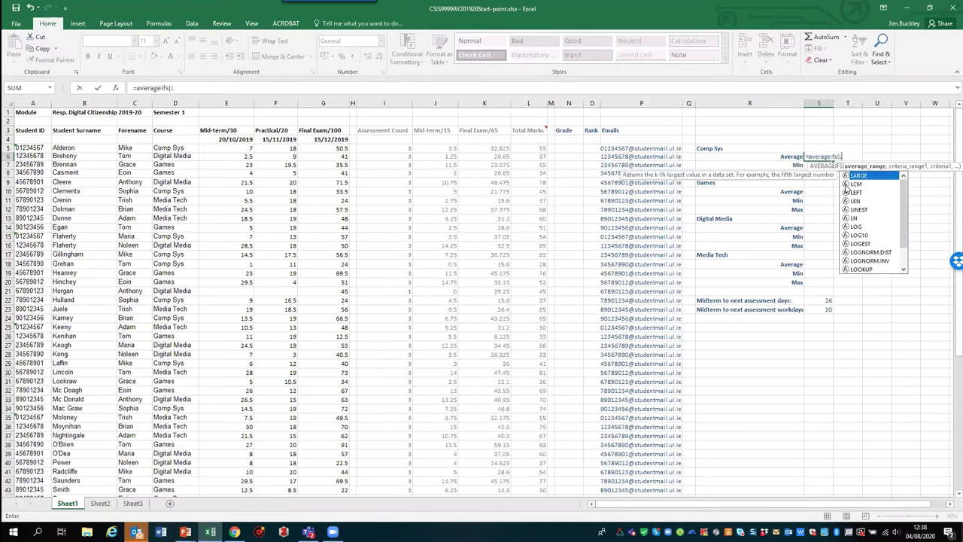
pyautogui.write('5')
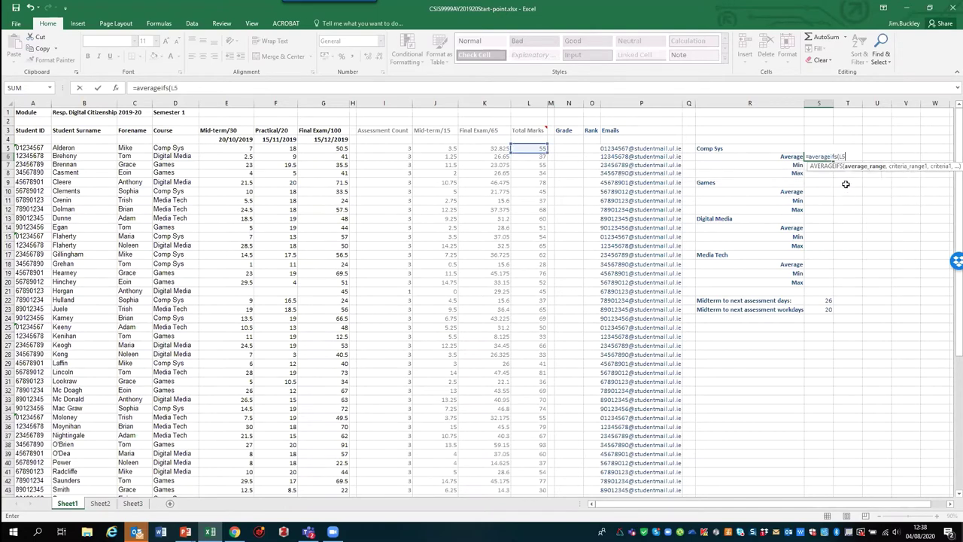
pyautogui.write(':L45')
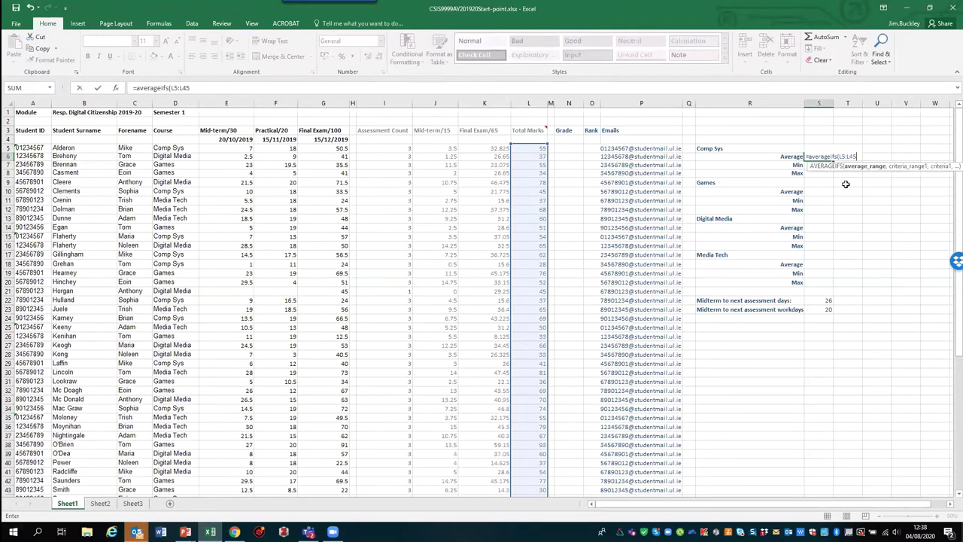
pyautogui.write(',')
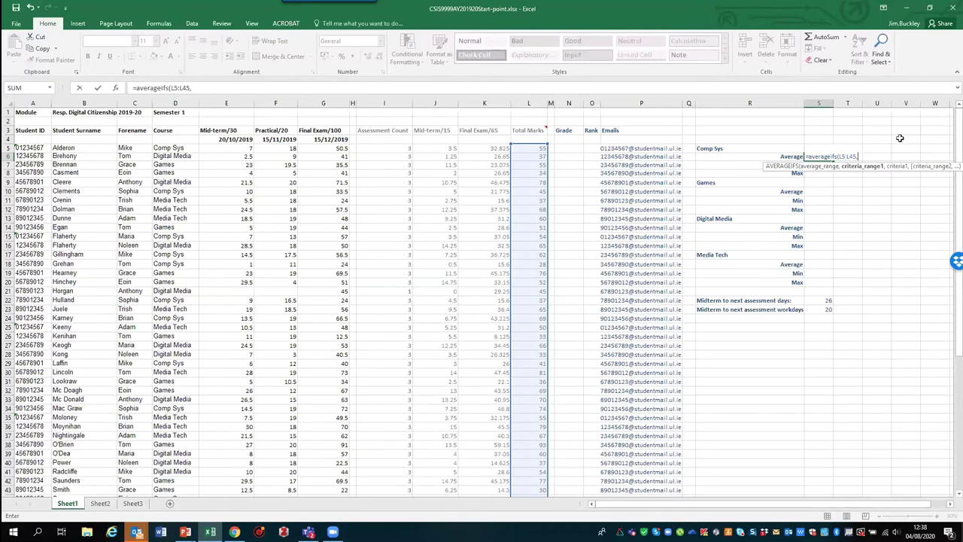
pyautogui.write('D')
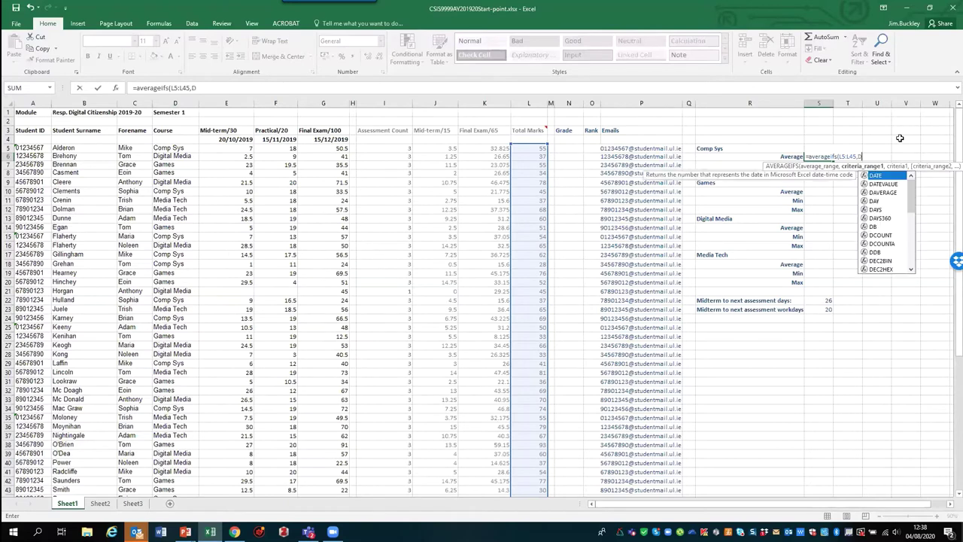
pyautogui.write('5:')
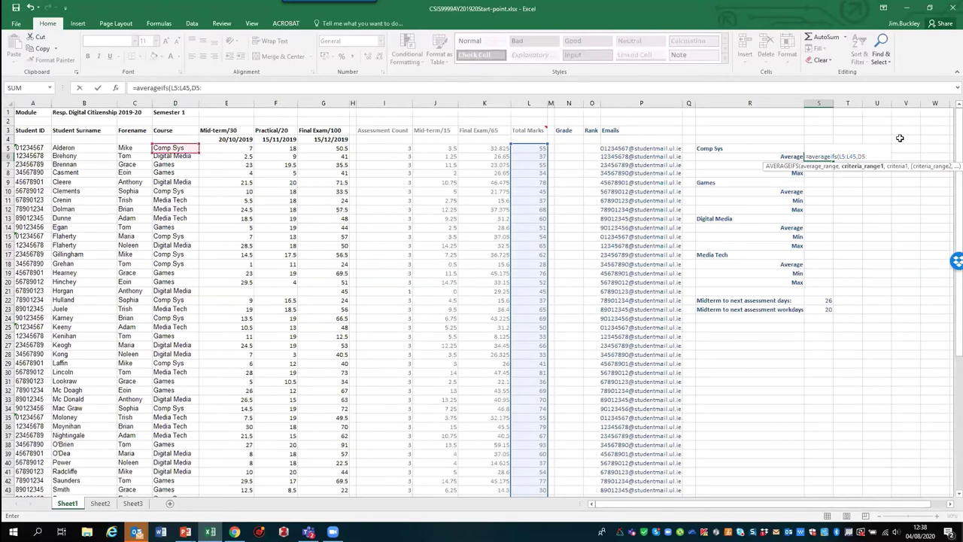
pyautogui.write('D45')
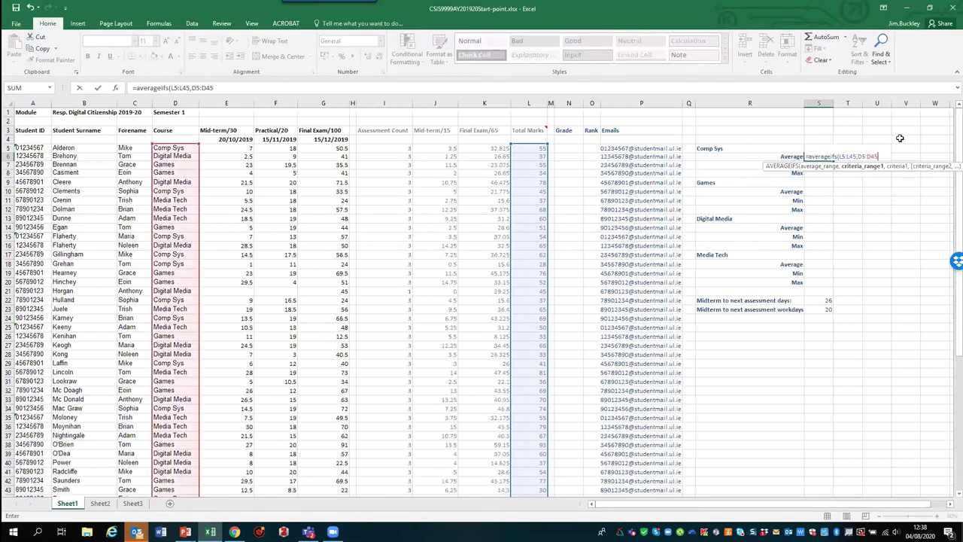
pyautogui.write(',')
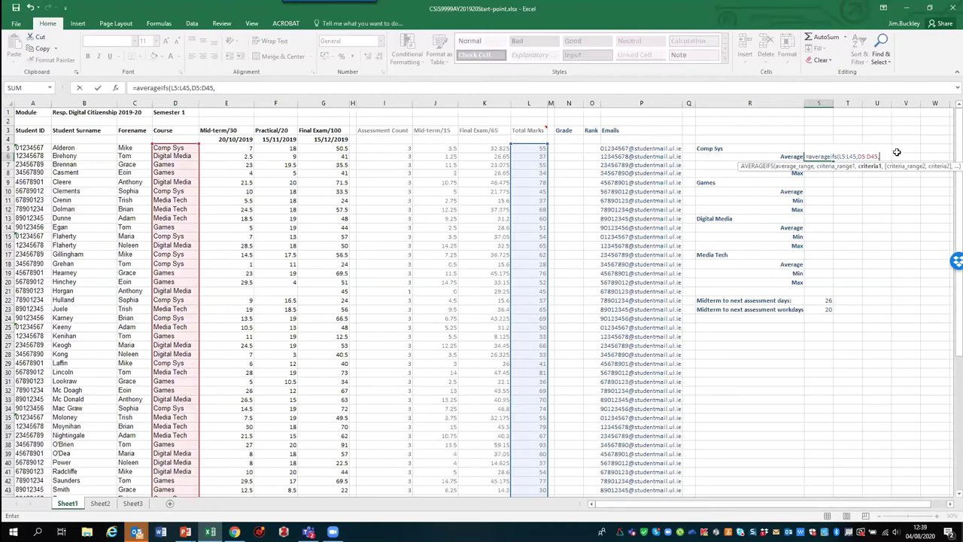
pyautogui.write('R5')
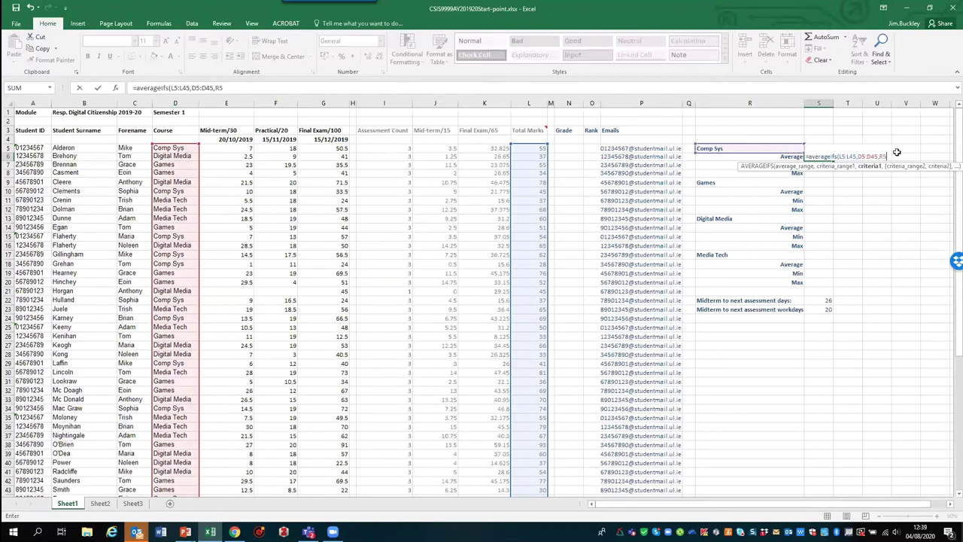
pyautogui.write(')')
pyautogui.press('Return')
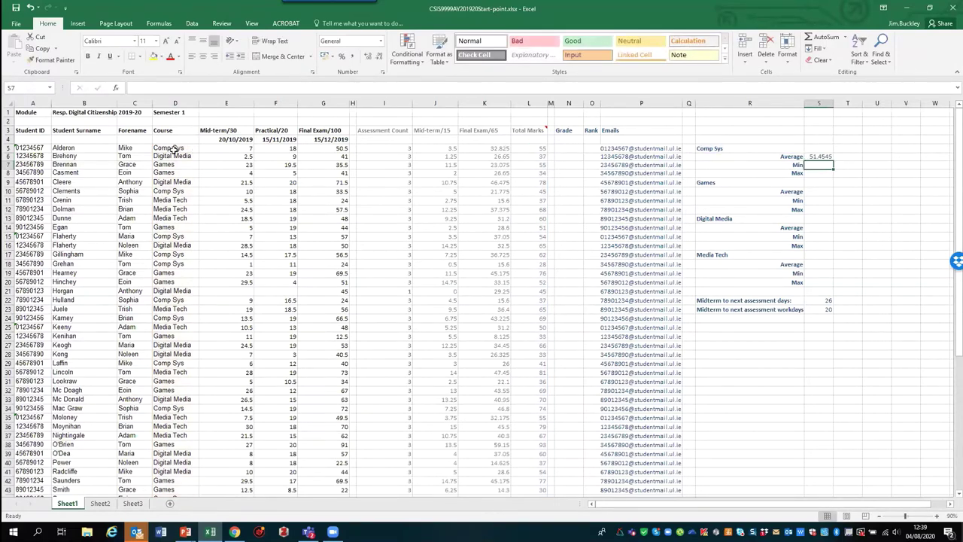
pyautogui.click(815, 156)
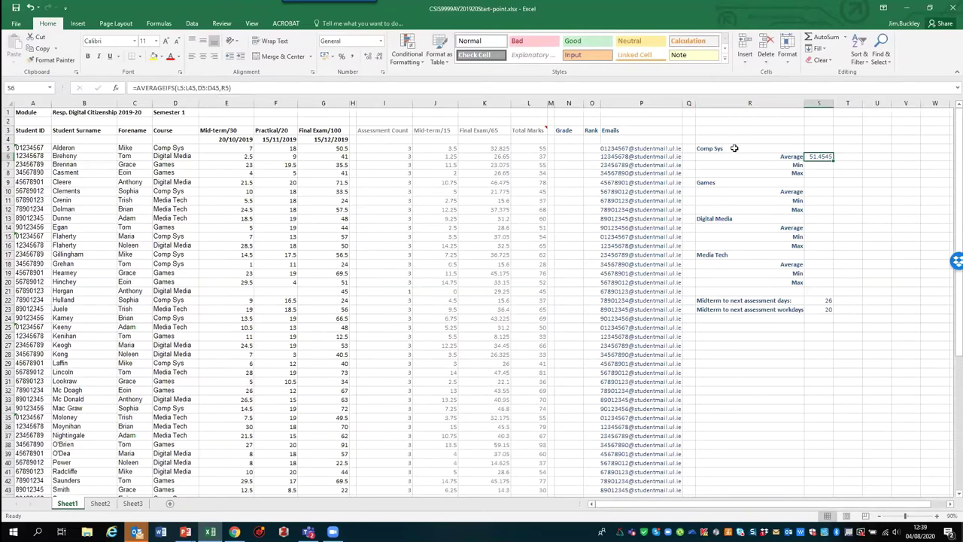
# Step: Copy the S6 average formula into S10, producing a Games average of 57.4444
pyautogui.rightClick(819, 158)
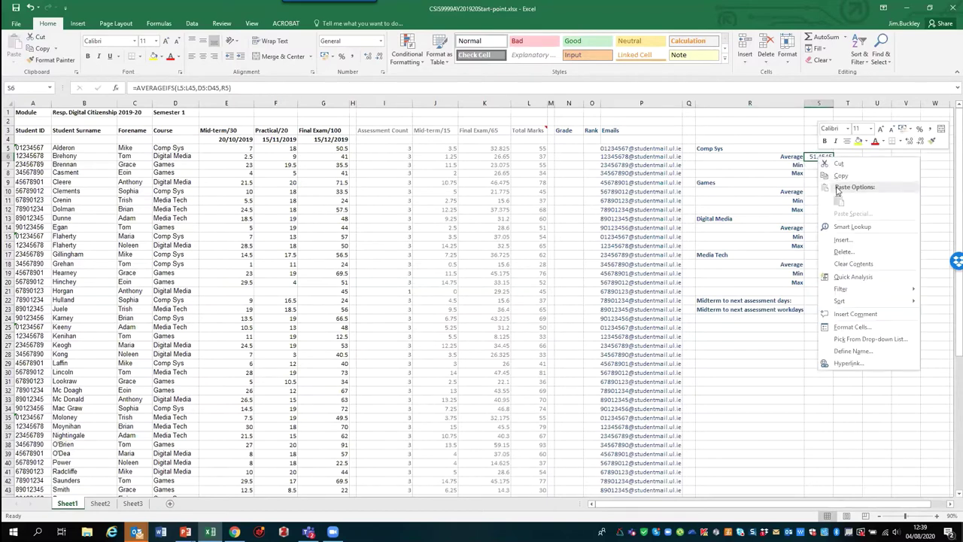
pyautogui.click(838, 176)
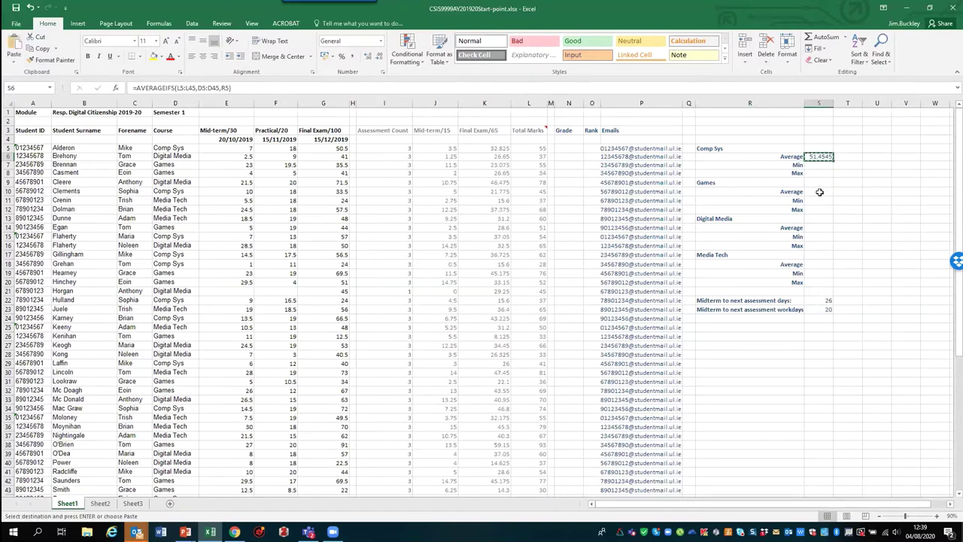
pyautogui.click(818, 192)
pyautogui.rightClick(820, 193)
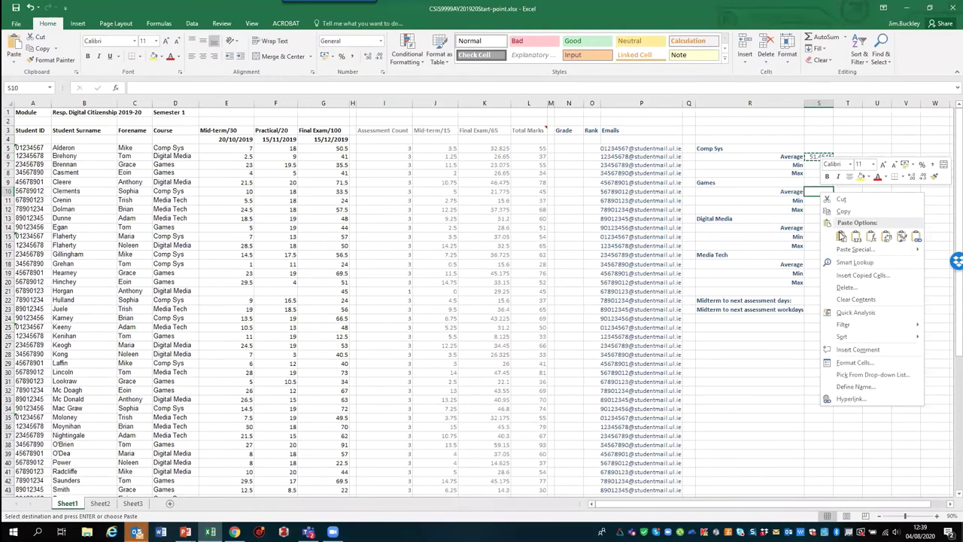
pyautogui.hotkey('ctrl', 'v')
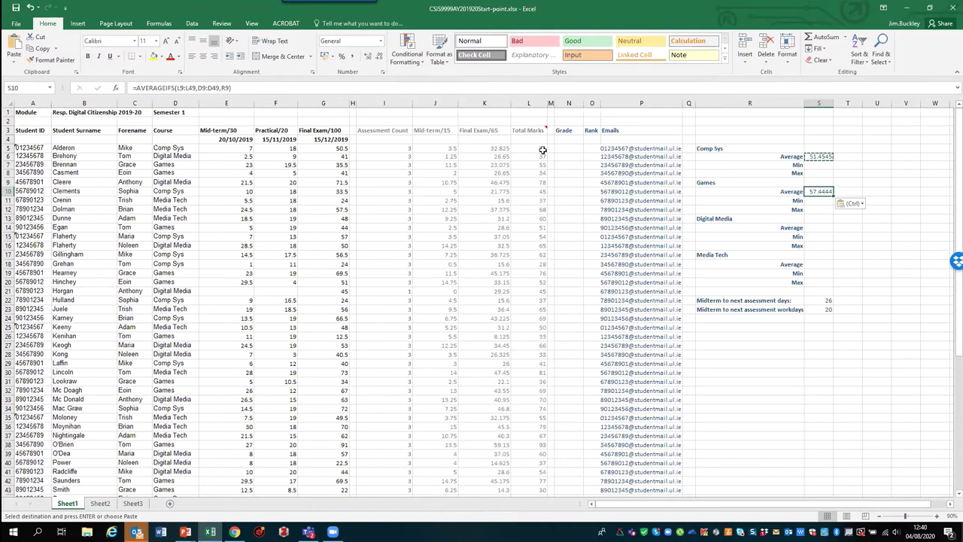
pyautogui.click(812, 156)
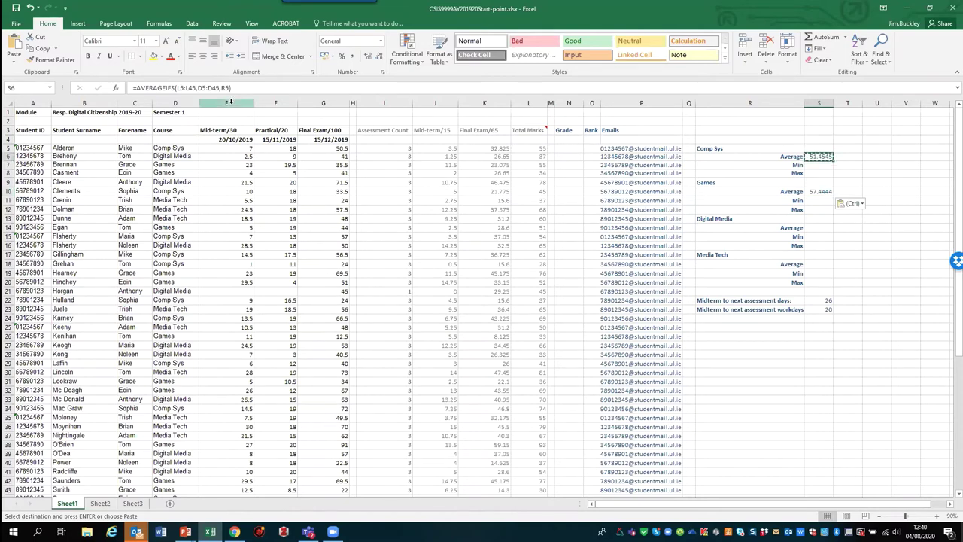
# Step: Change S6 to =AVERAGEIFS($L$5:$L$45,$D$5:$D$45,R5), still showing 51.4545
pyautogui.click(178, 87)
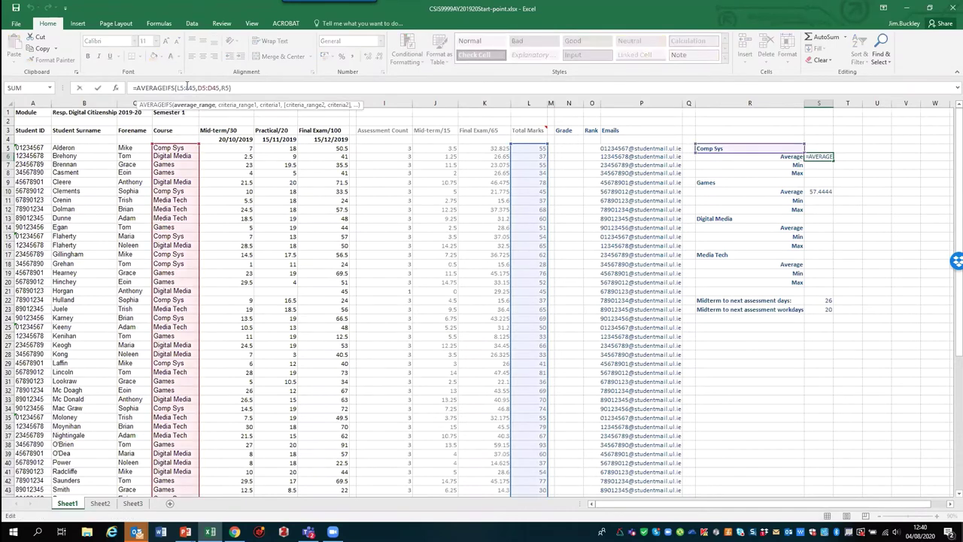
pyautogui.write('$L$5:$L$')
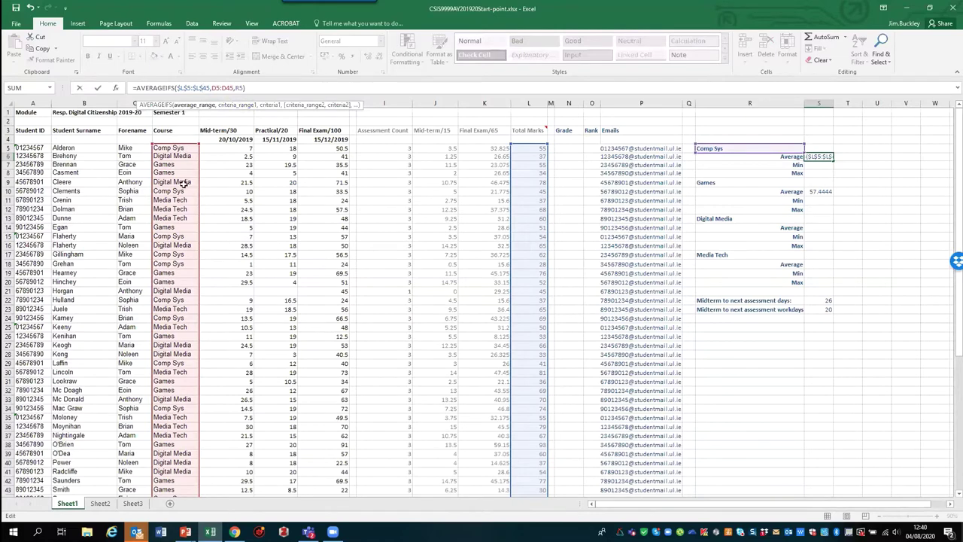
pyautogui.click(212, 88)
pyautogui.write('$')
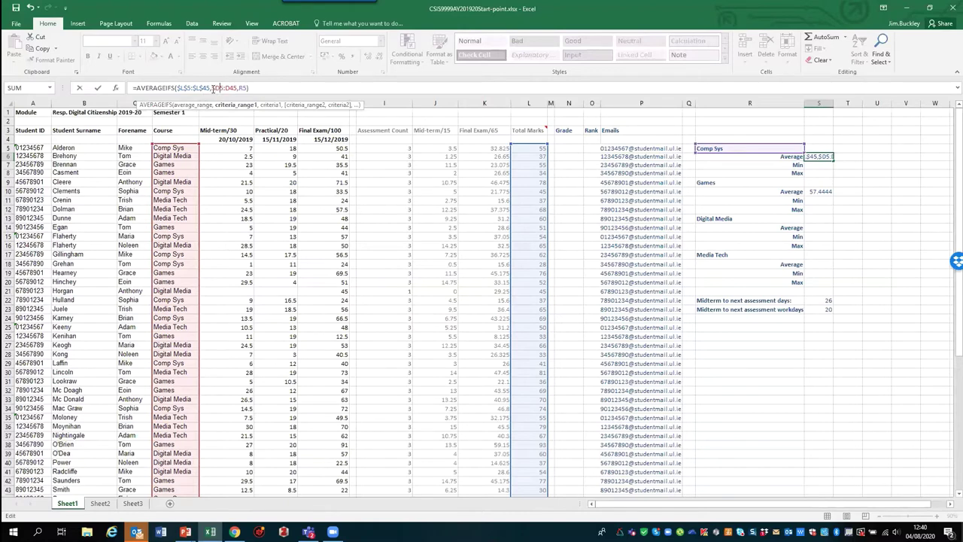
pyautogui.press('Right')
pyautogui.write('$')
pyautogui.press('Right')
pyautogui.press('Right')
pyautogui.write('$L$')
pyautogui.press('Right')
pyautogui.write('$')
pyautogui.click(856, 166)
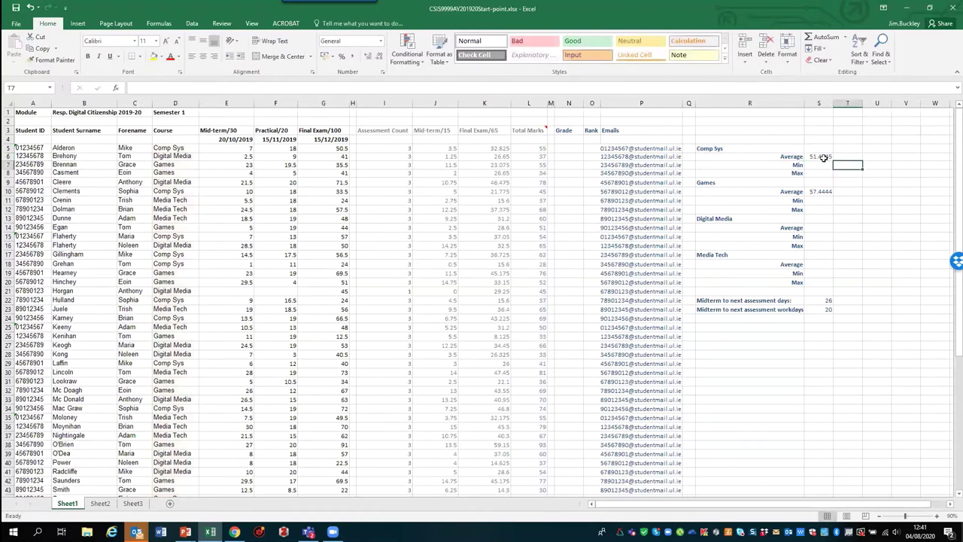
# Step: Paste the S6 formula into S10, S14 and S18, giving 55.09091, 54.5 and 62.44444
pyautogui.click(823, 157)
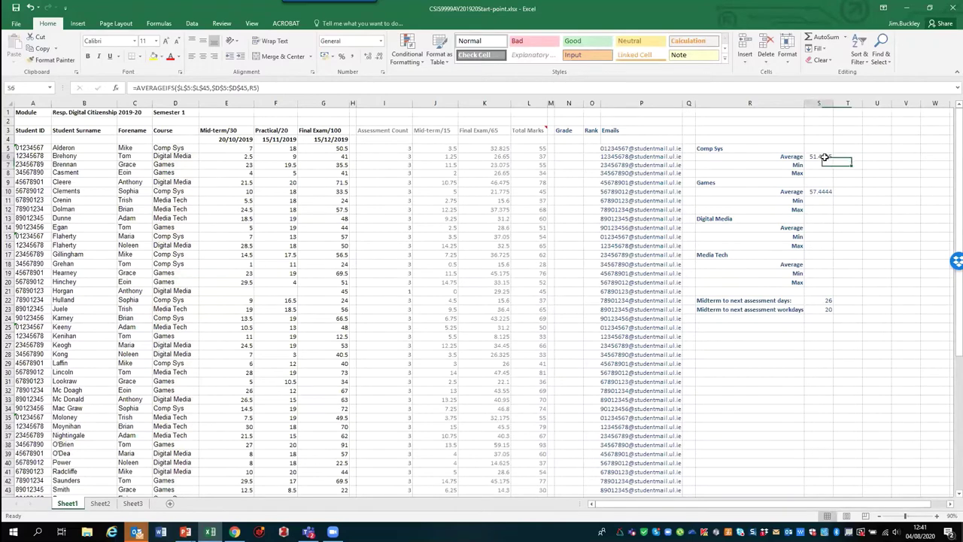
pyautogui.rightClick(826, 158)
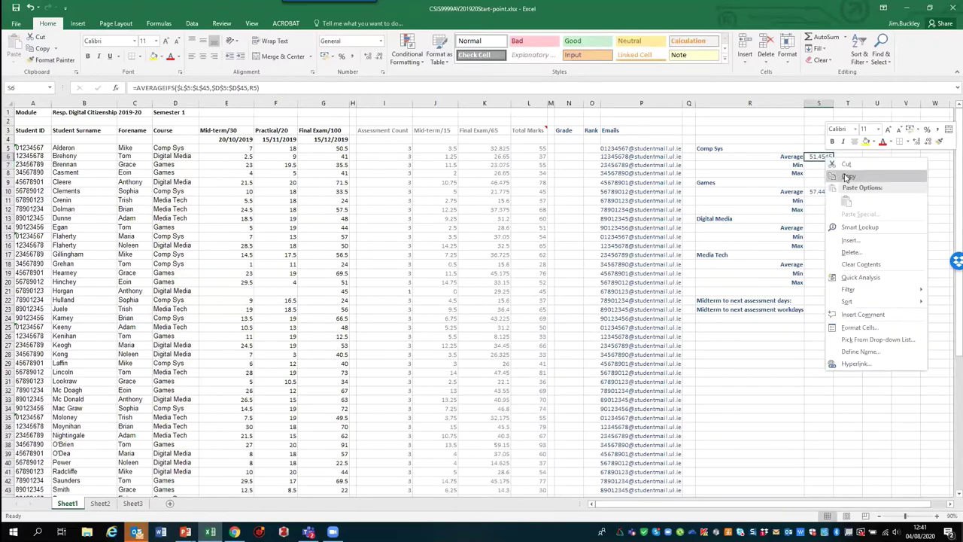
pyautogui.click(836, 164)
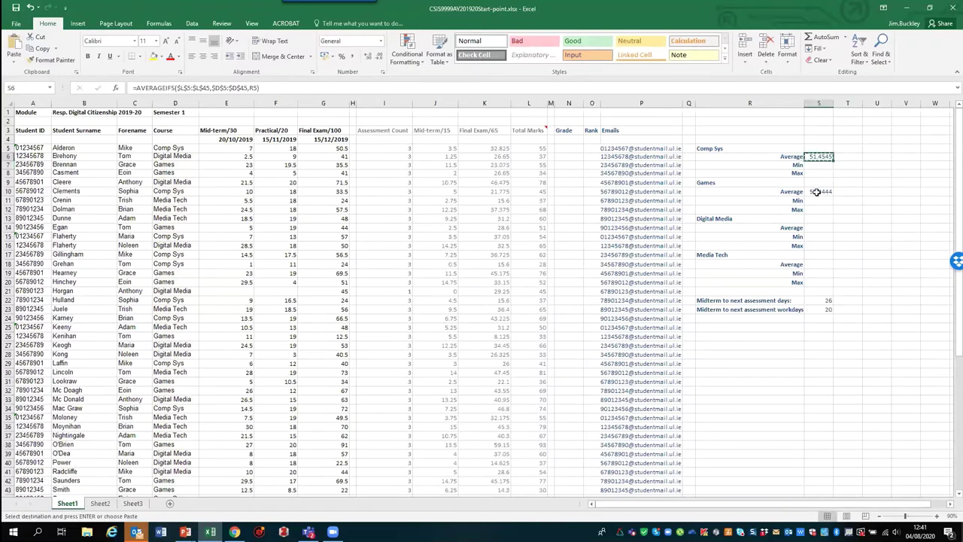
pyautogui.click(819, 194)
pyautogui.rightClick(819, 194)
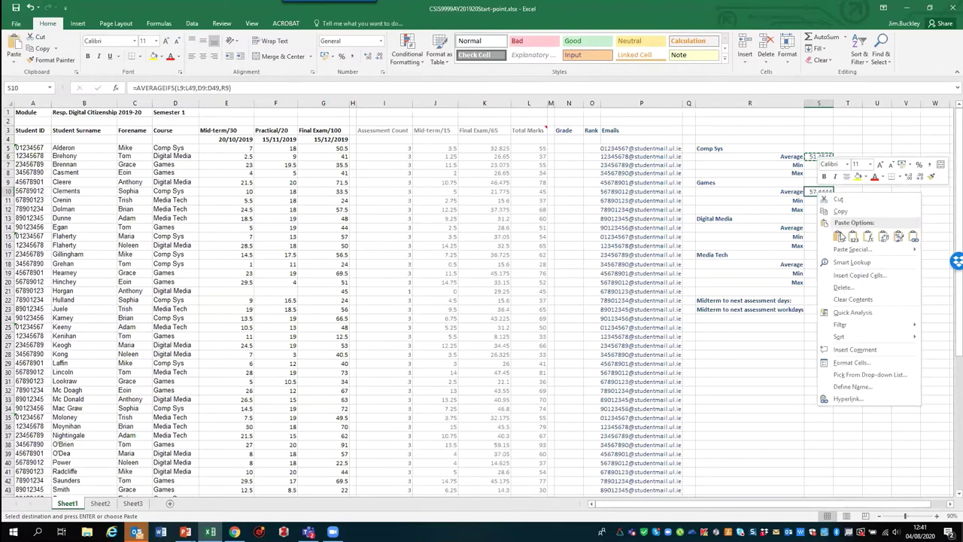
pyautogui.click(837, 232)
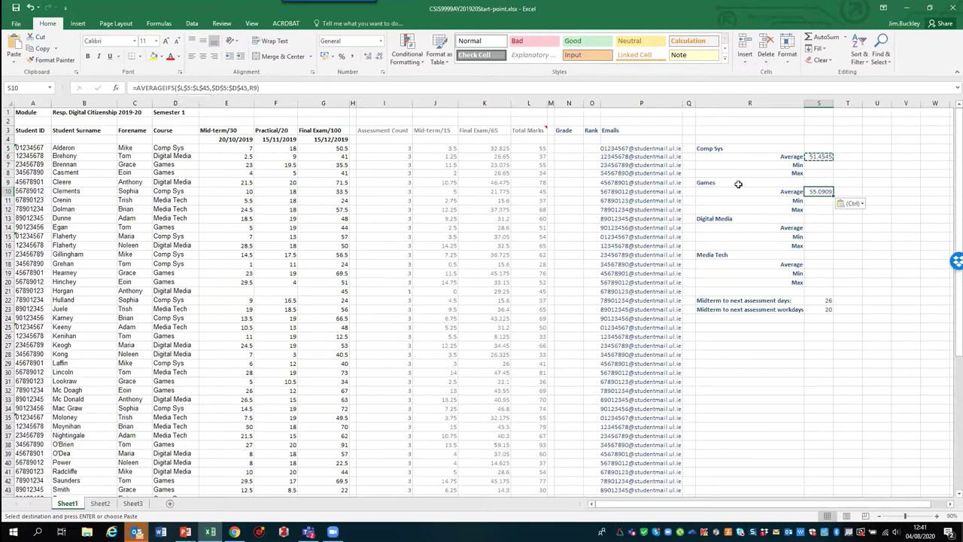
pyautogui.rightClick(821, 228)
pyautogui.click(839, 270)
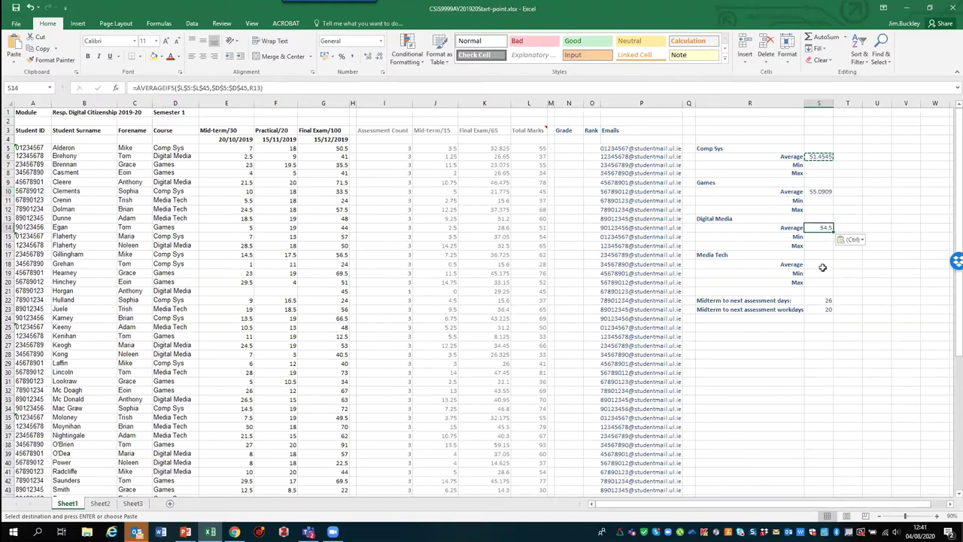
pyautogui.rightClick(820, 264)
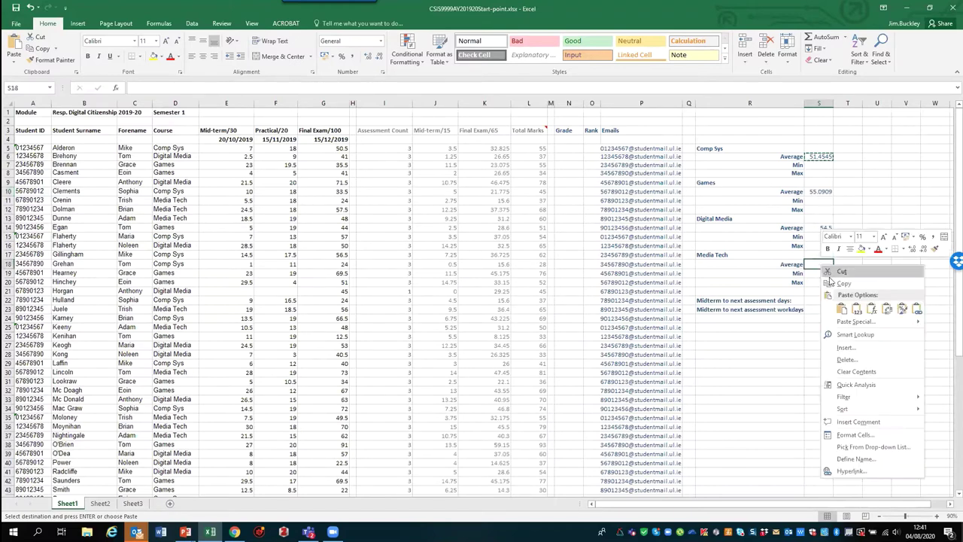
pyautogui.click(833, 283)
pyautogui.scroll(1, 765, 339)
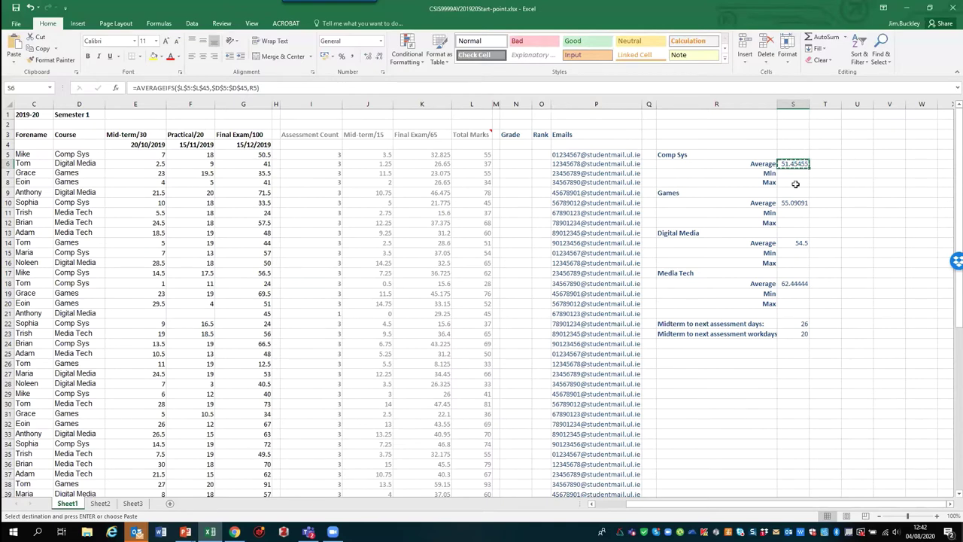
# Step: Fill S6 into T6 and change it to =SUMIFS($L$5:$L$45,$D$5:$D$45,R5), totalling 566
pyautogui.moveTo(811, 167); pyautogui.dragTo(833, 169)
pyautogui.click(829, 164)
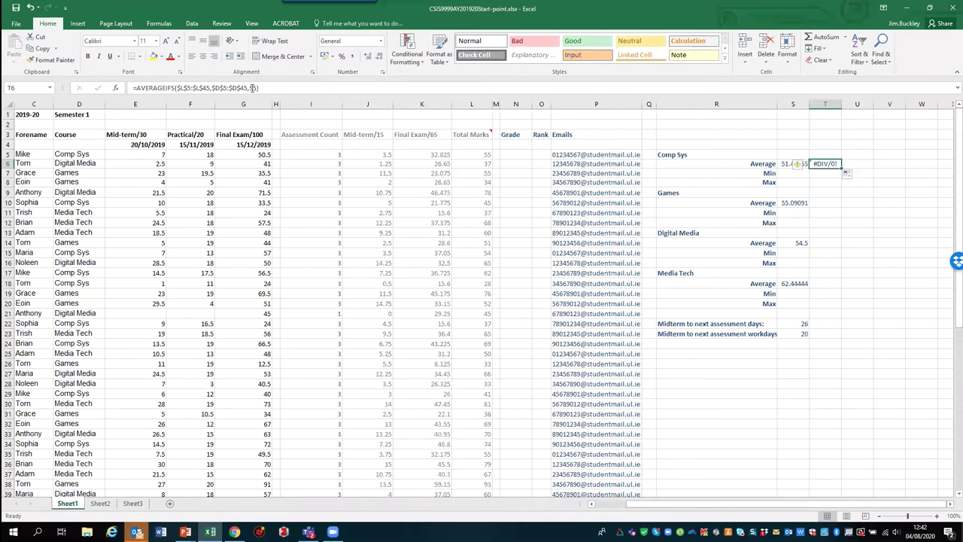
pyautogui.click(253, 88)
pyautogui.press('Left')
pyautogui.press('Left')
pyautogui.press('Left')
pyautogui.press('Left')
pyautogui.press('Left')
pyautogui.press('Left')
pyautogui.press('Left')
pyautogui.press('Left')
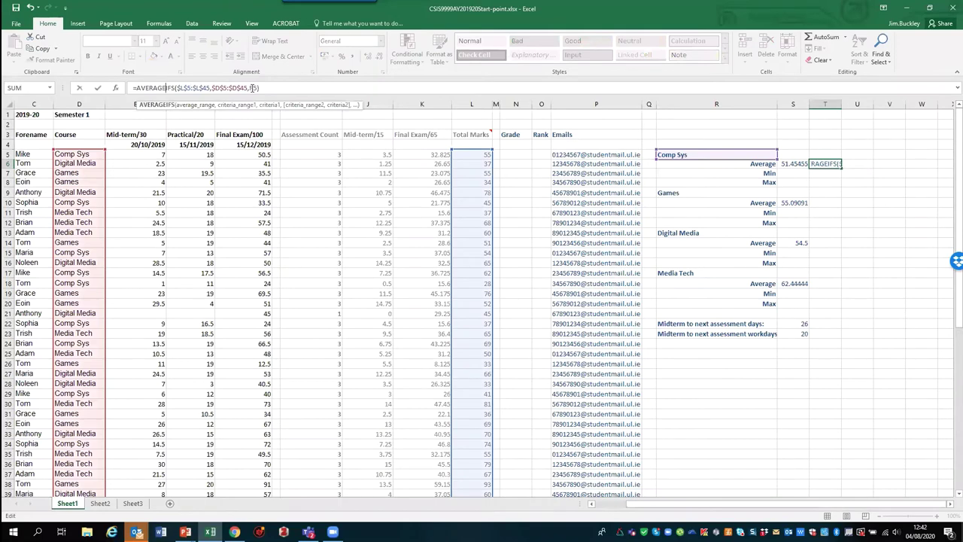
pyautogui.press('BackSpace')
pyautogui.press('BackSpace')
pyautogui.press('BackSpace')
pyautogui.press('BackSpace')
pyautogui.press('BackSpace')
pyautogui.press('BackSpace')
pyautogui.press('BackSpace')
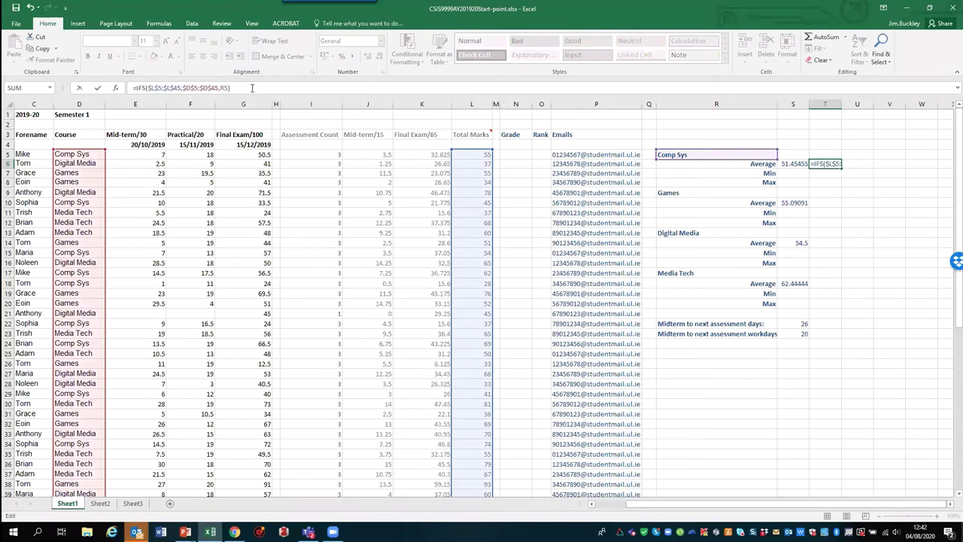
pyautogui.write('SUM')
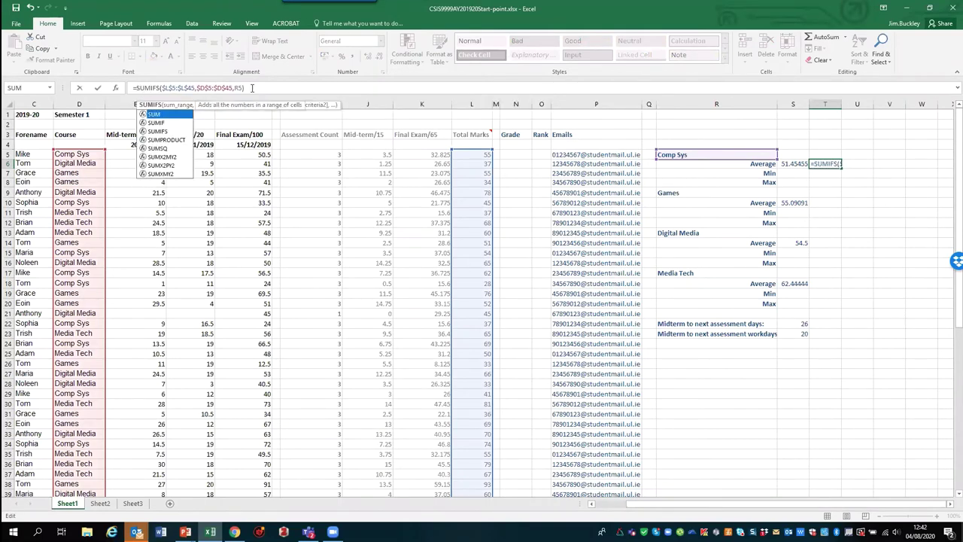
pyautogui.click(890, 172)
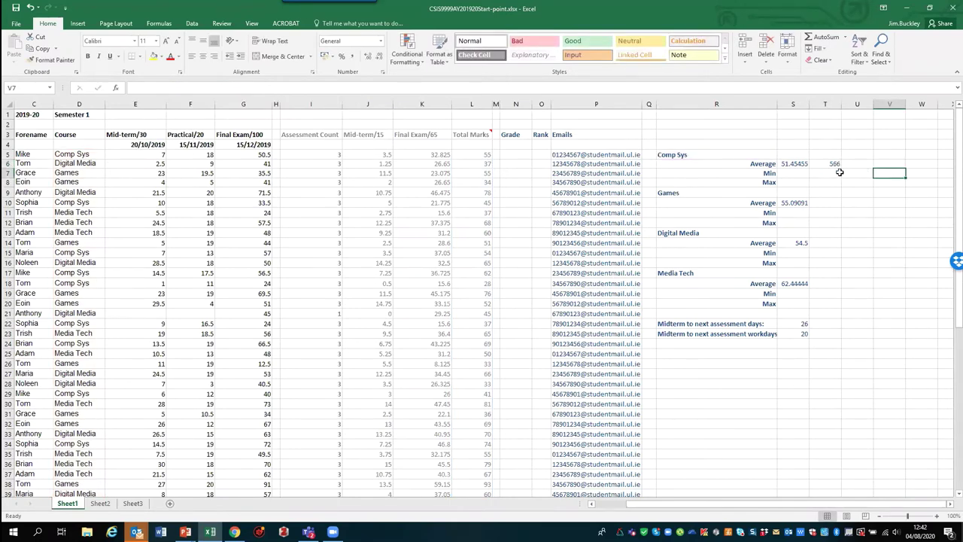
pyautogui.click(834, 164)
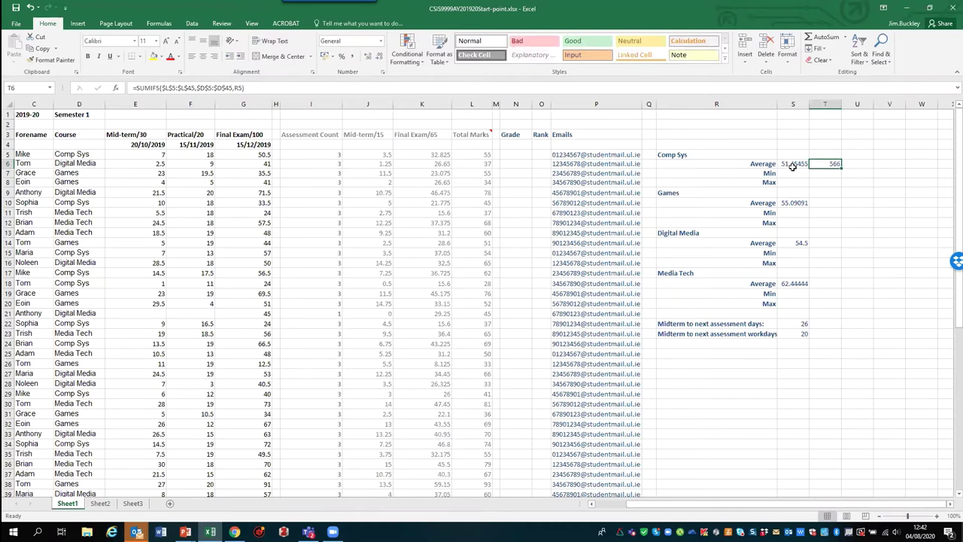
# Step: Clear the 566 SUMIFS total out of T6 after cancelling the Delete dialog
pyautogui.rightClick(834, 166)
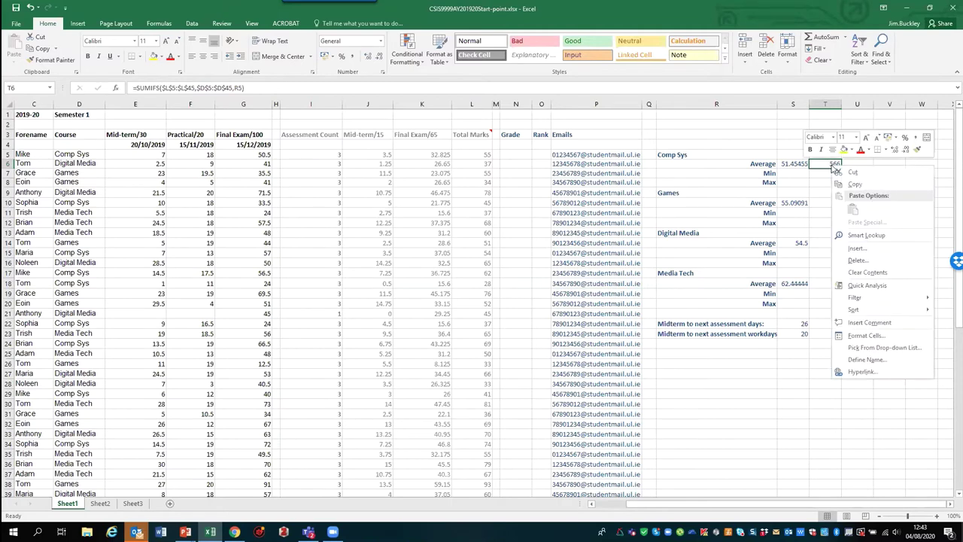
pyautogui.click(857, 261)
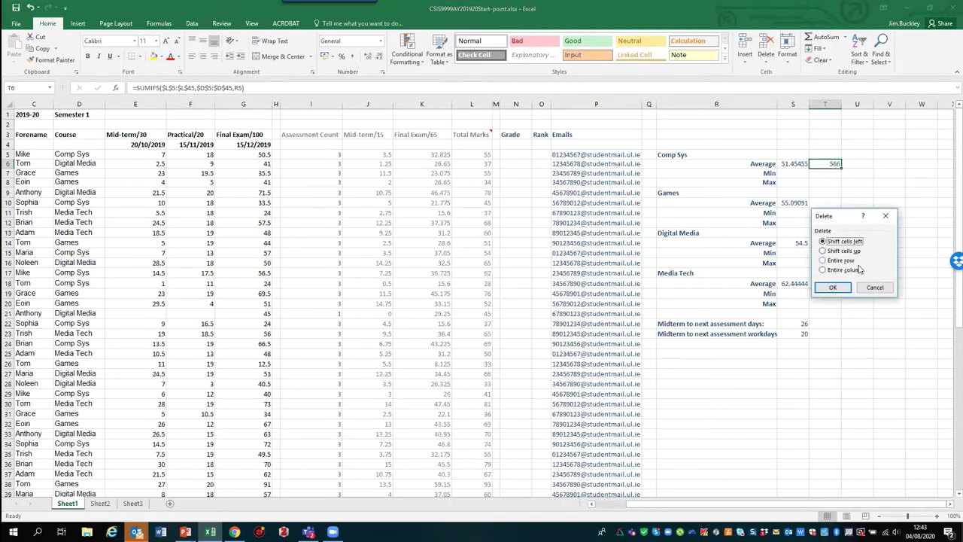
pyautogui.click(874, 288)
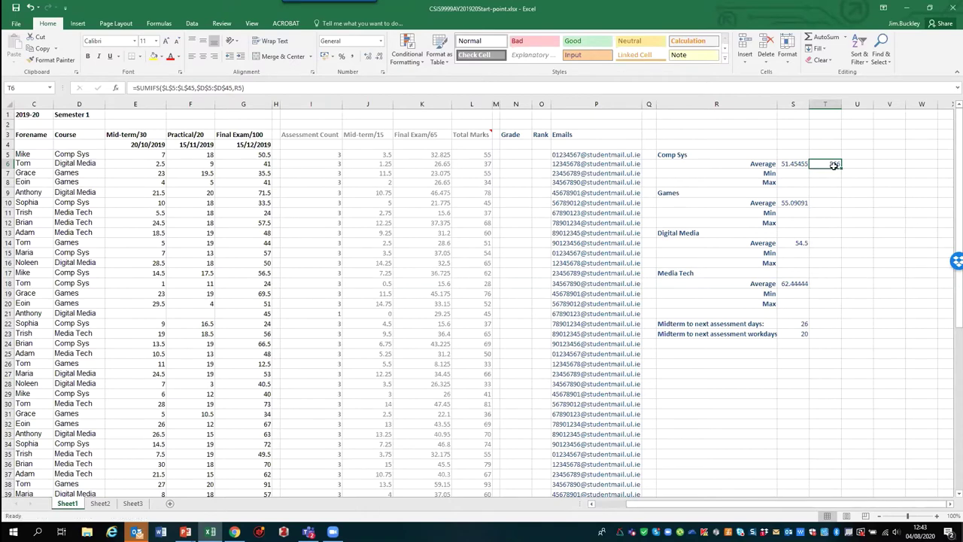
pyautogui.moveTo(835, 165); pyautogui.dragTo(844, 186)
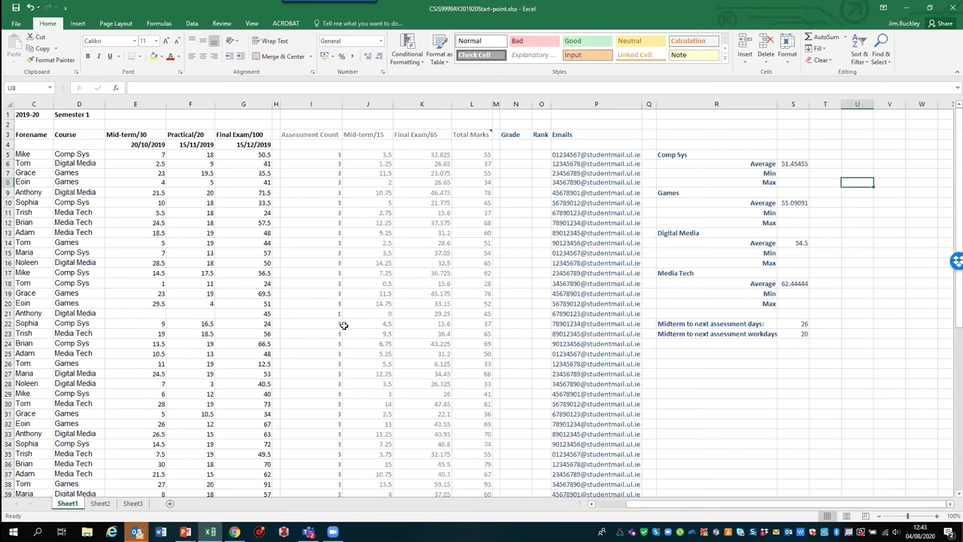
# Step: Rank Mike's total in O5 with =rank(L5, L5:L45), giving 20, and start copying it down
pyautogui.click(540, 155)
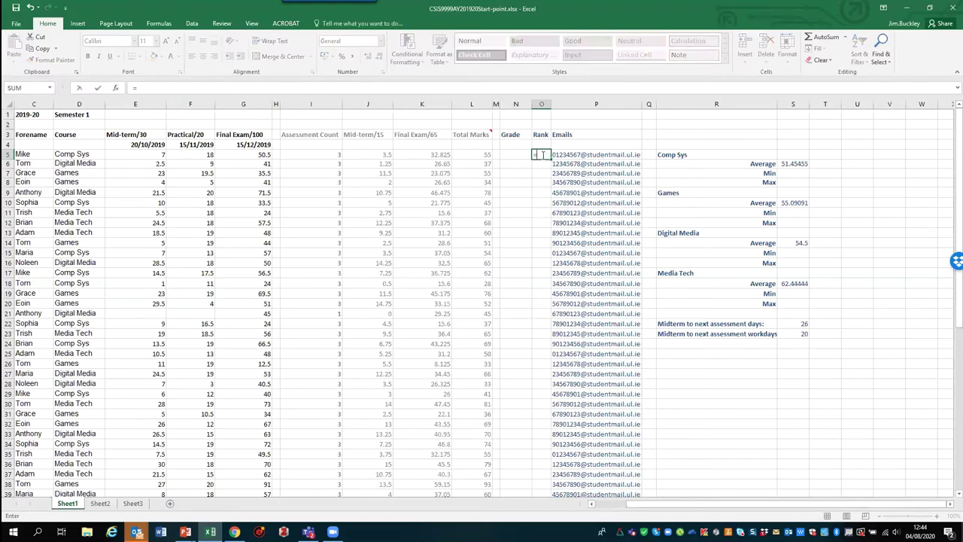
pyautogui.write('=rank(')
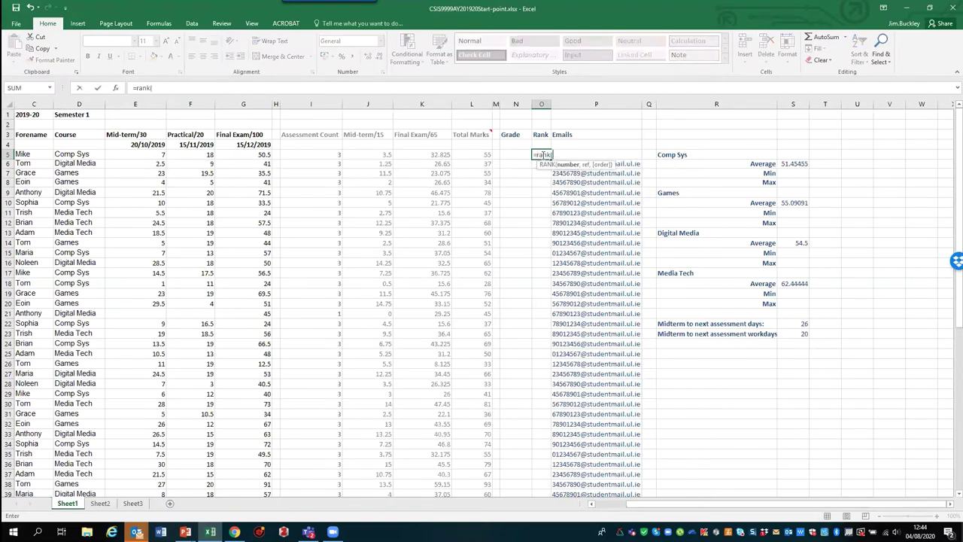
pyautogui.write('L')
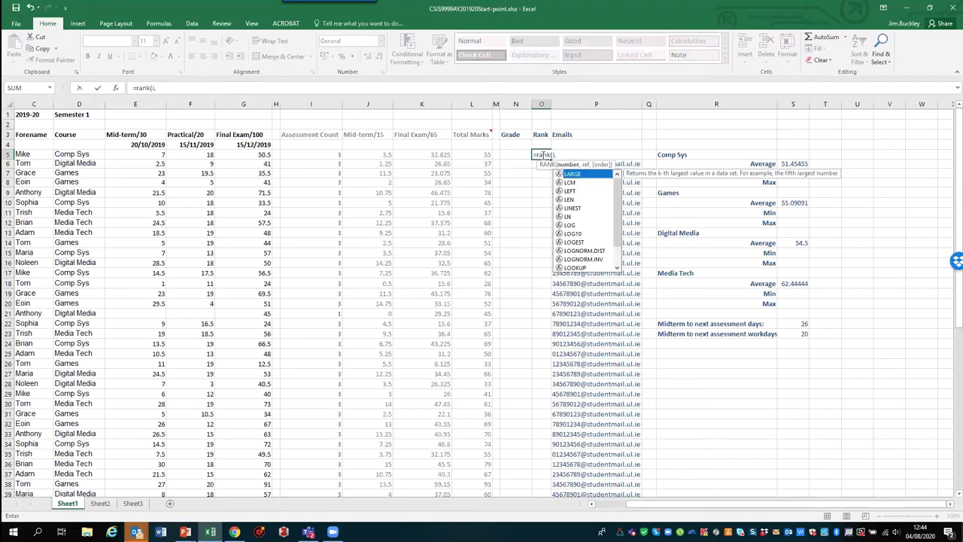
pyautogui.write('5,')
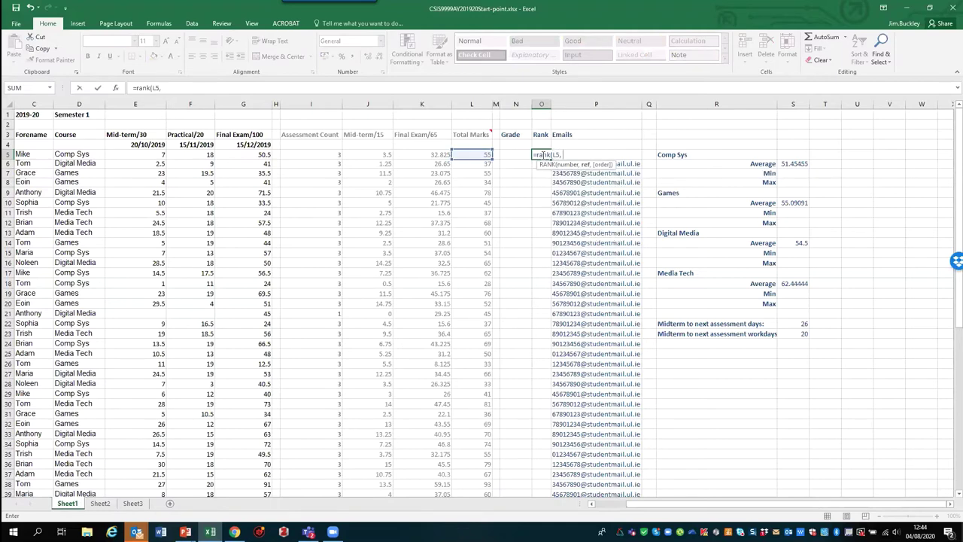
pyautogui.write(' L5:L')
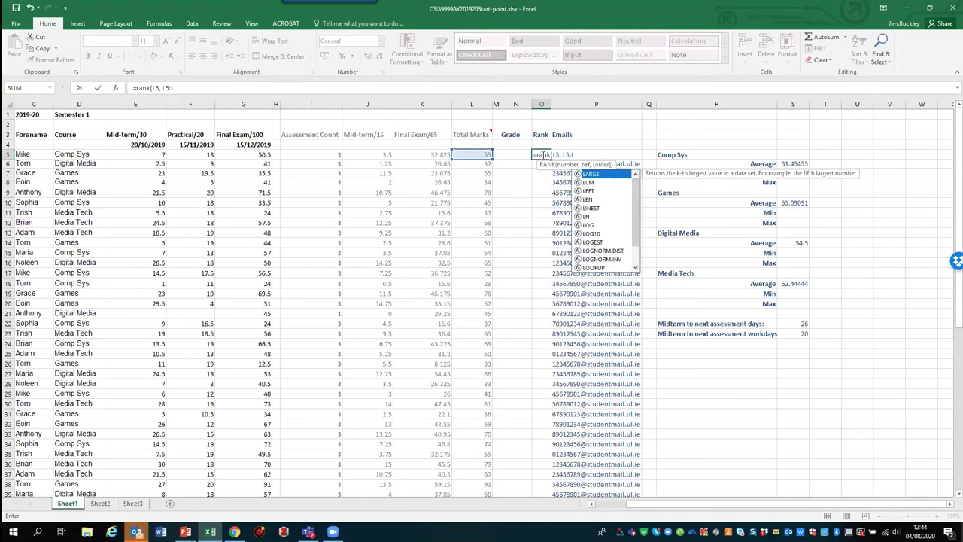
pyautogui.write('45)')
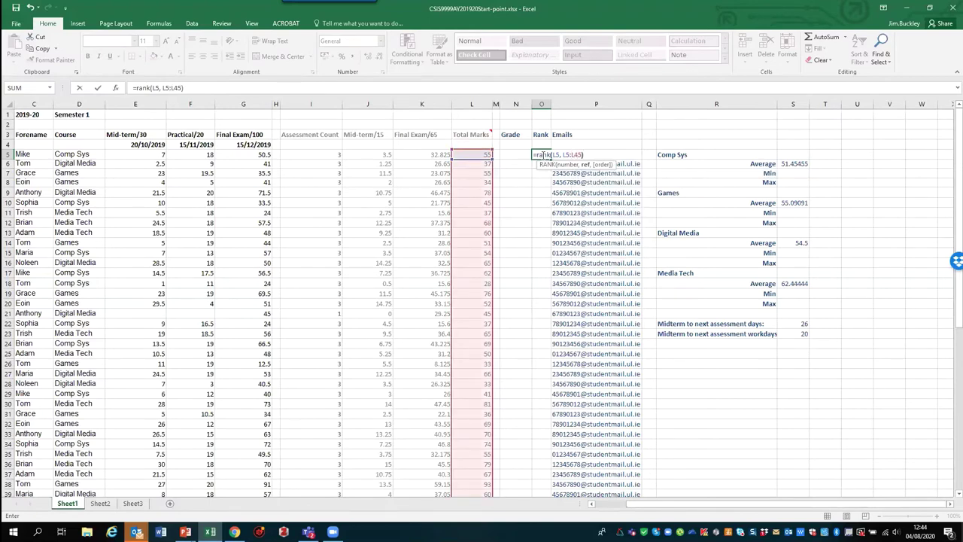
pyautogui.press('Return')
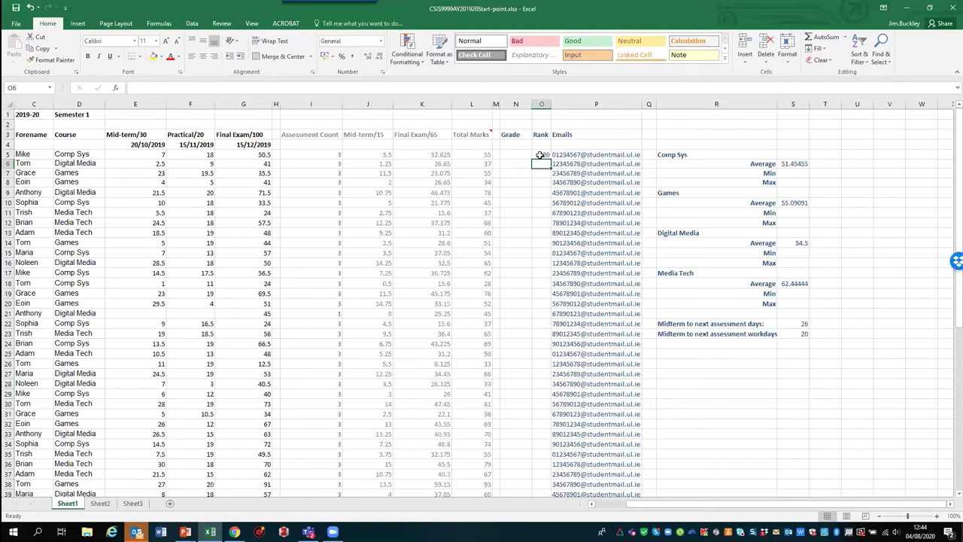
pyautogui.click(540, 155)
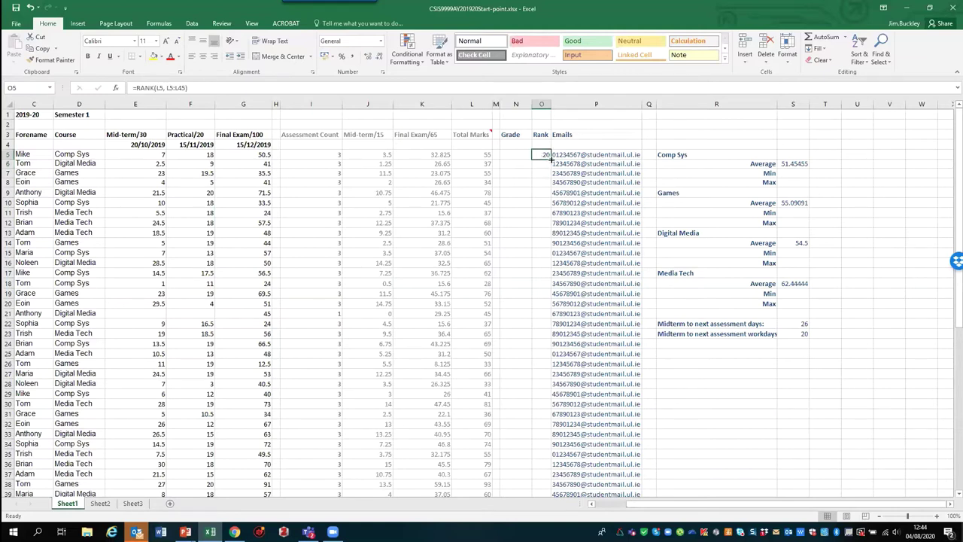
pyautogui.moveTo(551, 158); pyautogui.dragTo(544, 193)
# Step: Lock O5's rank range so the formula reads =RANK(L5, $L$5:$L$45)
pyautogui.click(543, 193)
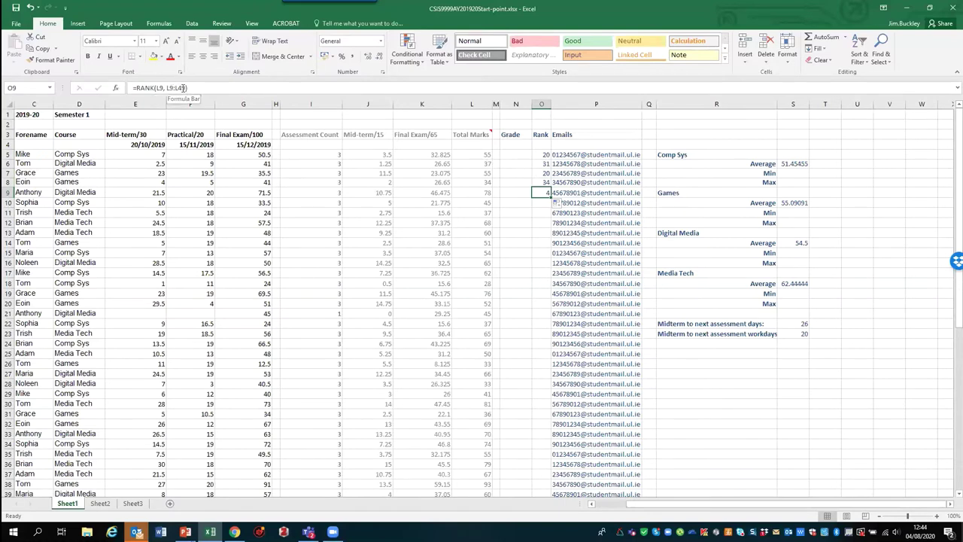
pyautogui.click(545, 154)
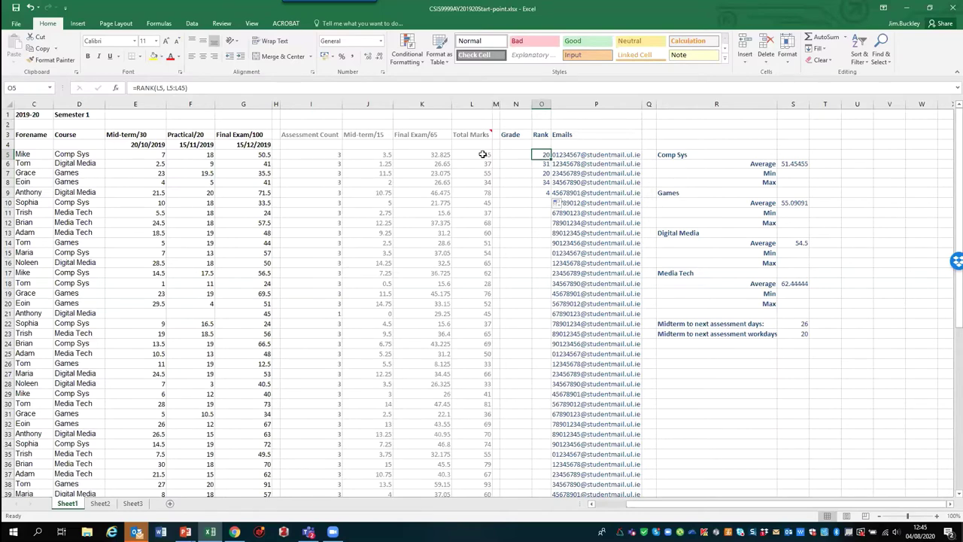
pyautogui.click(166, 88)
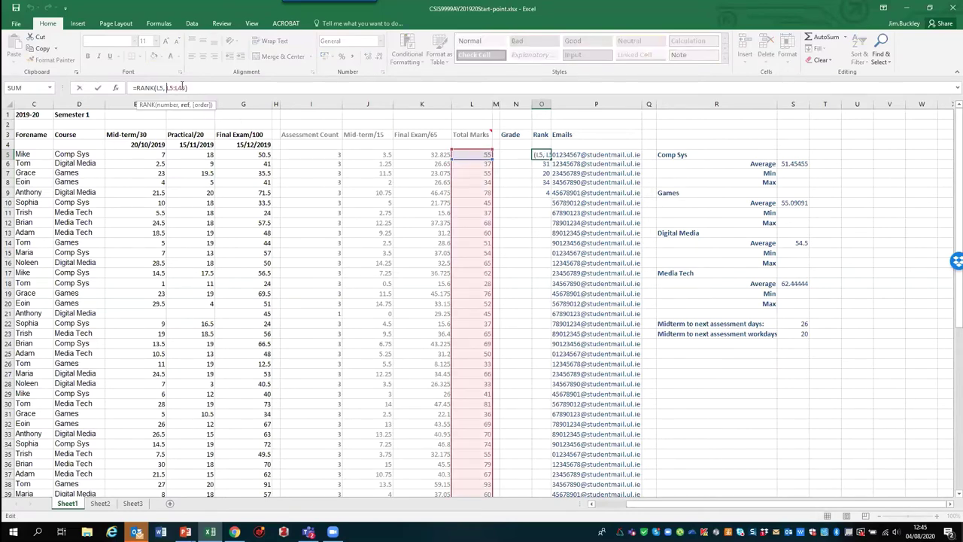
pyautogui.write('$')
pyautogui.press('Right')
pyautogui.write('$L$')
pyautogui.click(598, 143)
# Step: Fill the corrected rank formula from O5 down to O45, ending with 31
pyautogui.click(547, 154)
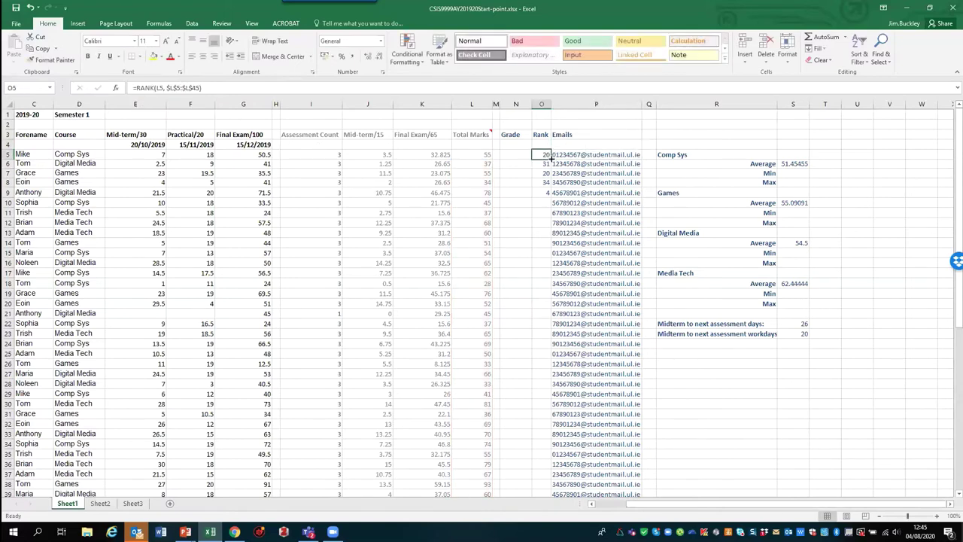
pyautogui.moveTo(551, 160); pyautogui.dragTo(553, 197)
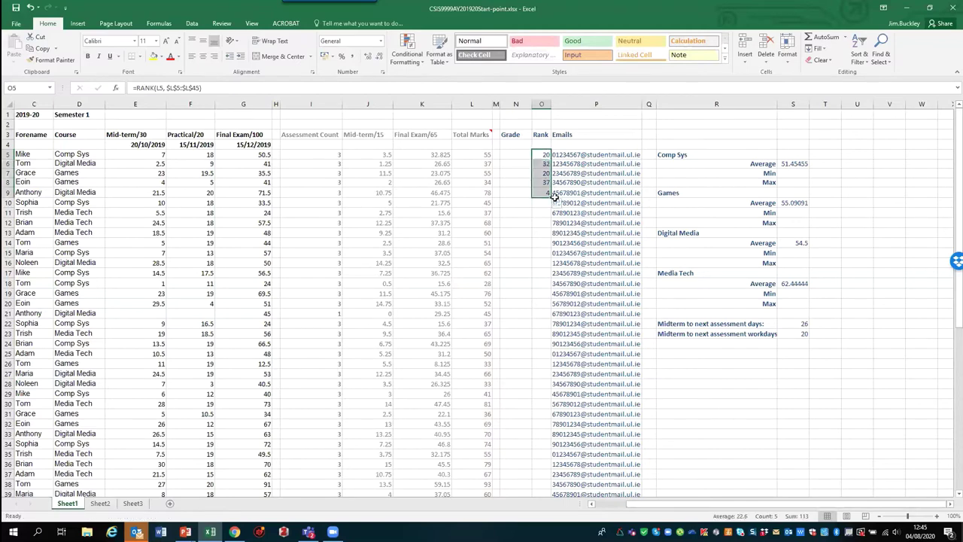
pyautogui.click(547, 154)
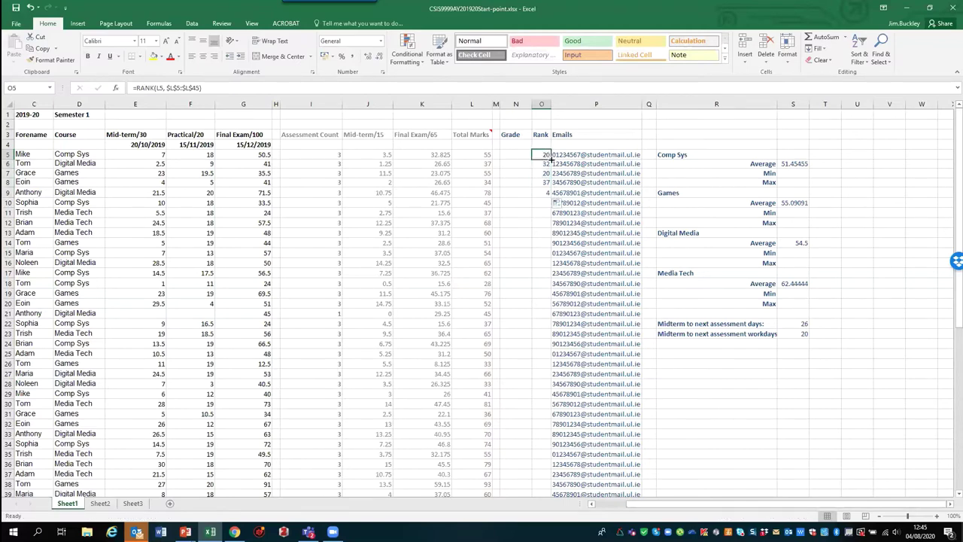
pyautogui.moveTo(551, 159); pyautogui.dragTo(537, 512)
pyautogui.moveTo(544, 462); pyautogui.dragTo(540, 456)
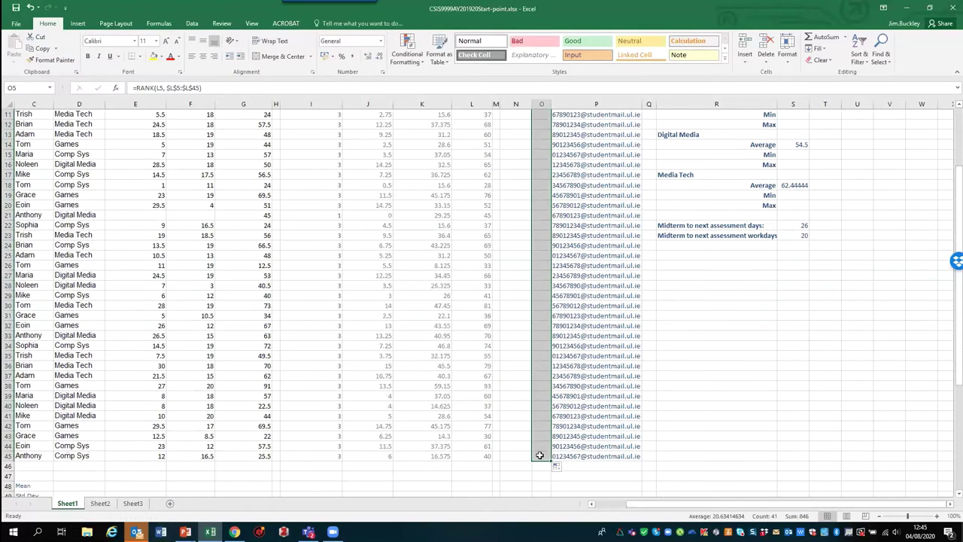
pyautogui.click(540, 455)
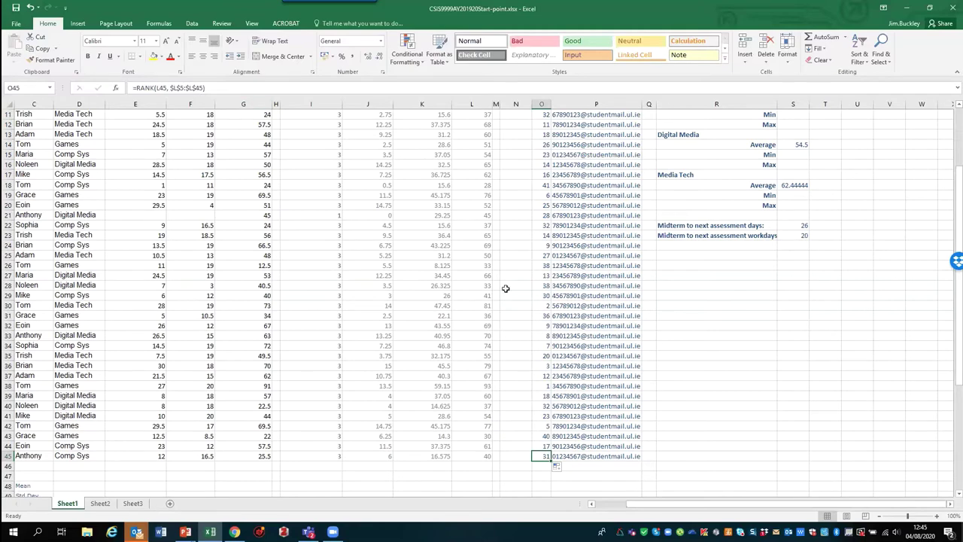
pyautogui.scroll(4, 502, 288)
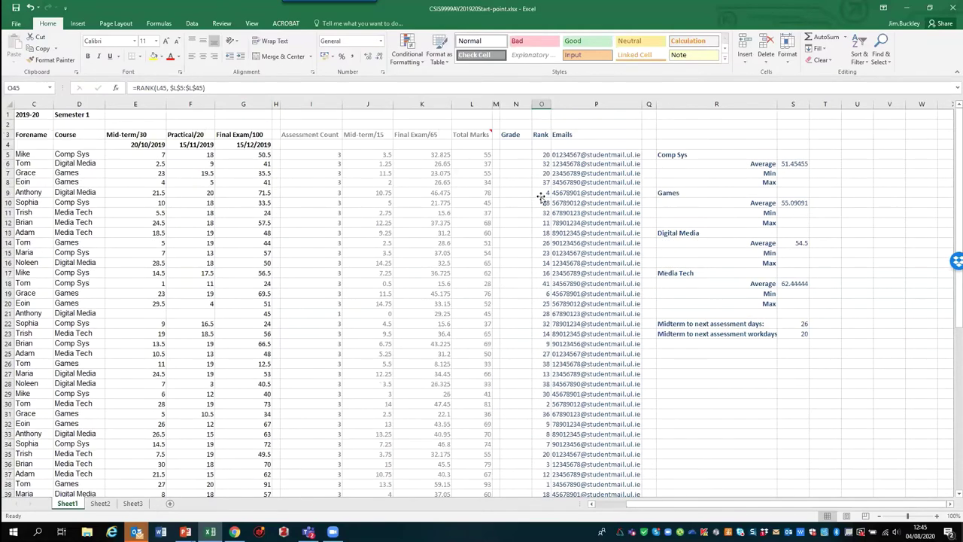
# Step: Check the copied rank formulas in O9 and O31, then scroll down to the Mean cell E48
pyautogui.click(540, 193)
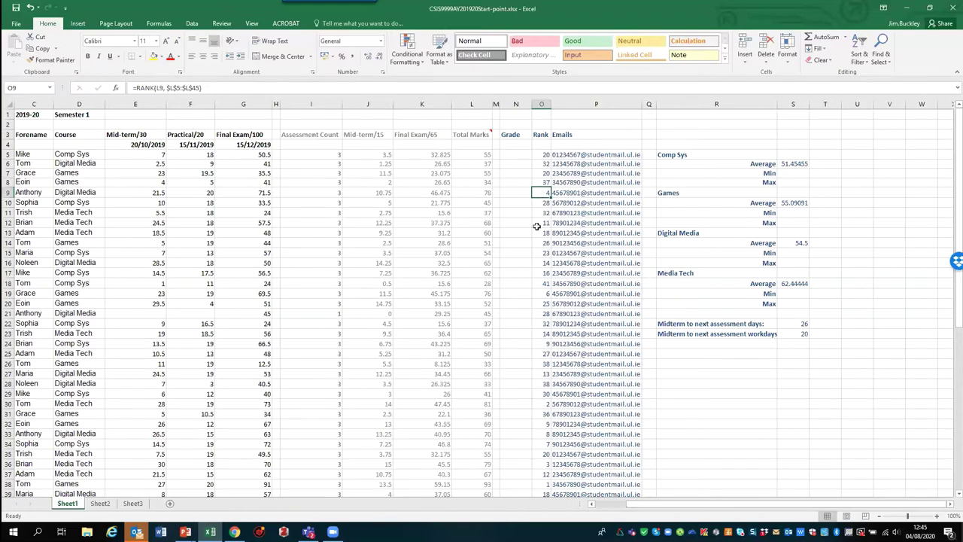
pyautogui.click(542, 415)
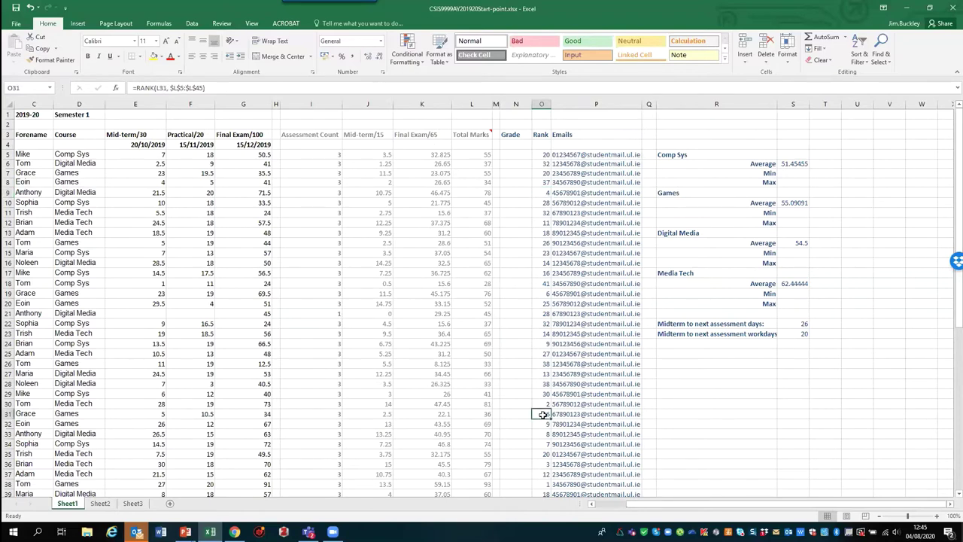
pyautogui.scroll(-8, 539, 399)
pyautogui.click(593, 506)
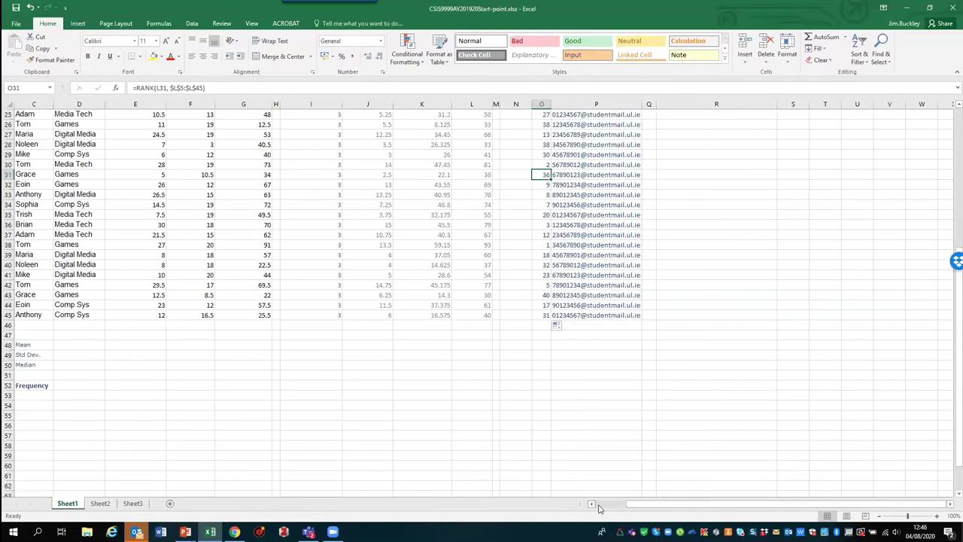
pyautogui.click(593, 506)
pyautogui.click(593, 506)
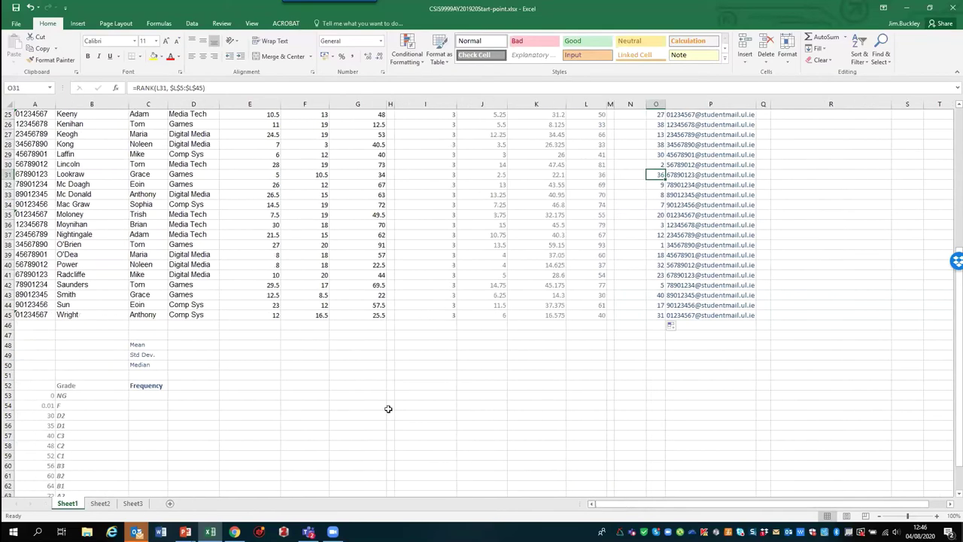
pyautogui.click(256, 345)
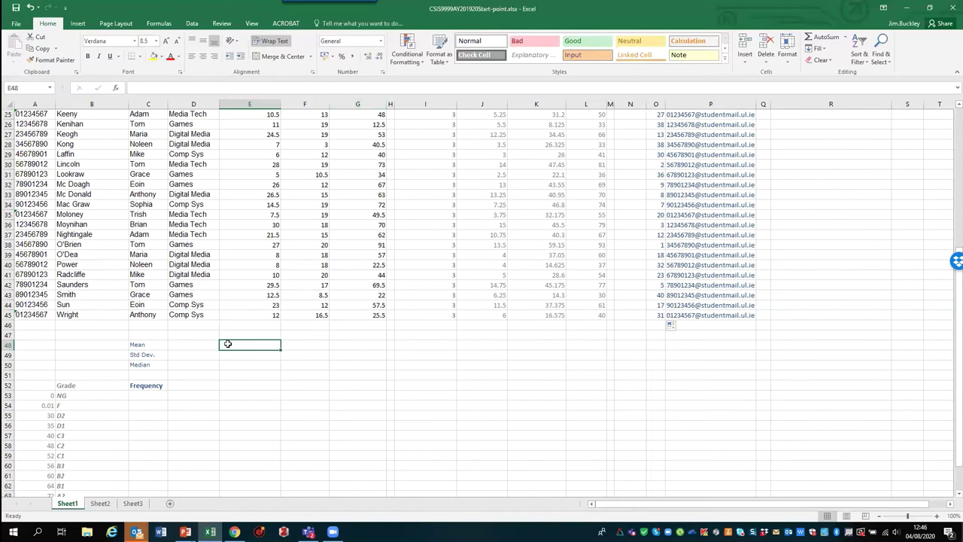
# Step: Enter =average(L5:L45) in E48 for the mean total mark
pyautogui.write('=')
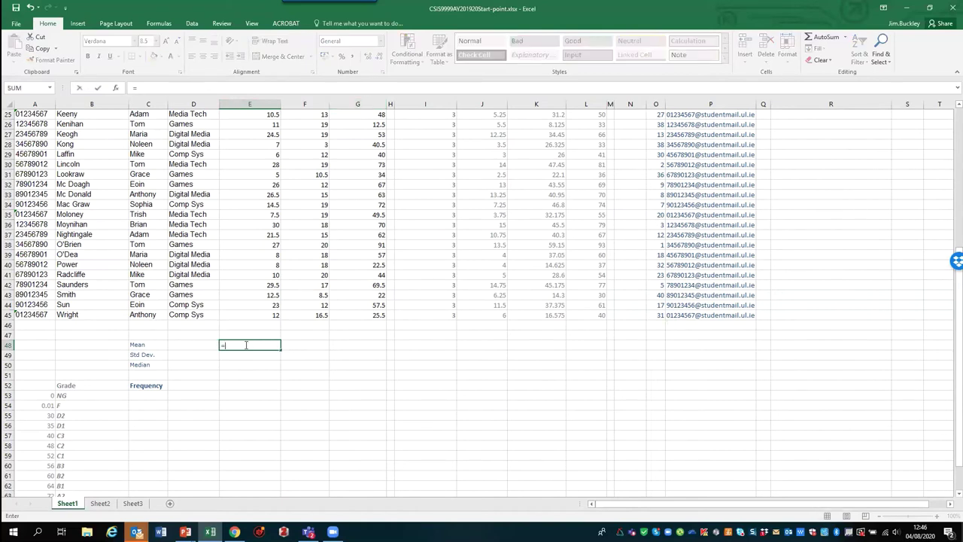
pyautogui.write('average(')
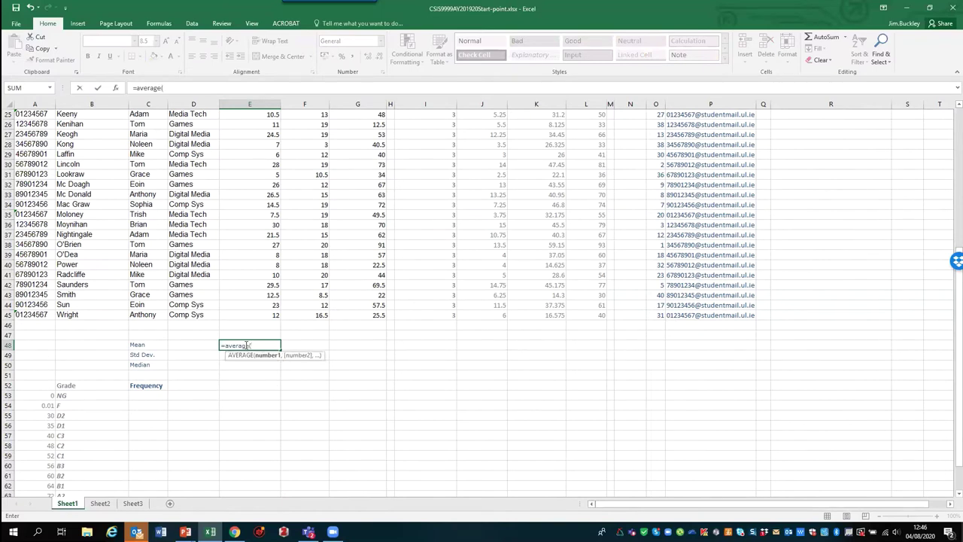
pyautogui.write('L')
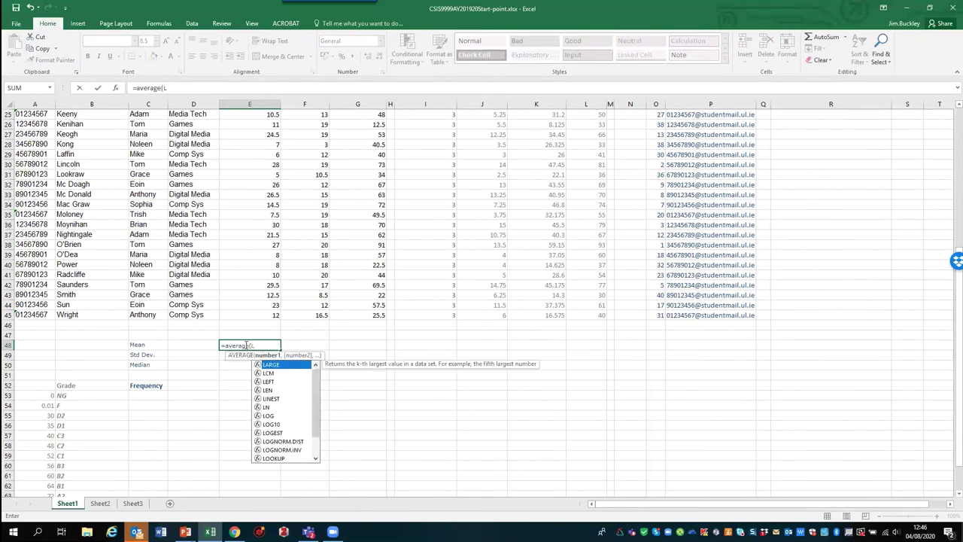
pyautogui.write('5')
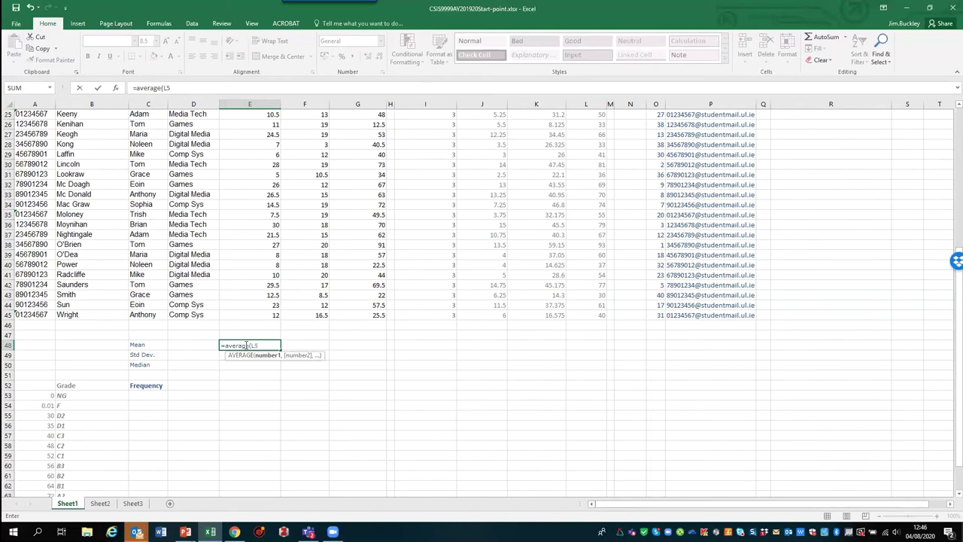
pyautogui.write(':L45)')
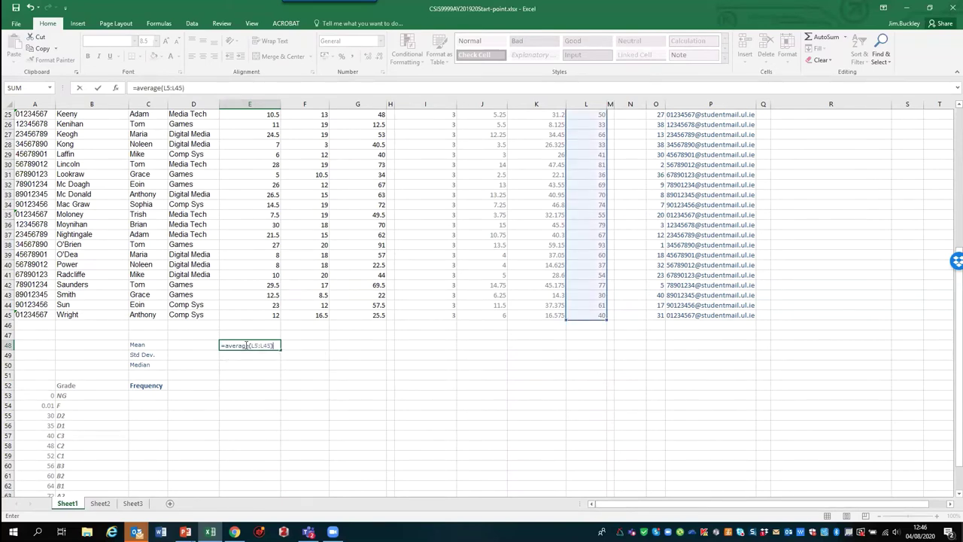
pyautogui.click(252, 362)
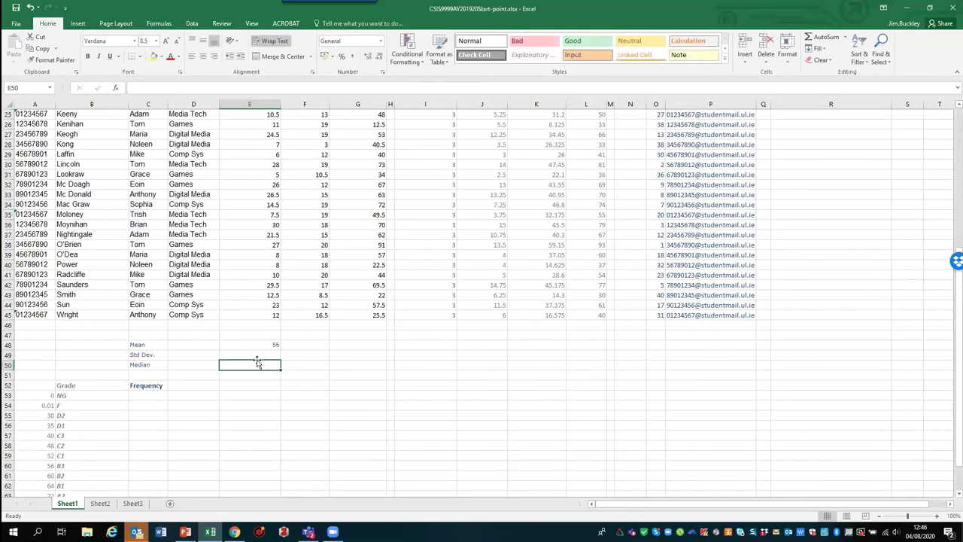
pyautogui.click(265, 344)
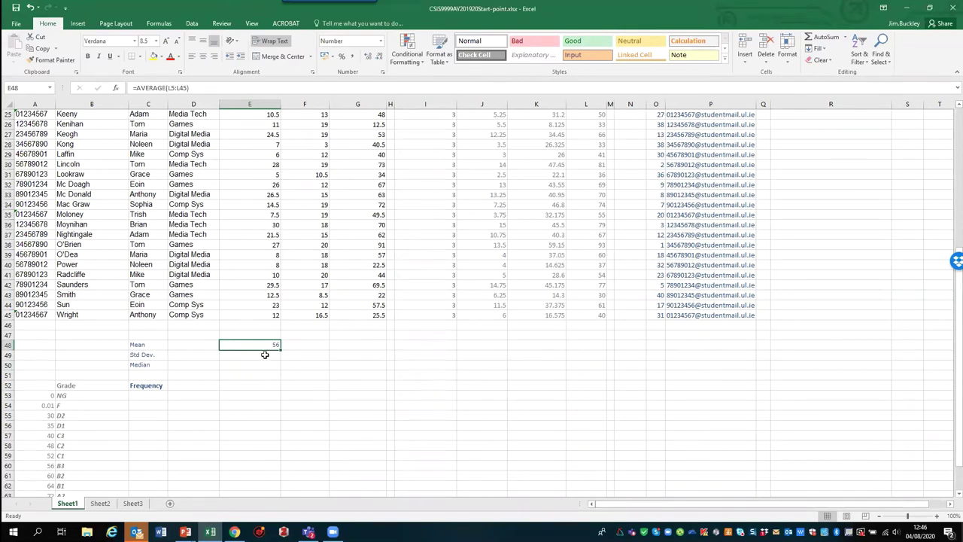
# Step: Add =STDEV(L5:L45) in E49 and =MEDIAN(L5:L45) in E50, giving 16.56498658 and 55
pyautogui.click(265, 354)
pyautogui.write('=')
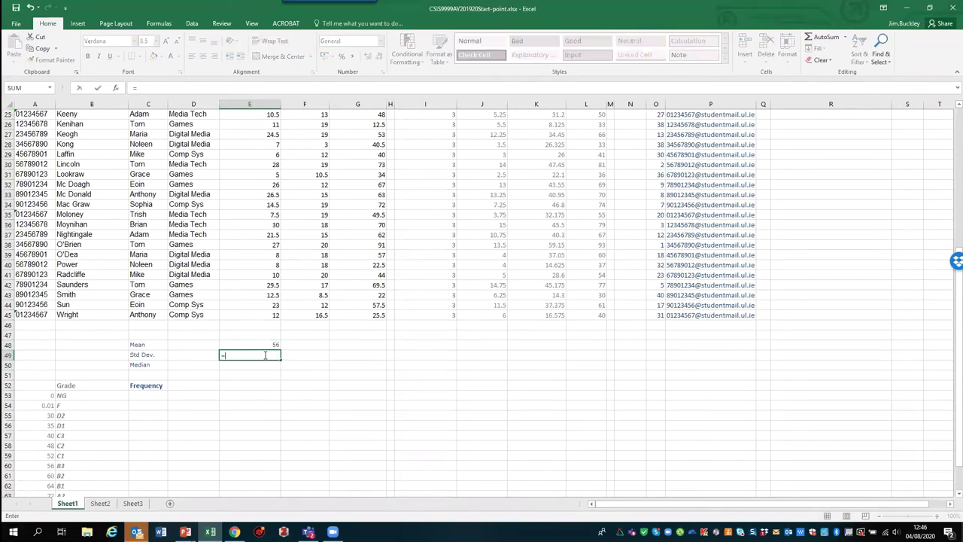
pyautogui.write('stdev(')
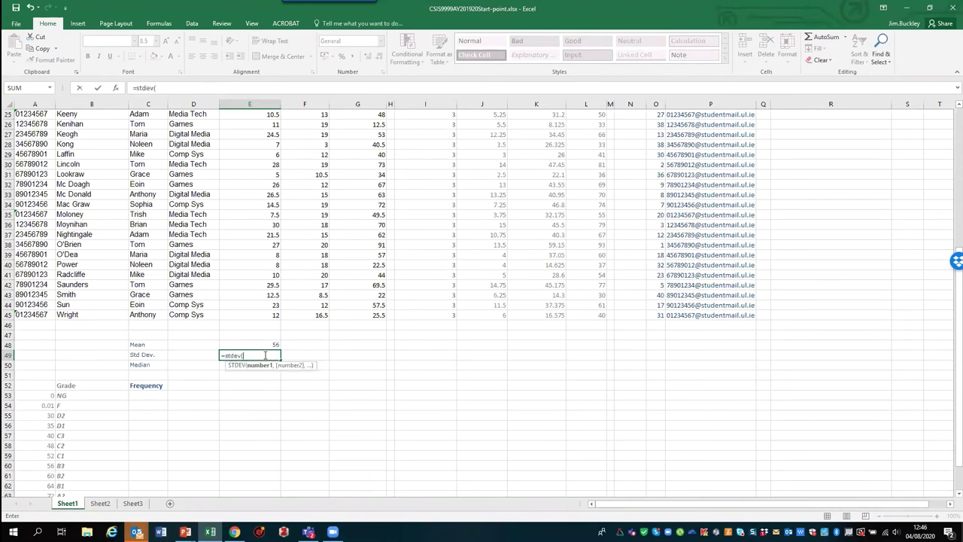
pyautogui.write('L5:L45')
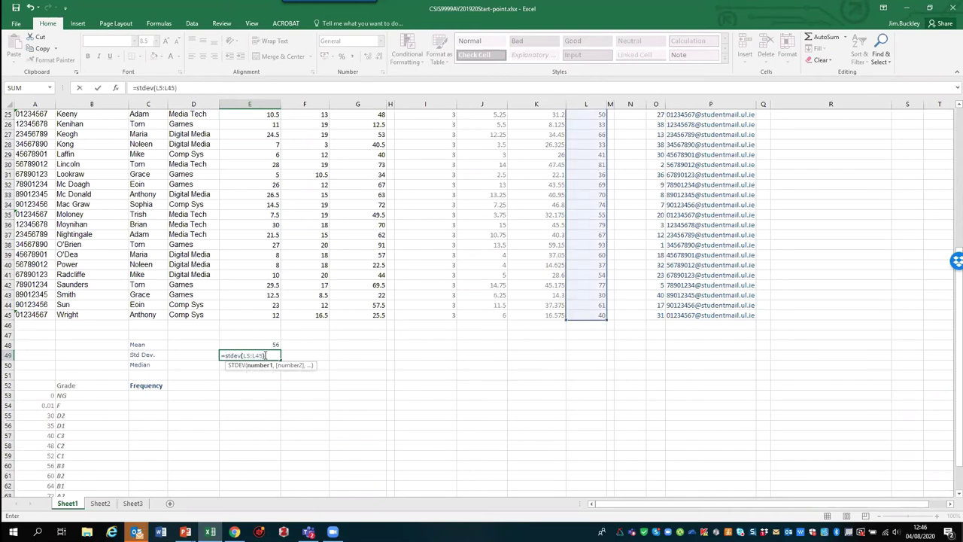
pyautogui.press('Return')
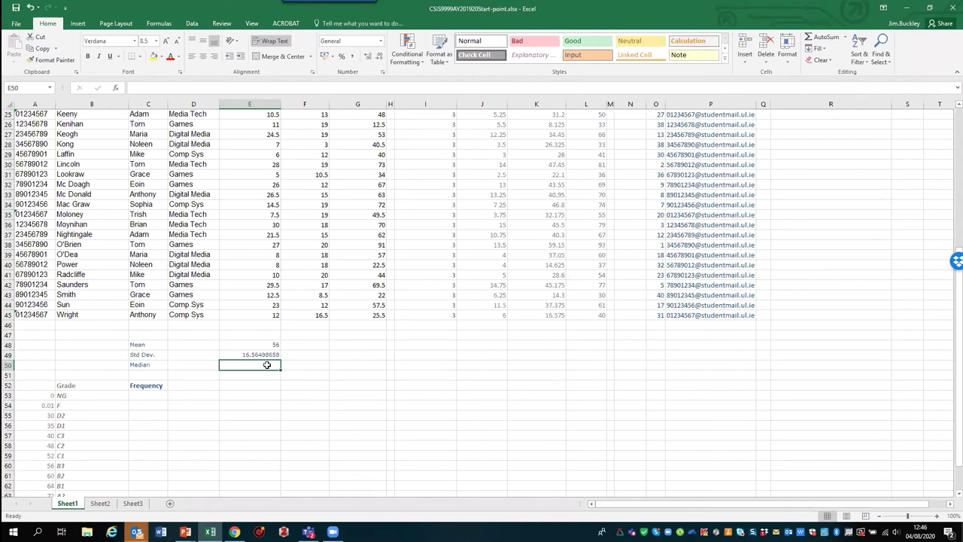
pyautogui.write('=')
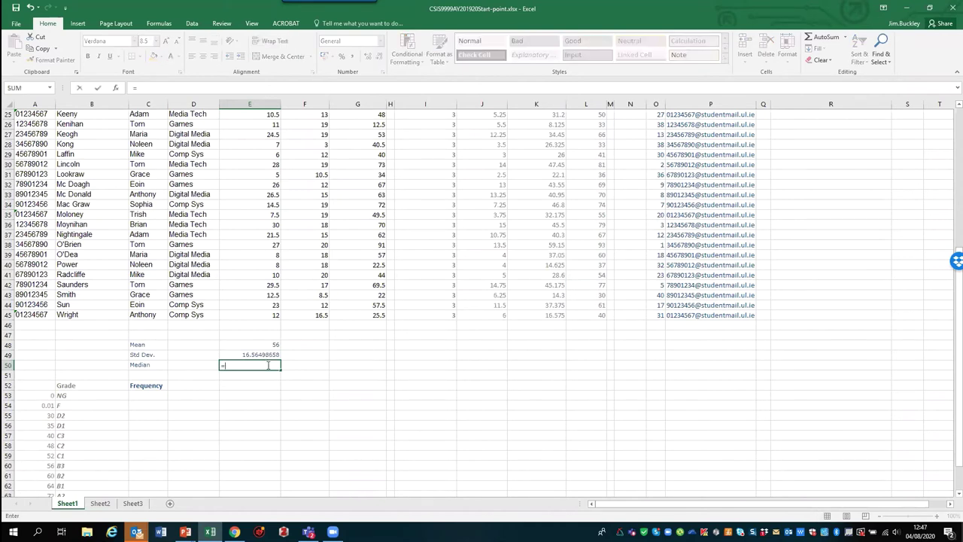
pyautogui.write('median(')
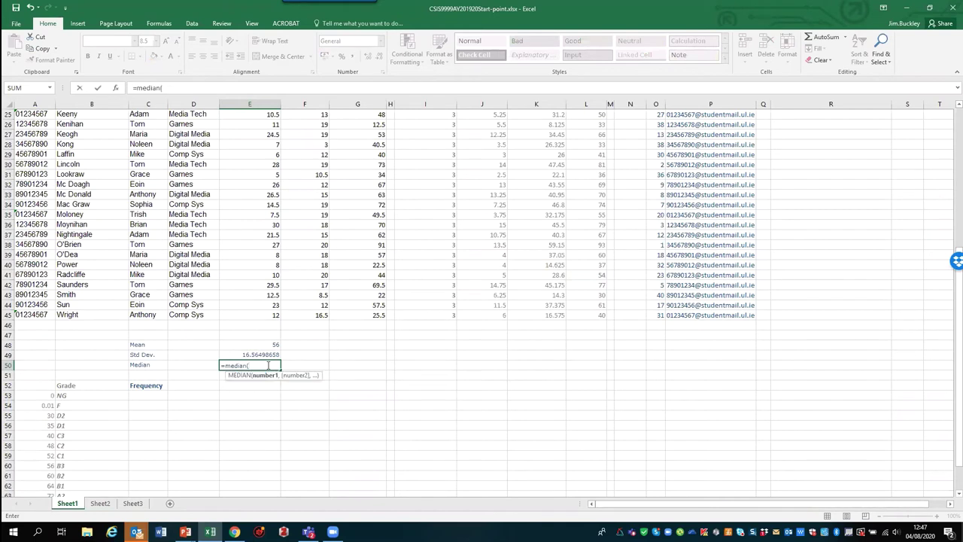
pyautogui.write('L5:L45')
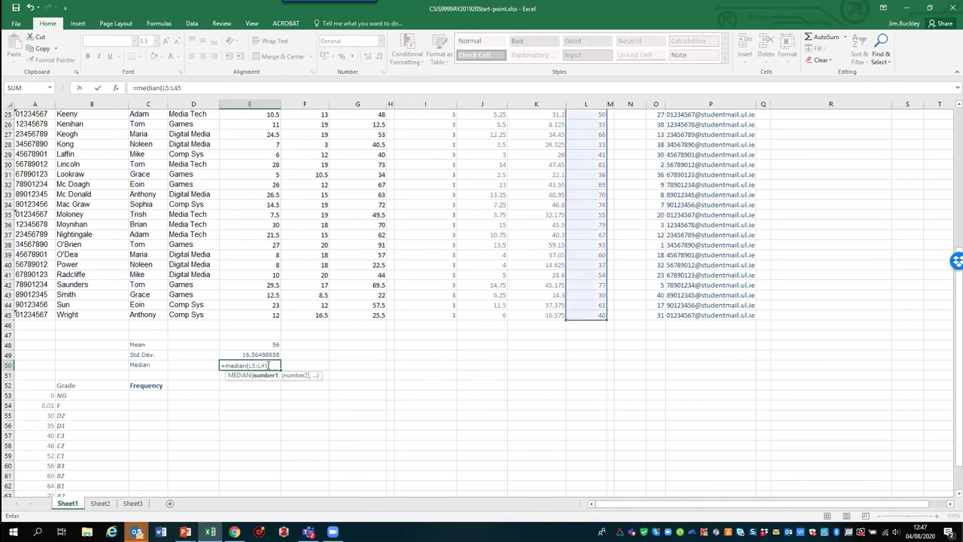
pyautogui.click(276, 393)
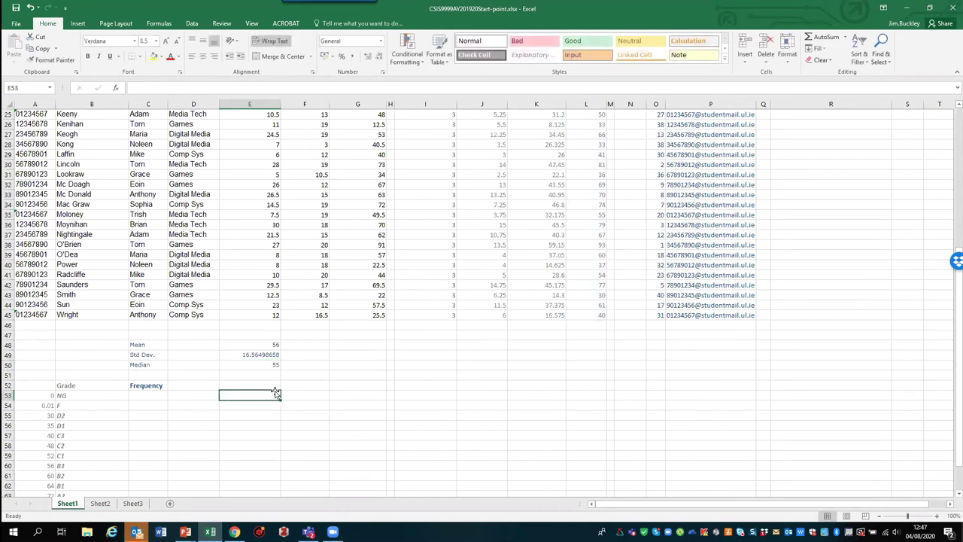
# Step: Copy the mean formula across to F48:G48 and inspect their #DIV/0! error
pyautogui.click(272, 344)
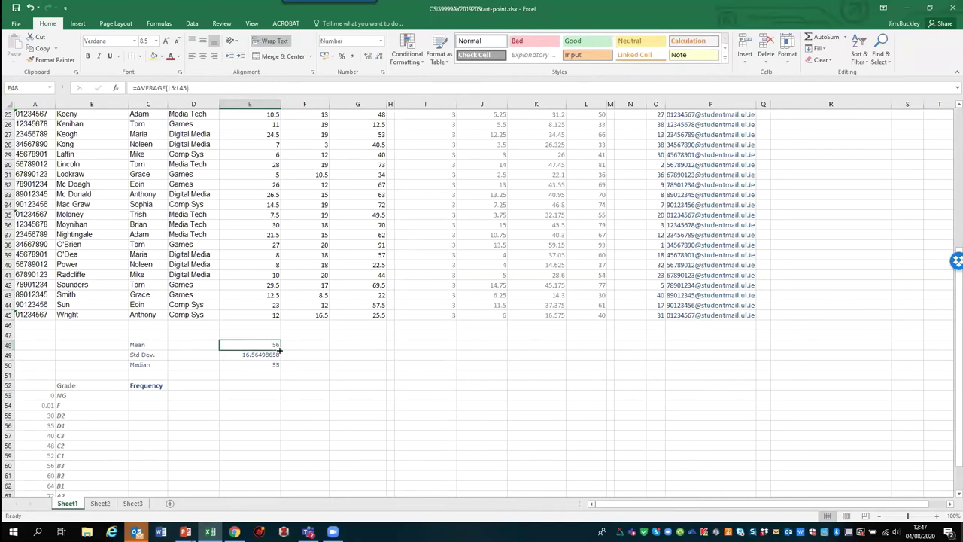
pyautogui.moveTo(280, 350); pyautogui.dragTo(370, 349)
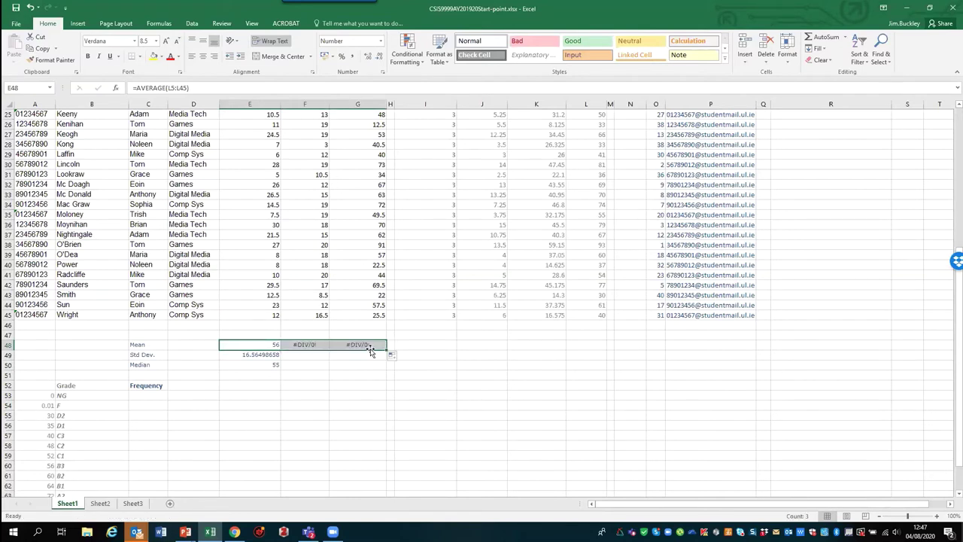
pyautogui.click(302, 344)
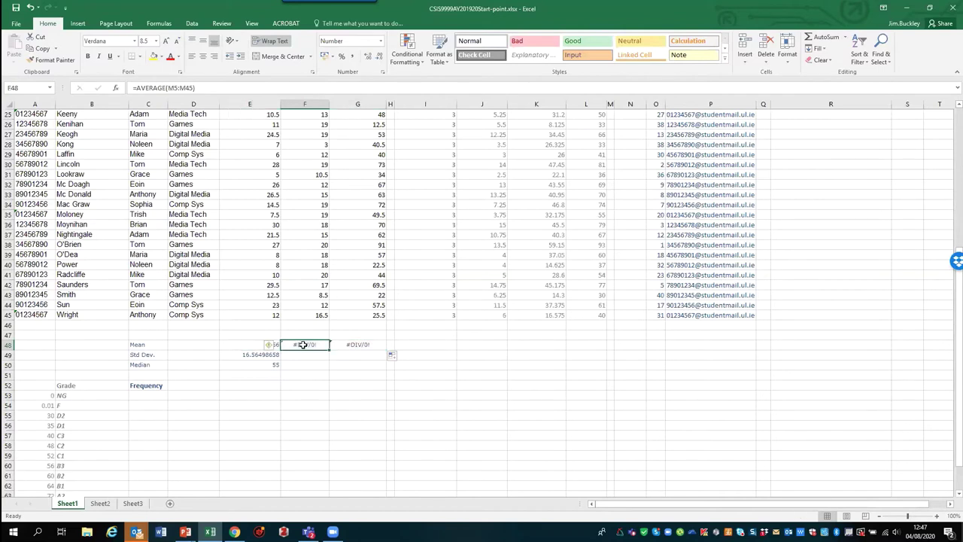
pyautogui.click(268, 346)
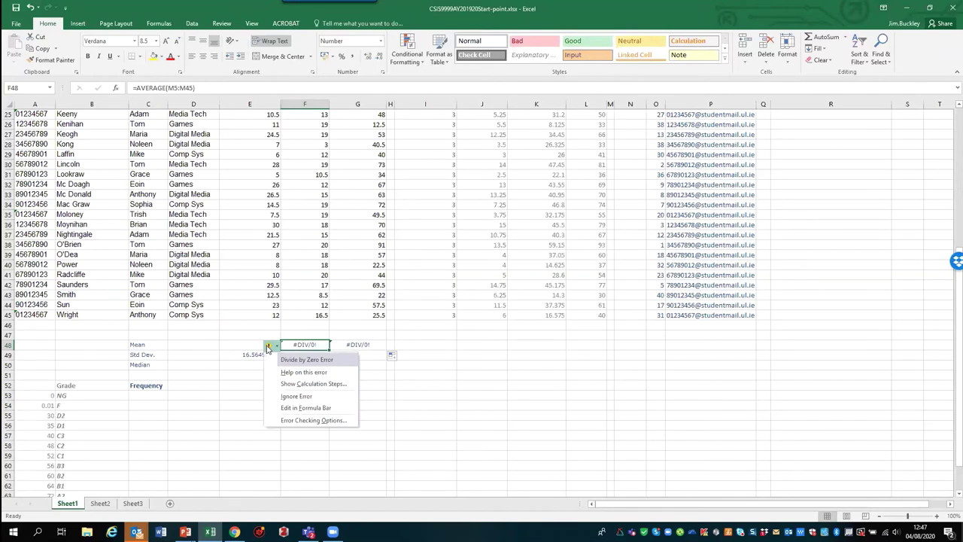
pyautogui.click(232, 355)
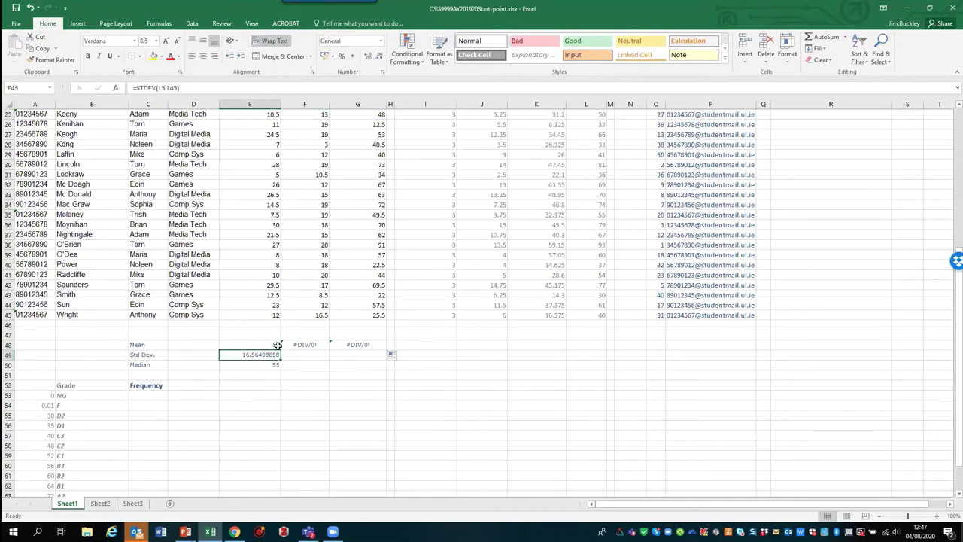
# Step: Change the mean in E48 to =AVERAGE(E5:E45), giving 15
pyautogui.click(277, 344)
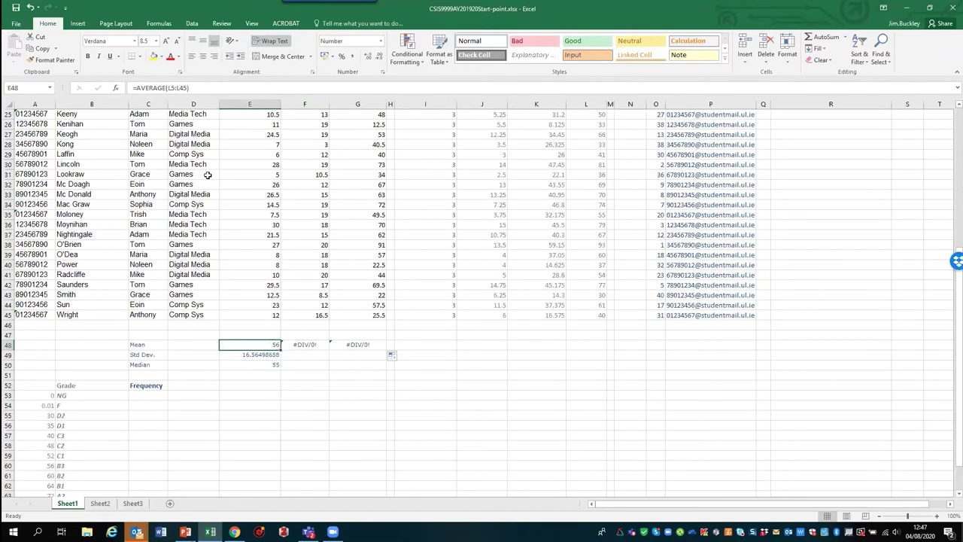
pyautogui.click(171, 88)
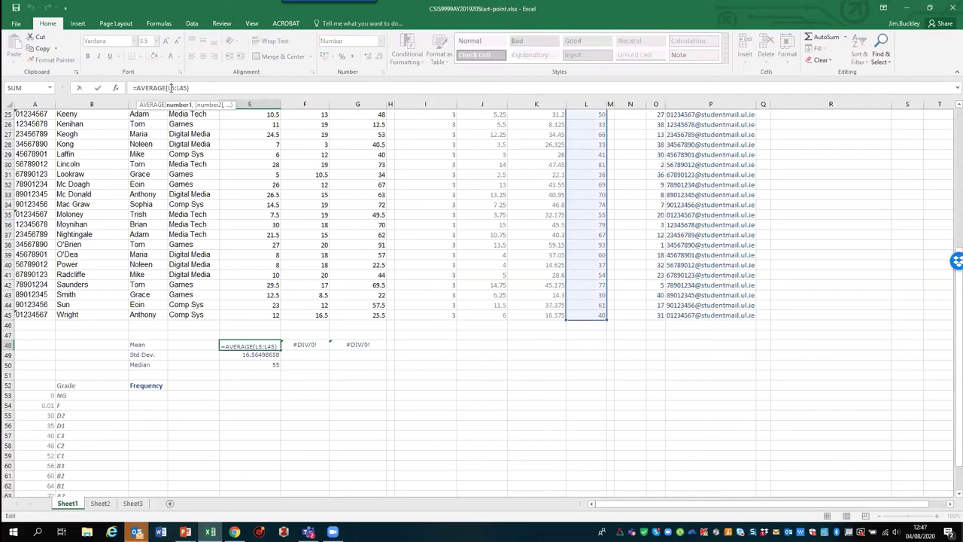
pyautogui.press('Delete')
pyautogui.write('E')
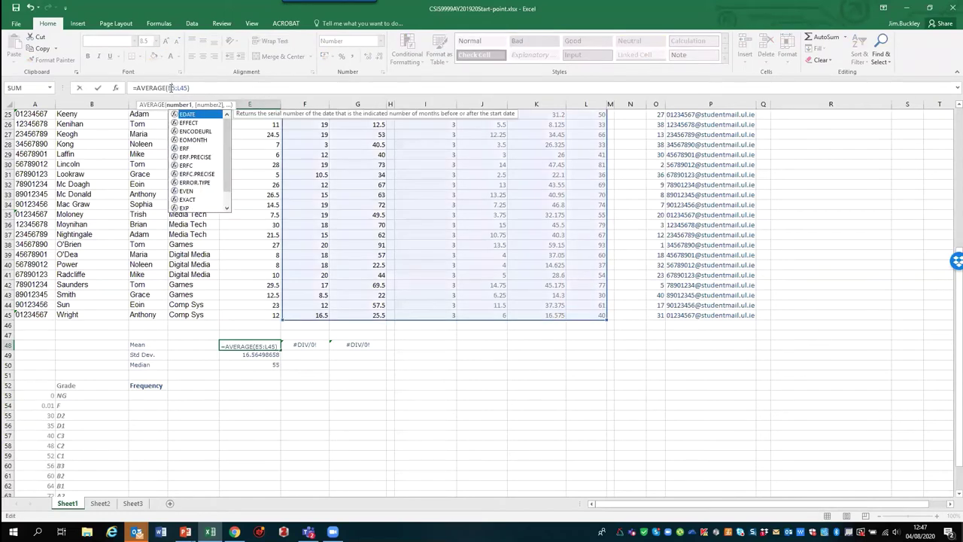
pyautogui.click(171, 88)
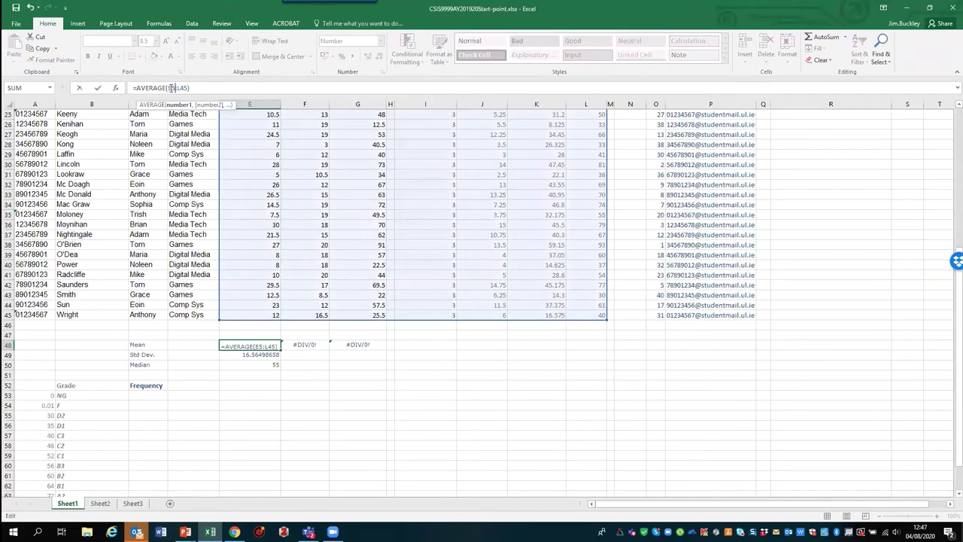
pyautogui.press('Delete')
pyautogui.write('E')
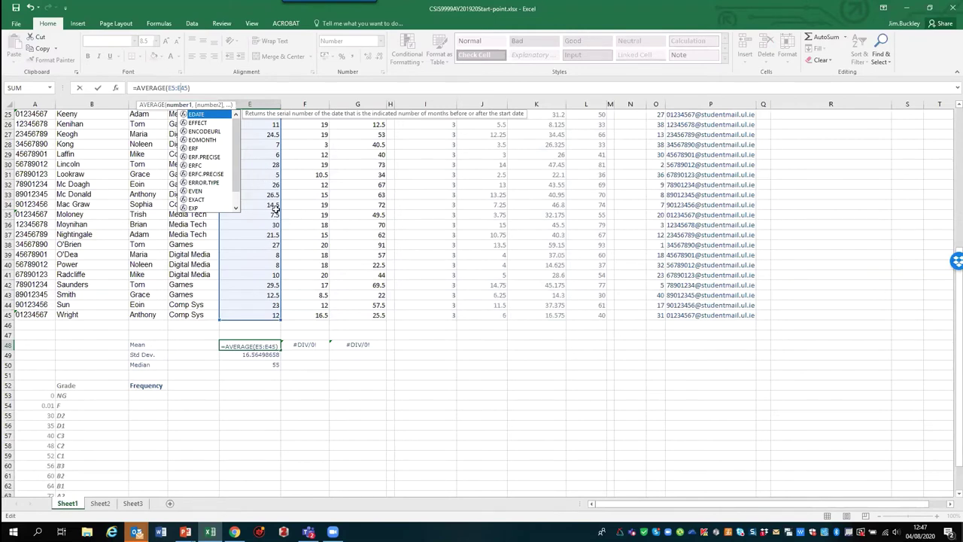
pyautogui.press('Return')
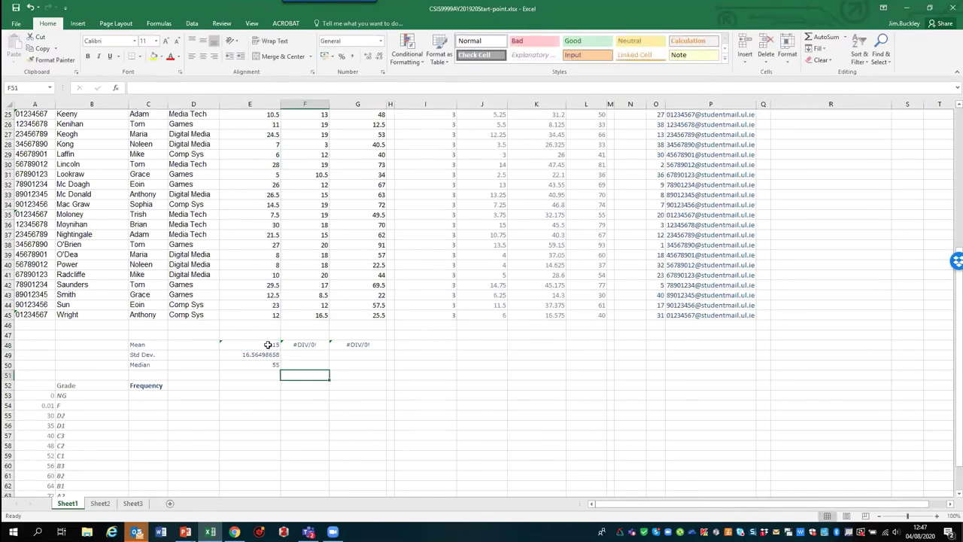
pyautogui.click(268, 345)
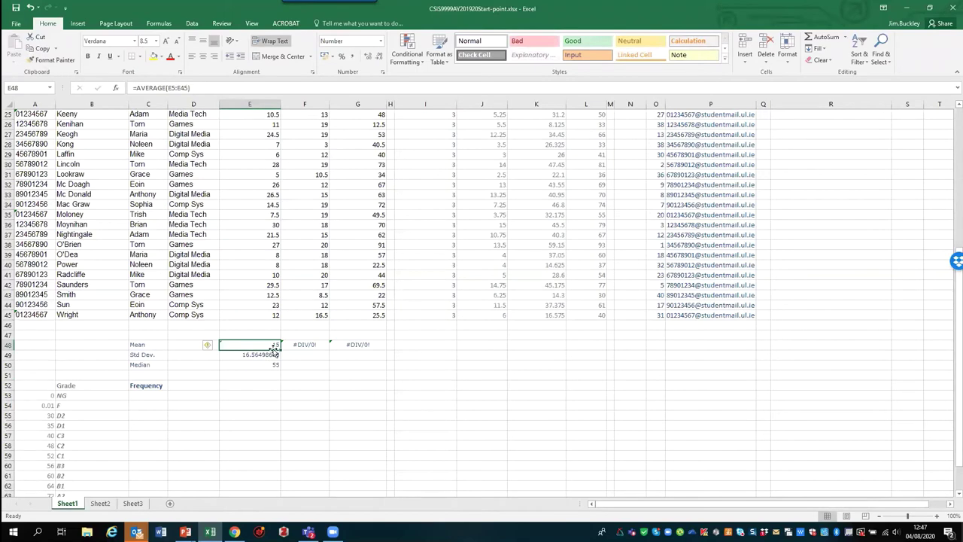
# Step: Change the standard deviation in E49 to use E5:E45, giving 9.065281403
pyautogui.click(274, 354)
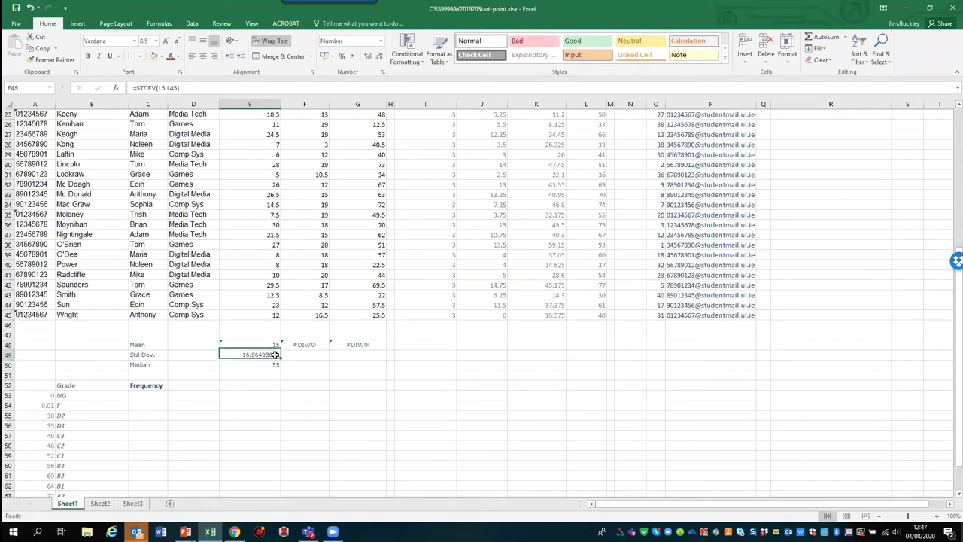
pyautogui.click(160, 89)
pyautogui.press('BackSpace')
pyautogui.write('E')
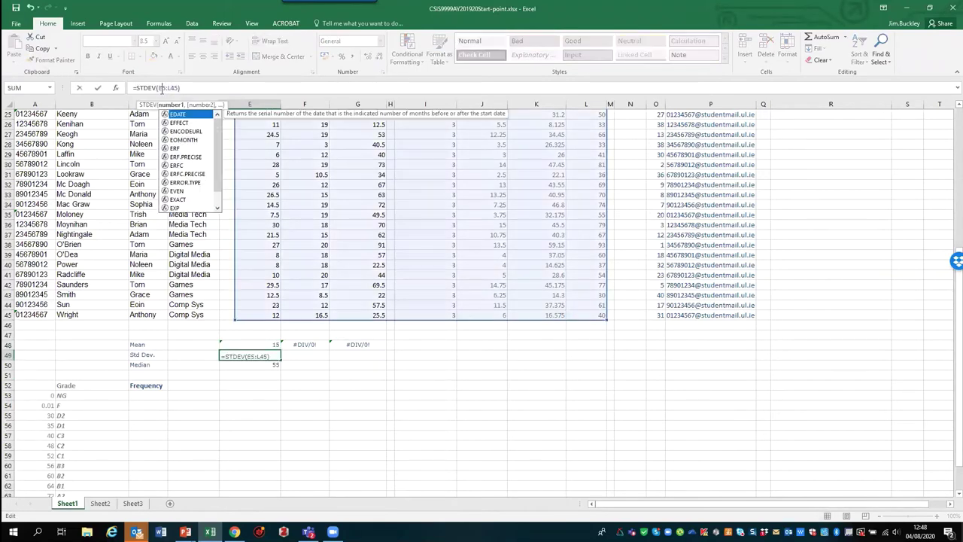
pyautogui.click(169, 88)
pyautogui.press('BackSpace')
pyautogui.write('E')
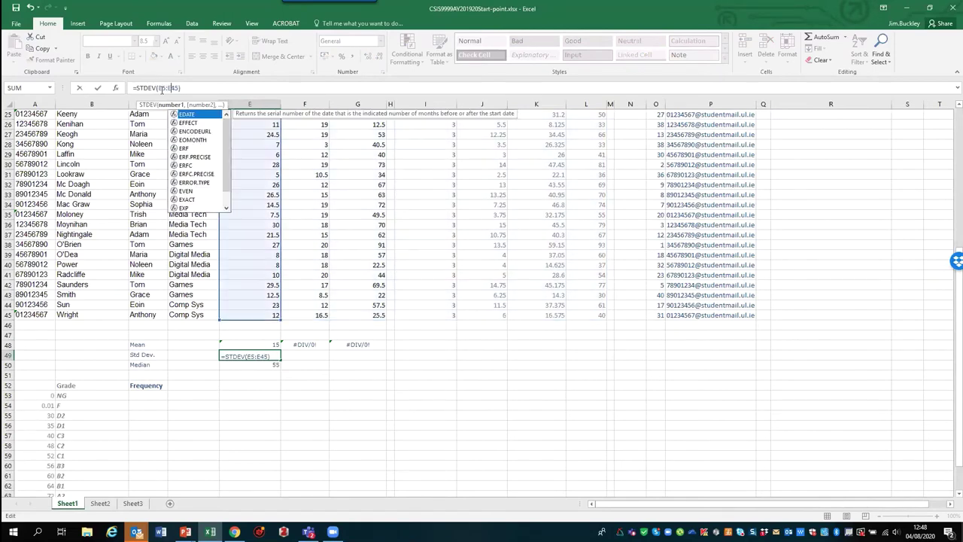
pyautogui.click(258, 389)
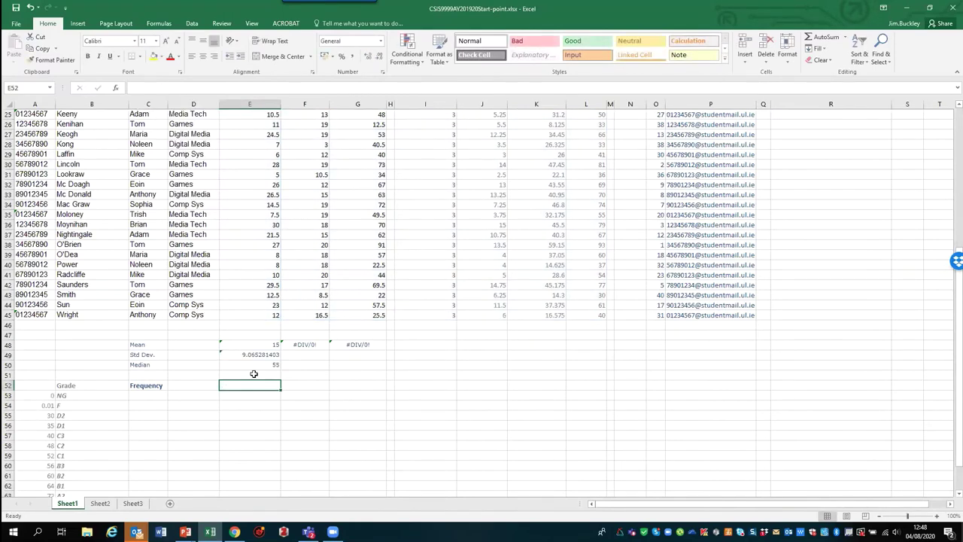
# Step: Change the median in E50 to use E5:E45, giving 13, and check the mean's warning
pyautogui.click(259, 363)
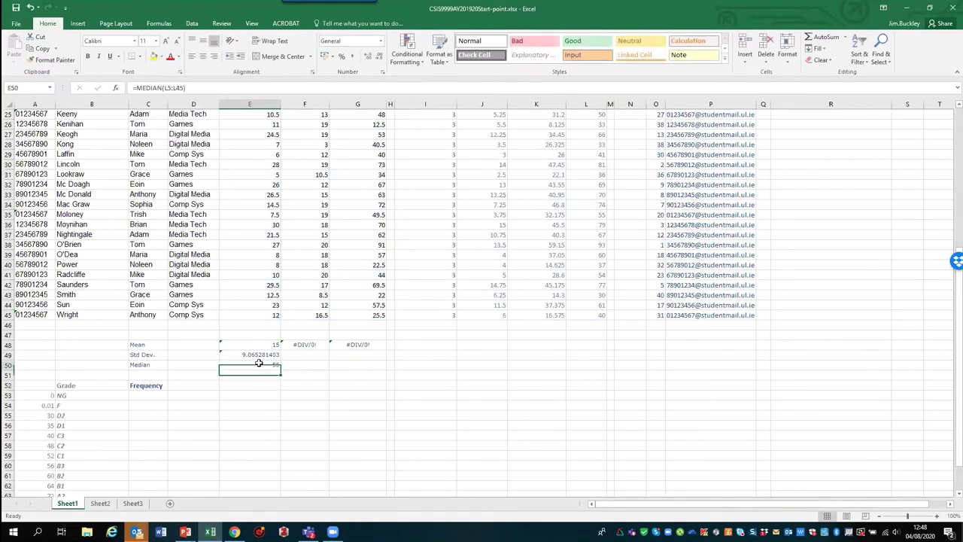
pyautogui.click(167, 88)
pyautogui.press('BackSpace')
pyautogui.write('E')
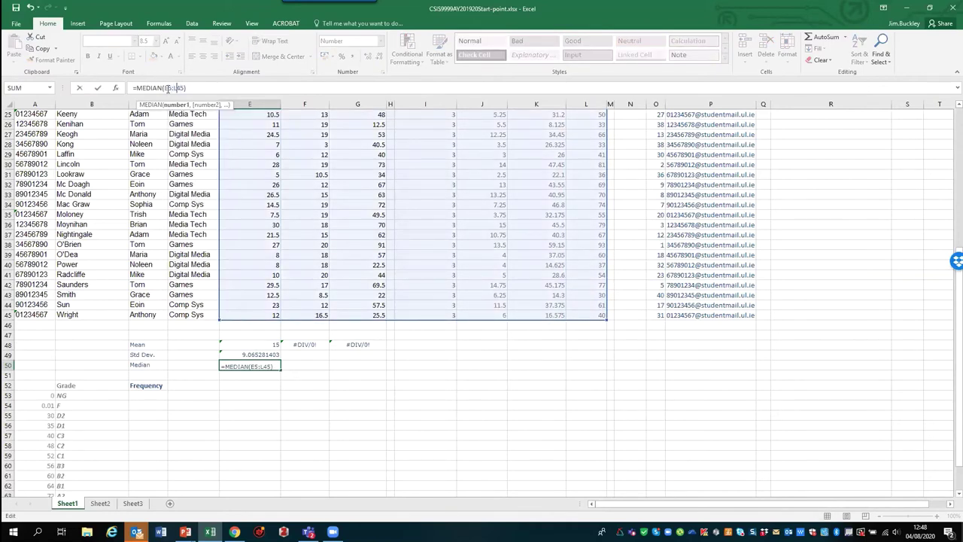
pyautogui.click(178, 88)
pyautogui.press('BackSpace')
pyautogui.write('E')
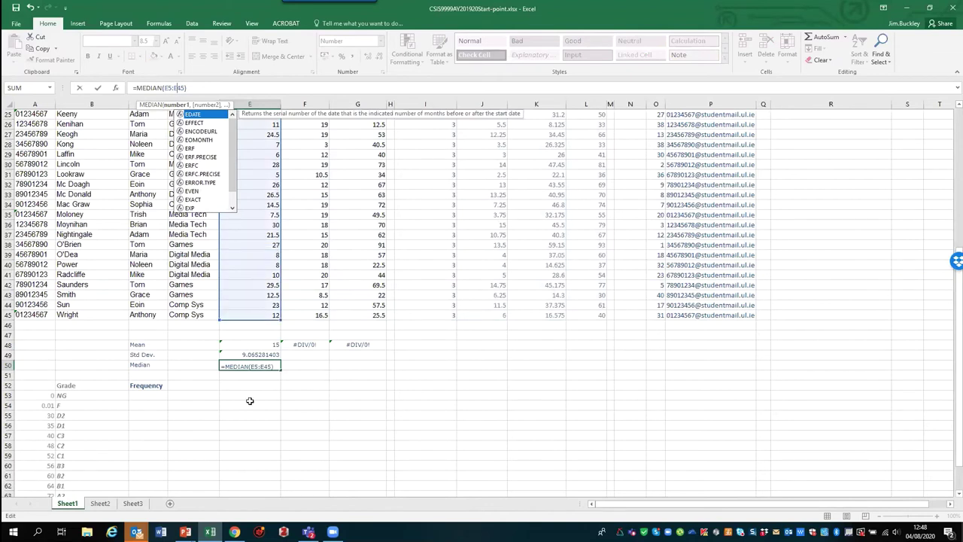
pyautogui.click(261, 429)
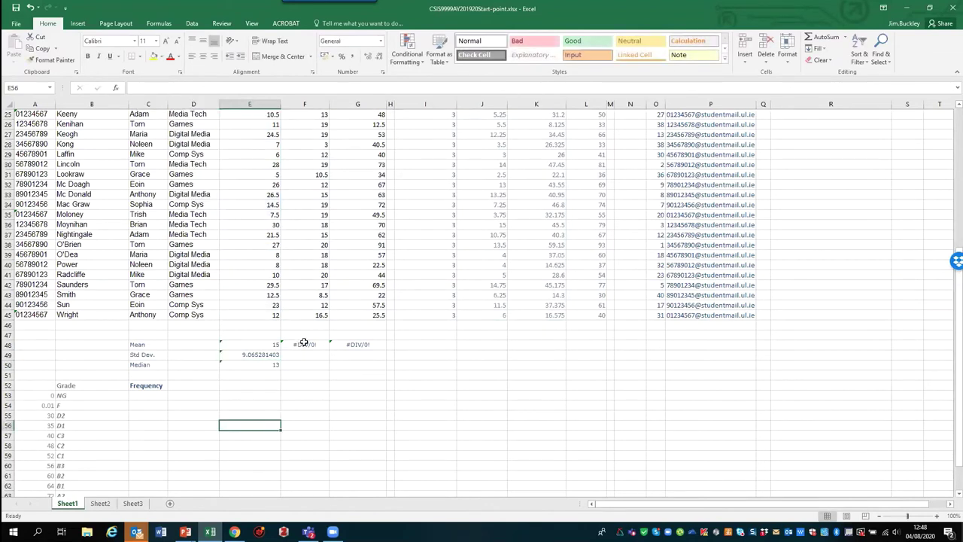
pyautogui.click(250, 345)
pyautogui.click(210, 347)
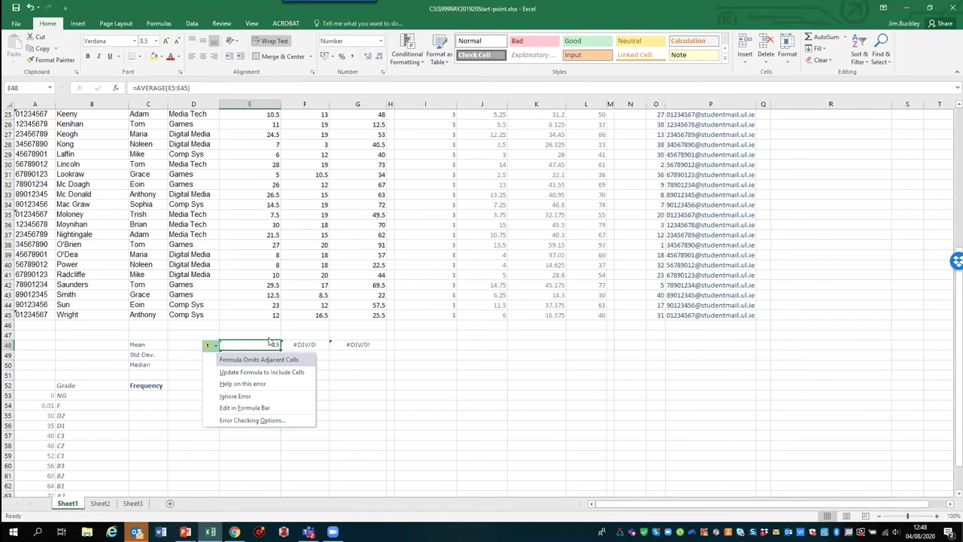
# Step: Copy the E48:E50 mean, std dev and median across columns F and G
pyautogui.click(351, 404)
pyautogui.click(273, 348)
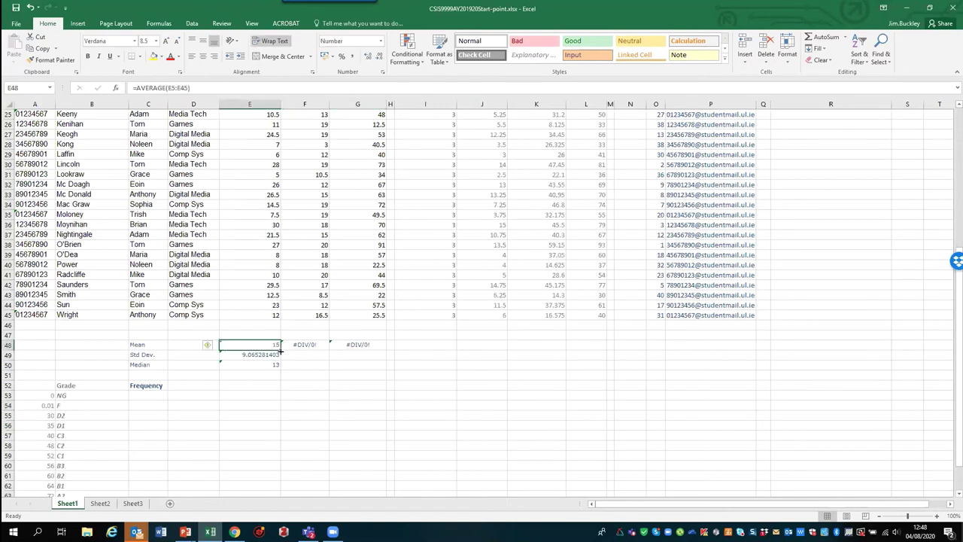
pyautogui.moveTo(280, 349); pyautogui.dragTo(370, 347)
pyautogui.click(267, 356)
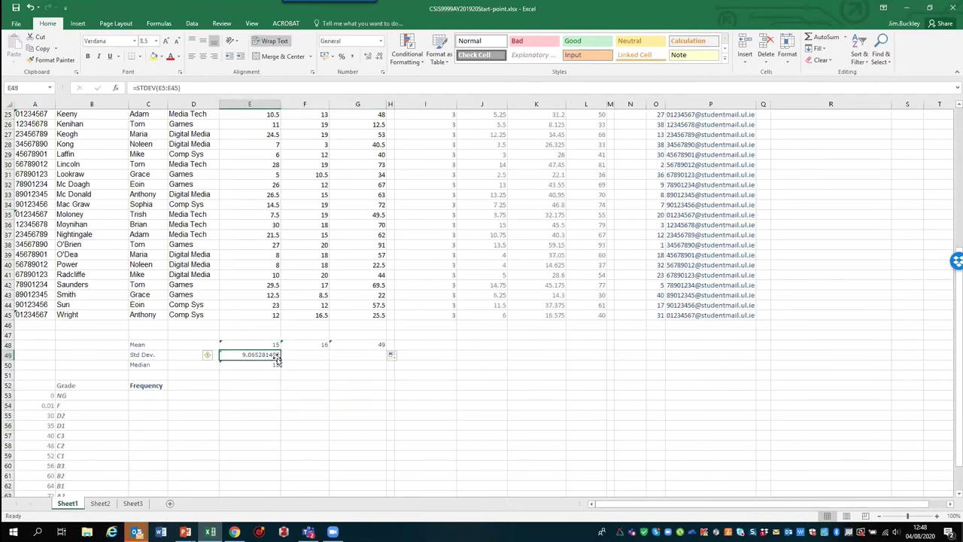
pyautogui.moveTo(280, 359); pyautogui.dragTo(383, 360)
pyautogui.click(277, 364)
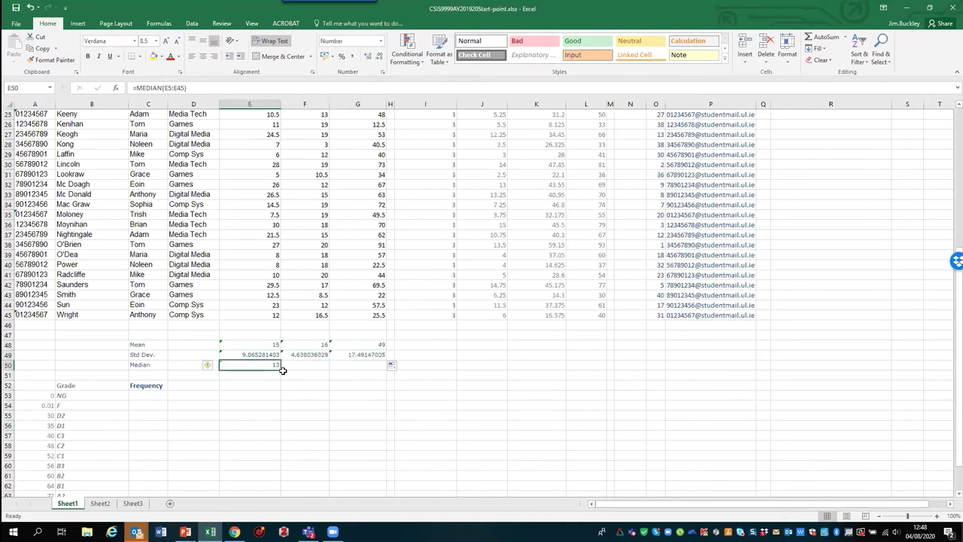
pyautogui.moveTo(280, 368); pyautogui.dragTo(368, 364)
# Step: Copy the G48:G50 statistics into L48:L50, showing 56, 16.5649866 and 55
pyautogui.rightClick(367, 364)
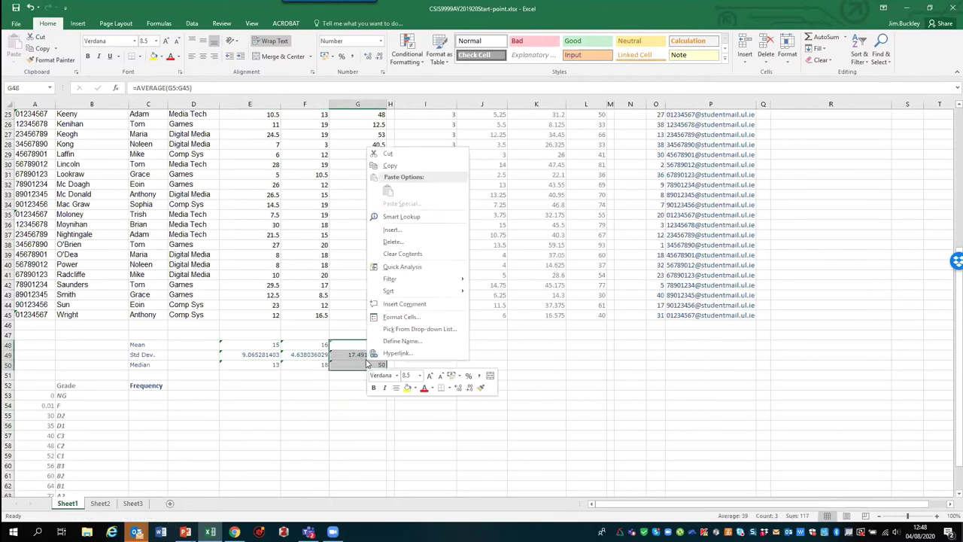
pyautogui.click(390, 166)
pyautogui.click(591, 344)
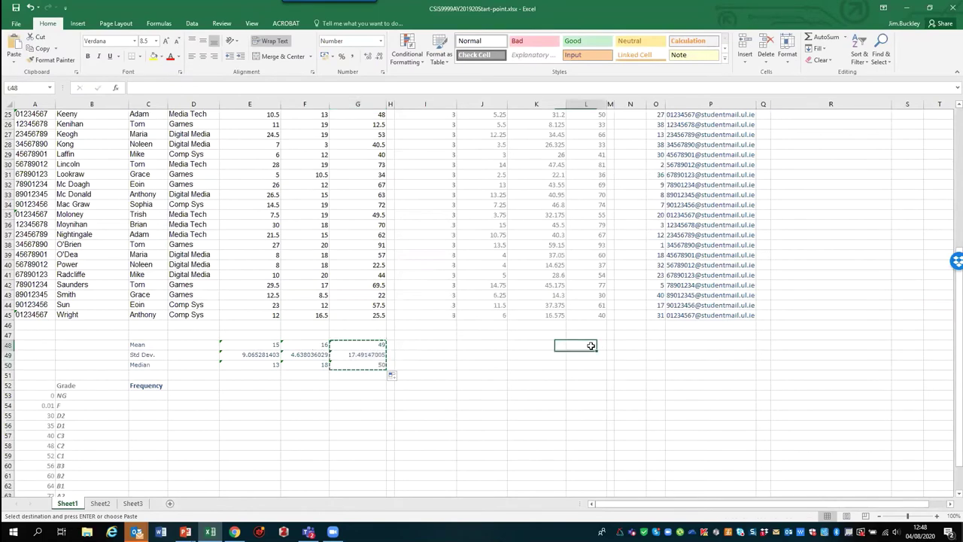
pyautogui.rightClick(593, 346)
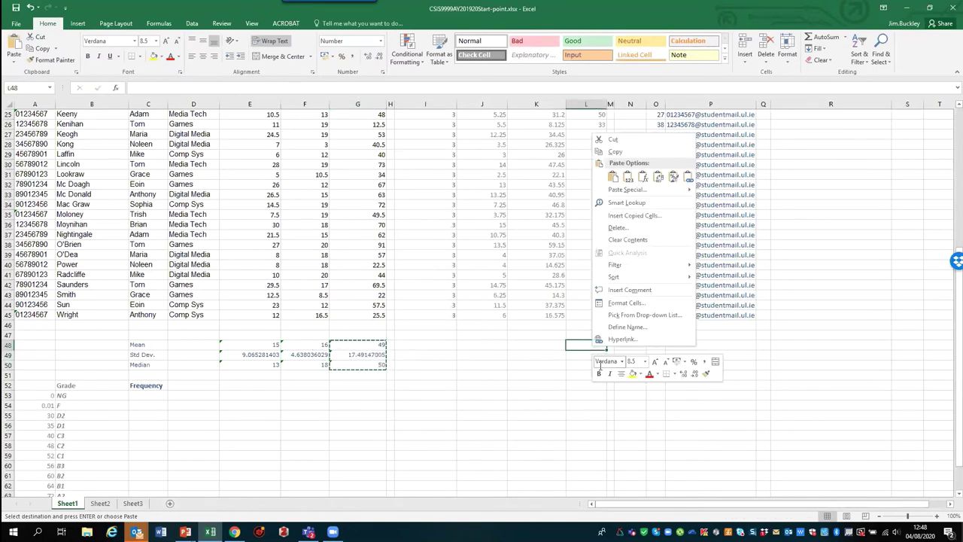
pyautogui.click(612, 176)
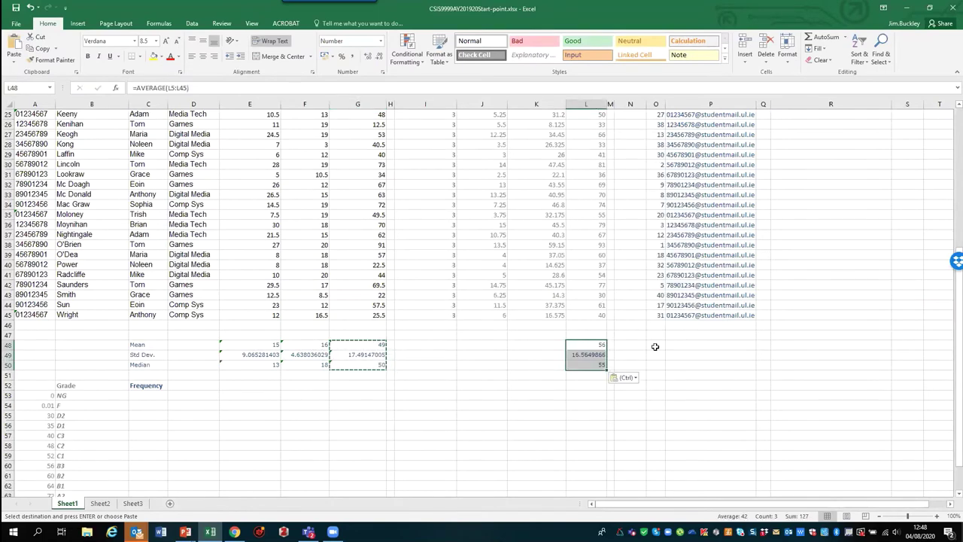
pyautogui.click(655, 346)
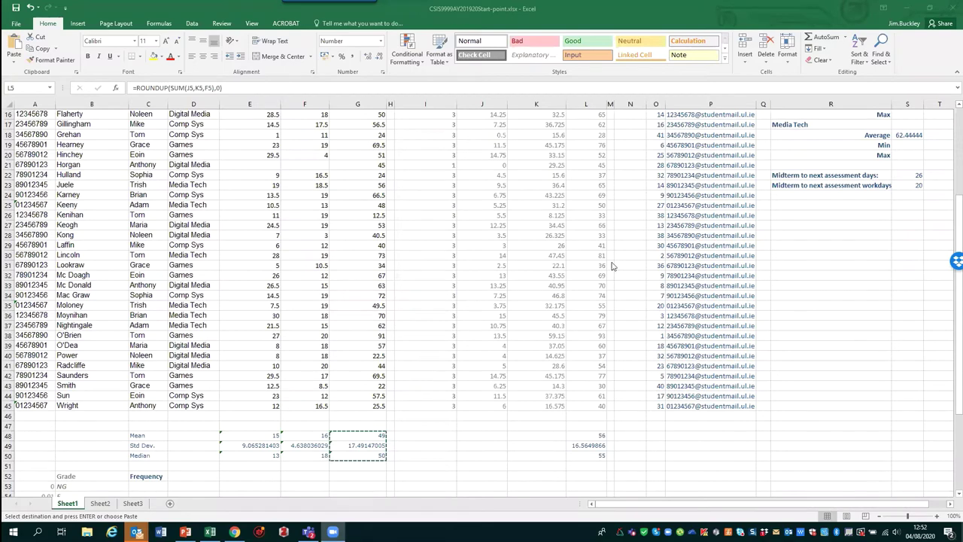
pyautogui.scroll(-2, 611, 262)
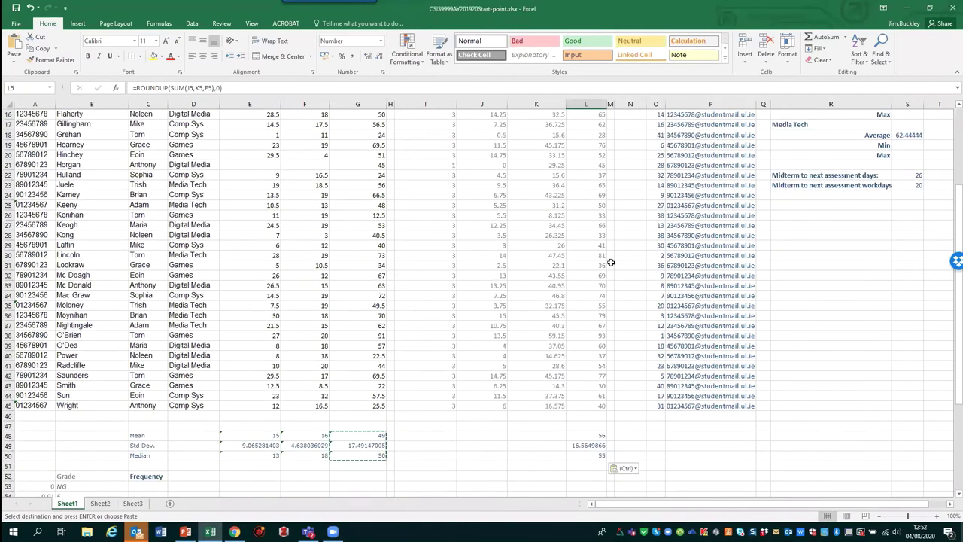
pyautogui.click(473, 372)
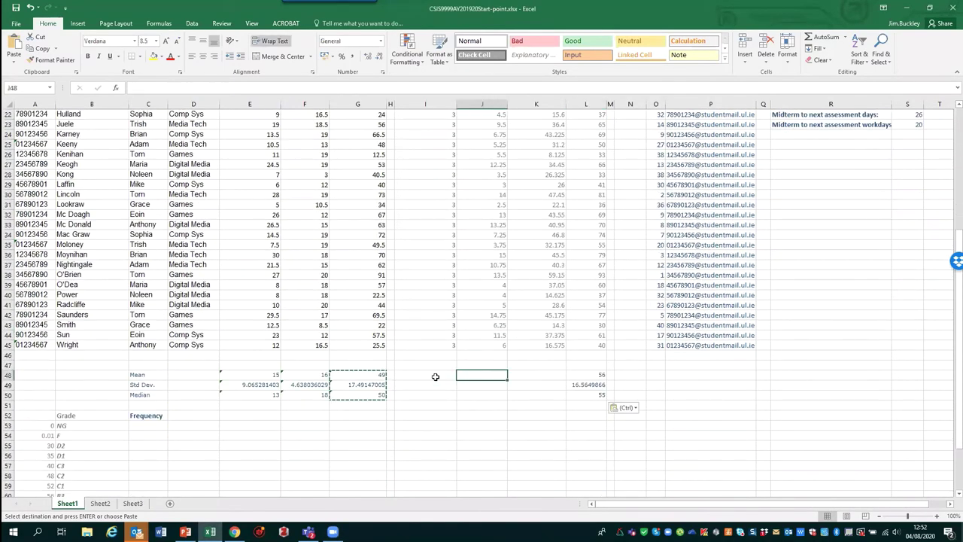
pyautogui.press('Escape')
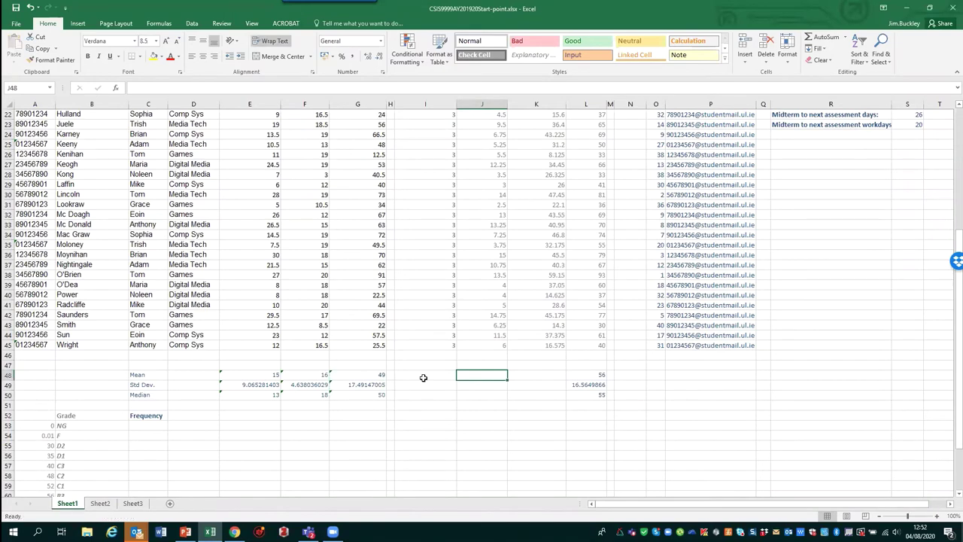
pyautogui.scroll(7, 423, 376)
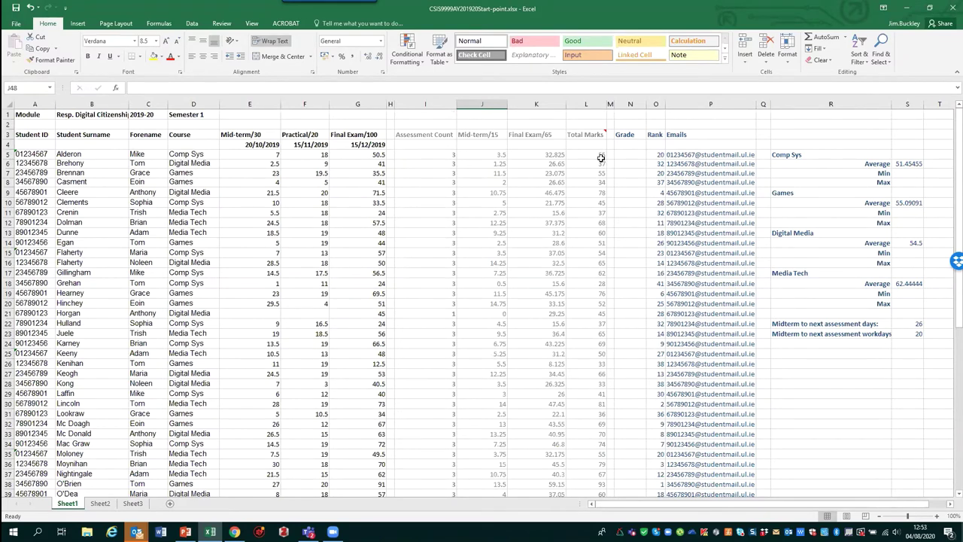
pyautogui.scroll(-6, 412, 301)
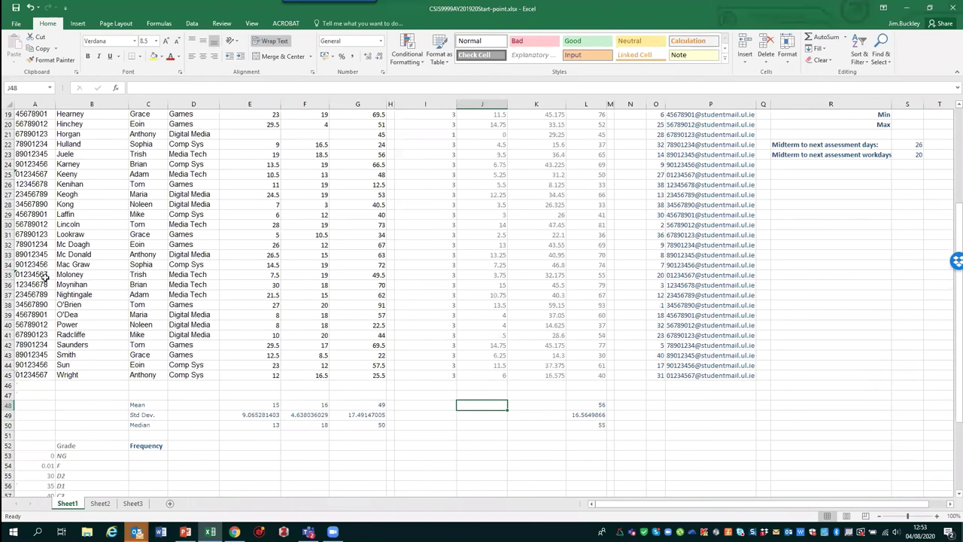
pyautogui.scroll(-6, 39, 274)
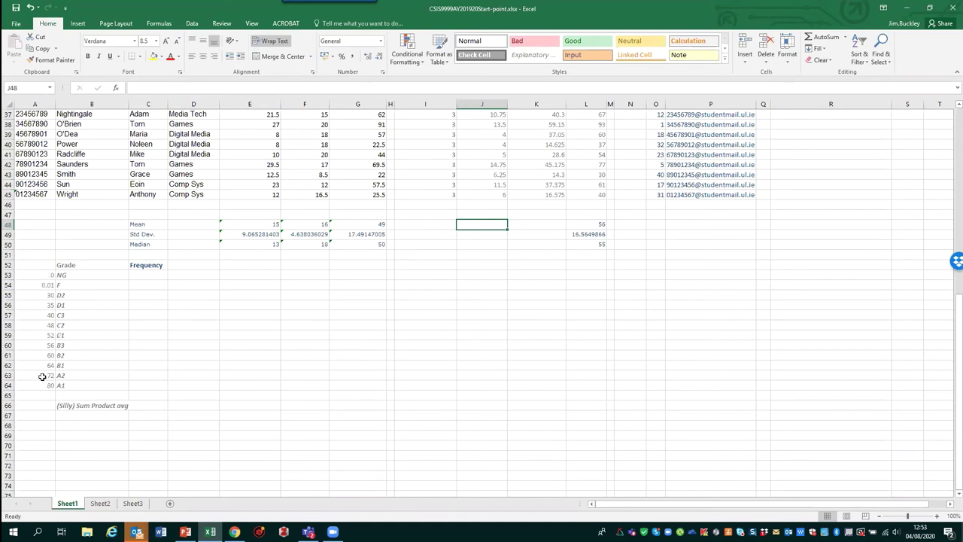
pyautogui.scroll(7, 320, 291)
pyautogui.scroll(5, 320, 291)
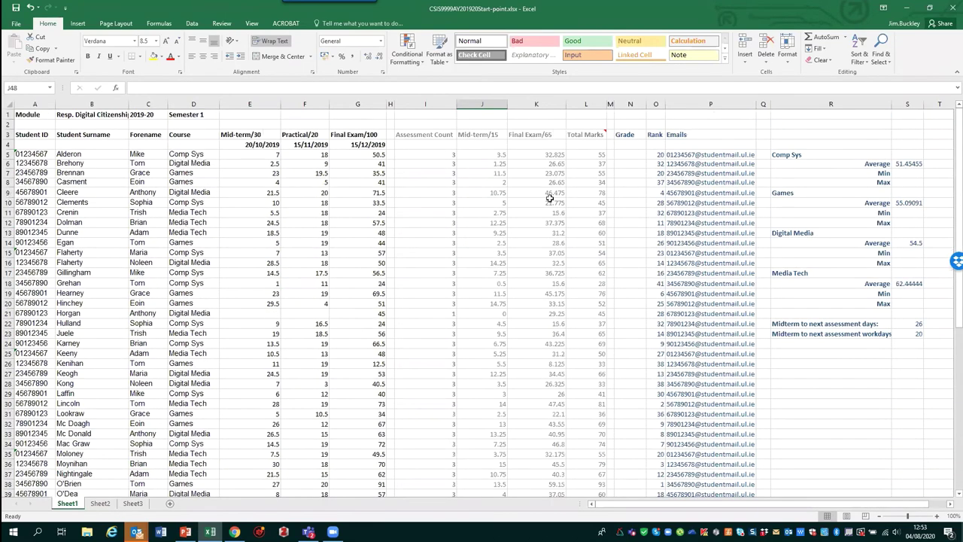
# Step: Enter a VLOOKUP in N5 looking up L5 in the grade table $A$53:$B$64, column 2
pyautogui.click(627, 155)
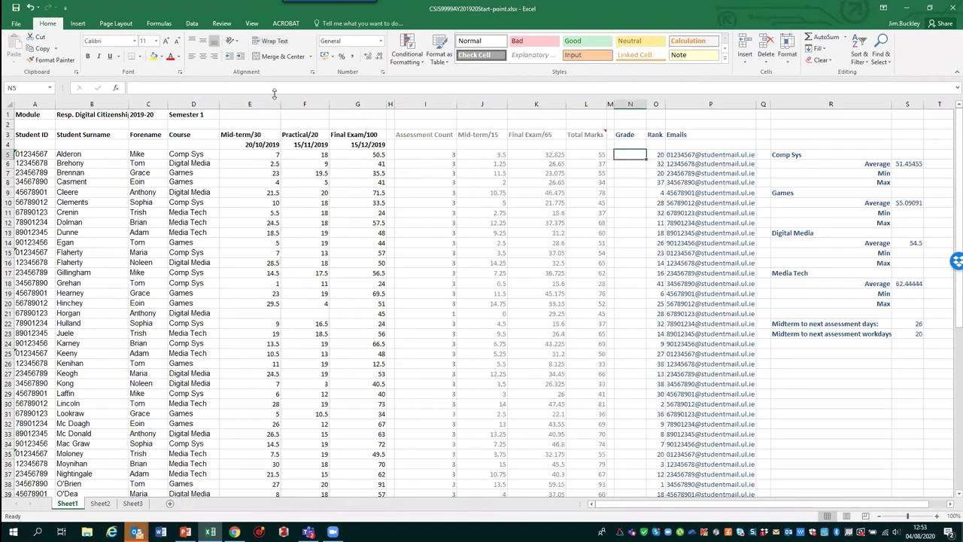
pyautogui.click(275, 88)
pyautogui.write('=')
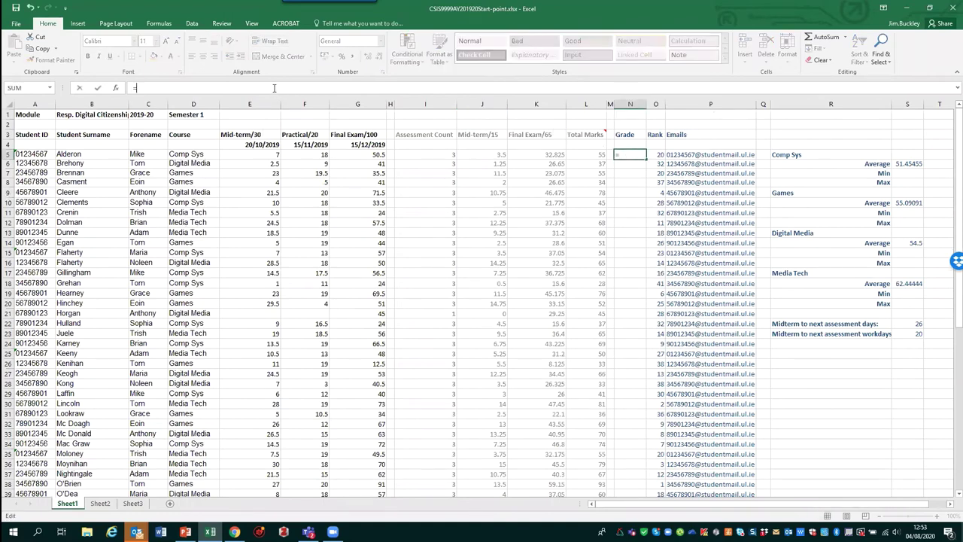
pyautogui.write('vloo')
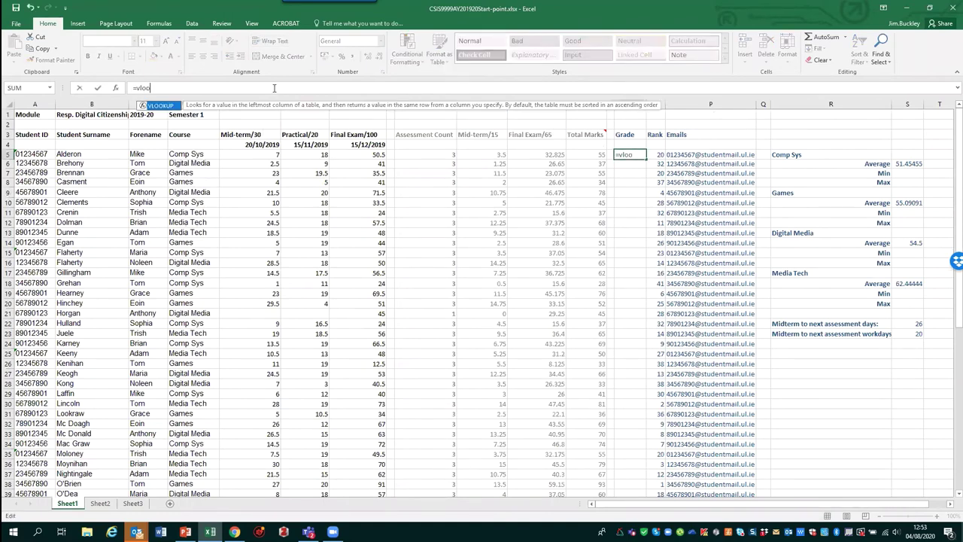
pyautogui.write('kup(')
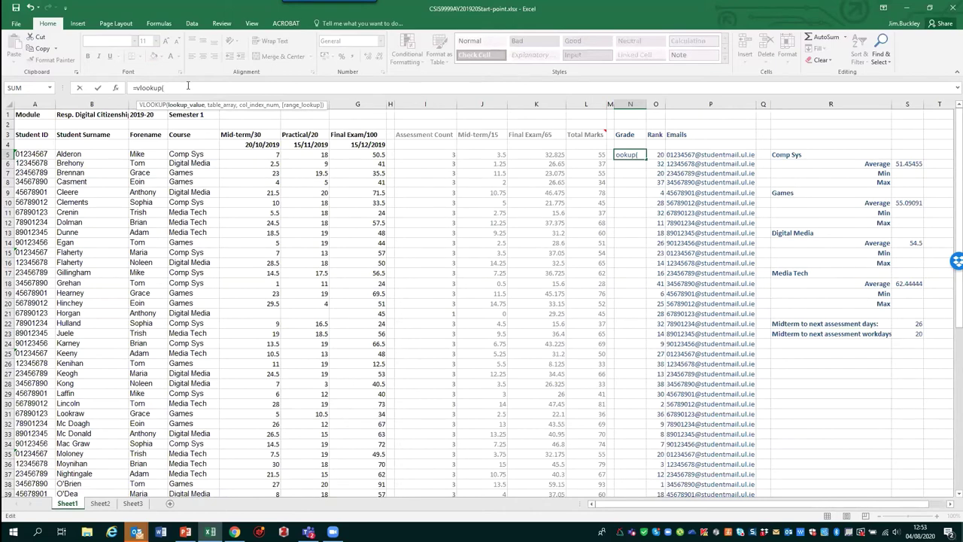
pyautogui.write('L5')
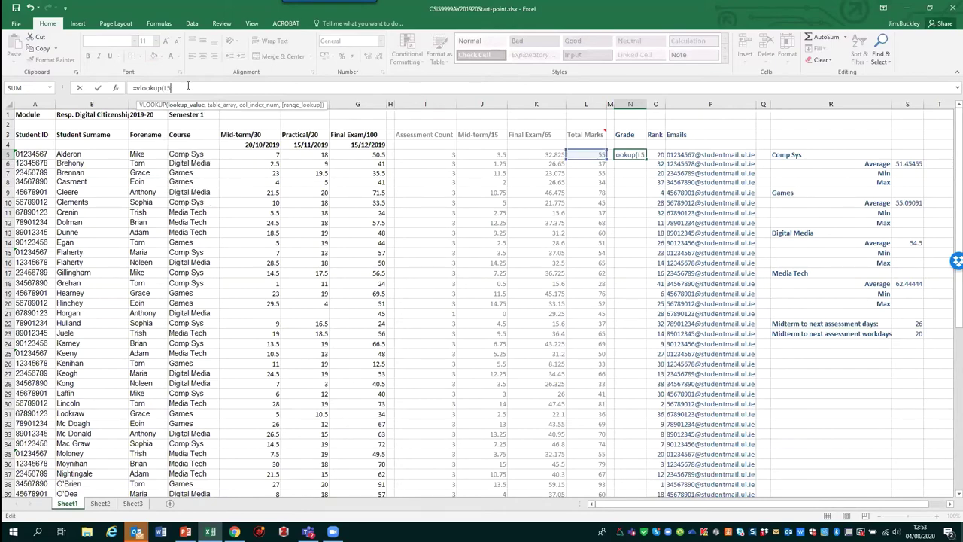
pyautogui.write(',')
pyautogui.write('$A')
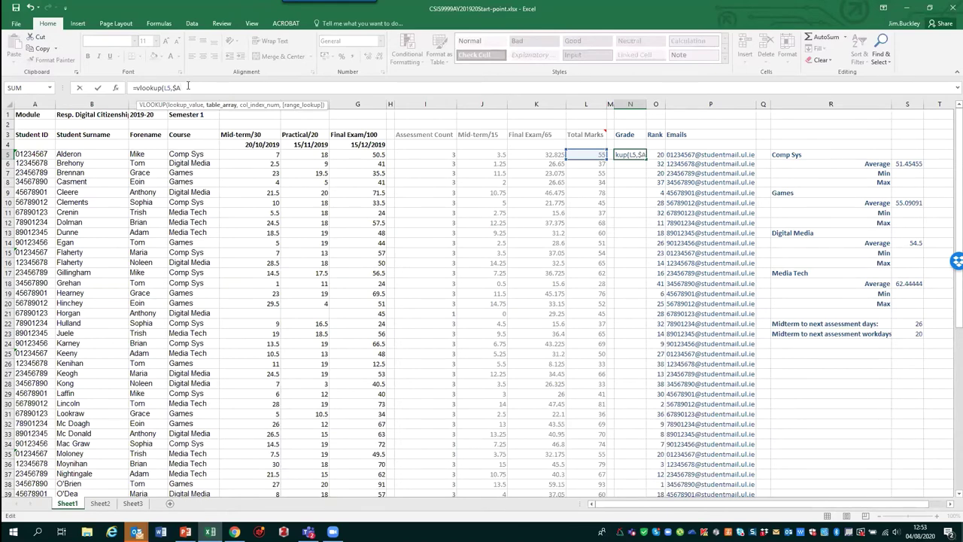
pyautogui.write('$55:$B$64,')
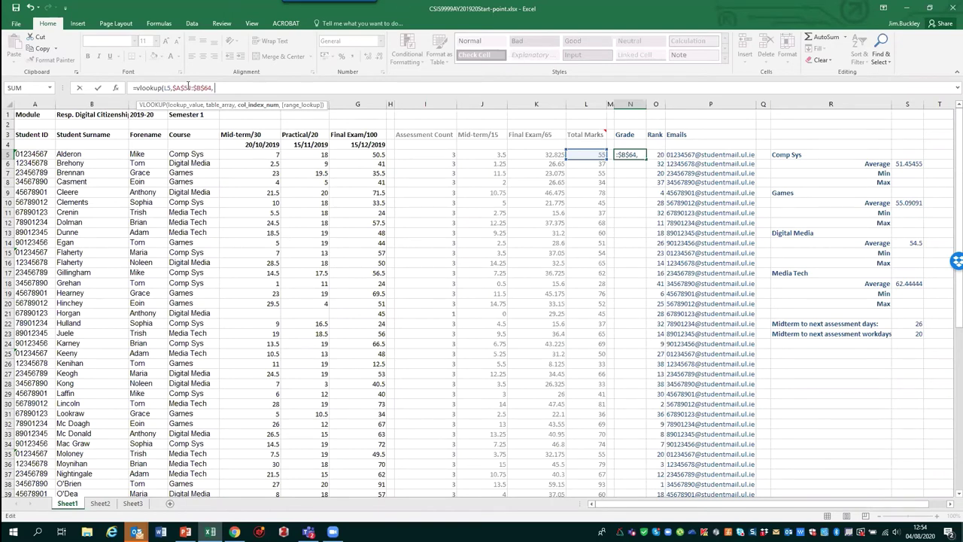
pyautogui.write('2)')
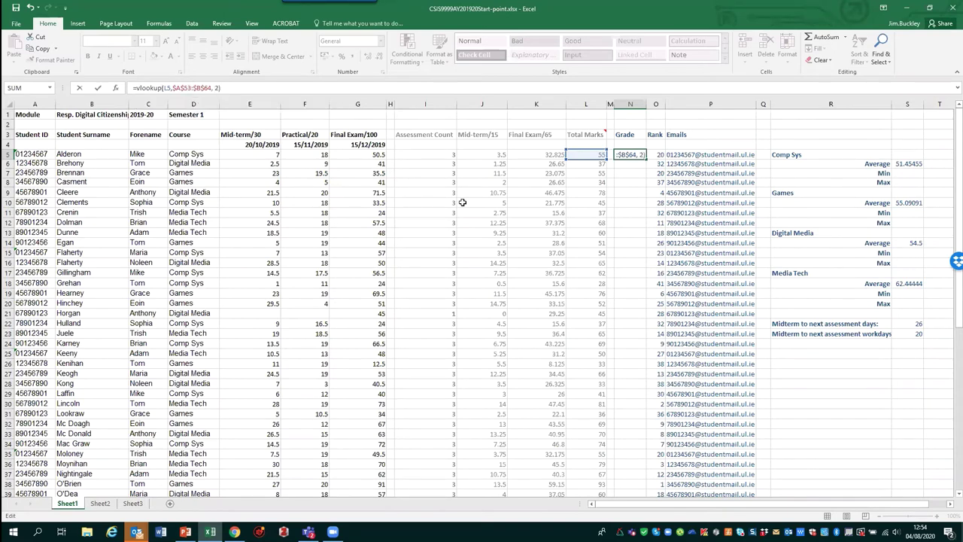
pyautogui.click(630, 192)
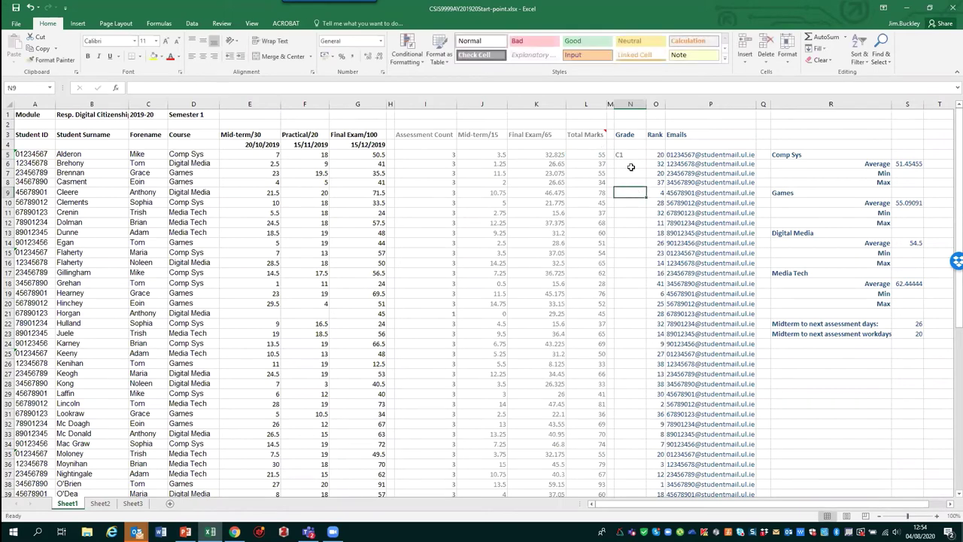
pyautogui.scroll(-8, 407, 294)
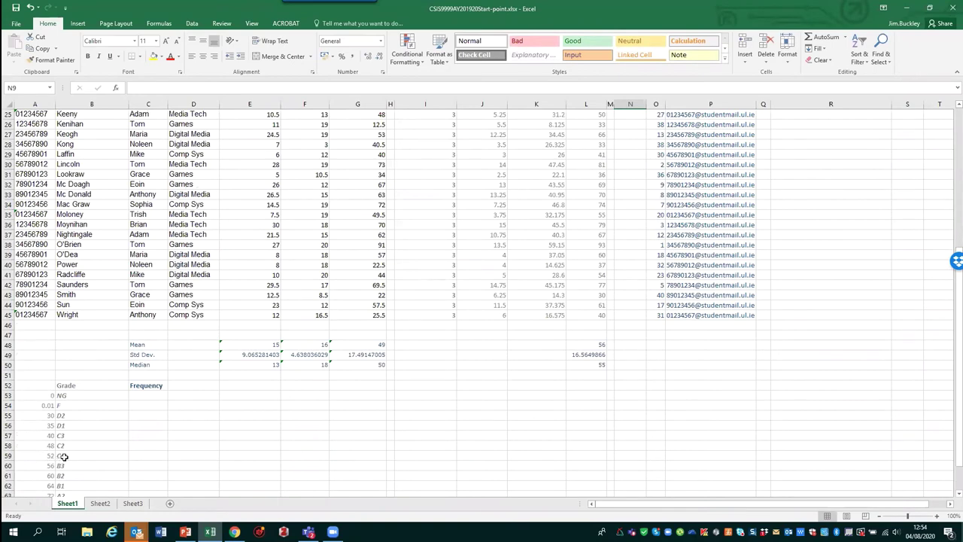
pyautogui.scroll(8, 64, 457)
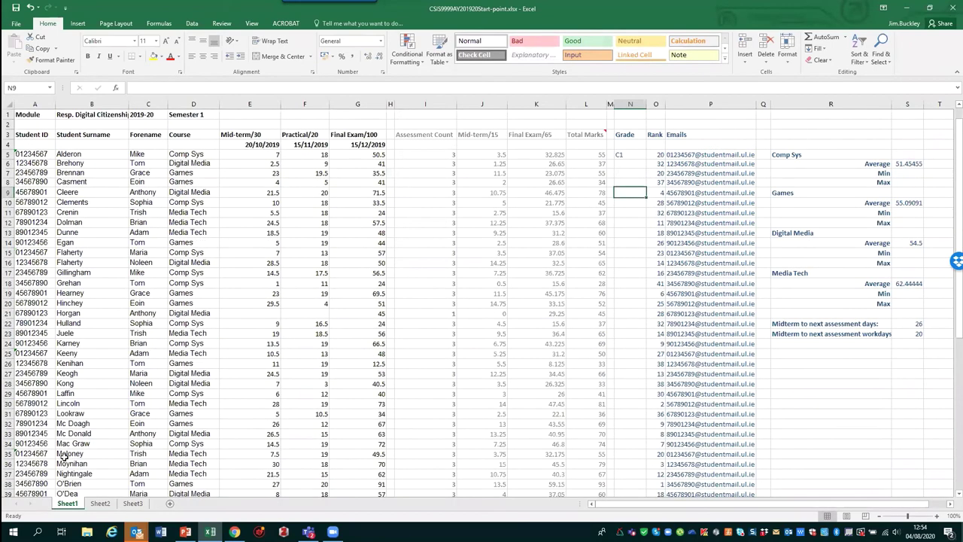
pyautogui.click(641, 158)
pyautogui.moveTo(644, 159); pyautogui.dragTo(640, 472)
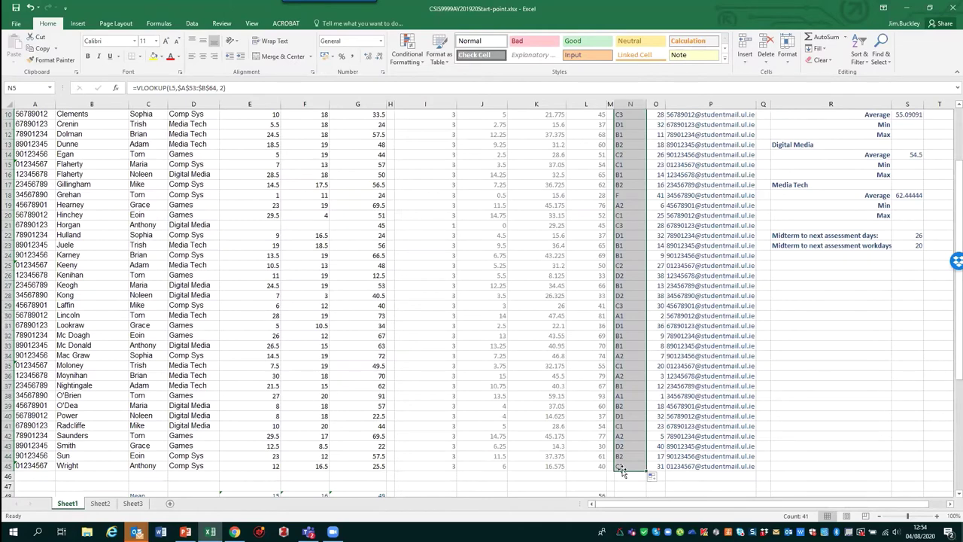
pyautogui.scroll(-5, 585, 475)
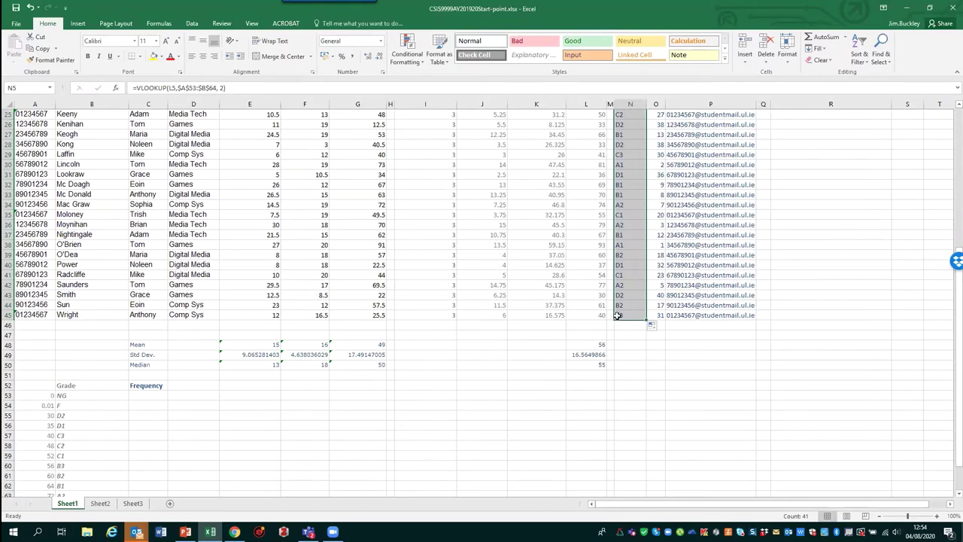
pyautogui.click(617, 314)
pyautogui.scroll(6, 610, 274)
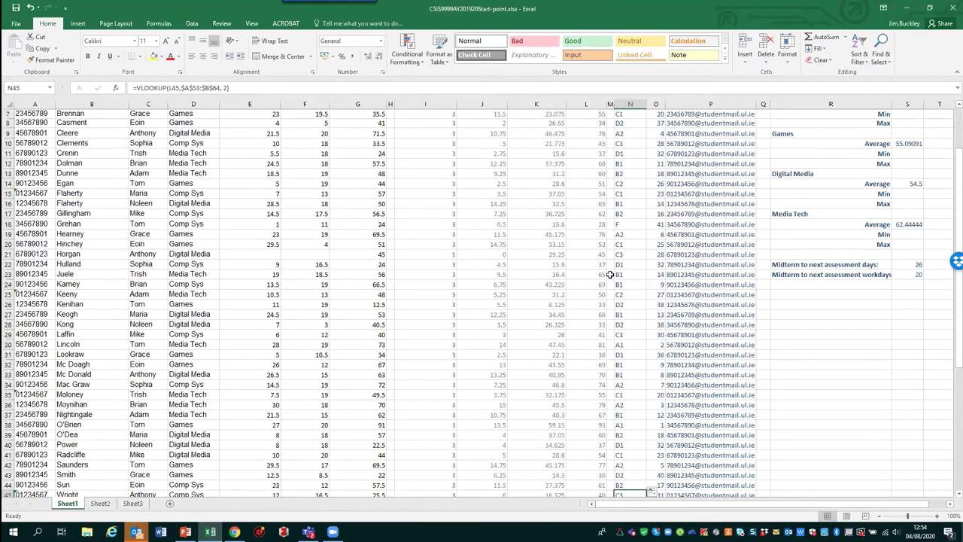
pyautogui.scroll(1, 610, 274)
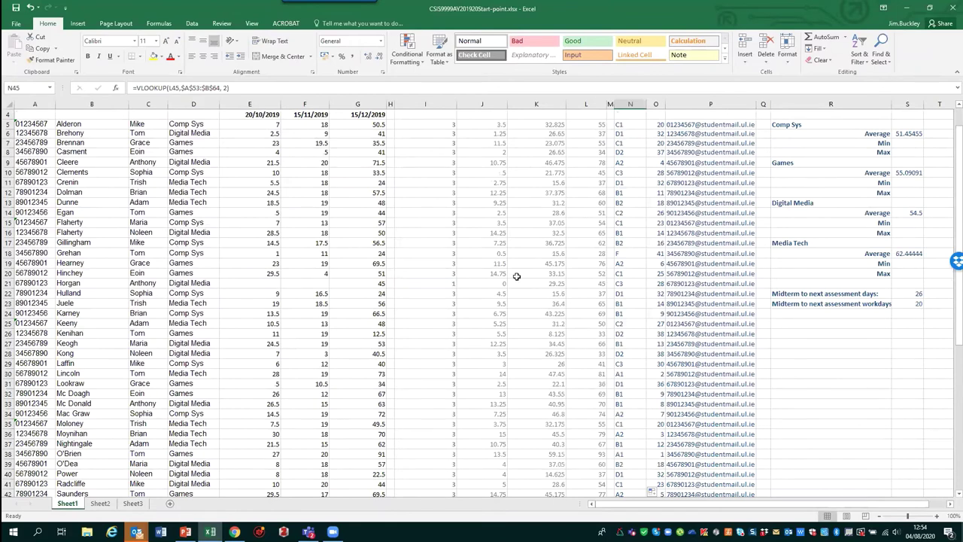
pyautogui.scroll(-1, 573, 323)
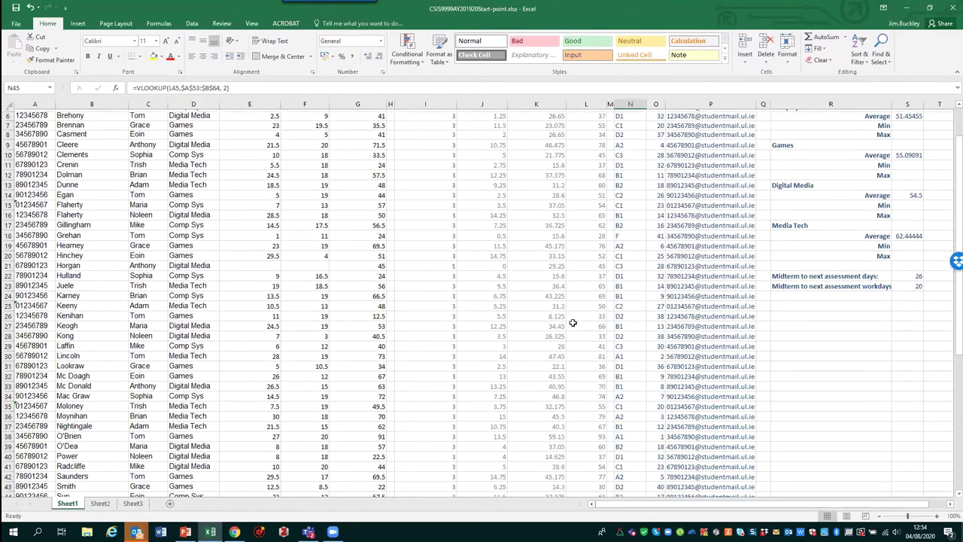
pyautogui.scroll(-1, 573, 322)
pyautogui.scroll(2, 573, 323)
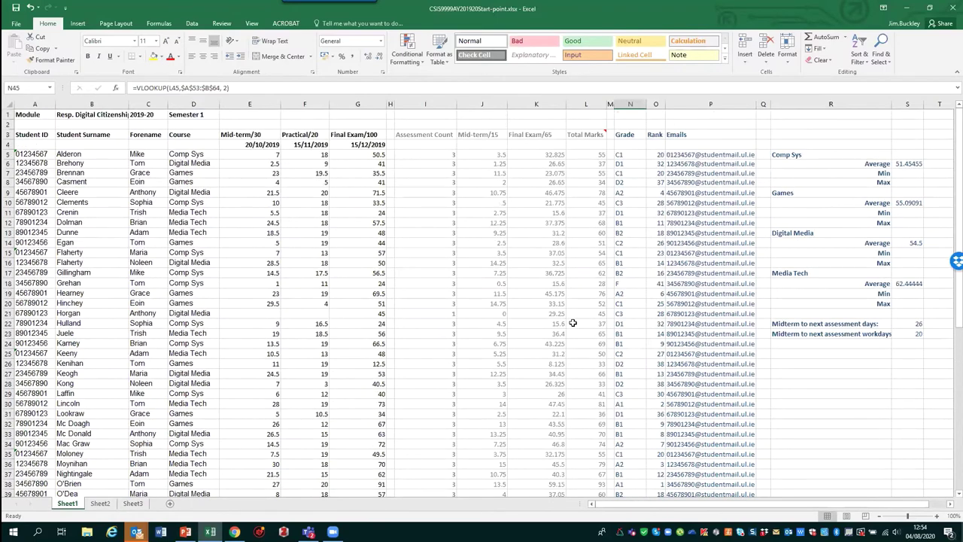
pyautogui.scroll(-7, 573, 322)
pyautogui.scroll(-2, 573, 323)
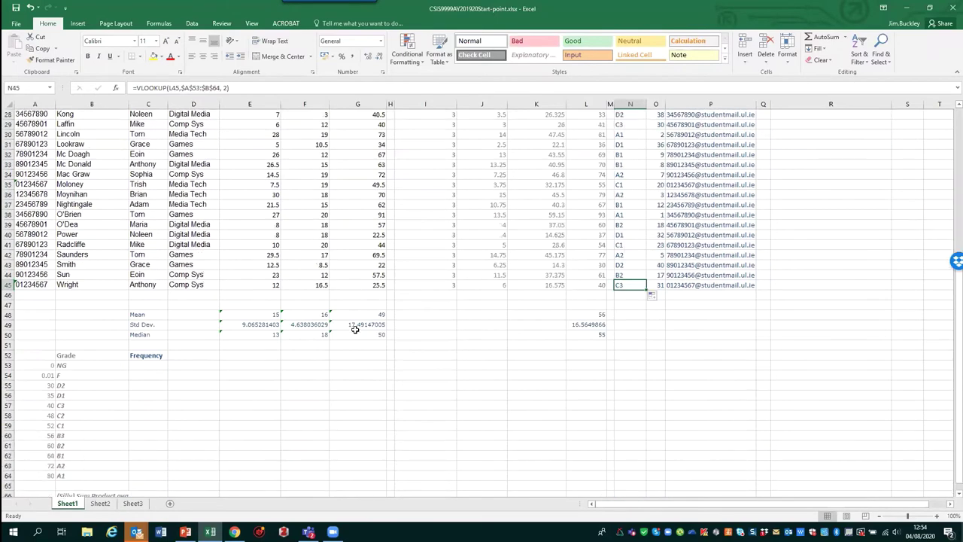
pyautogui.click(145, 364)
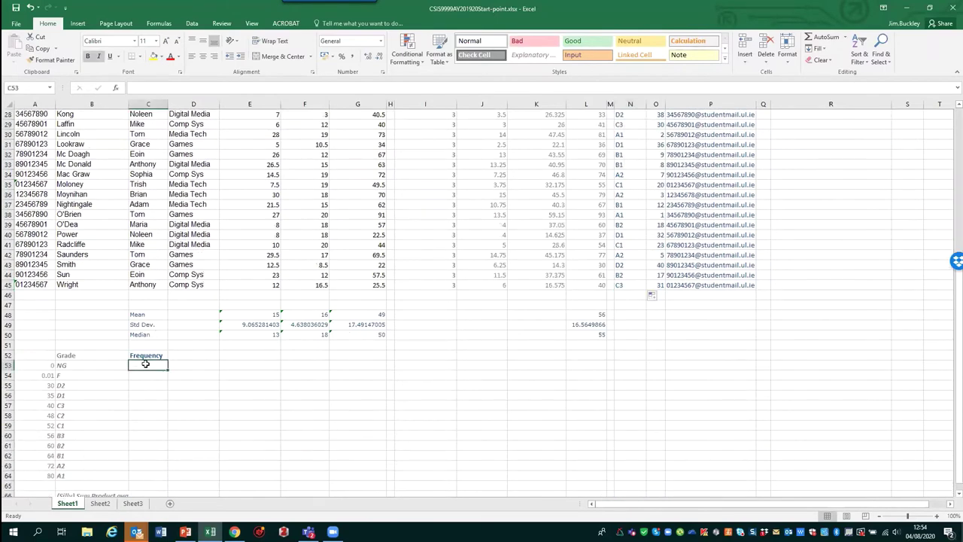
# Step: Enter =countif($N$5:$N$45, B53) in C53 to count NG grades, giving 0
pyautogui.write('=c')
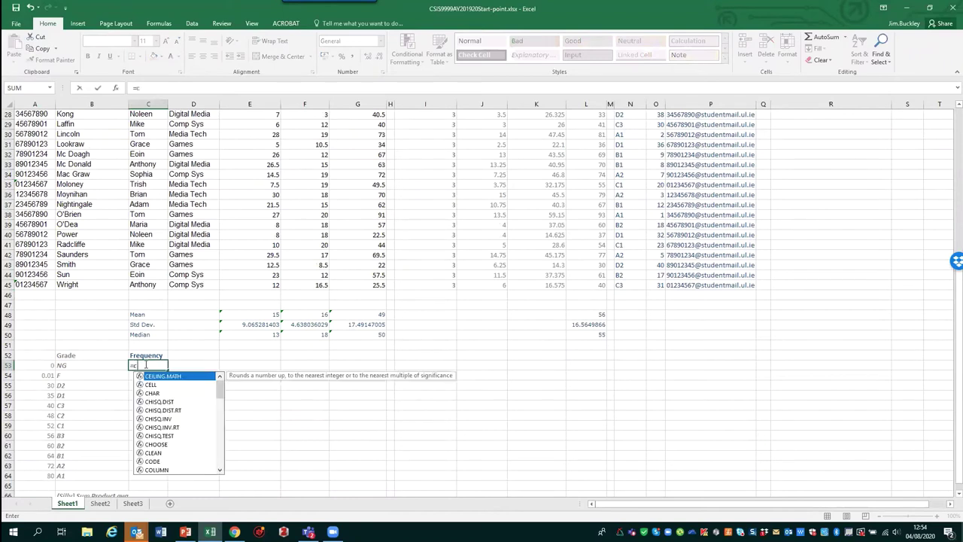
pyautogui.write('ount')
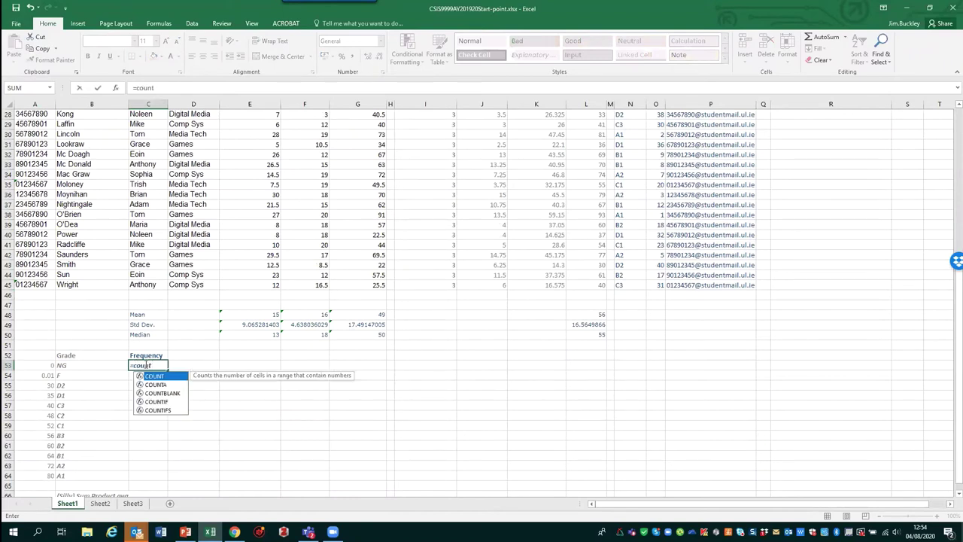
pyautogui.write('if(')
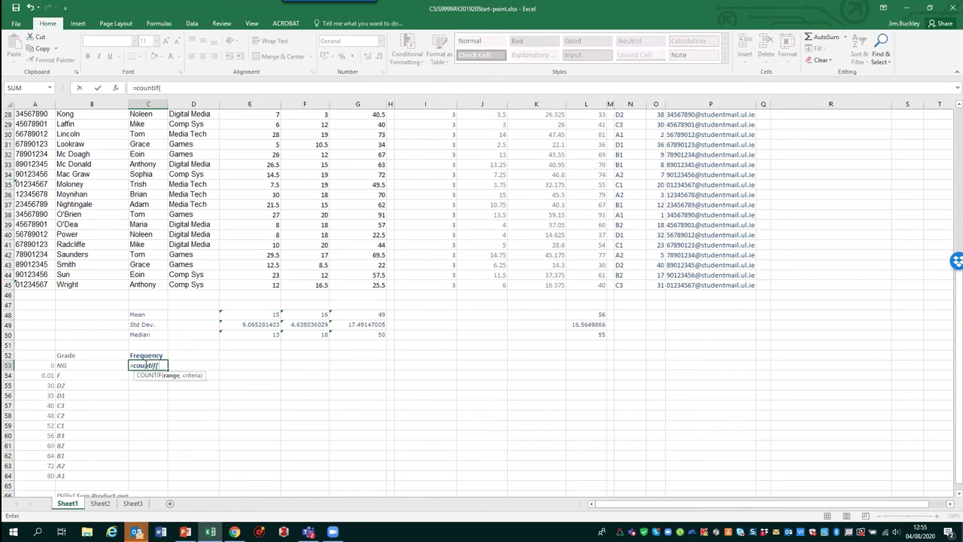
pyautogui.write('$N$5:$N$45')
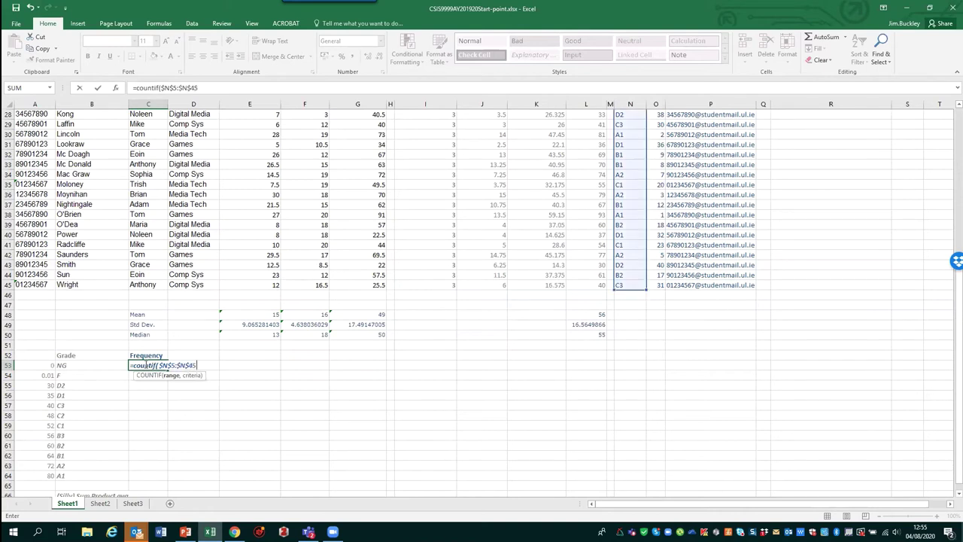
pyautogui.write(',B')
pyautogui.press('Left')
pyautogui.write(')')
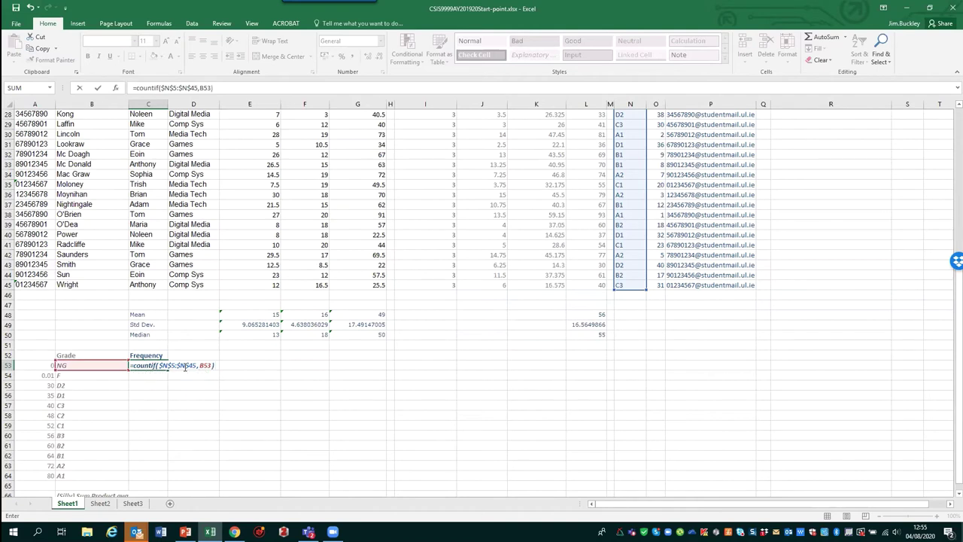
pyautogui.press('Return')
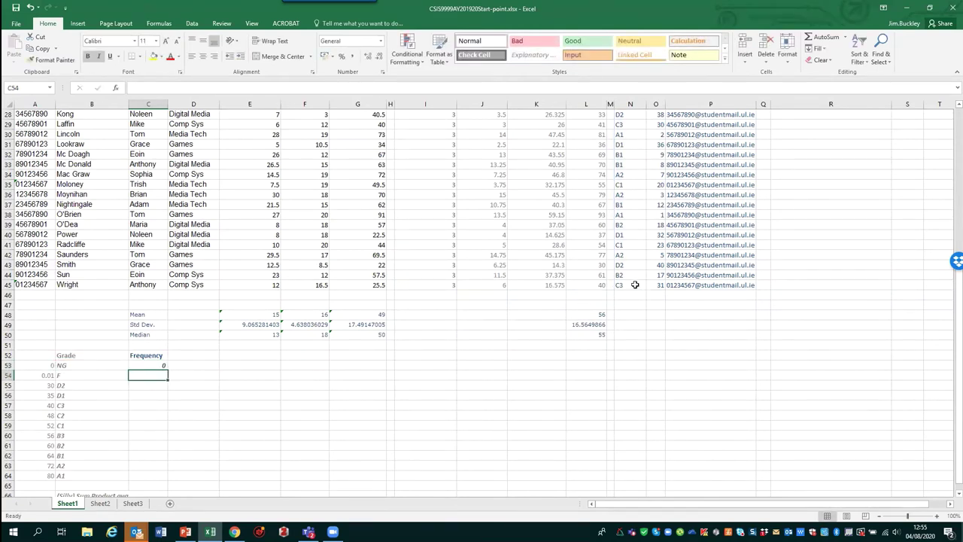
# Step: Fill the COUNTIF frequency formula from C53 down to C64 for grade A1
pyautogui.scroll(5, 635, 285)
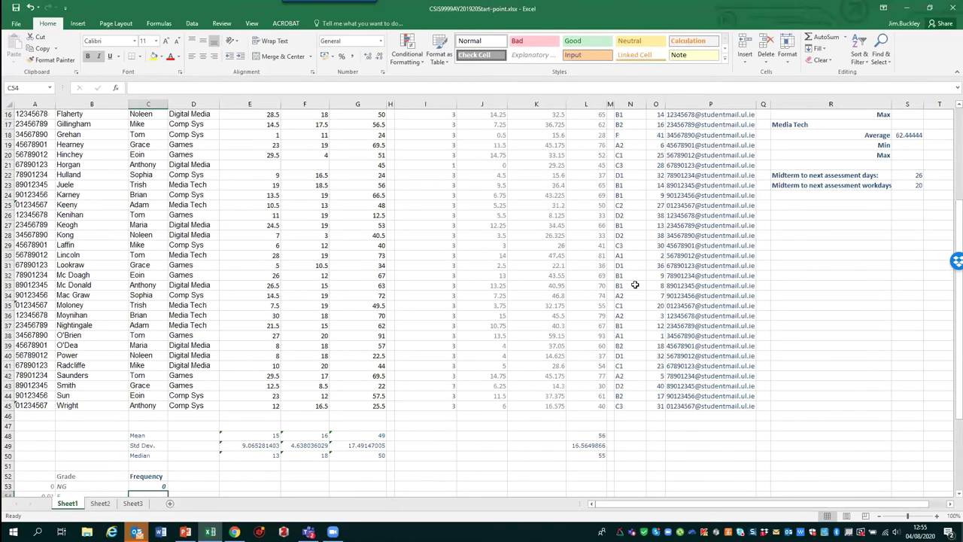
pyautogui.scroll(4, 635, 285)
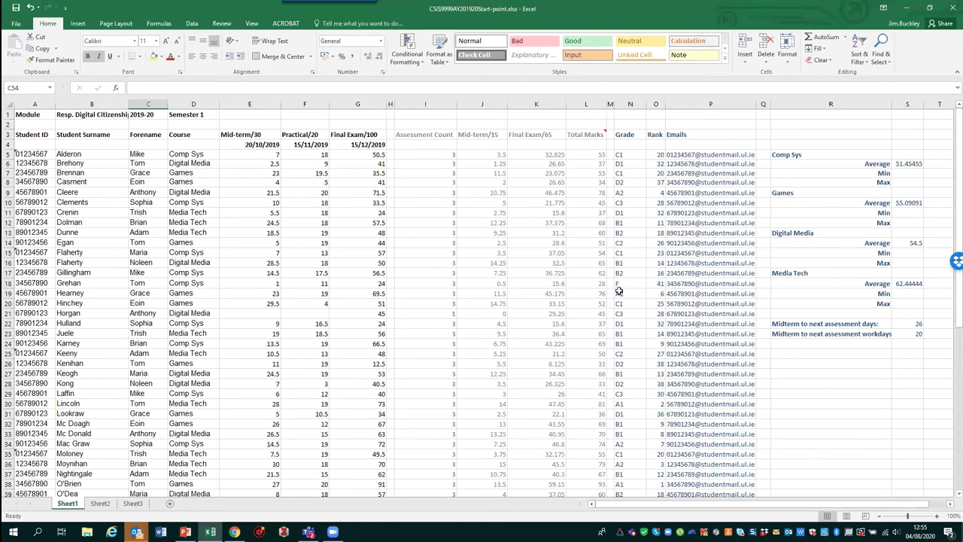
pyautogui.scroll(-5, 620, 400)
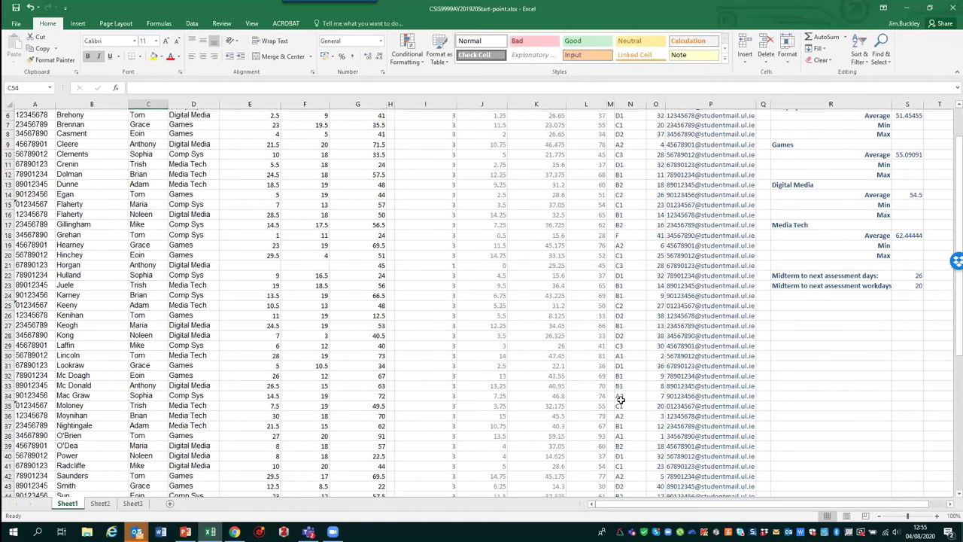
pyautogui.scroll(-5, 620, 400)
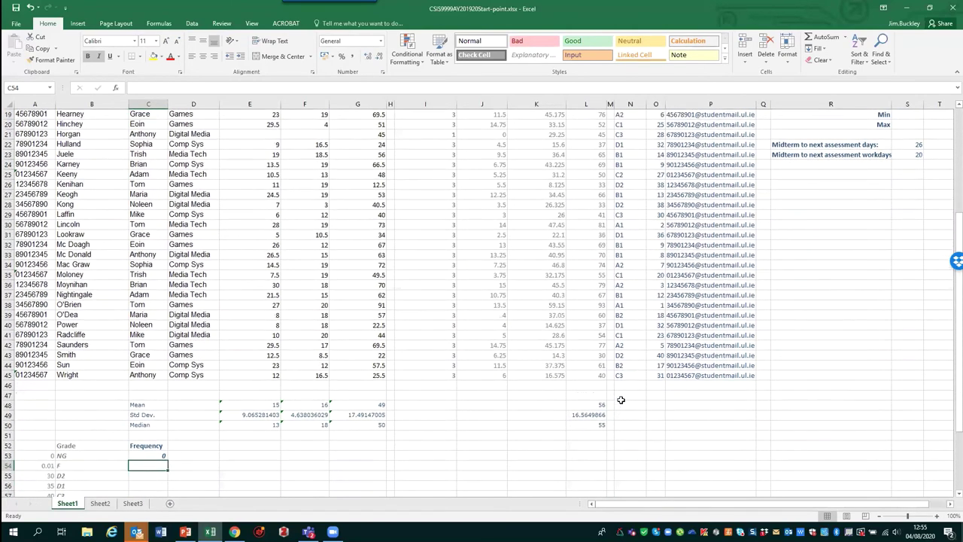
pyautogui.click(157, 336)
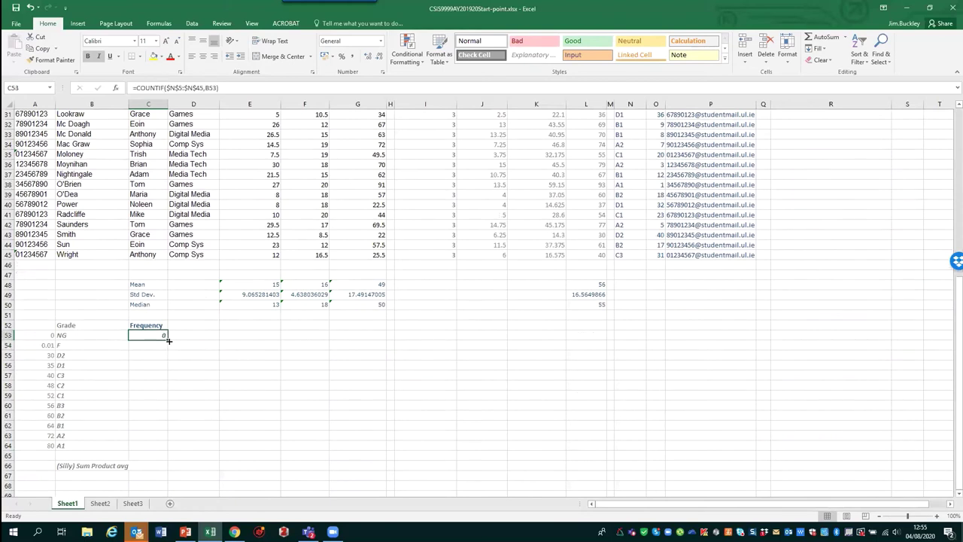
pyautogui.moveTo(166, 339); pyautogui.dragTo(167, 450)
# Step: Check the copied frequency formulas for grades F and C2 and two students' VLOOKUP grades
pyautogui.click(153, 345)
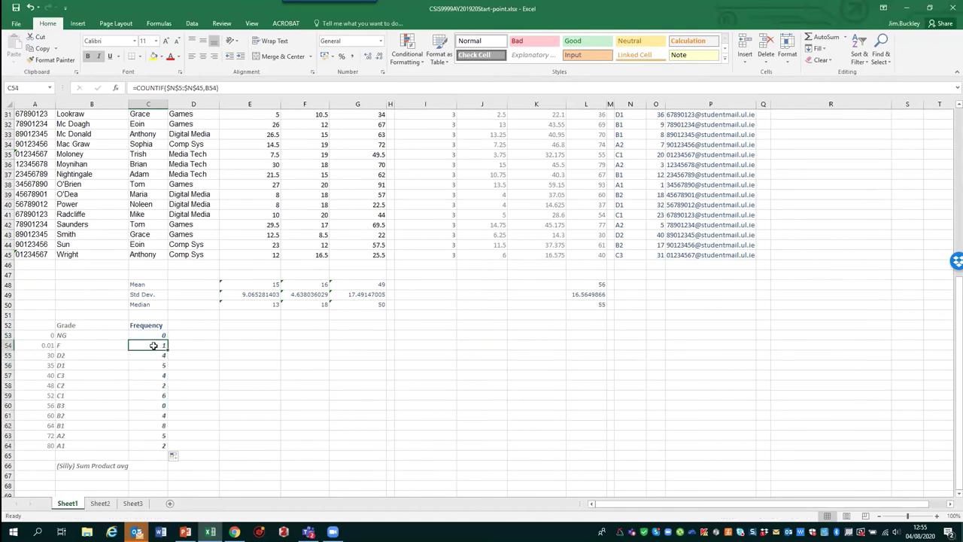
pyautogui.scroll(2, 636, 247)
pyautogui.scroll(5, 636, 247)
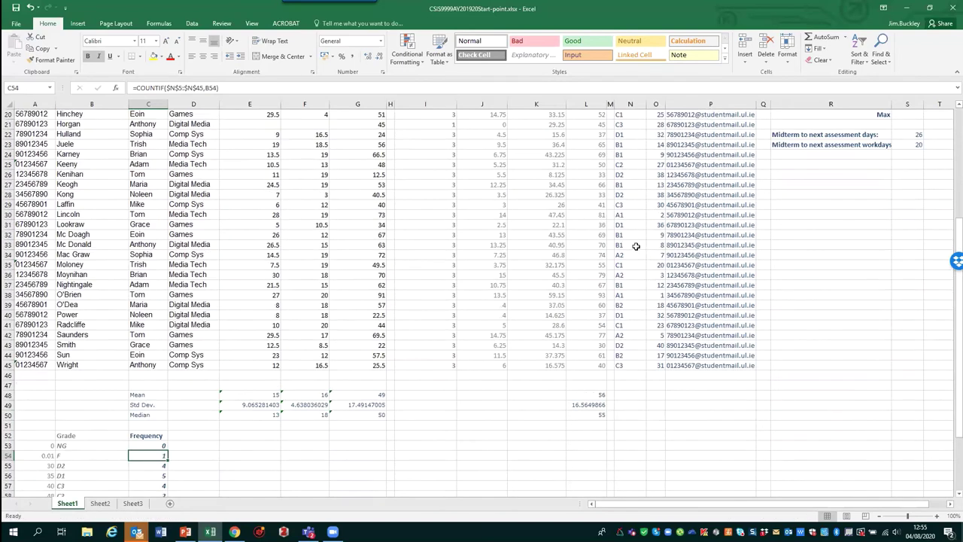
pyautogui.scroll(3, 625, 196)
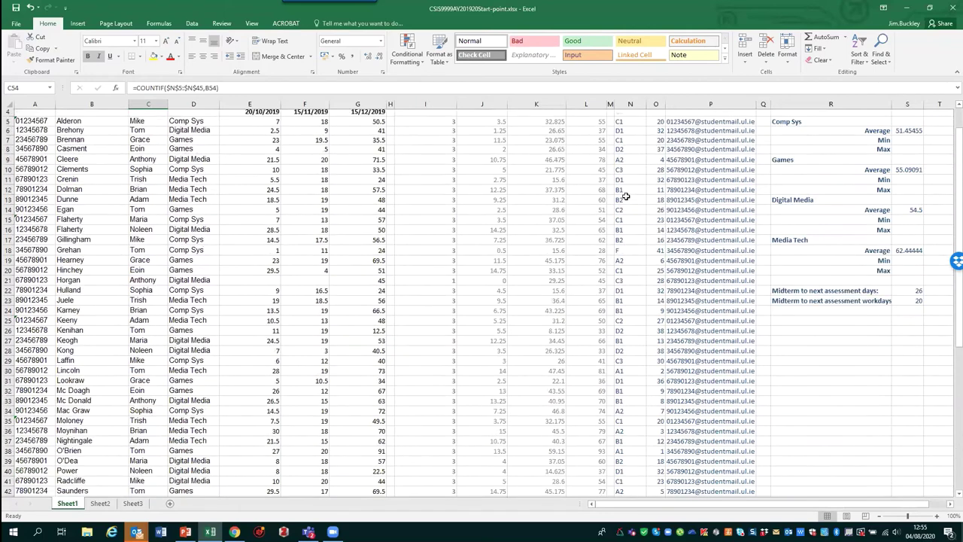
pyautogui.scroll(-10, 625, 196)
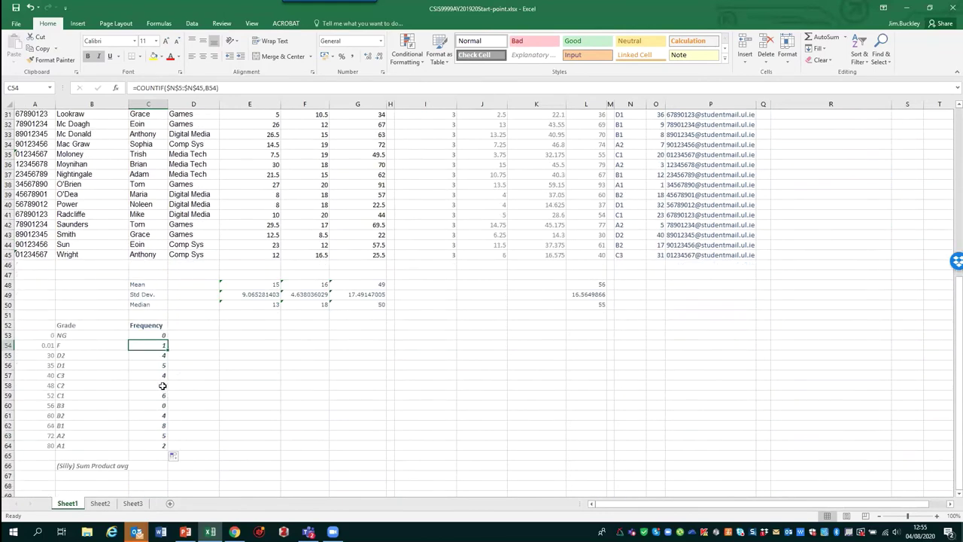
pyautogui.click(166, 386)
pyautogui.scroll(2, 507, 384)
pyautogui.scroll(5, 575, 253)
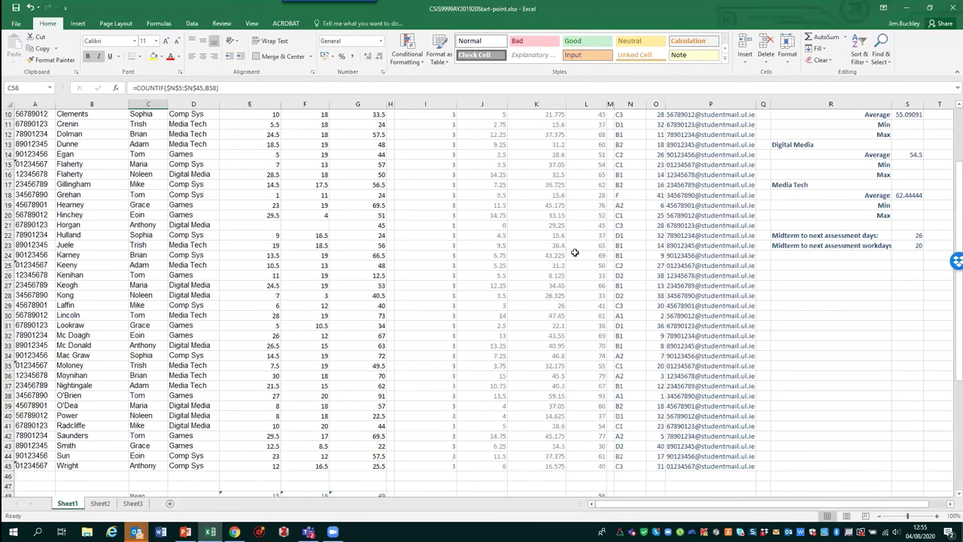
pyautogui.scroll(3, 620, 205)
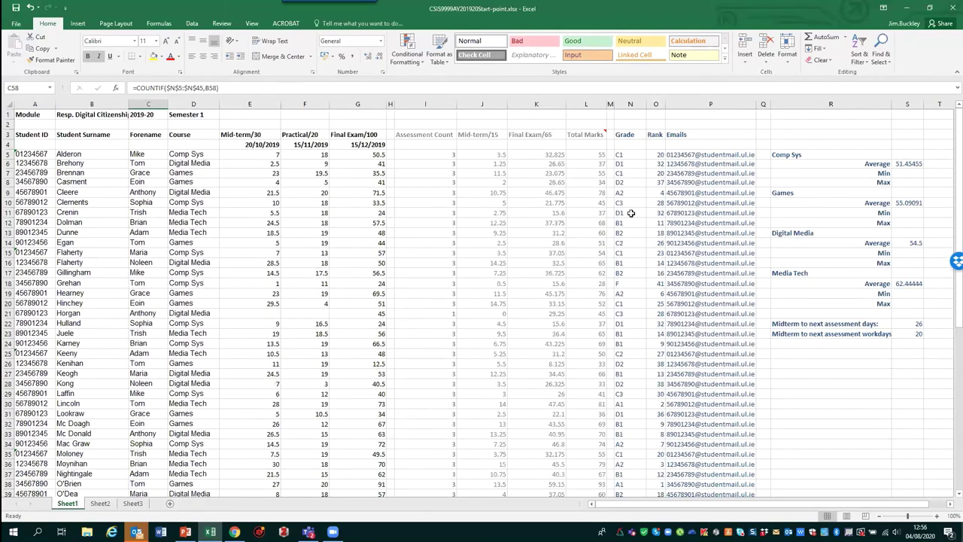
pyautogui.click(628, 241)
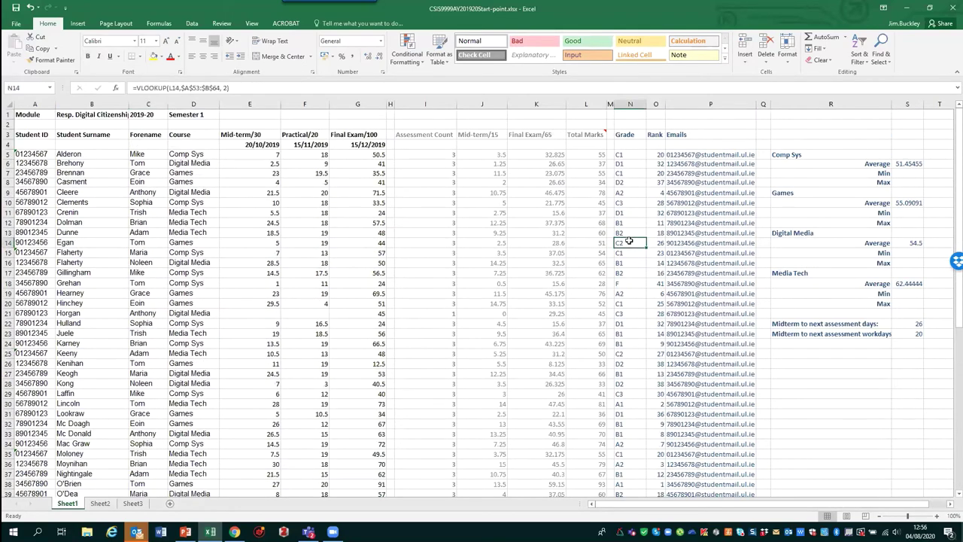
pyautogui.click(629, 353)
pyautogui.scroll(-2, 629, 353)
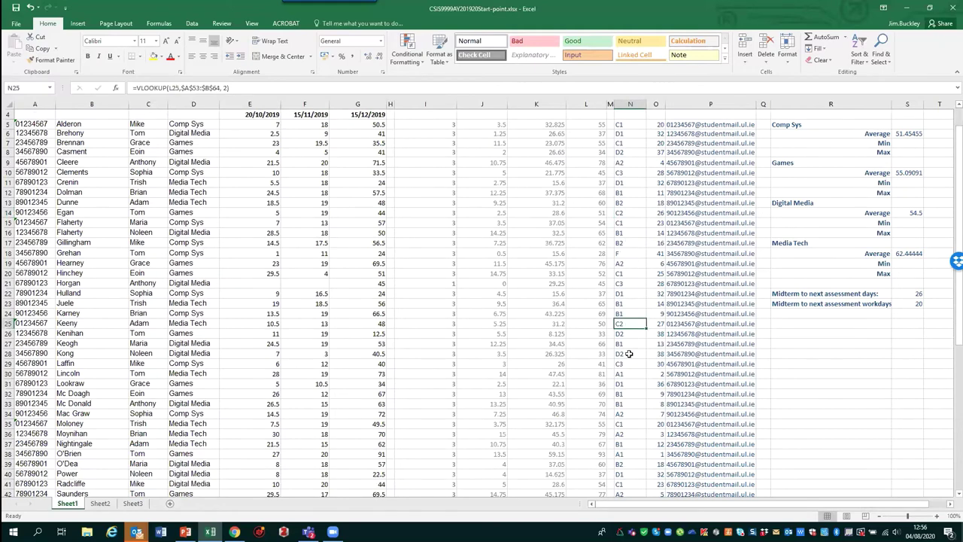
pyautogui.scroll(-4, 629, 353)
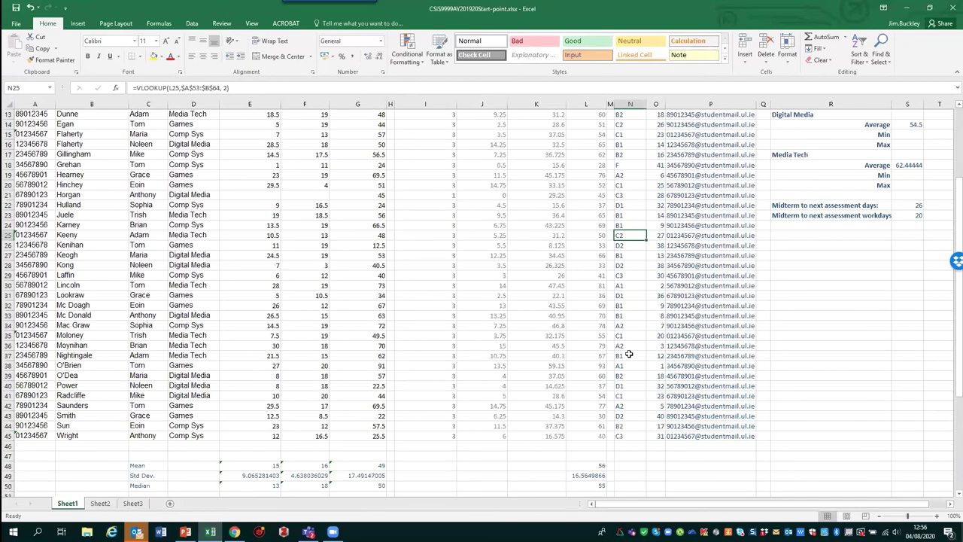
pyautogui.scroll(-6, 629, 353)
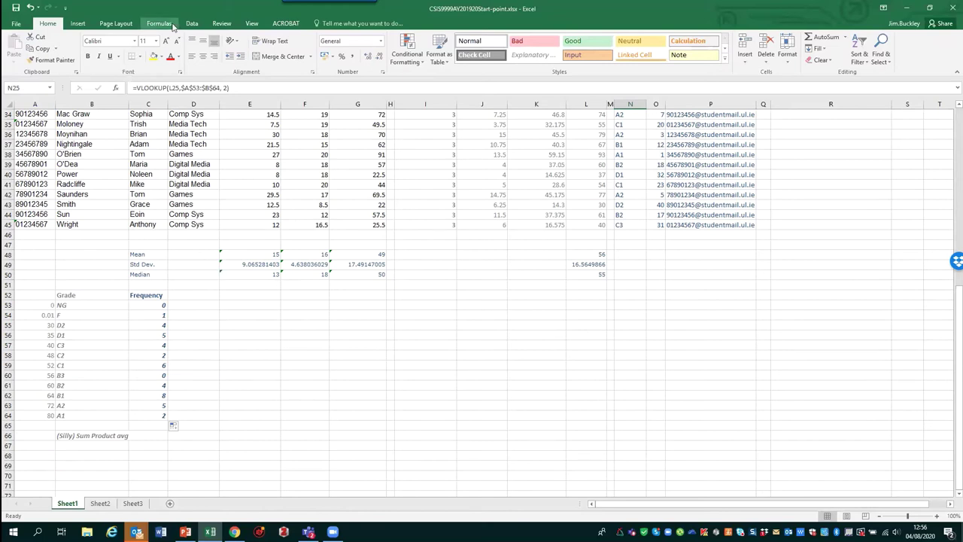
# Step: Preview pie charts under All Charts, close Insert Chart without inserting, and select B53
pyautogui.click(81, 24)
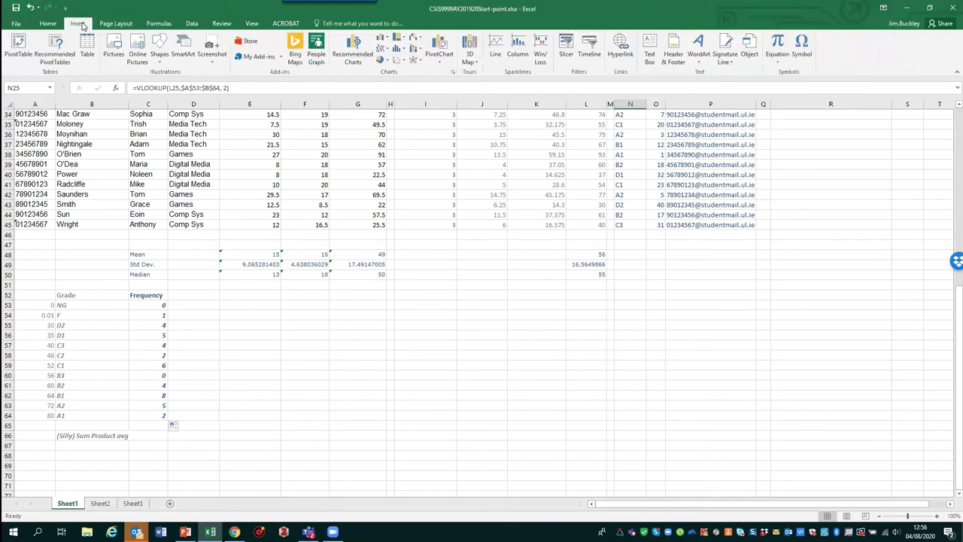
pyautogui.click(350, 57)
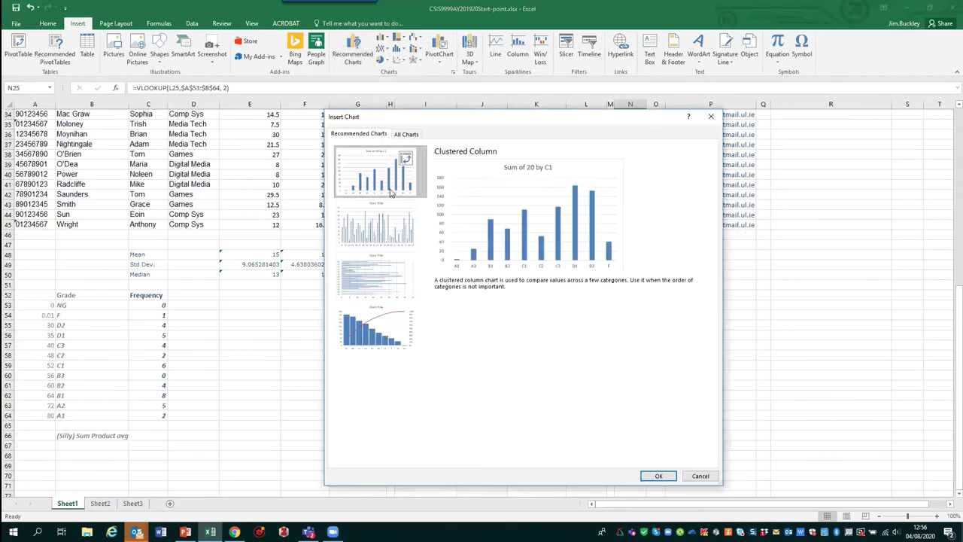
pyautogui.click(405, 135)
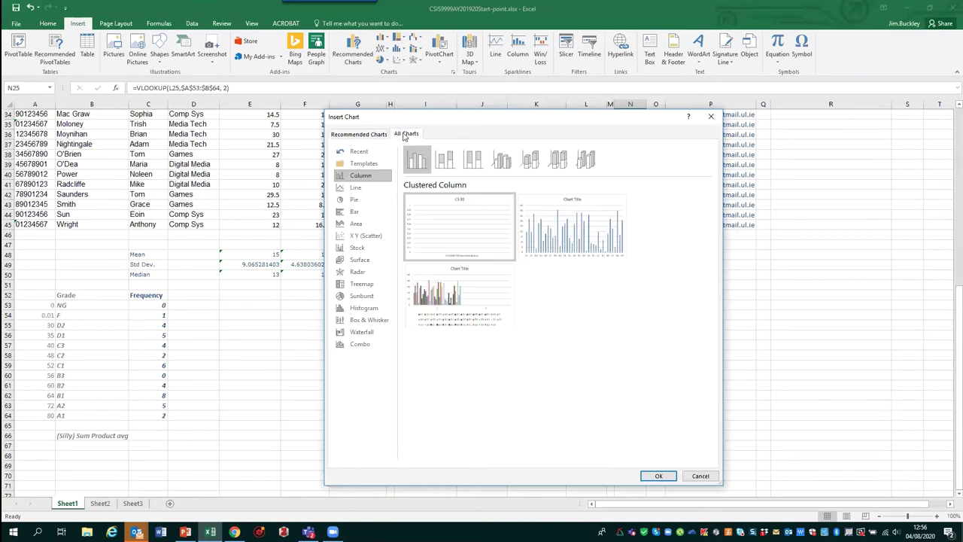
pyautogui.click(353, 199)
pyautogui.moveTo(567, 219)
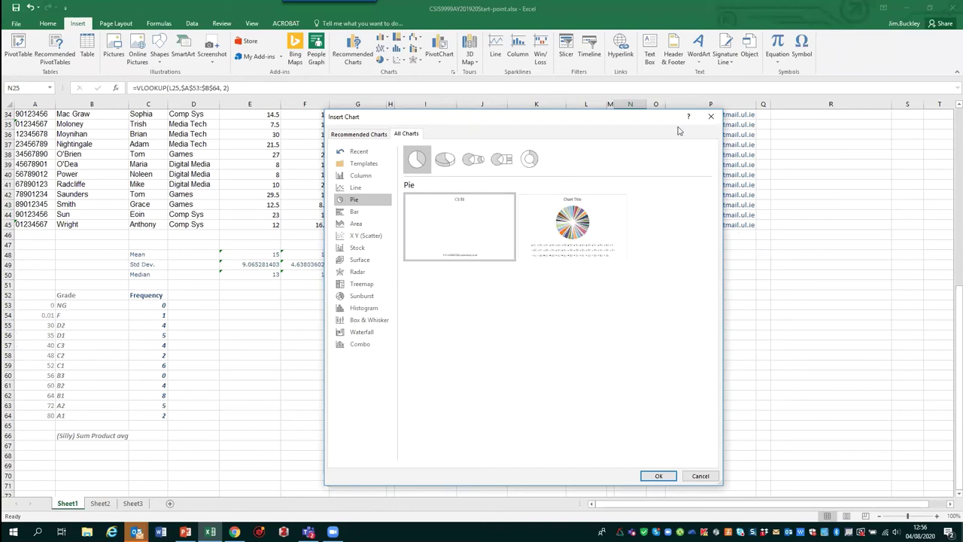
pyautogui.click(710, 116)
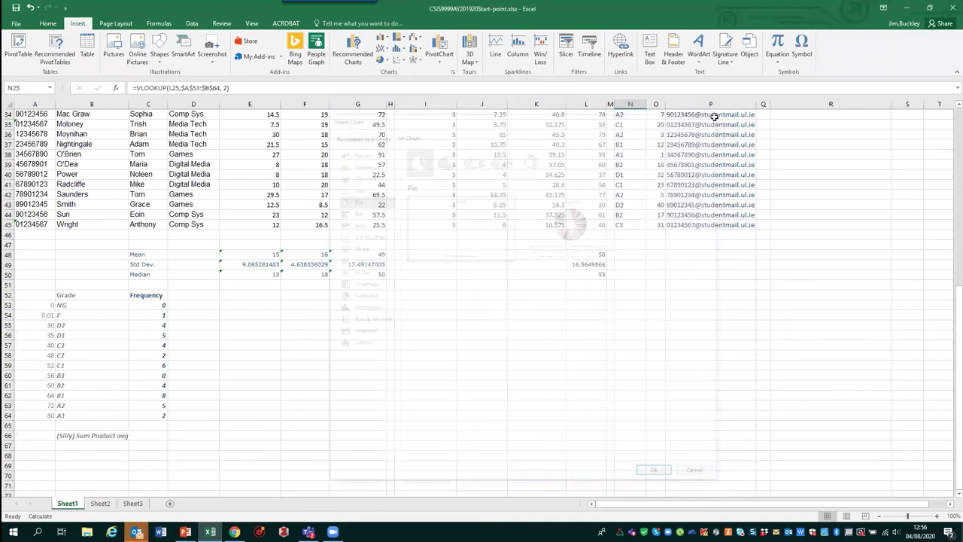
pyautogui.click(61, 304)
# Step: Insert a clustered column chart of B53:C64 and move it beside the frequency table
pyautogui.moveTo(105, 335); pyautogui.dragTo(164, 415)
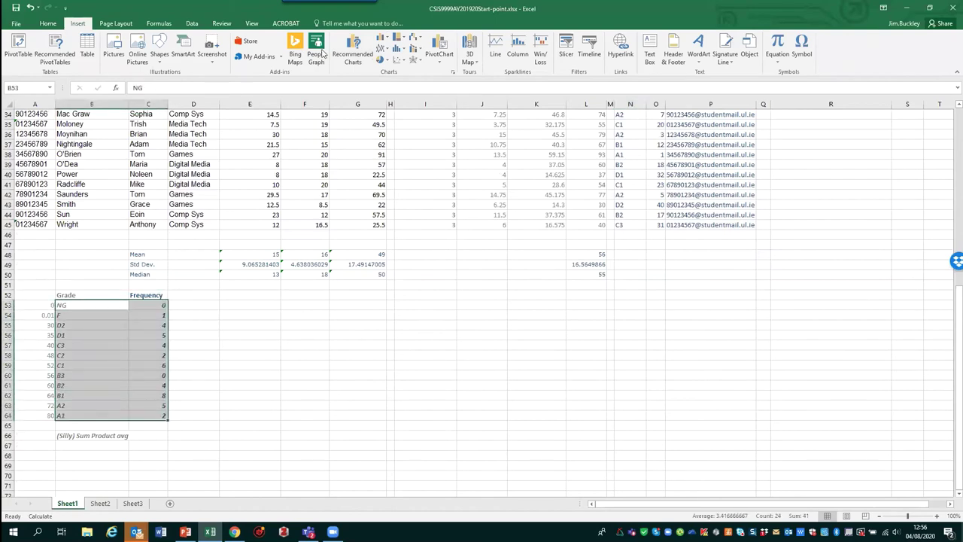
pyautogui.click(357, 51)
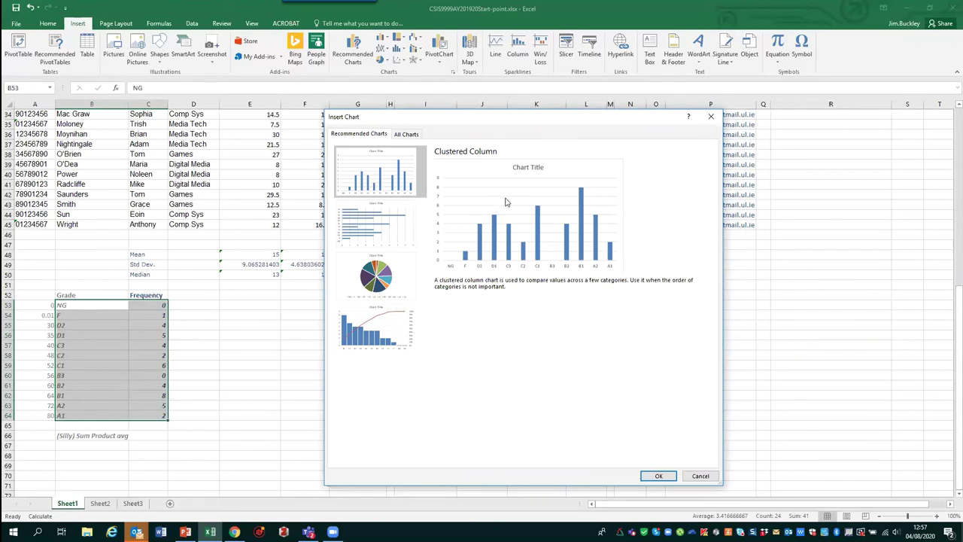
pyautogui.click(380, 277)
pyautogui.click(366, 173)
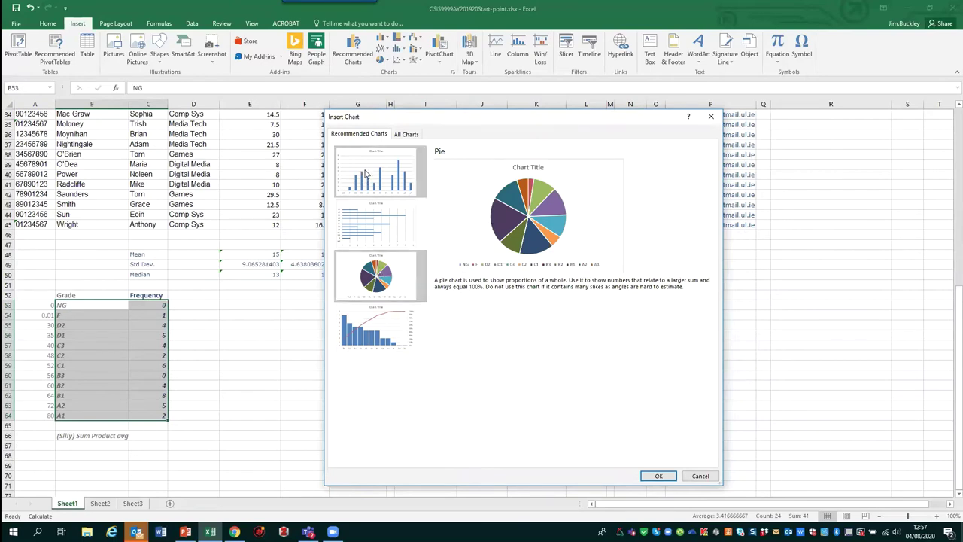
pyautogui.doubleClick(367, 173)
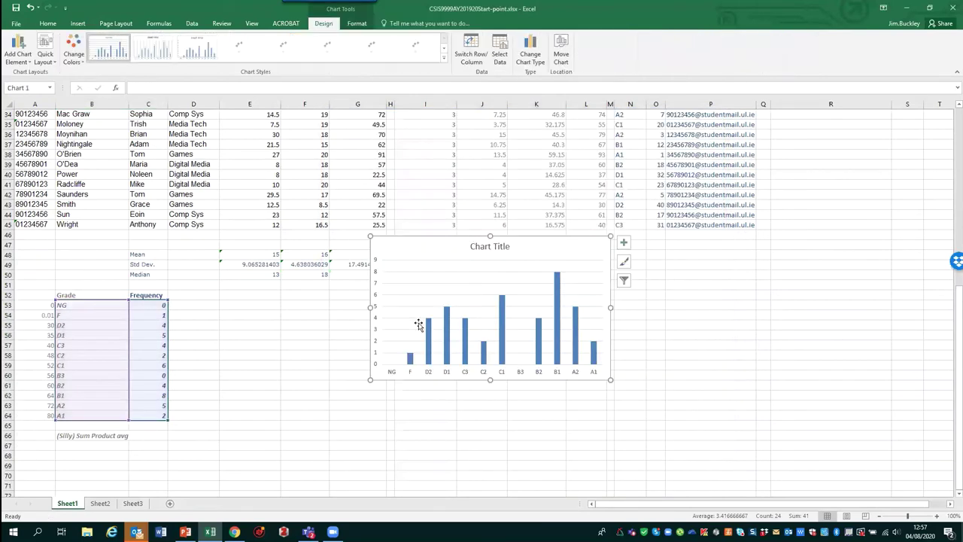
pyautogui.moveTo(464, 236)
pyautogui.mouseDown()
pyautogui.moveTo(359, 298)
pyautogui.moveTo(313, 292)
pyautogui.mouseUp()
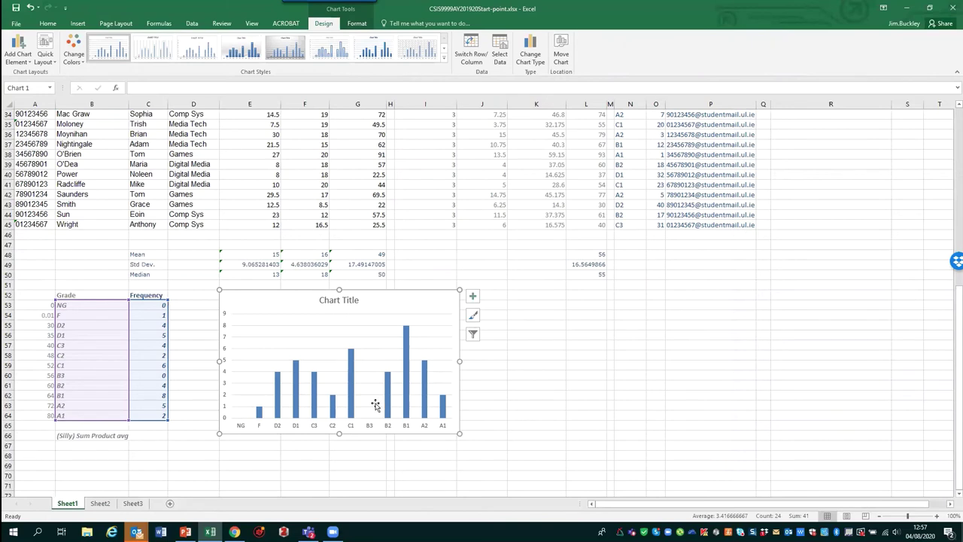
pyautogui.click(159, 437)
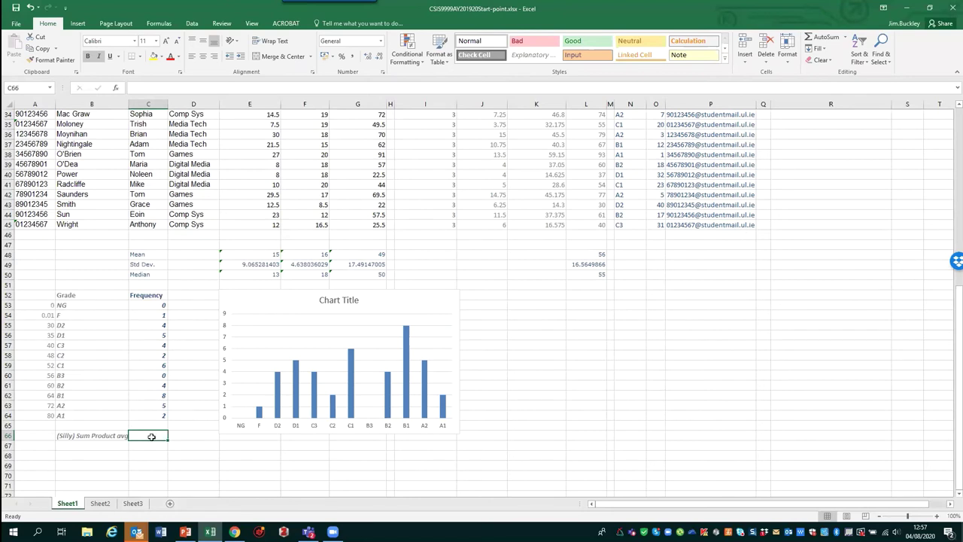
# Step: Enter =SUMPRODUCT(A53:A64, B53:B64) in C66, which returns 0
pyautogui.write('=sum')
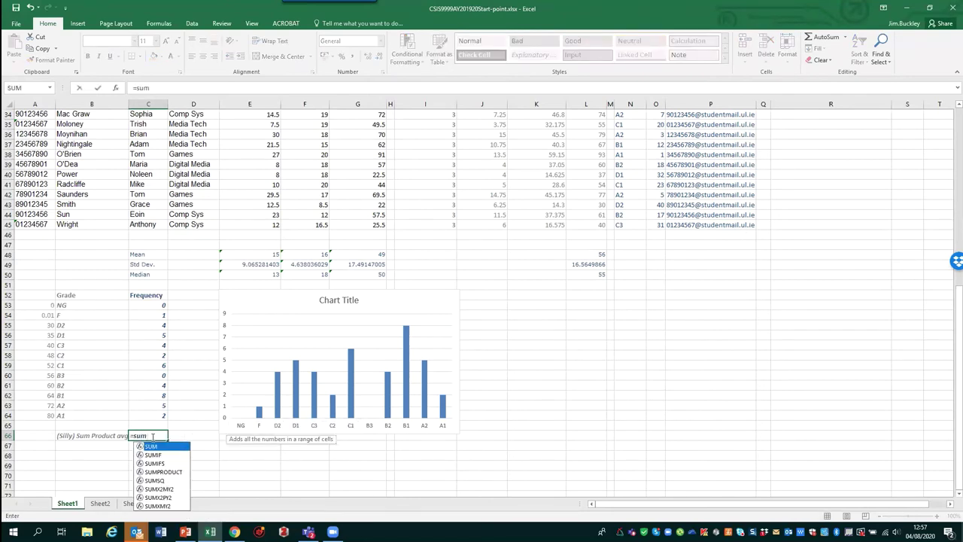
pyautogui.write('produ')
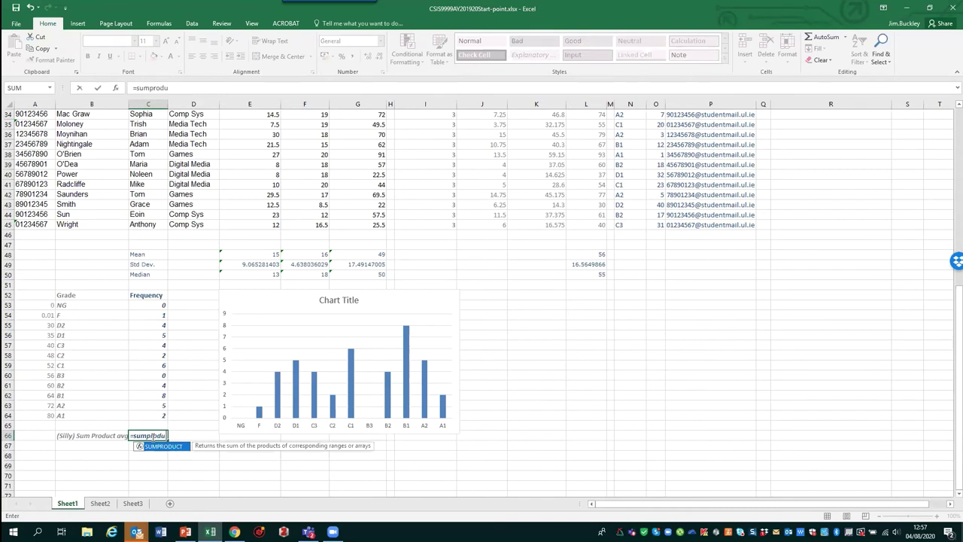
pyautogui.write('ct(')
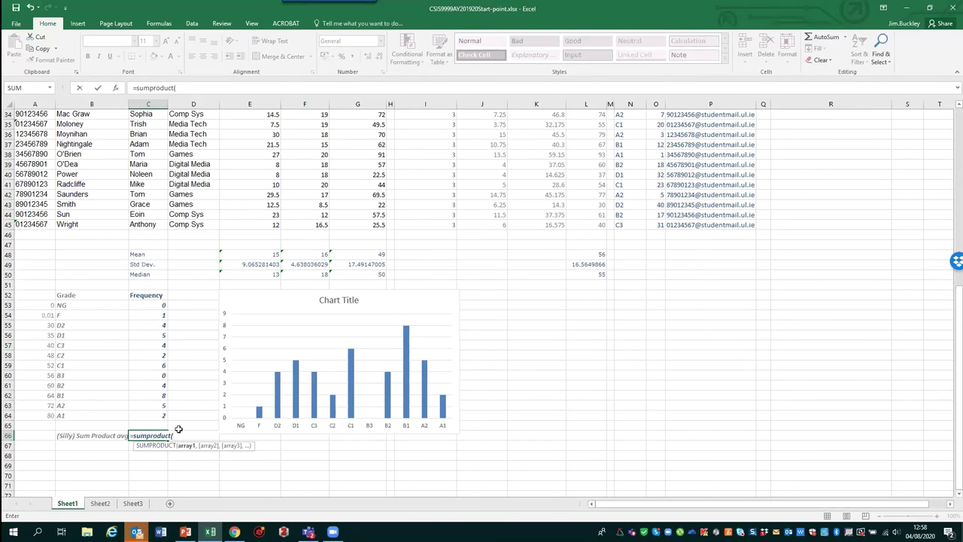
pyautogui.write('A53')
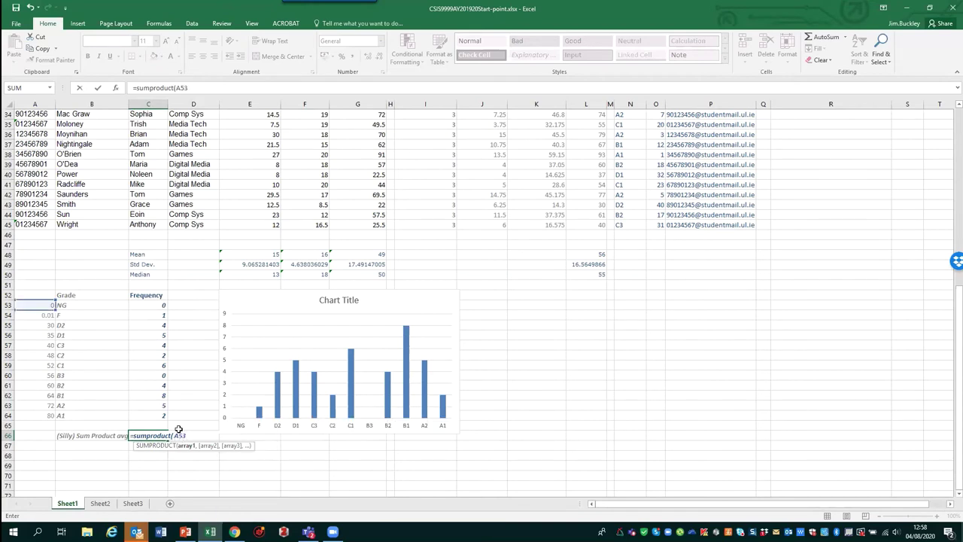
pyautogui.write(':A64, ')
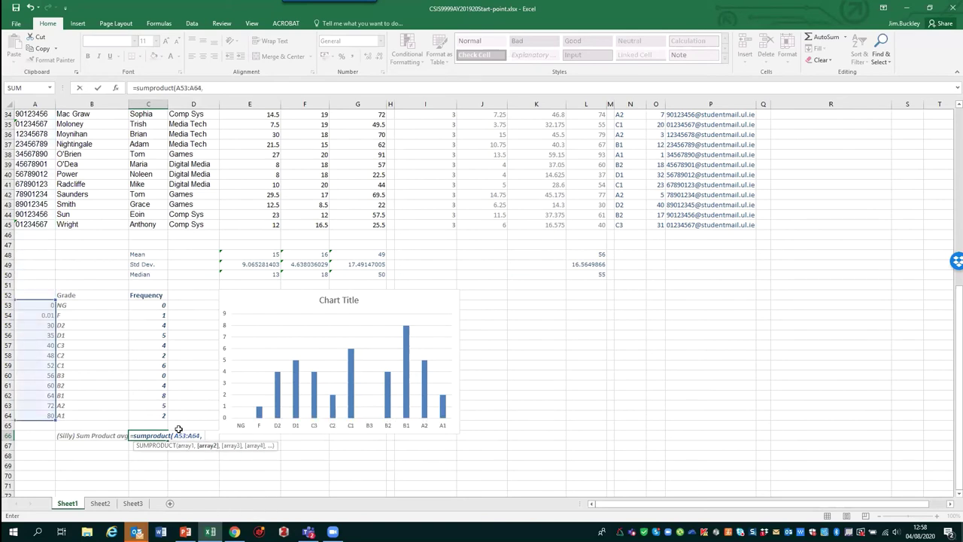
pyautogui.write('B53')
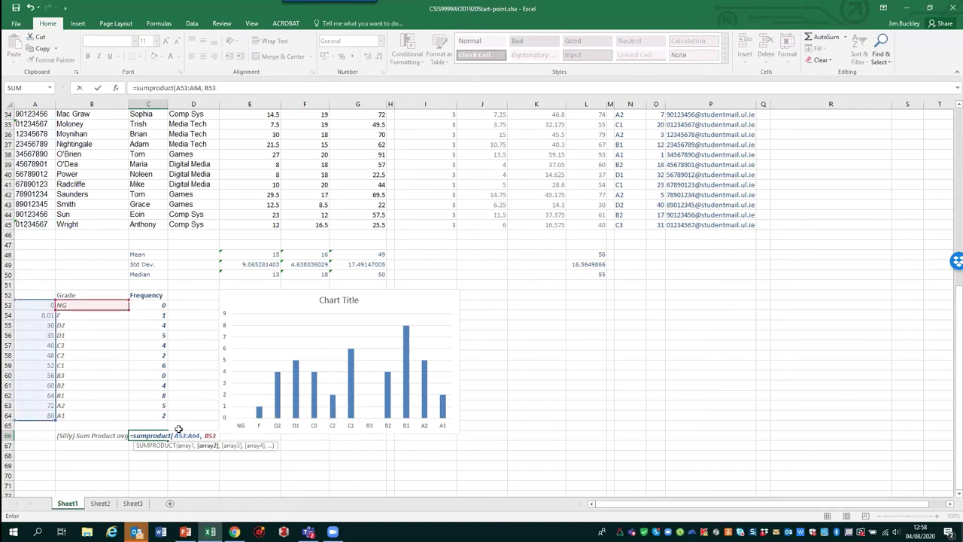
pyautogui.write(':B64)')
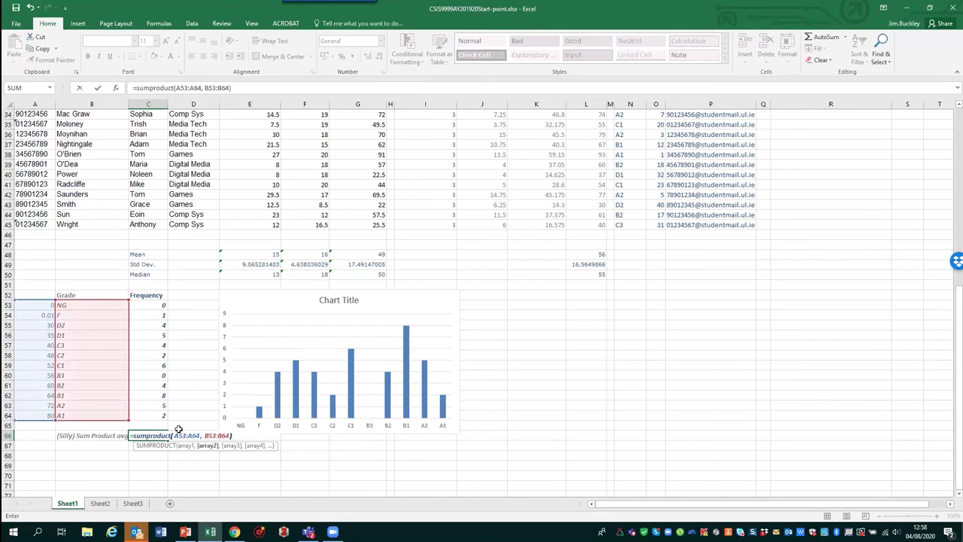
pyautogui.press('Return')
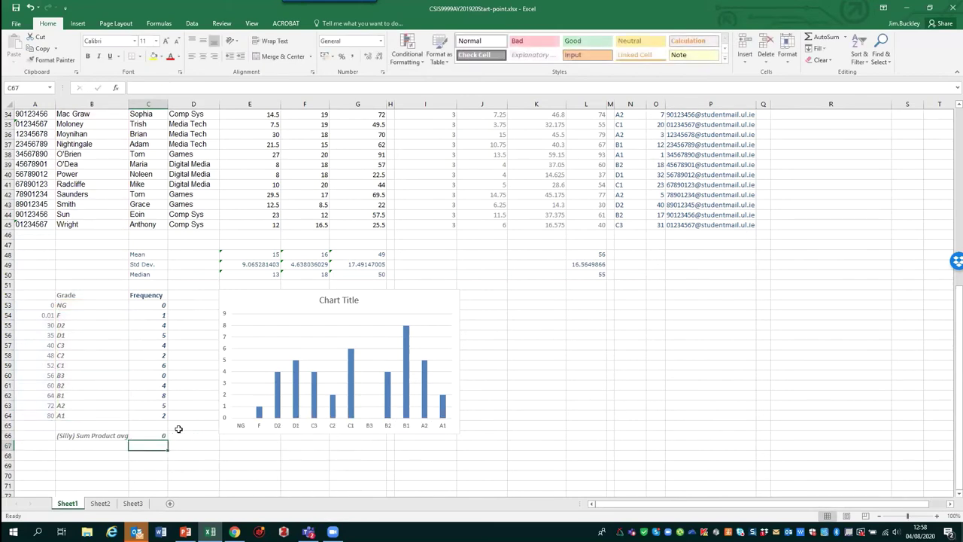
pyautogui.click(159, 436)
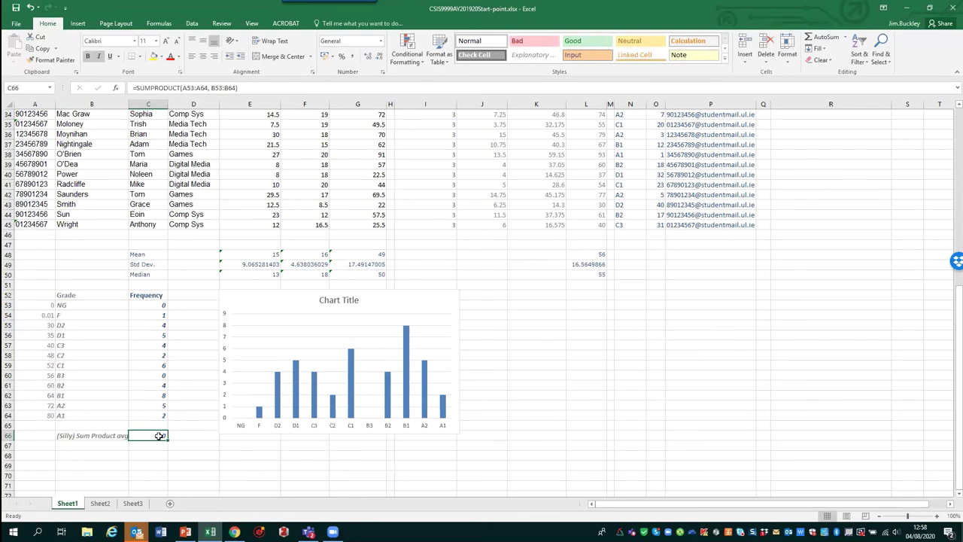
# Step: Change C66's second SUMPRODUCT range from B53:B64 to C53:C64, giving 2135.01
pyautogui.click(215, 88)
pyautogui.press('BackSpace')
pyautogui.write('C')
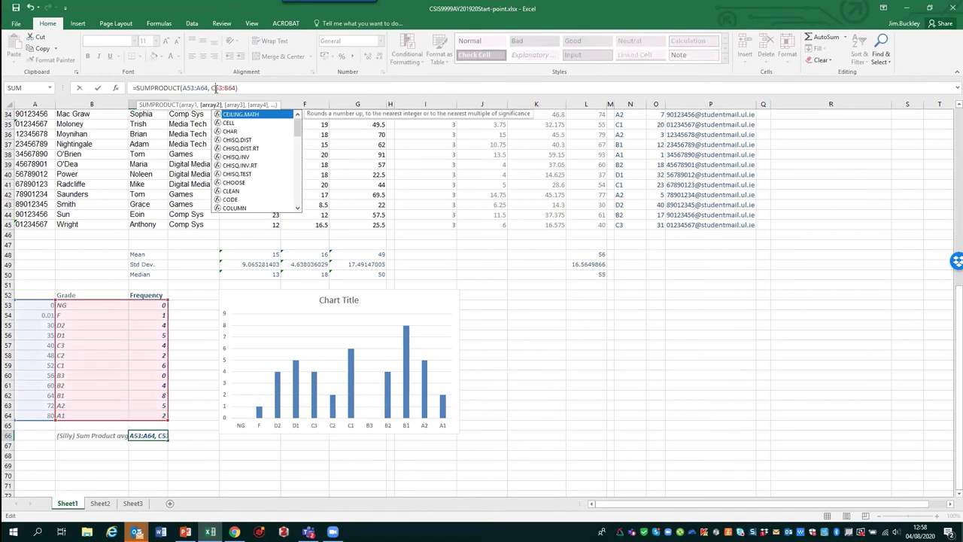
pyautogui.press('Right')
pyautogui.press('Right')
pyautogui.press('Right')
pyautogui.press('Right')
pyautogui.press('BackSpace')
pyautogui.write('C')
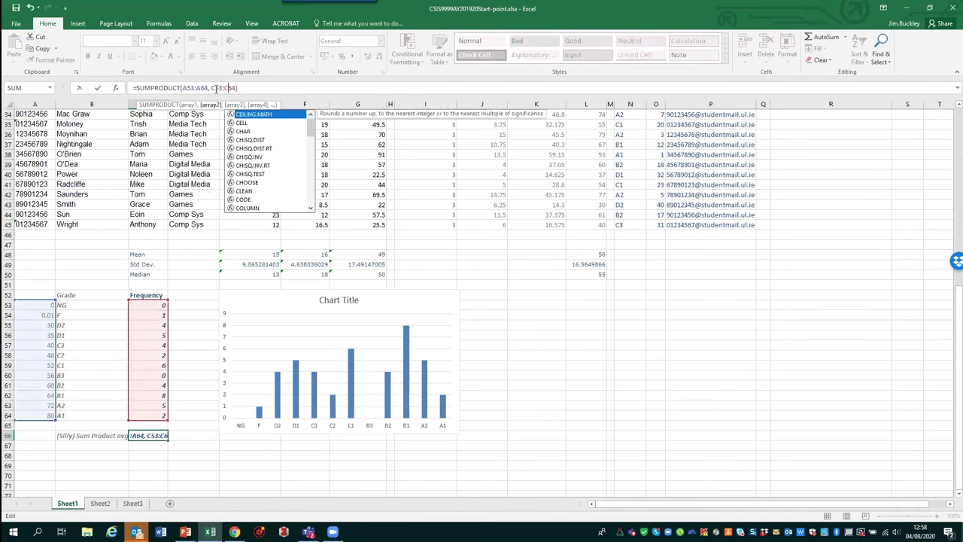
pyautogui.click(197, 362)
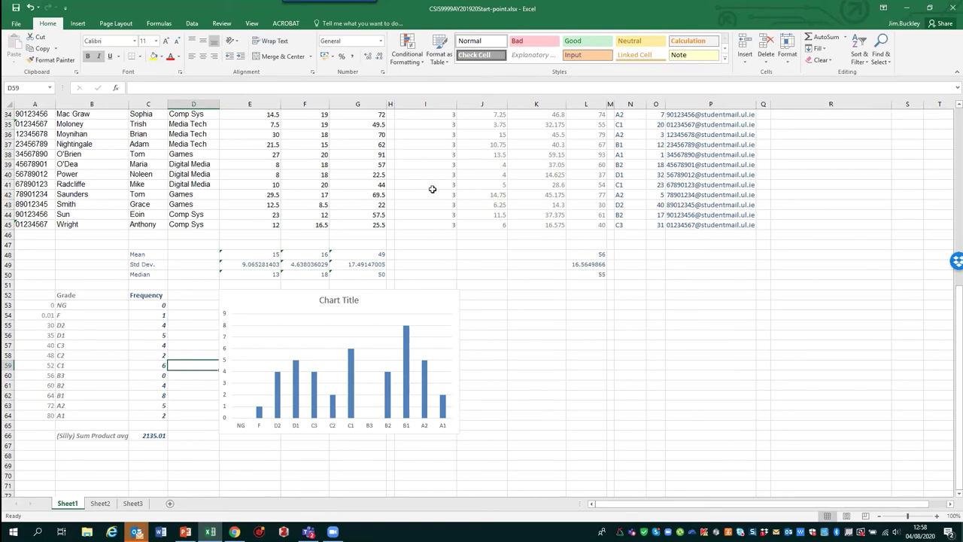
pyautogui.scroll(7, 433, 246)
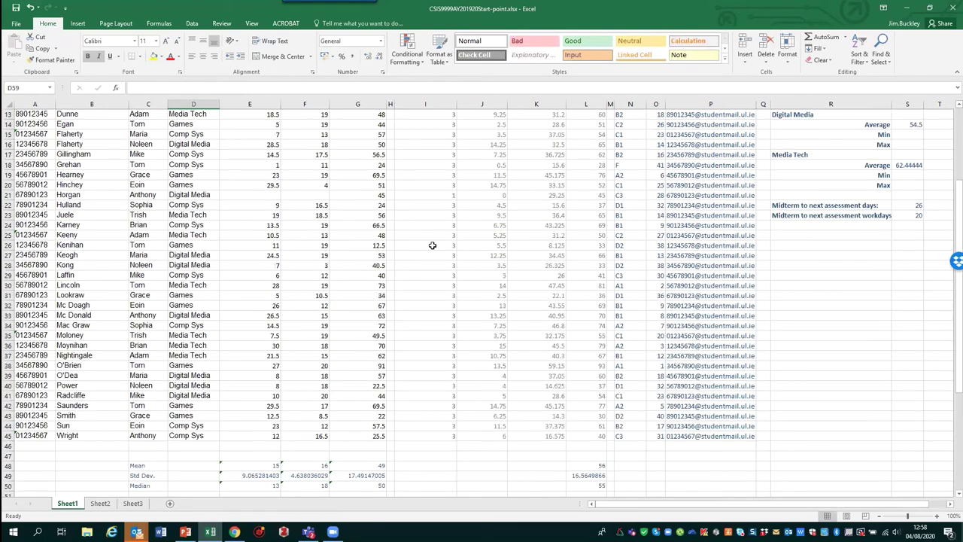
pyautogui.scroll(4, 389, 232)
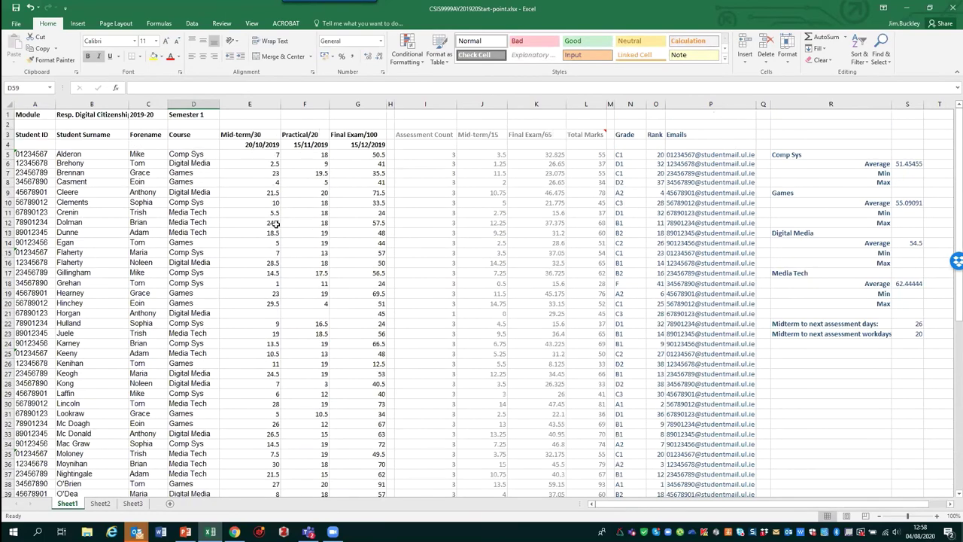
pyautogui.click(249, 104)
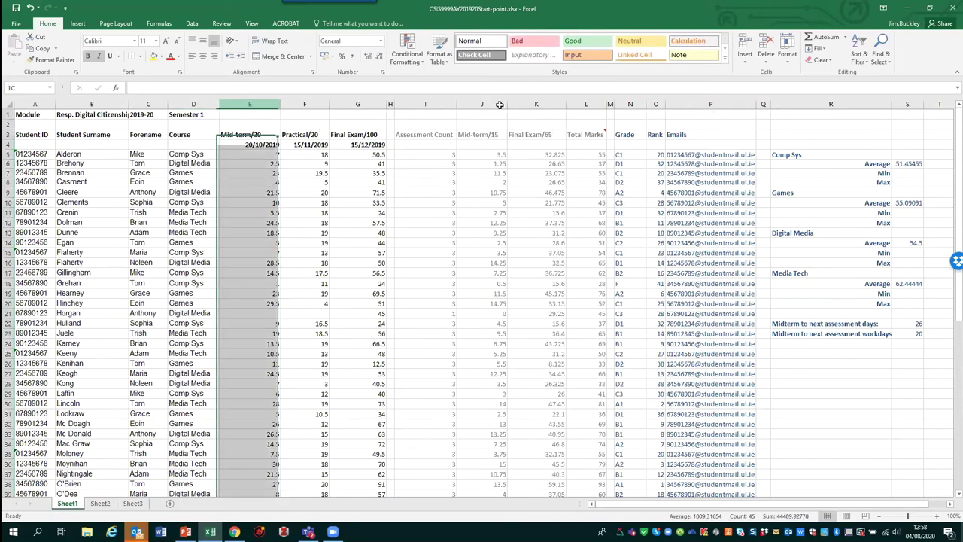
pyautogui.moveTo(499, 104); pyautogui.dragTo(588, 102)
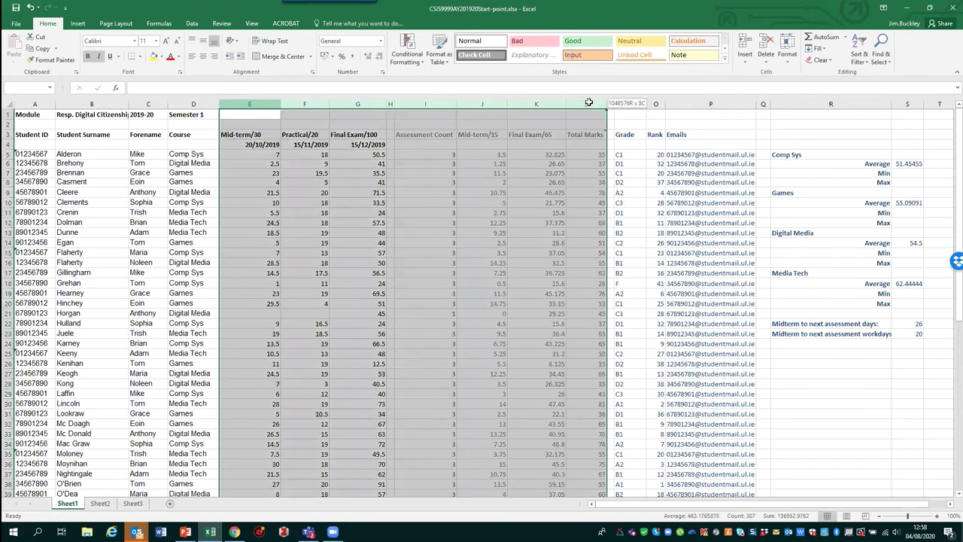
pyautogui.rightClick(491, 105)
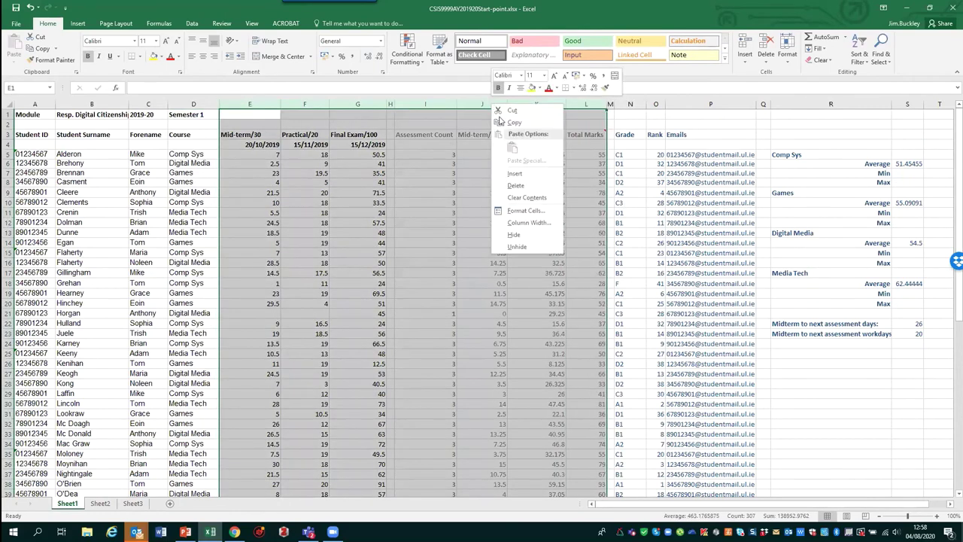
pyautogui.click(512, 238)
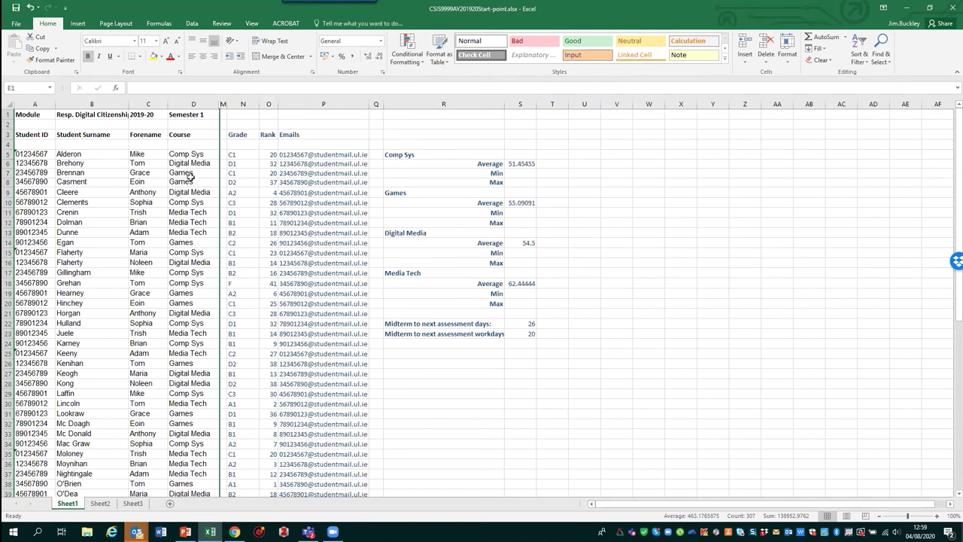
pyautogui.rightClick(219, 105)
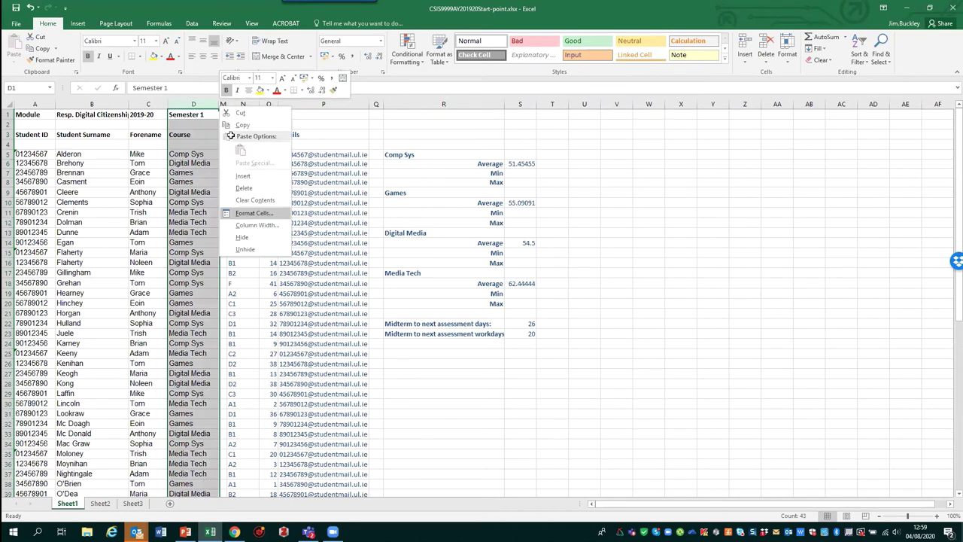
pyautogui.click(219, 105)
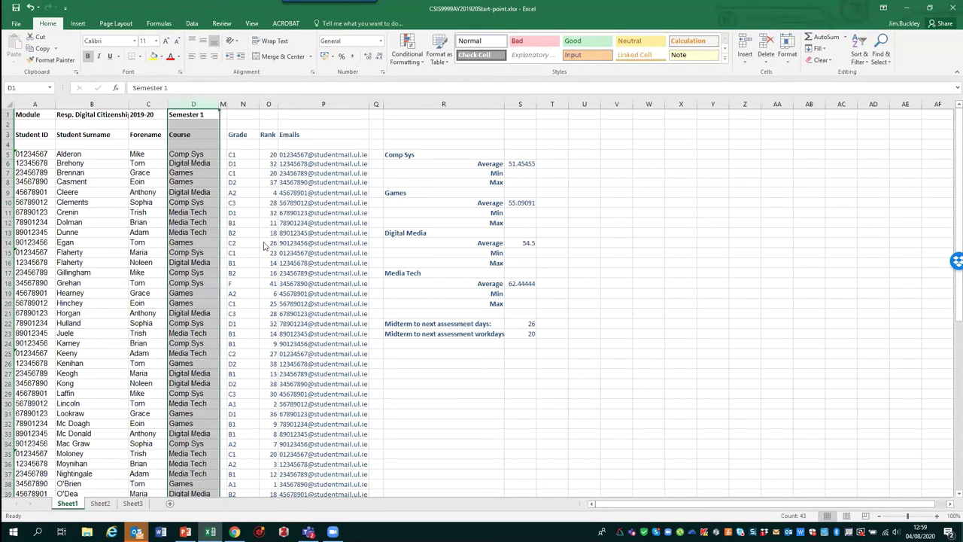
pyautogui.hotkey('ctrl', 'z')
pyautogui.click(311, 210)
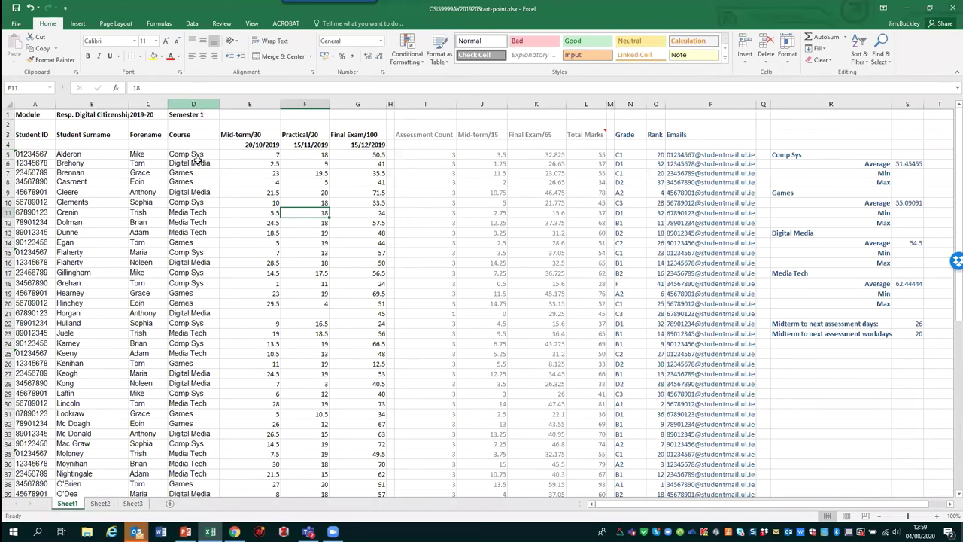
pyautogui.click(193, 104)
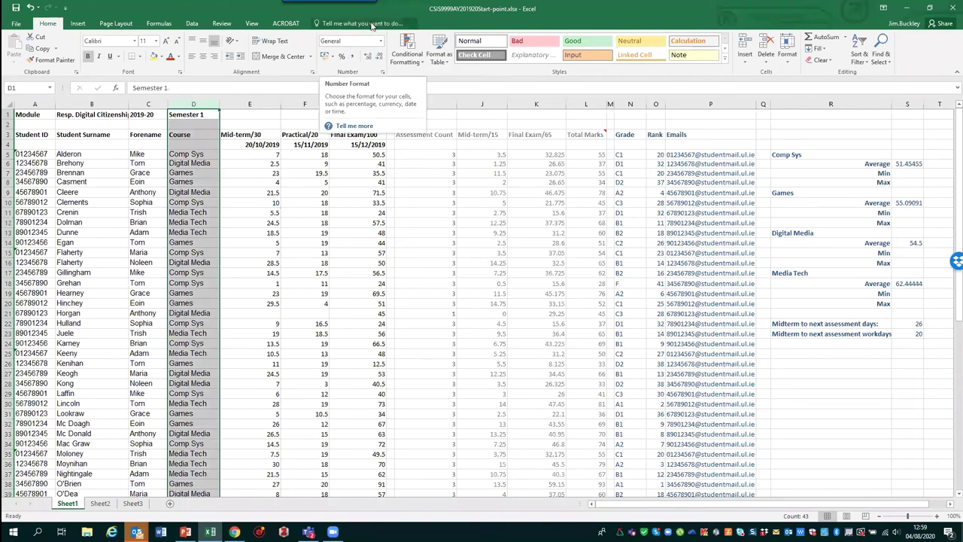
pyautogui.click(371, 25)
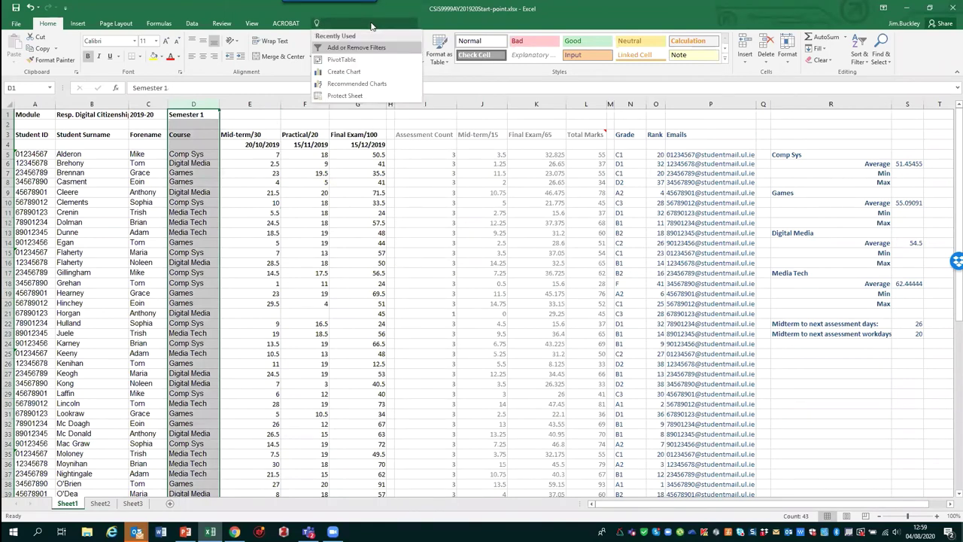
pyautogui.write('filter')
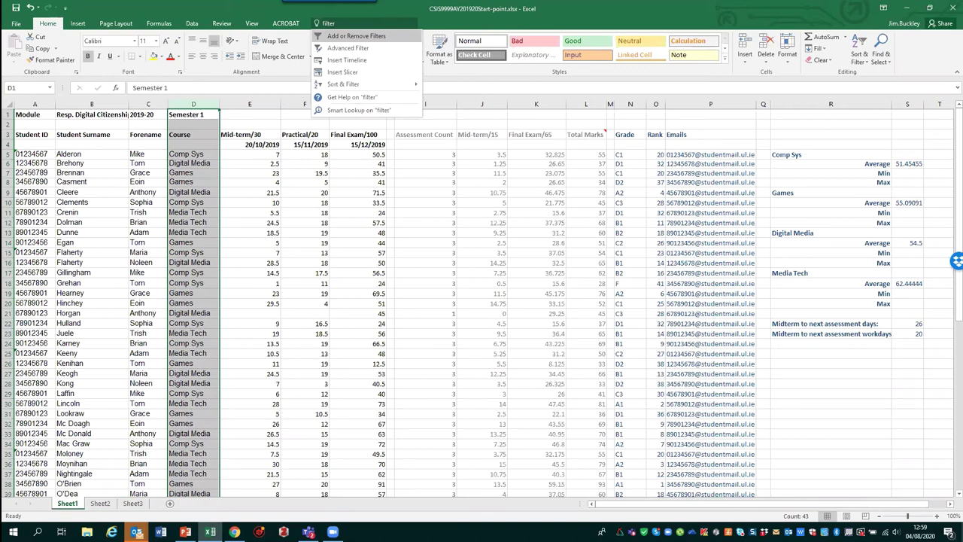
pyautogui.click(386, 36)
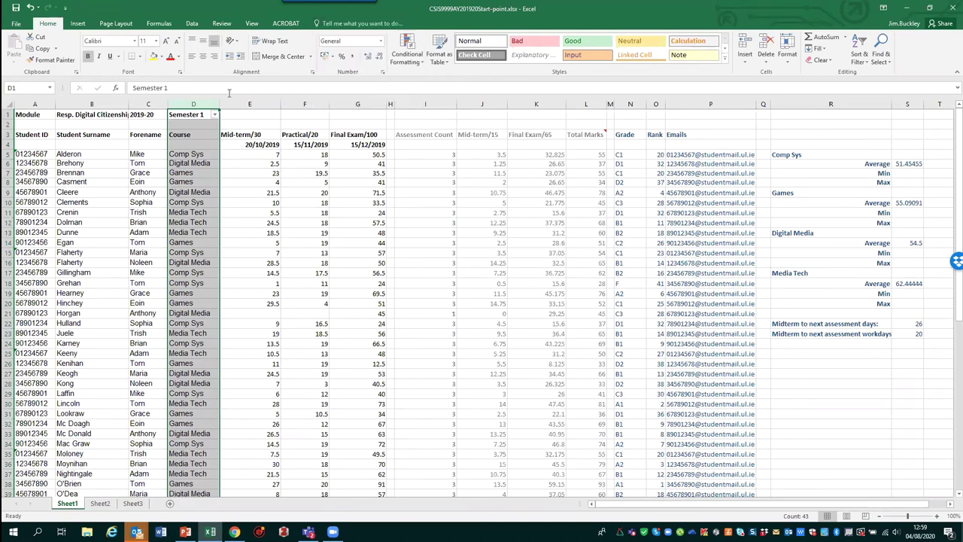
pyautogui.click(215, 114)
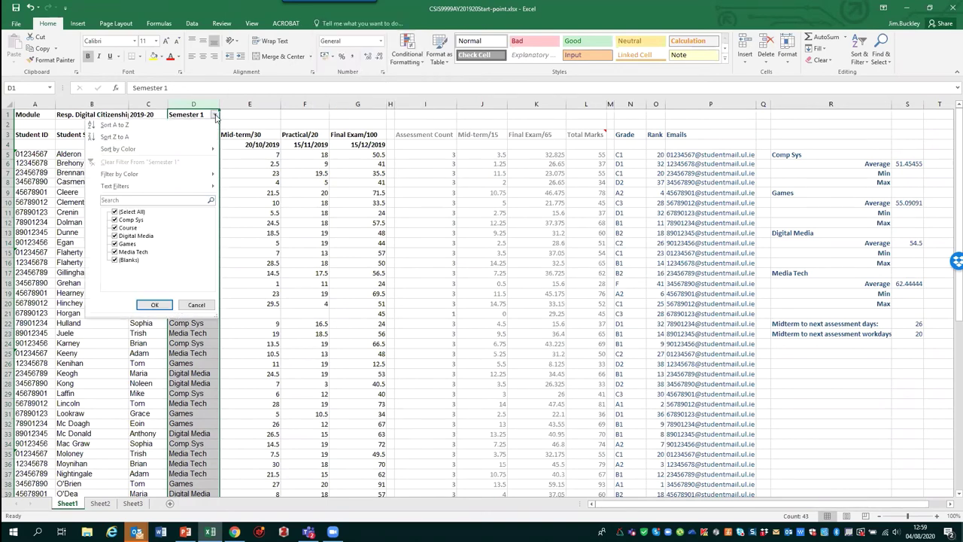
pyautogui.click(114, 212)
pyautogui.click(115, 220)
pyautogui.click(155, 305)
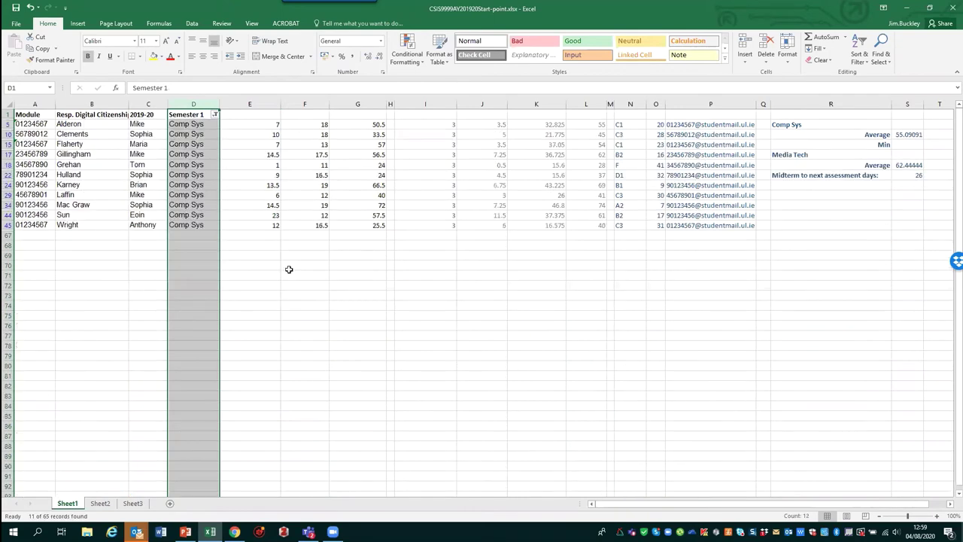
pyautogui.click(214, 114)
pyautogui.click(116, 236)
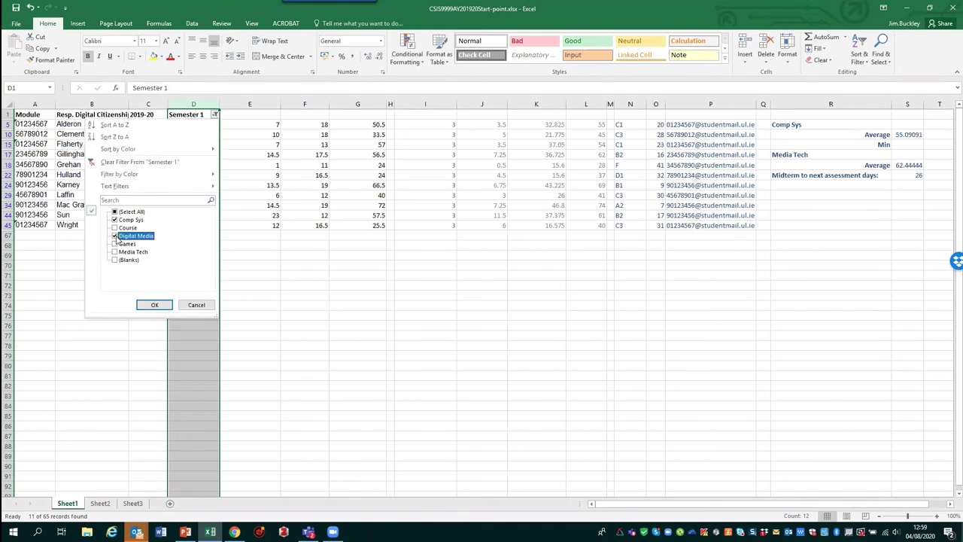
pyautogui.click(154, 307)
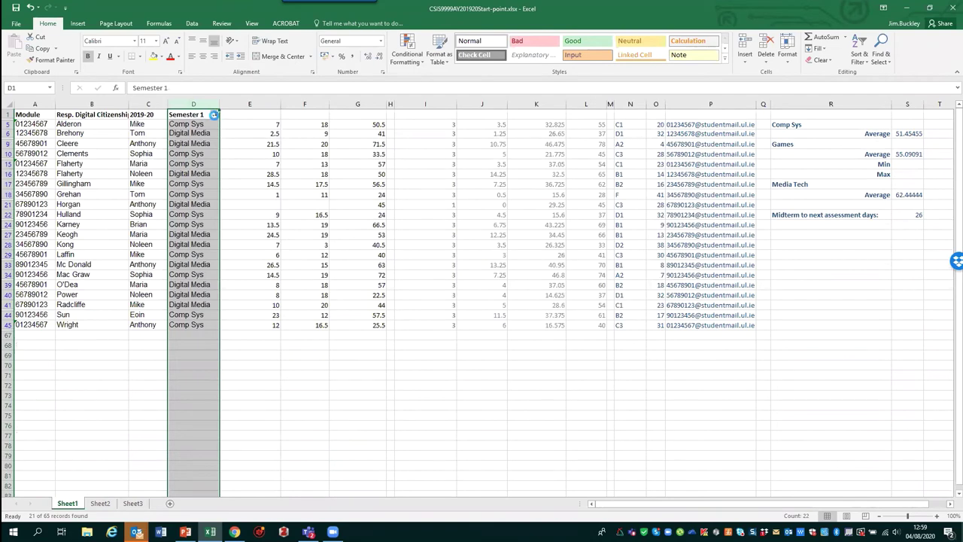
pyautogui.click(214, 114)
pyautogui.click(116, 220)
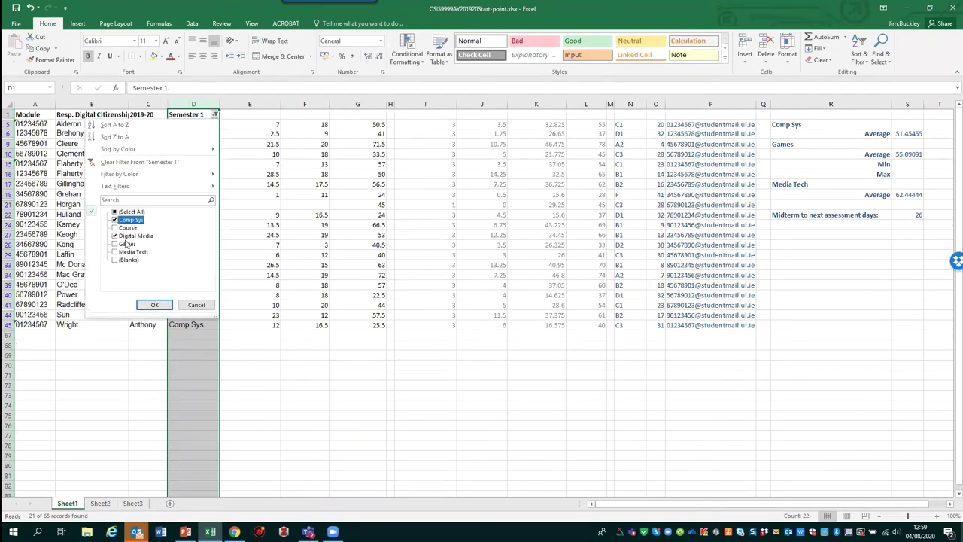
pyautogui.click(150, 304)
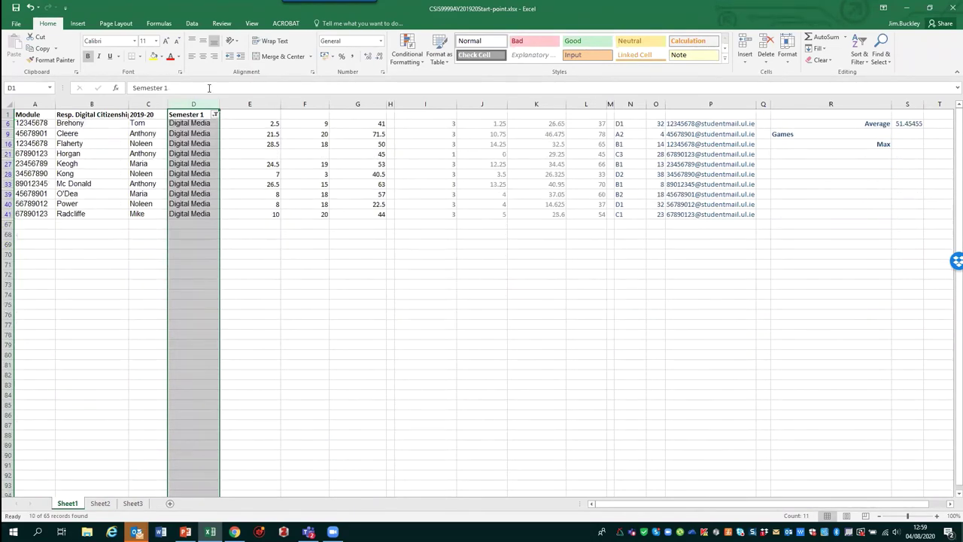
pyautogui.click(367, 25)
pyautogui.write('filter')
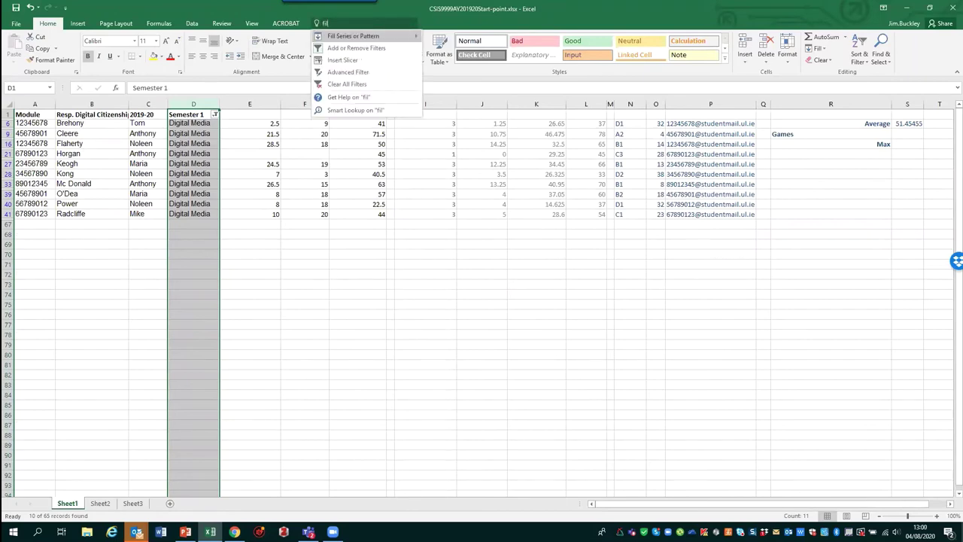
pyautogui.click(374, 37)
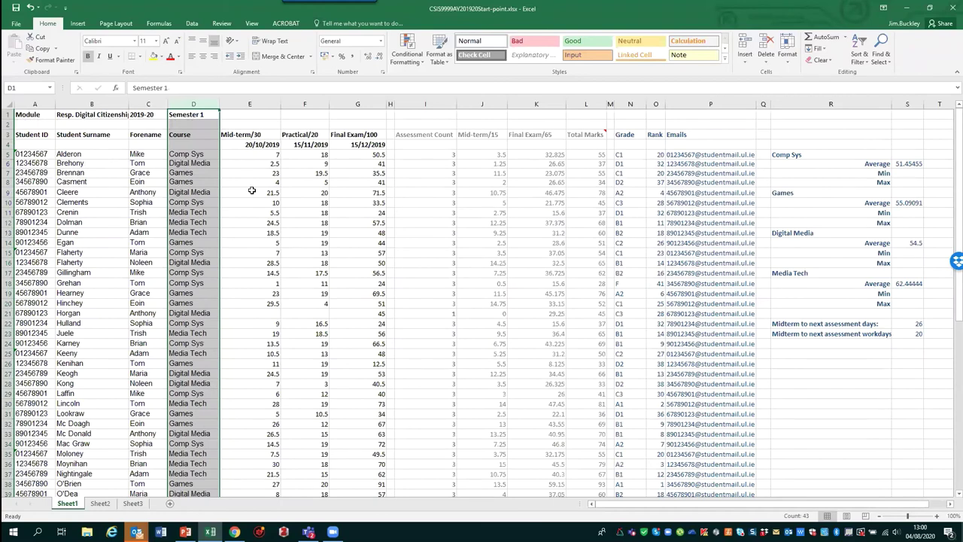
# Step: Scroll down to review the summary and chart area, then scroll back up
pyautogui.scroll(-4, 252, 191)
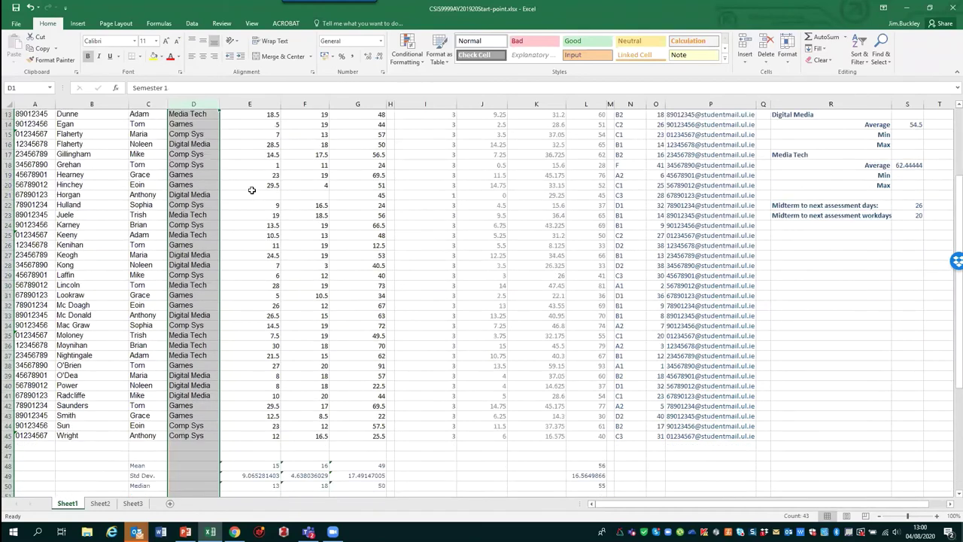
pyautogui.scroll(-1, 253, 190)
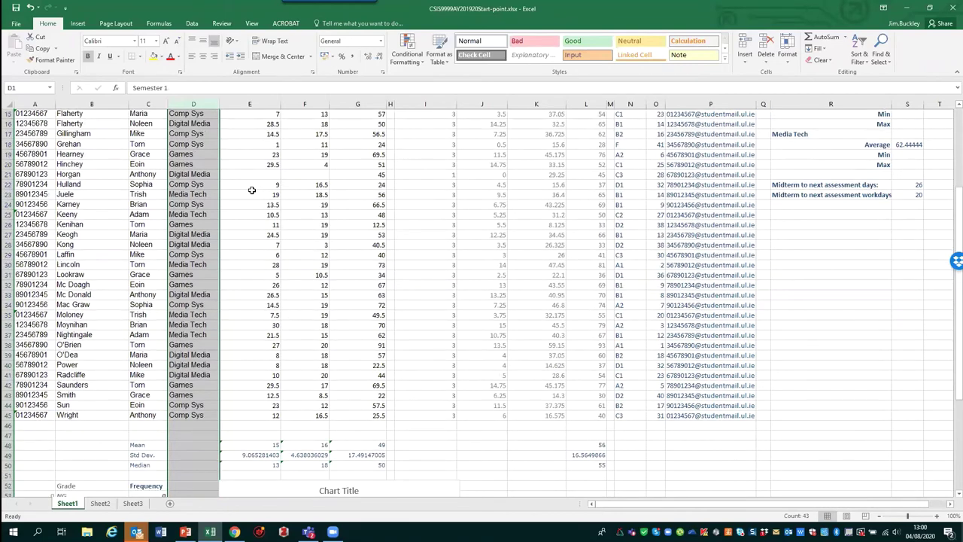
pyautogui.scroll(2, 252, 190)
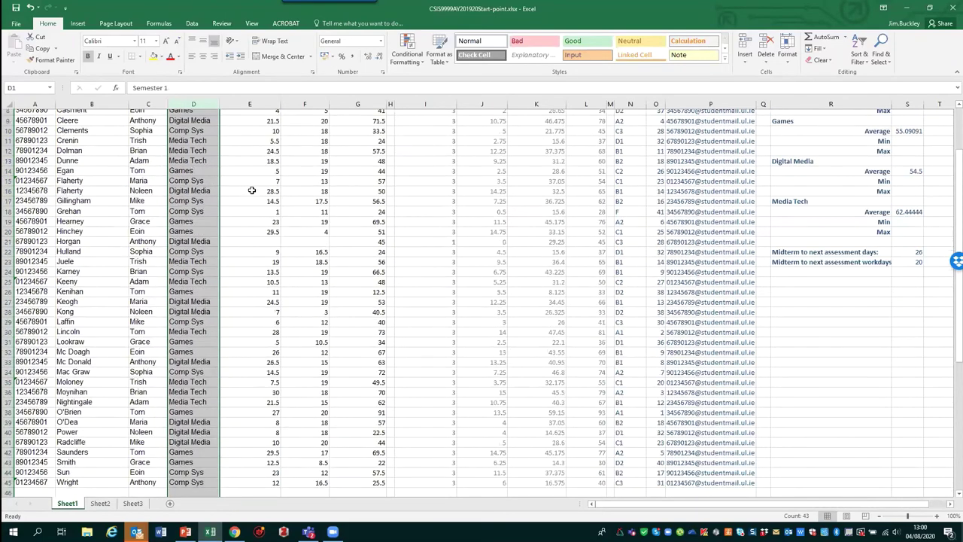
pyautogui.scroll(3, 252, 191)
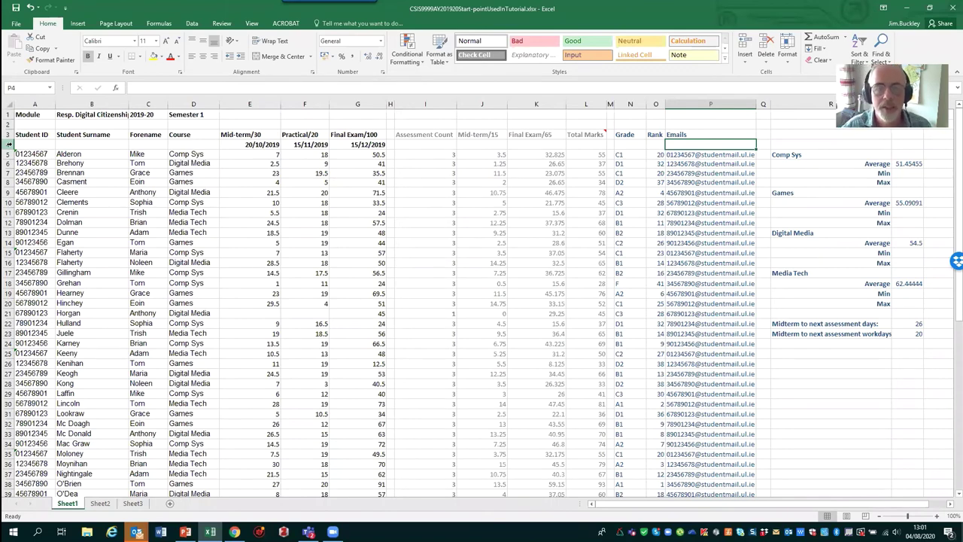
# Step: Search 'pivot' in Tell Me and start creating a new PivotChart
pyautogui.click(355, 25)
pyautogui.write('Pi')
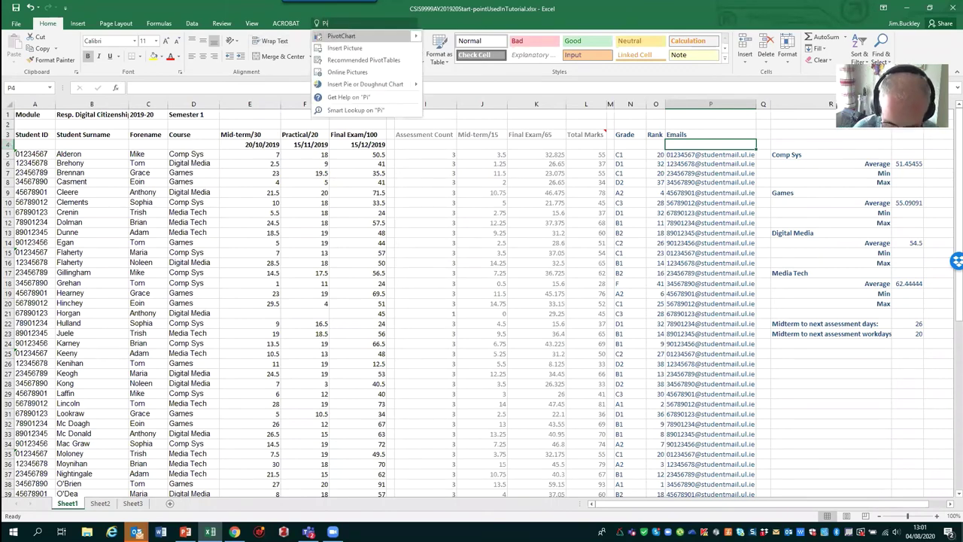
pyautogui.write('vot')
pyautogui.press('BackSpace')
pyautogui.press('BackSpace')
pyautogui.press('BackSpace')
pyautogui.press('BackSpace')
pyautogui.press('BackSpace')
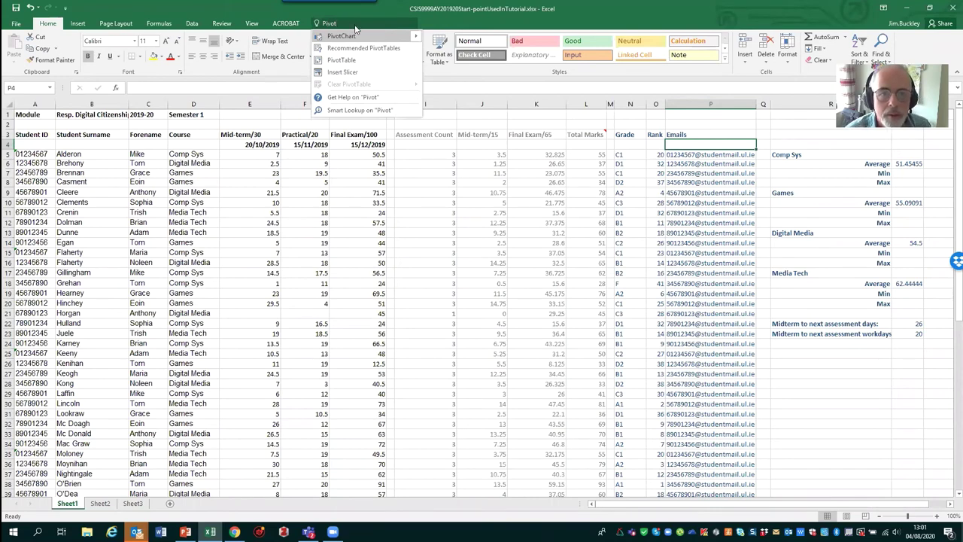
pyautogui.write('pivot')
pyautogui.scroll(-1, 481, 300)
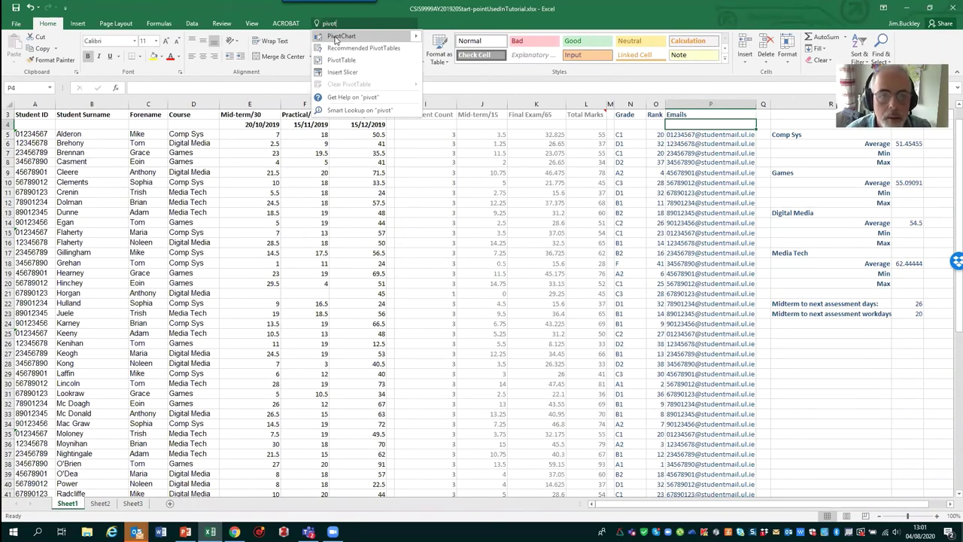
pyautogui.click(335, 36)
# Step: Set the PivotChart source to row 4 after an invalid field-name error, then cancel
pyautogui.click(669, 268)
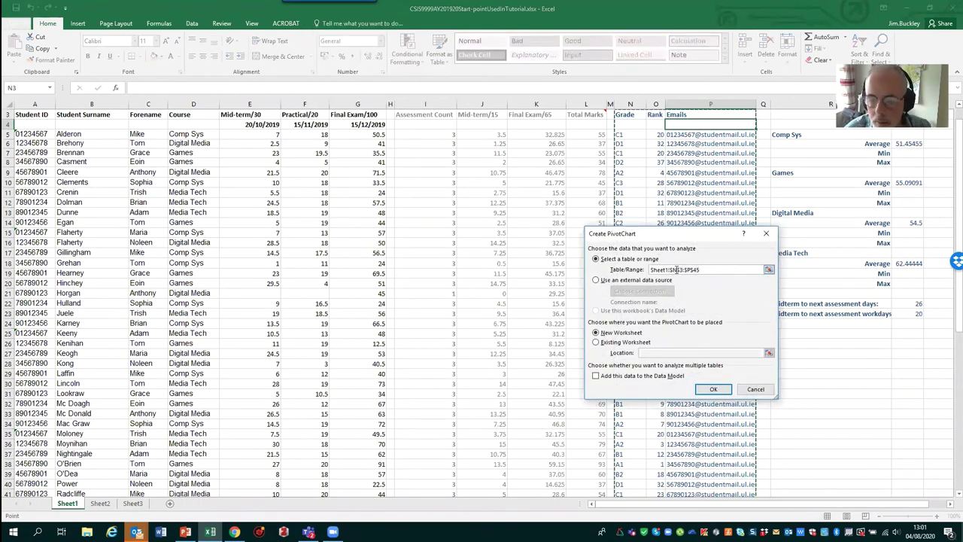
pyautogui.write('3')
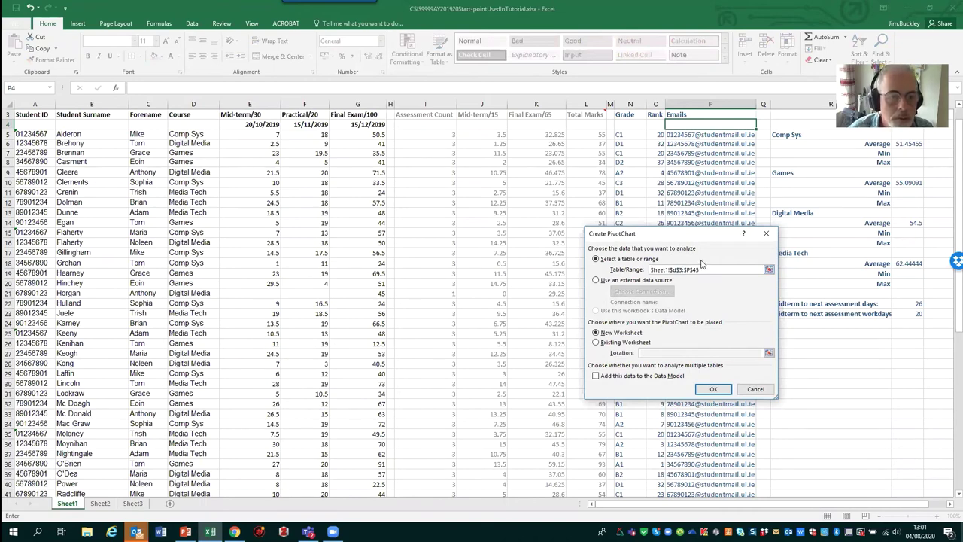
pyautogui.press('BackSpace')
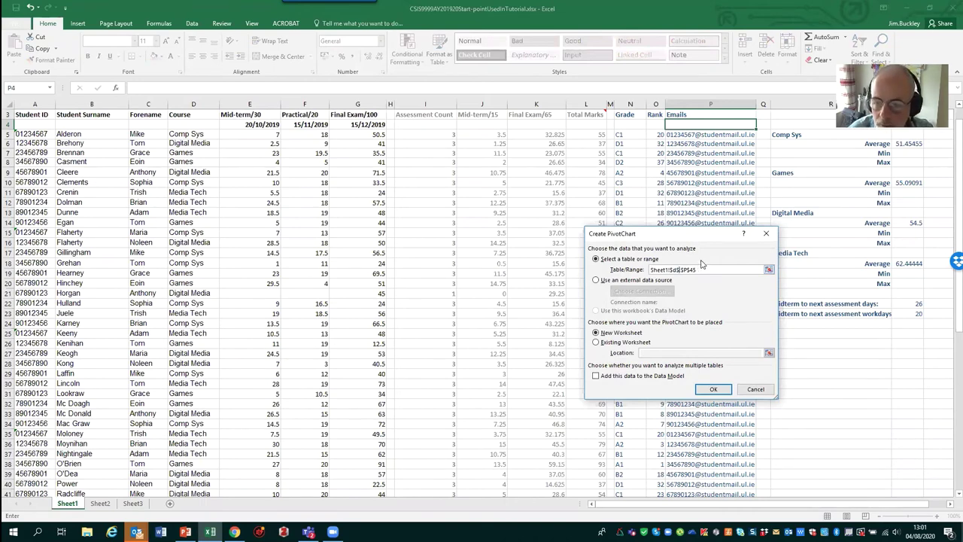
pyautogui.write('5')
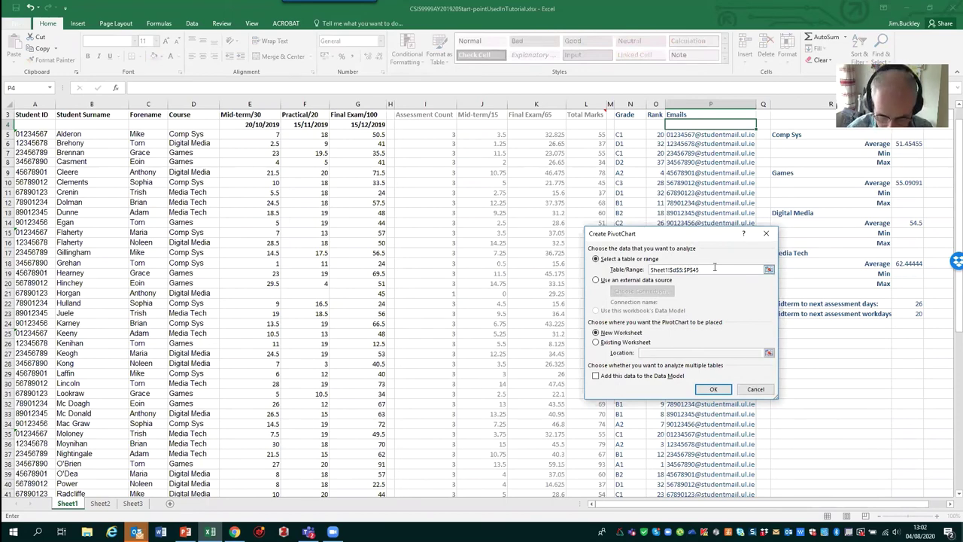
pyautogui.press('BackSpace')
pyautogui.write('E')
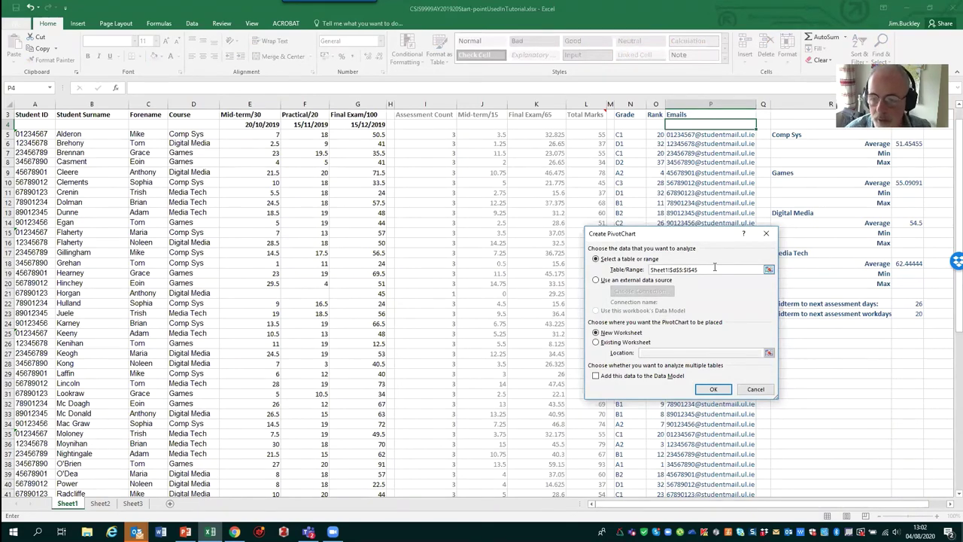
pyautogui.click(710, 389)
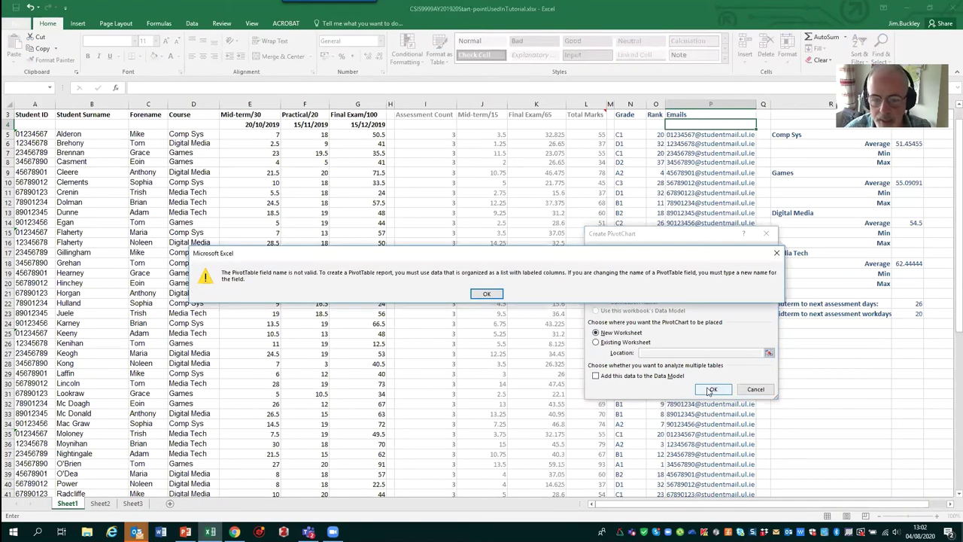
pyautogui.click(487, 295)
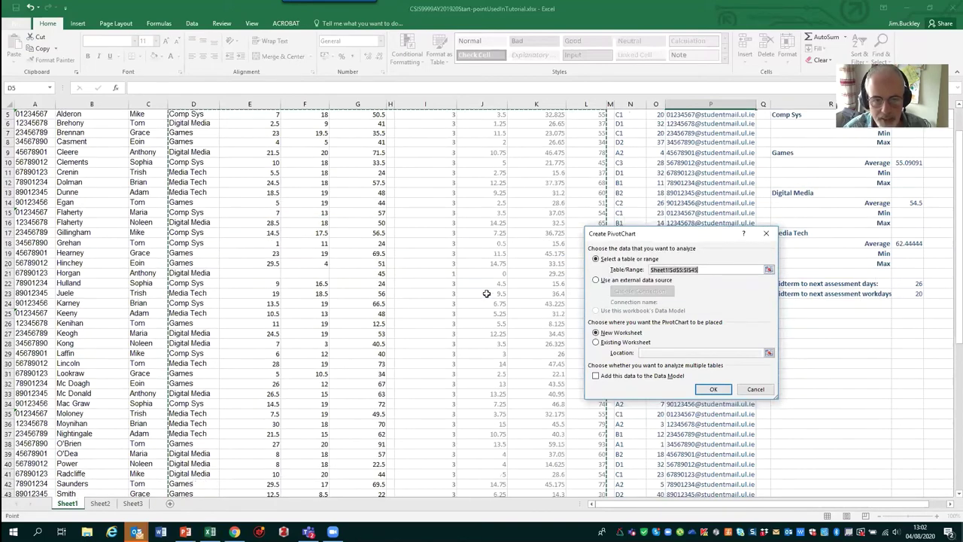
pyautogui.scroll(2, 411, 291)
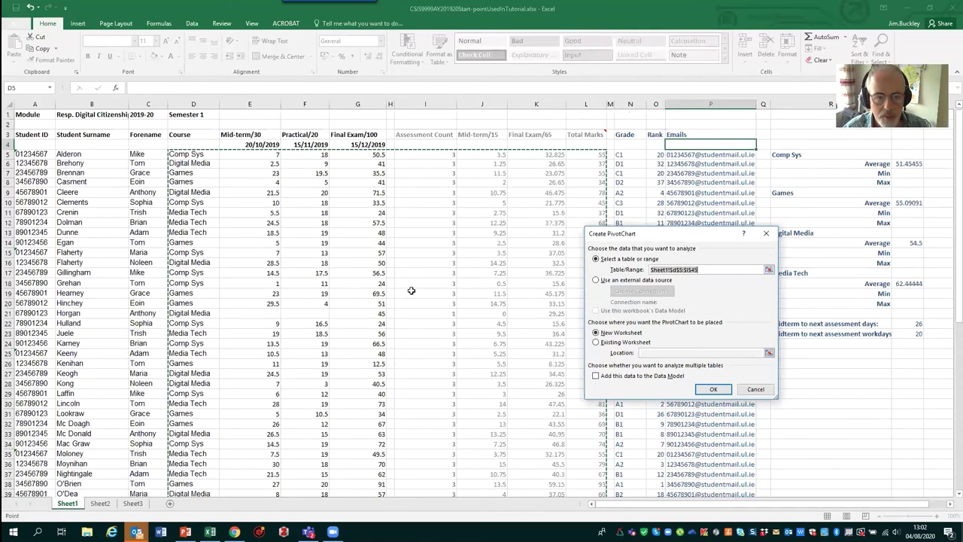
pyautogui.click(9, 144)
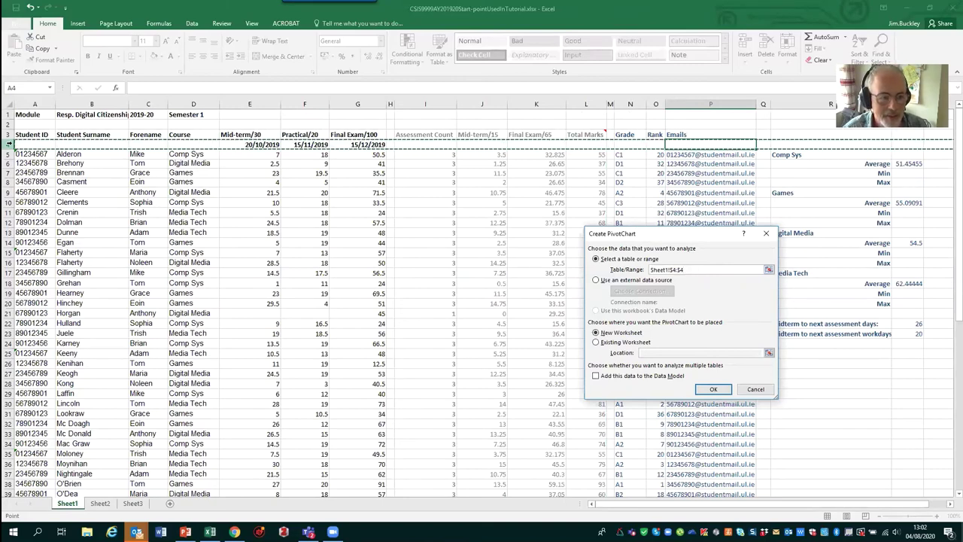
pyautogui.click(767, 234)
# Step: Delete the assessment-dates row 4 and the empty column H
pyautogui.click(8, 144)
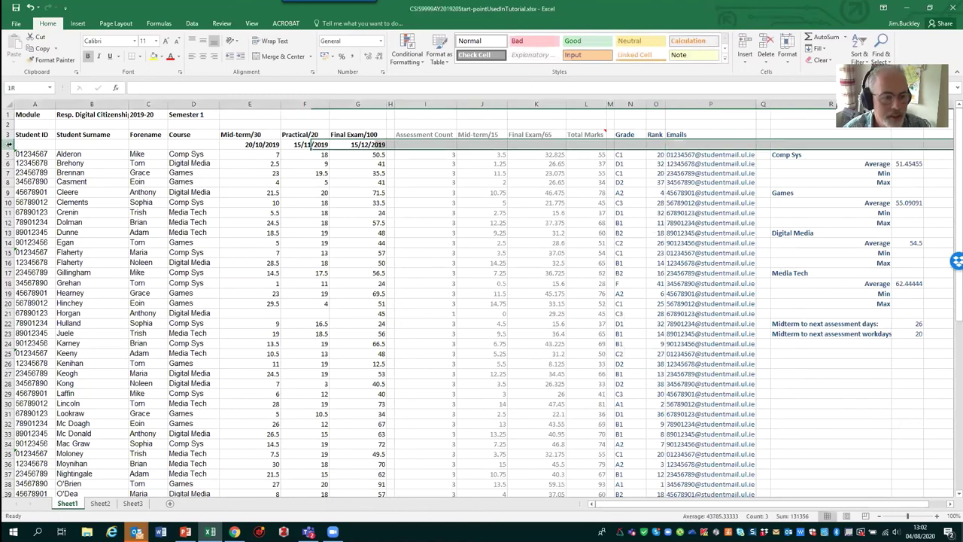
pyautogui.rightClick(9, 144)
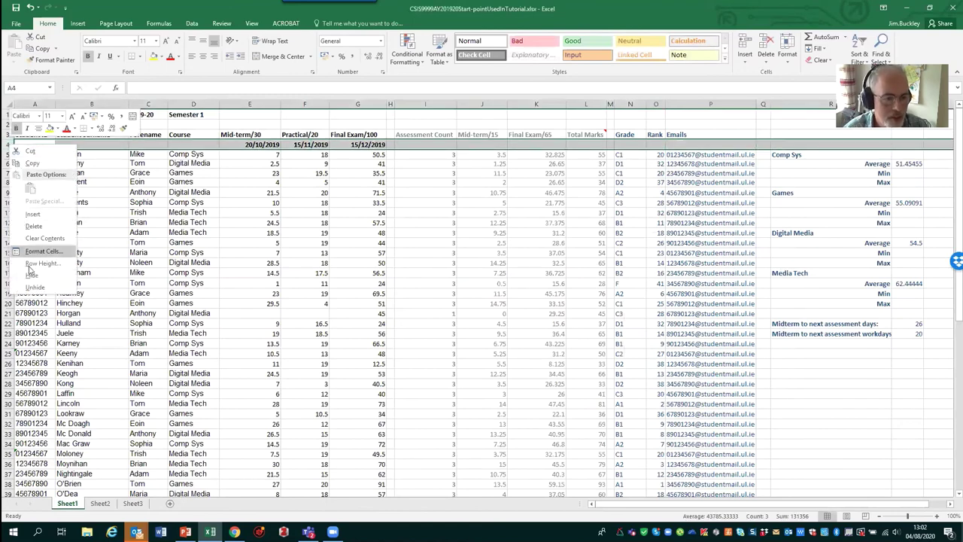
pyautogui.click(33, 226)
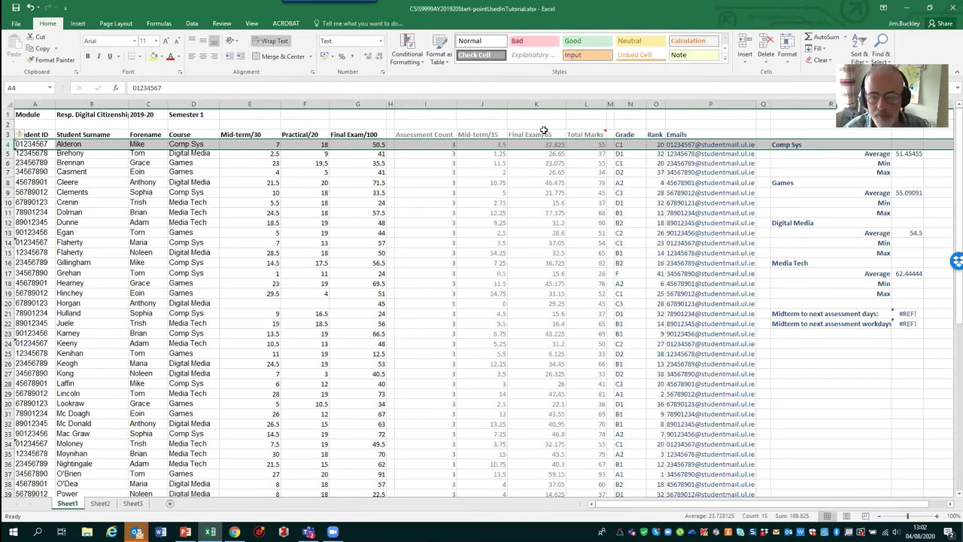
pyautogui.click(389, 103)
pyautogui.rightClick(390, 104)
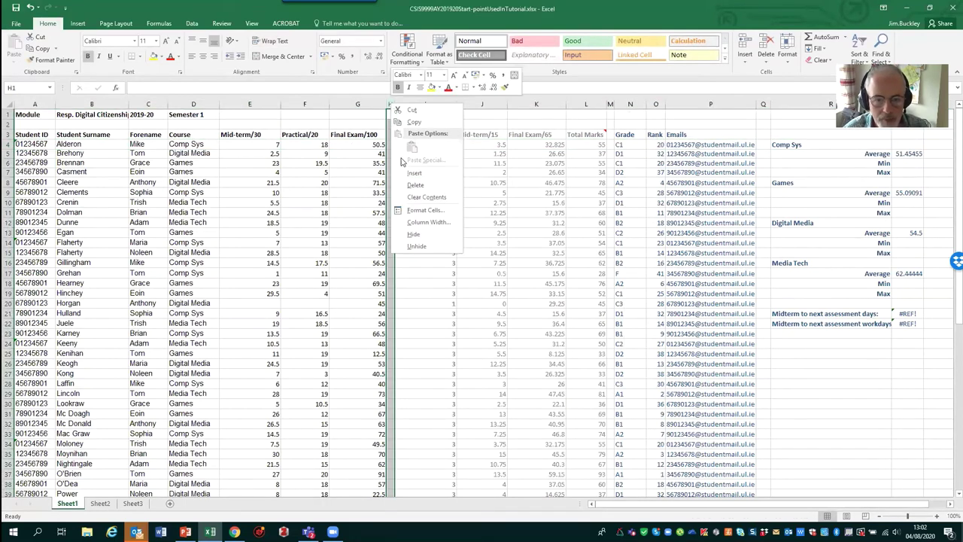
pyautogui.click(411, 184)
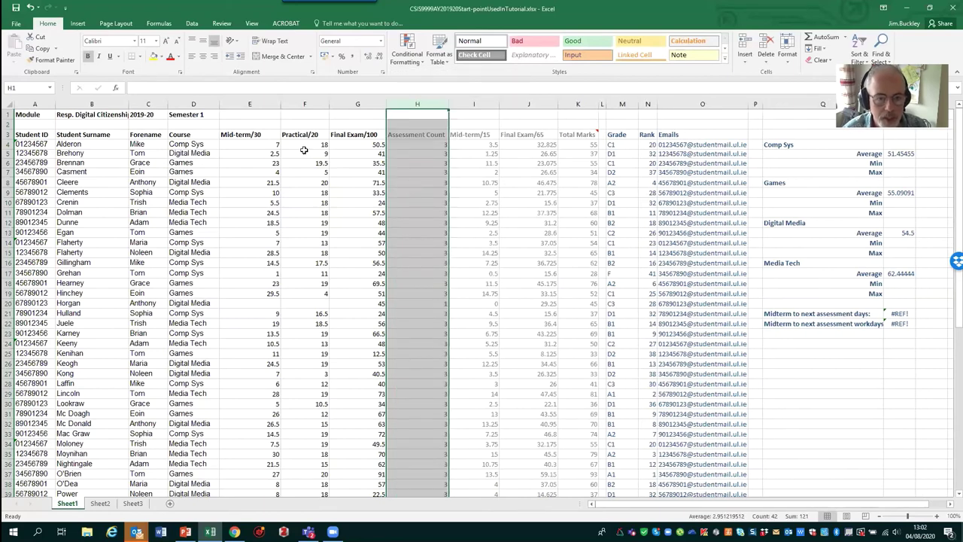
# Step: Enter 0 for row 20's missing Mid-term and Practical marks
pyautogui.click(269, 303)
pyautogui.write('0')
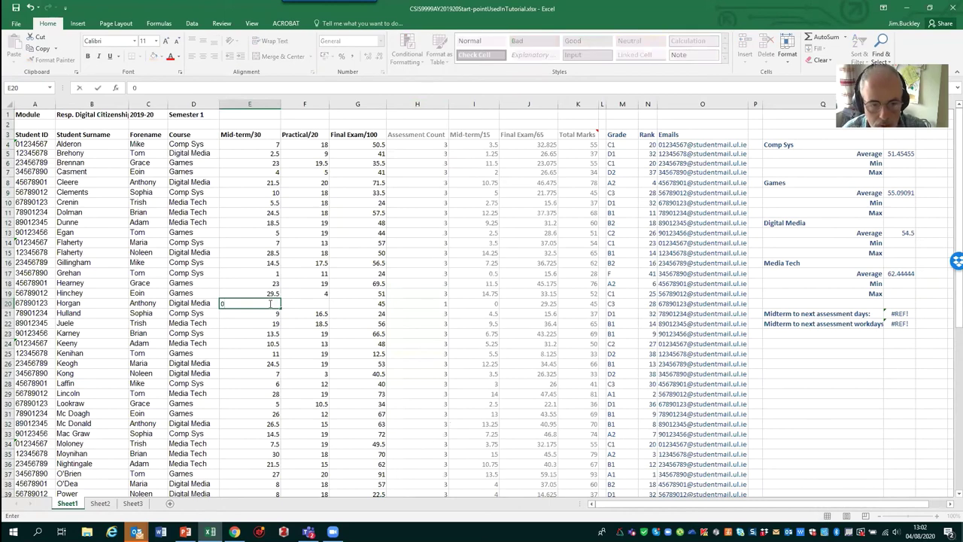
pyautogui.press('Tab')
pyautogui.write('0')
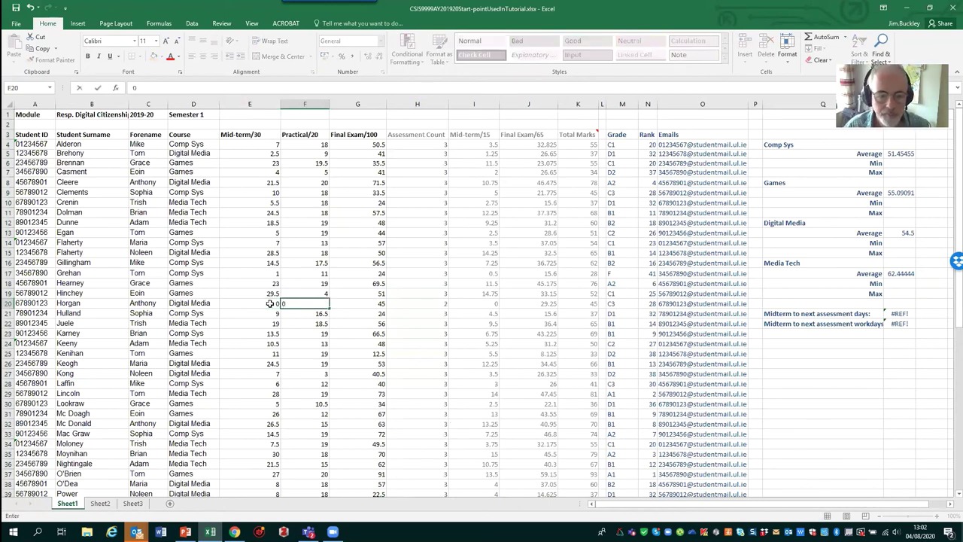
pyautogui.press('Return')
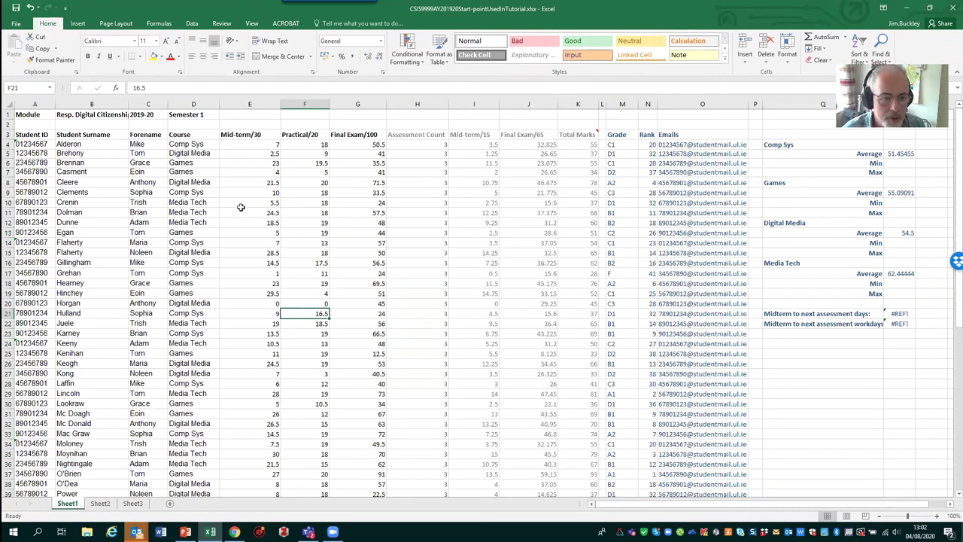
# Step: Build an empty PivotChart on a new worksheet from the range D3:K44
pyautogui.moveTo(178, 145); pyautogui.dragTo(595, 481)
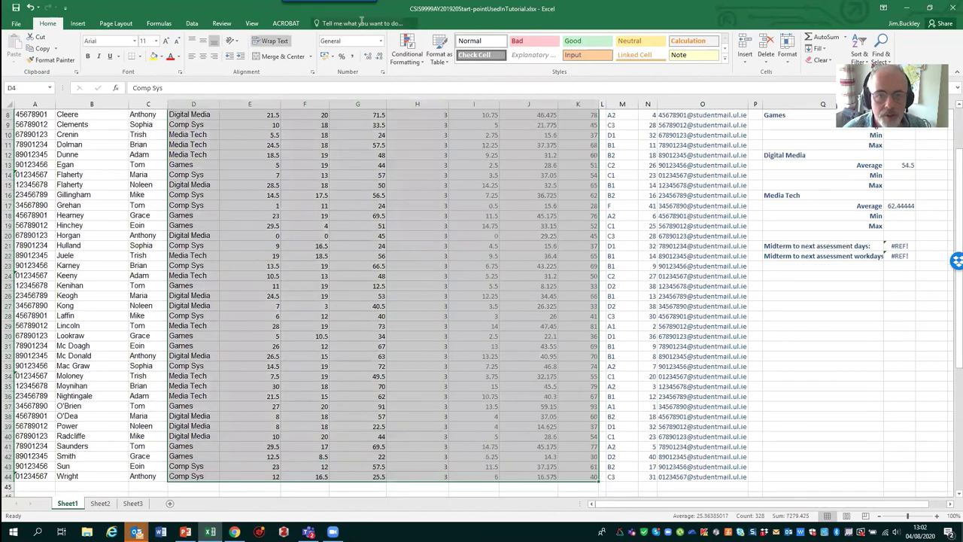
pyautogui.click(361, 23)
pyautogui.write('pivot')
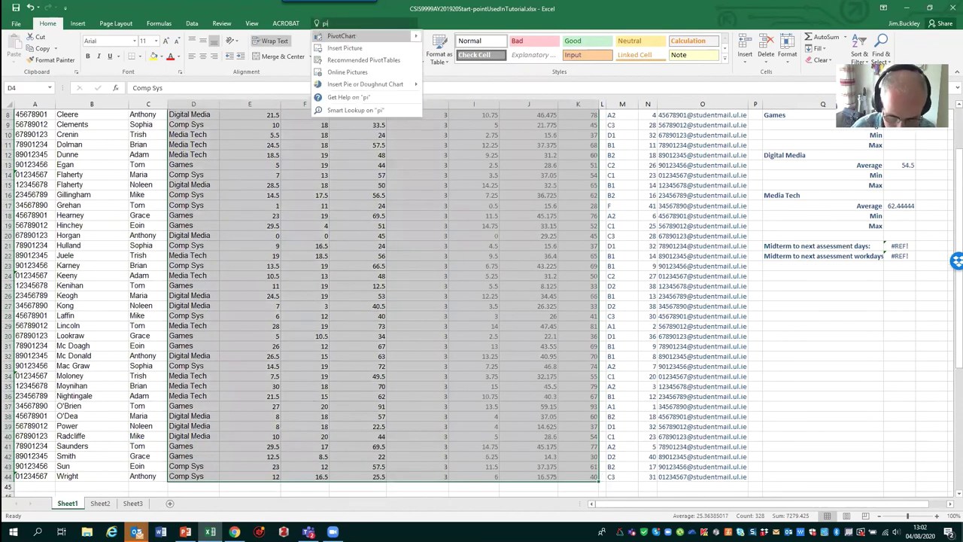
pyautogui.click(343, 38)
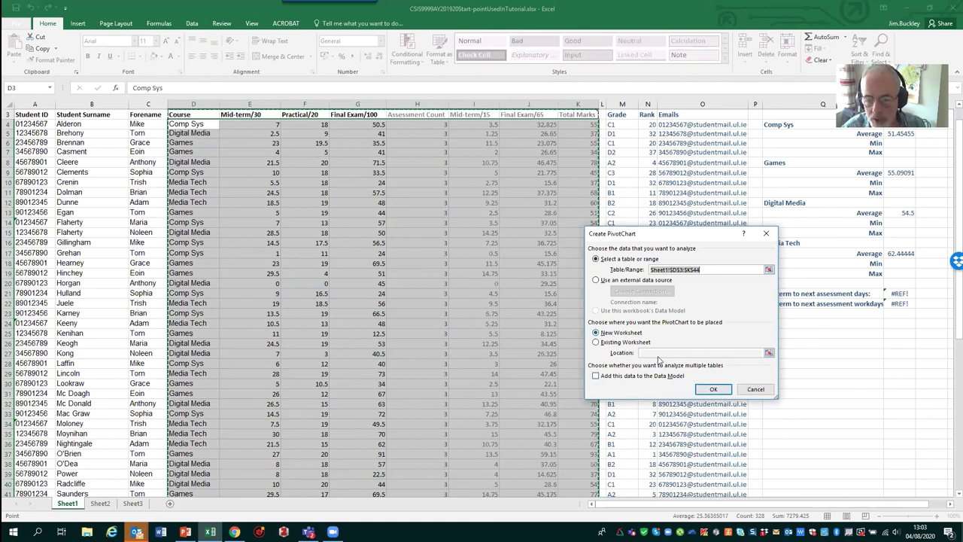
pyautogui.click(713, 390)
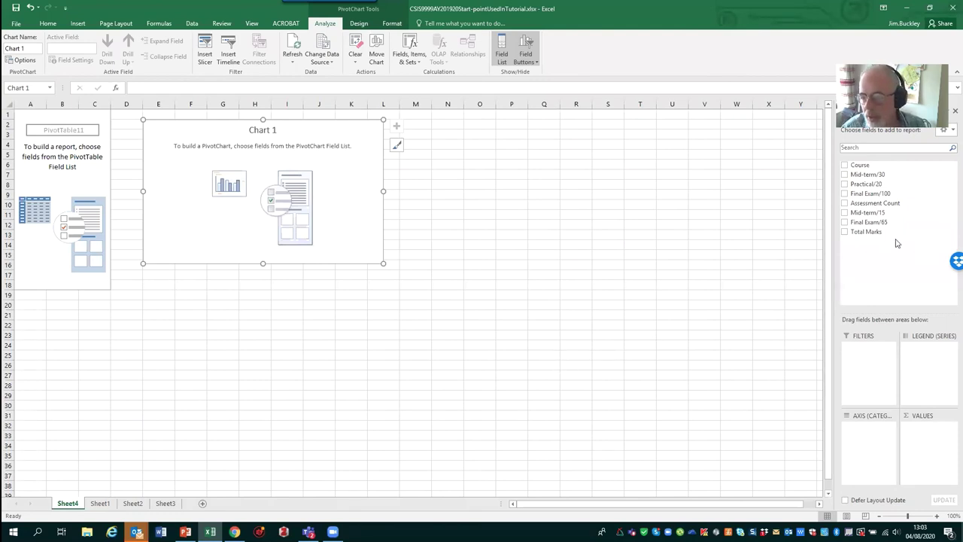
# Step: Set the PivotChart to sum Total Marks by Course, then go back to Sheet1
pyautogui.moveTo(865, 232); pyautogui.dragTo(934, 436)
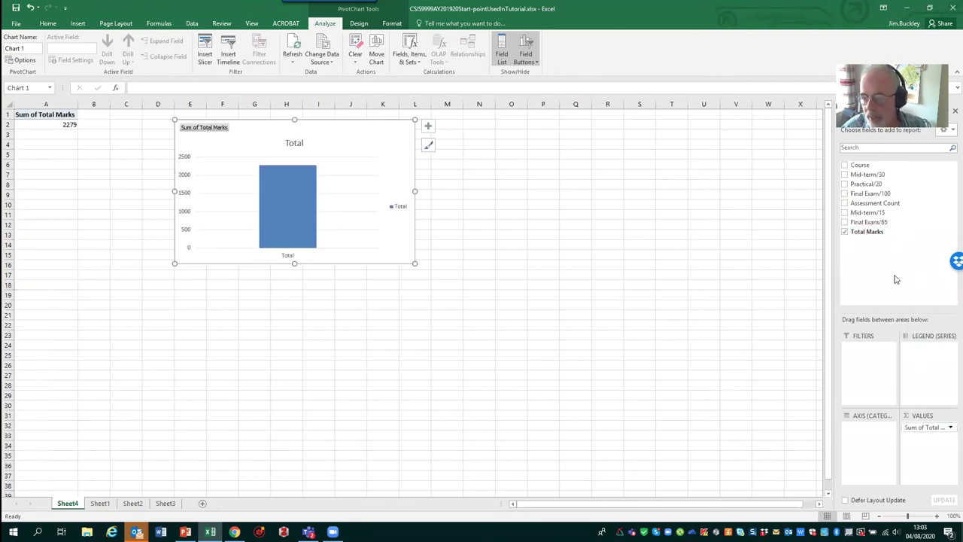
pyautogui.moveTo(863, 172); pyautogui.dragTo(868, 429)
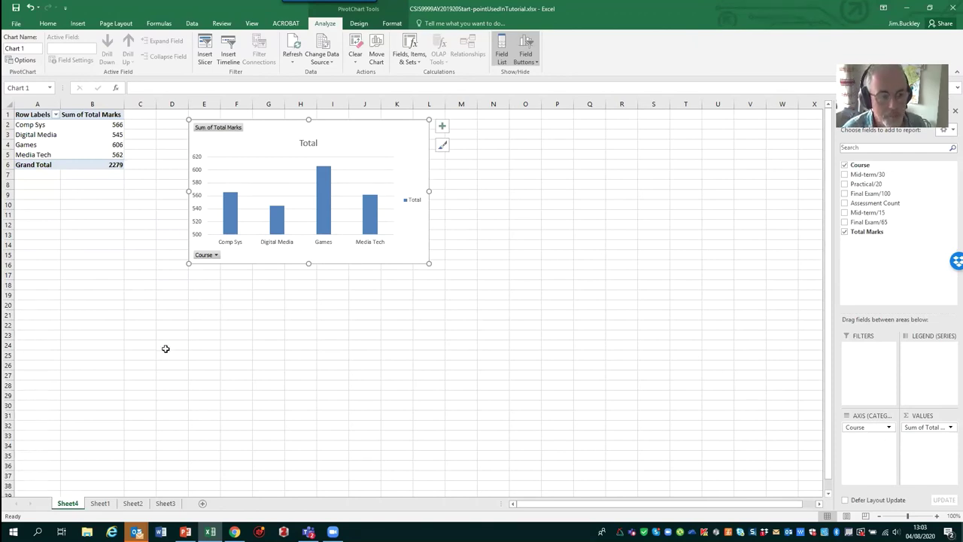
pyautogui.click(101, 504)
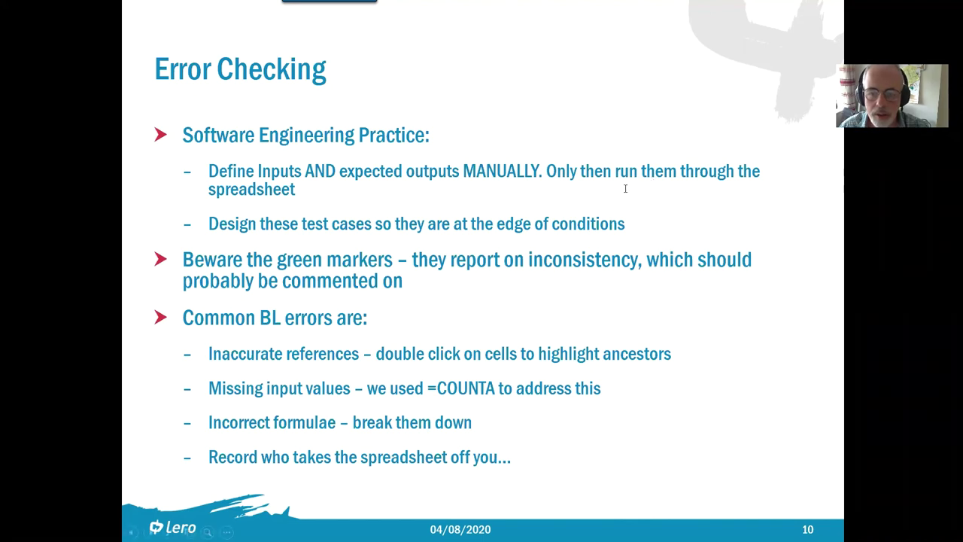
# Step: End the PowerPoint slideshow, move to the Error Checking slide, and return to Excel
pyautogui.press('Escape')
pyautogui.press('pagedown')
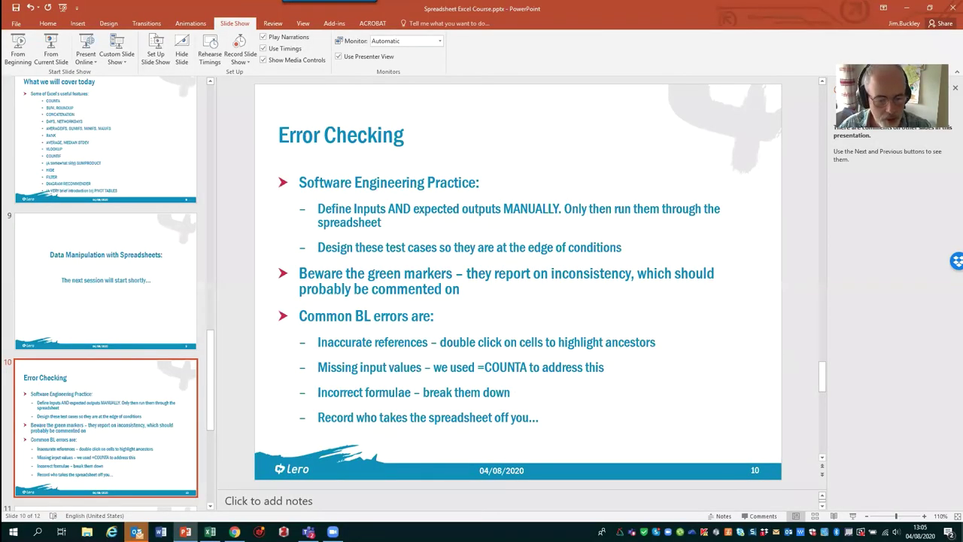
pyautogui.click(210, 532)
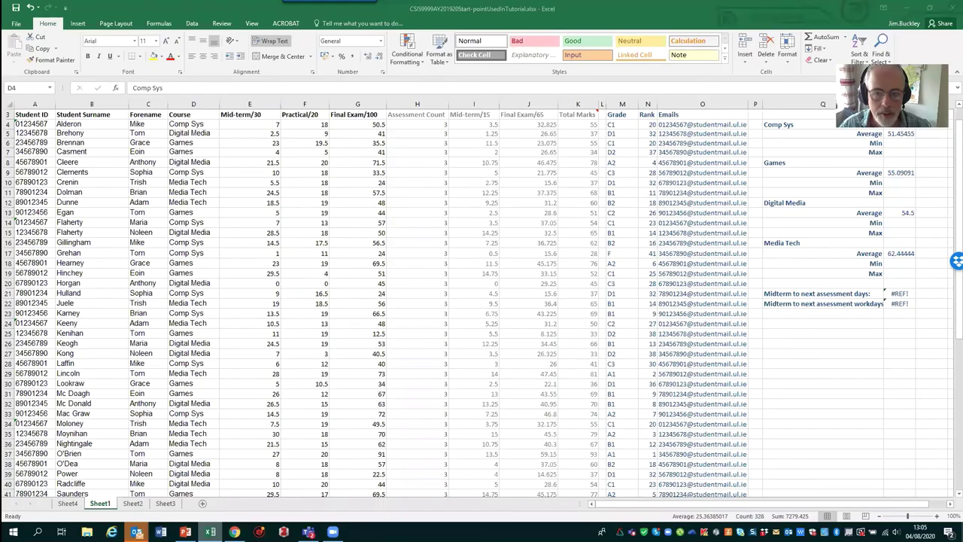
# Step: Check H10's formula and show K4's Total Marks precedents, then bring up PowerPoint
pyautogui.click(420, 180)
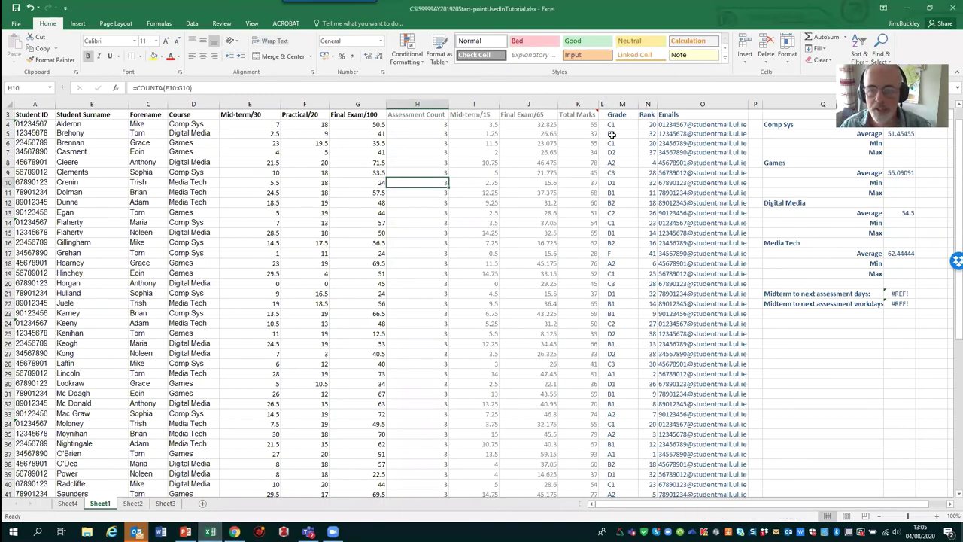
pyautogui.doubleClick(592, 125)
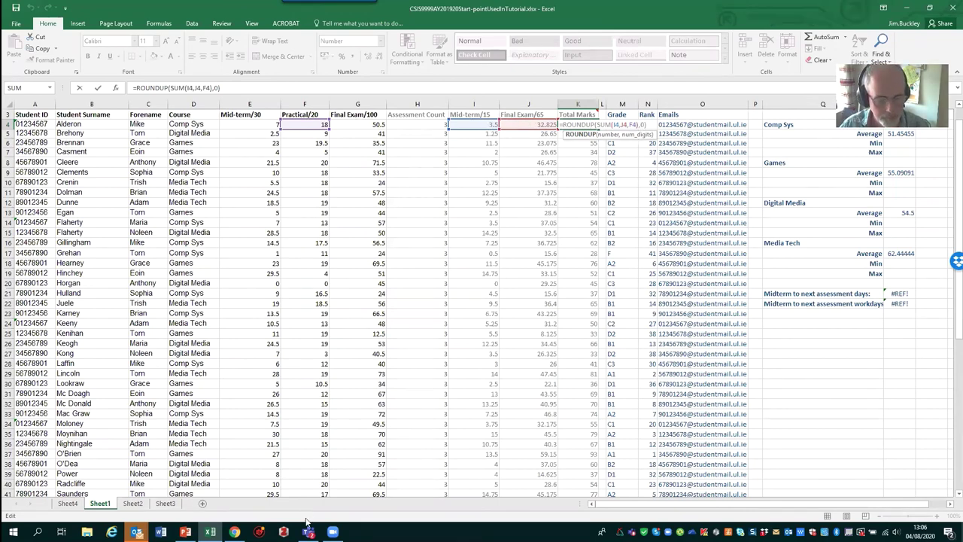
pyautogui.click(185, 532)
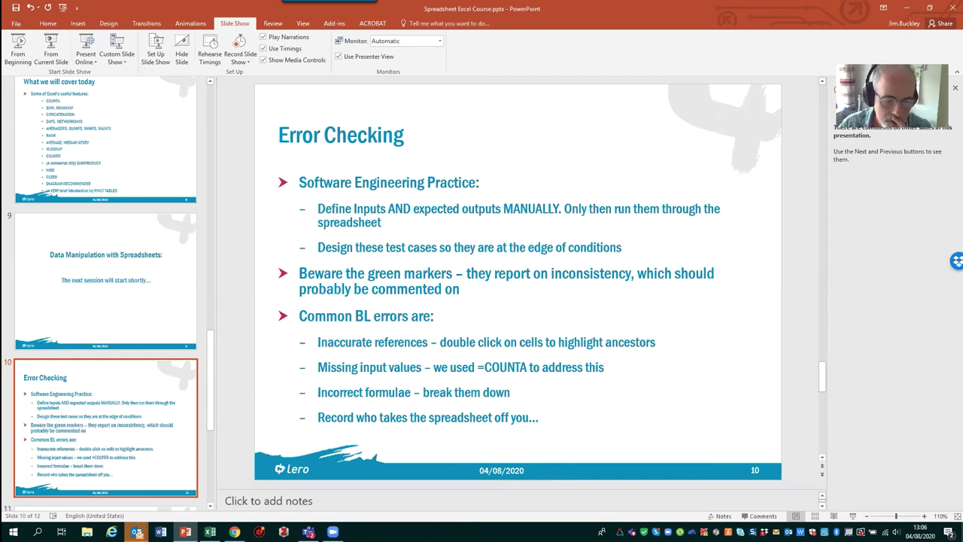
# Step: Switch from PowerPoint back to the Excel marks sheet showing the open ROUNDUP Total Marks formula
pyautogui.click(210, 532)
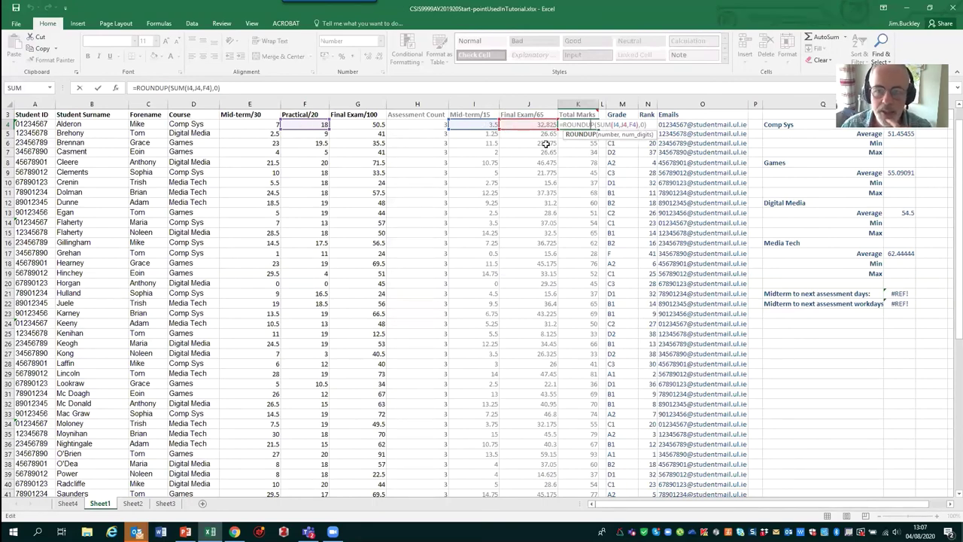
# Step: Review the K4 Total Marks and J6 Final Exam/65 formulas and frequency table, then switch to Chrome
pyautogui.press('Return')
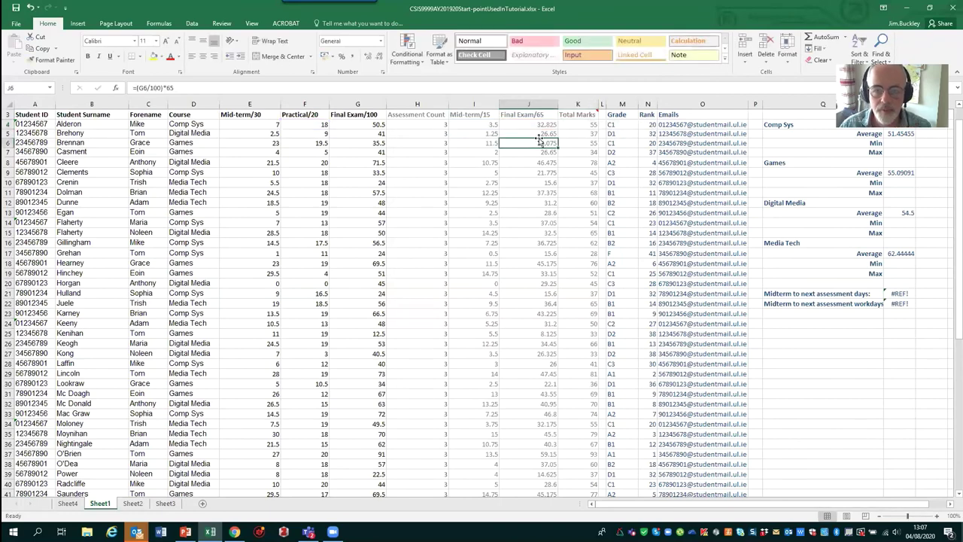
pyautogui.click(581, 126)
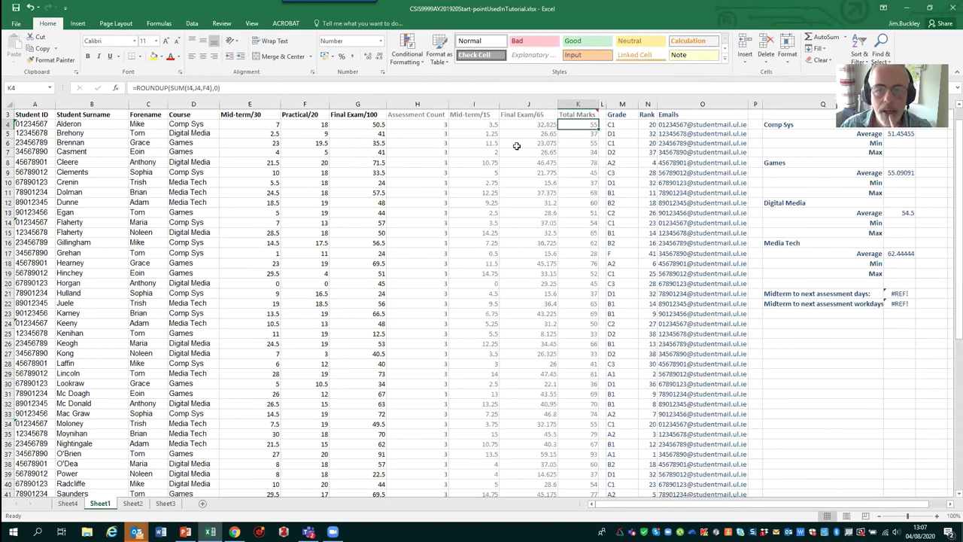
pyautogui.scroll(-7, 274, 334)
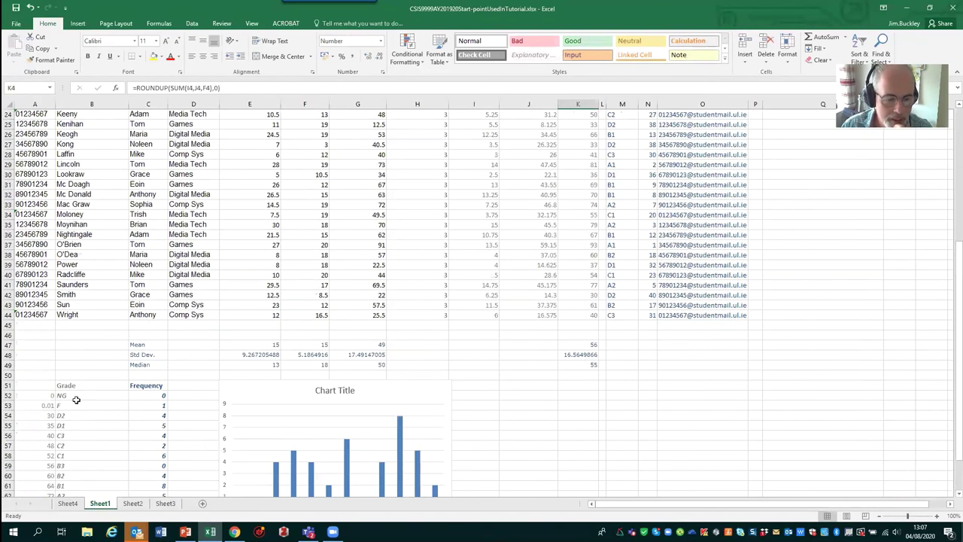
pyautogui.scroll(-2, 67, 402)
pyautogui.scroll(4, 476, 229)
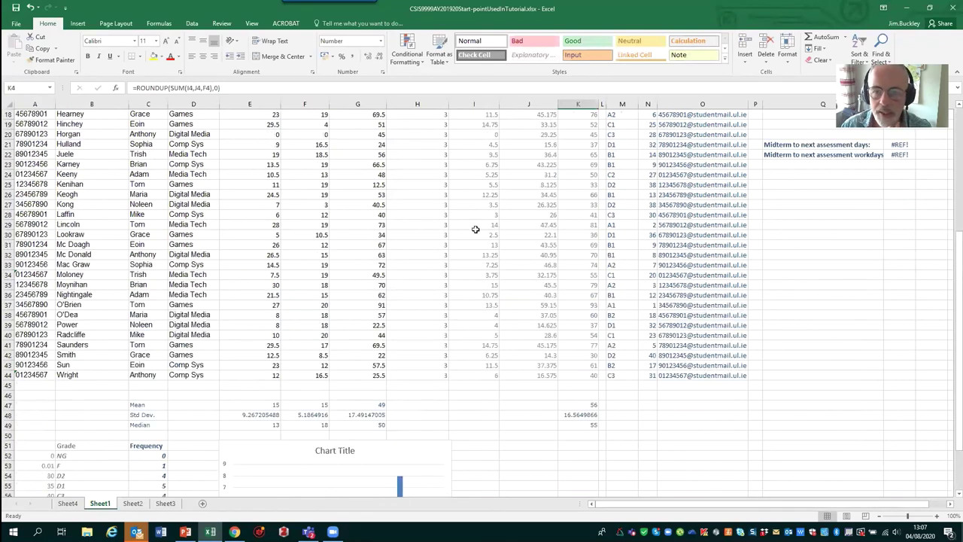
pyautogui.scroll(6, 476, 228)
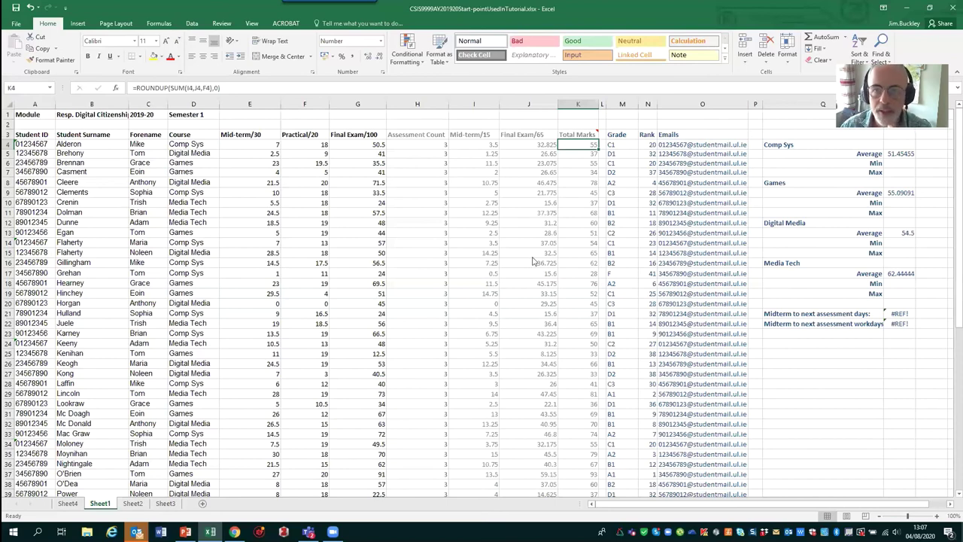
pyautogui.hotkey('alt', 'Tab')
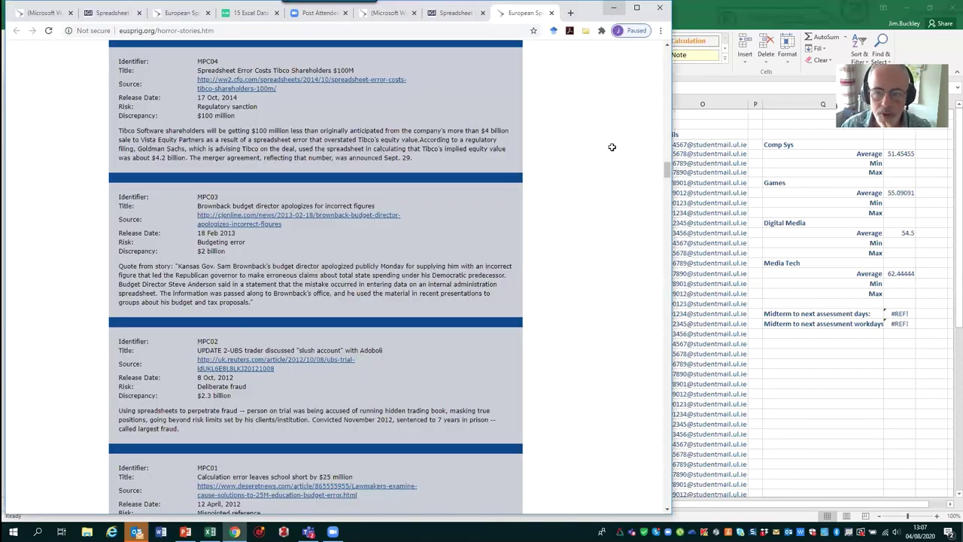
# Step: Switch from the Chrome horror-stories page back to Excel's Sheet1 marks table
pyautogui.hotkey('alt', 'Tab')
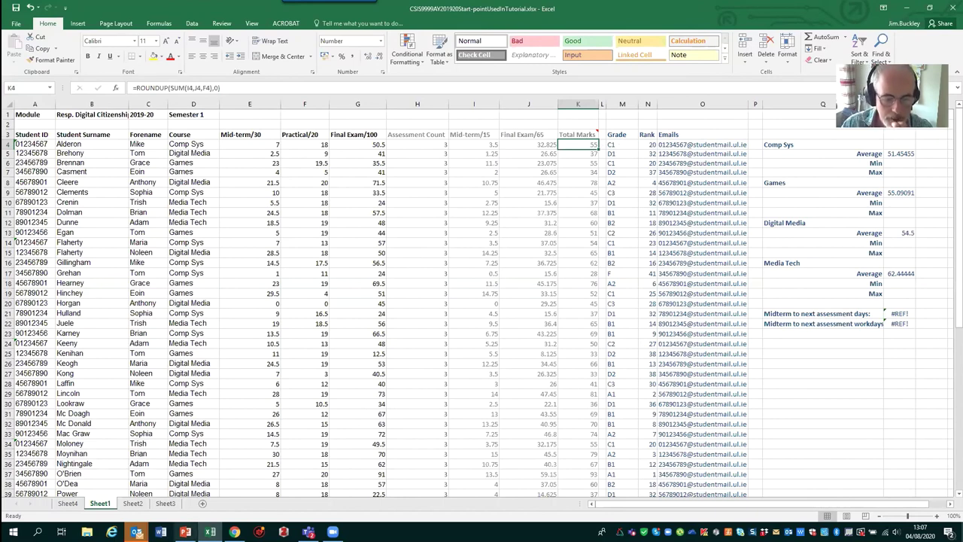
# Step: Review the Mean/Std Dev rows and Frequency chart, then return to slide 10, Error Checking
pyautogui.click(185, 532)
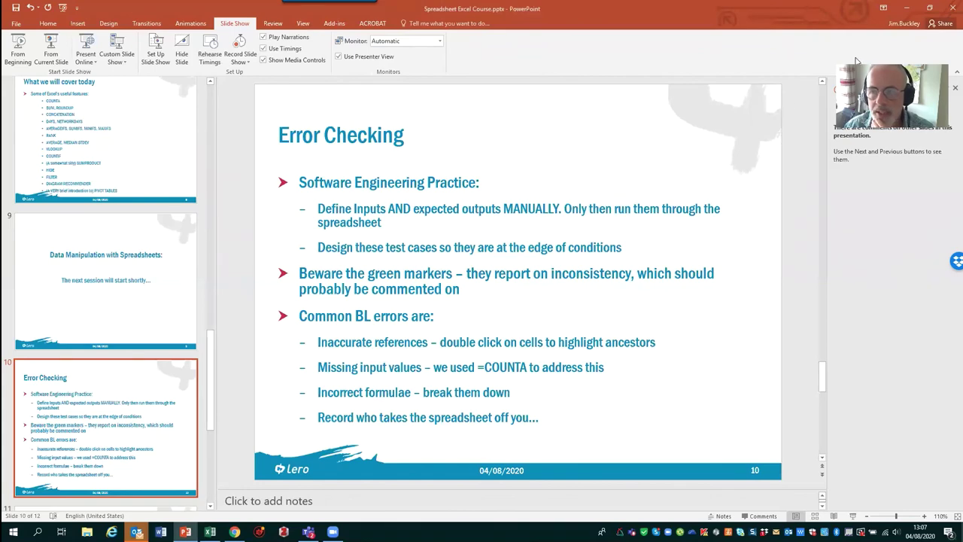
pyautogui.click(906, 7)
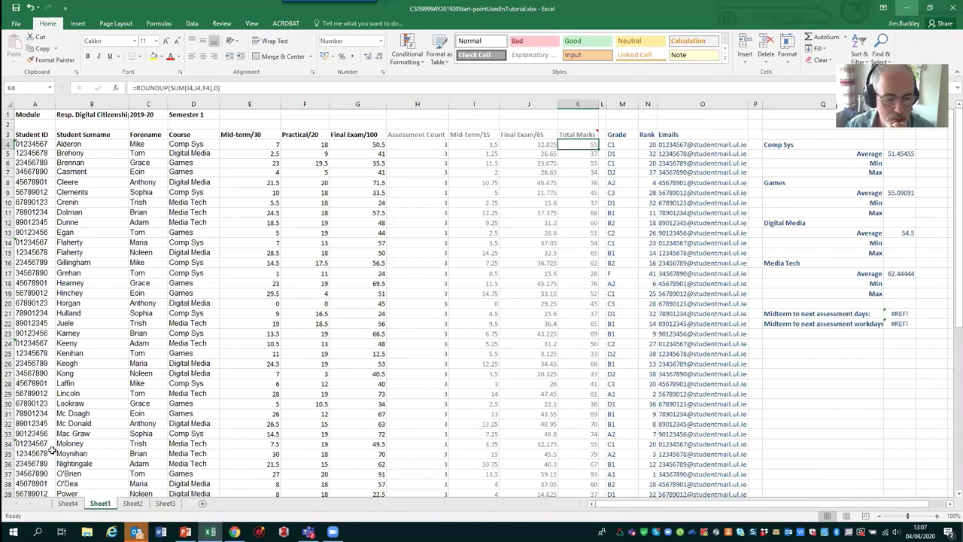
pyautogui.scroll(-8, 52, 449)
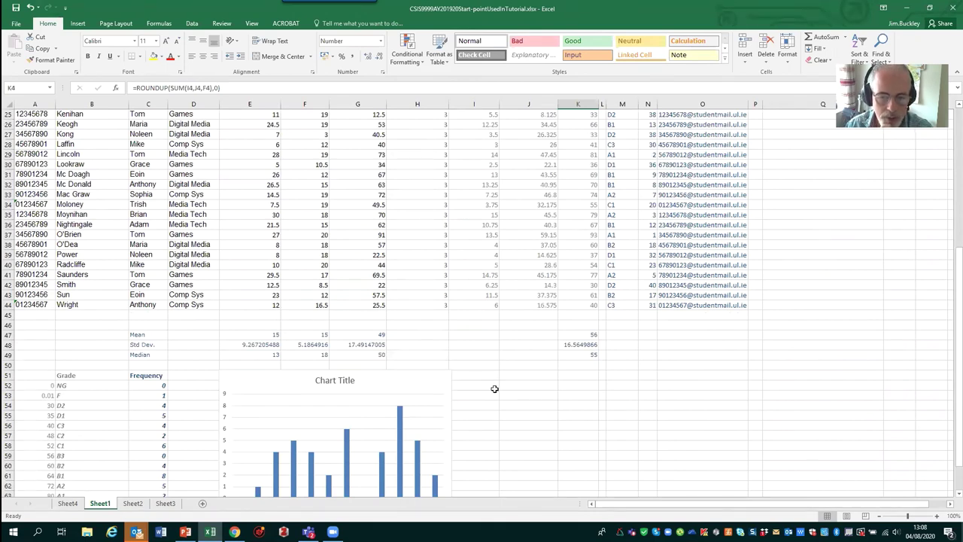
pyautogui.scroll(7, 589, 305)
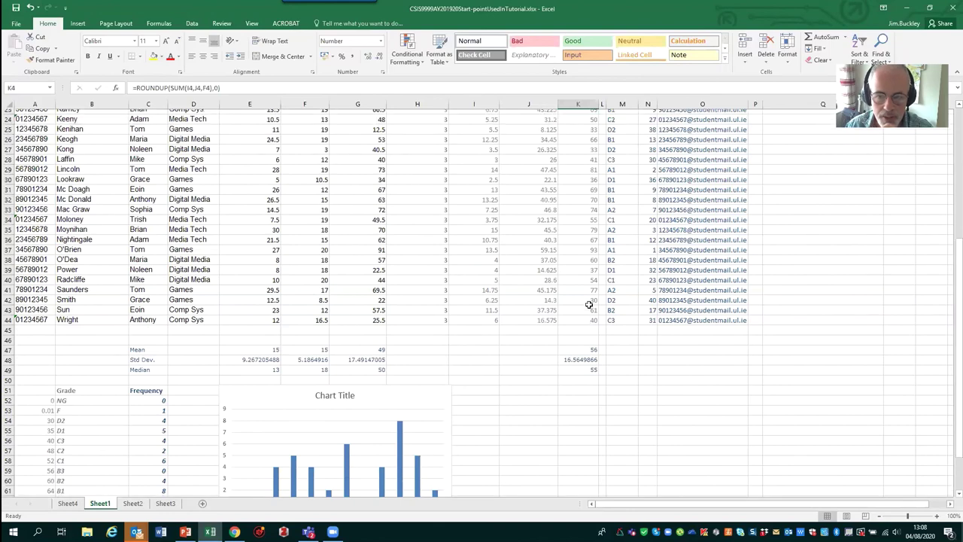
pyautogui.scroll(-1, 590, 305)
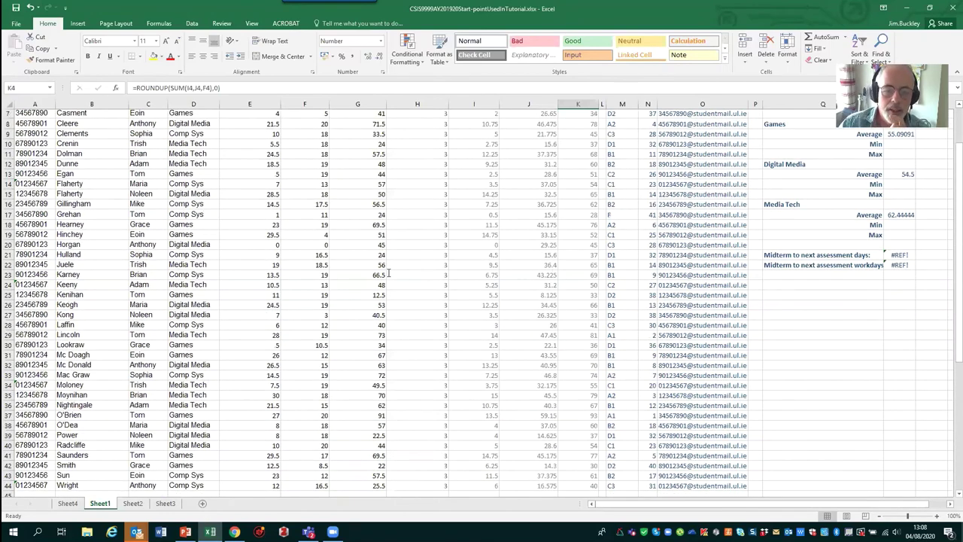
pyautogui.hotkey('alt', 'Tab')
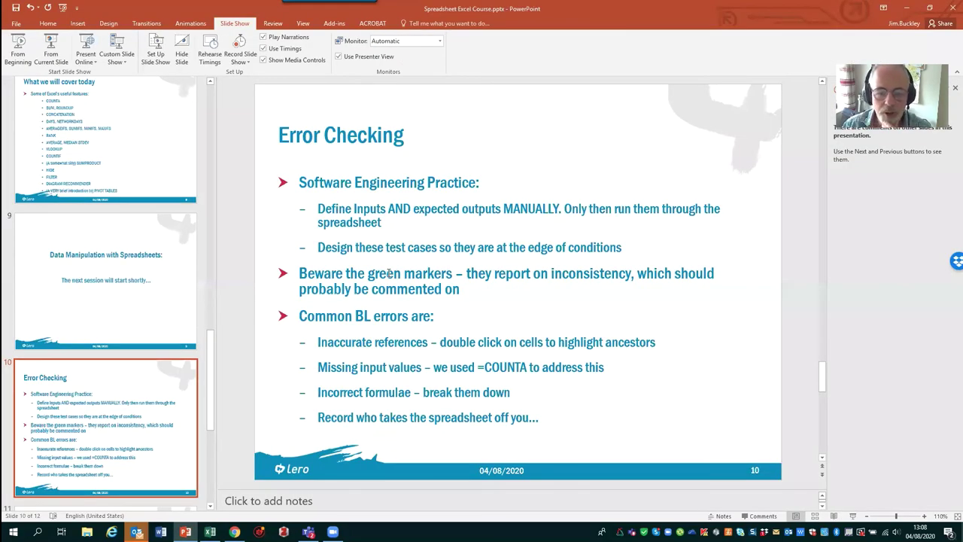
pyautogui.click(907, 14)
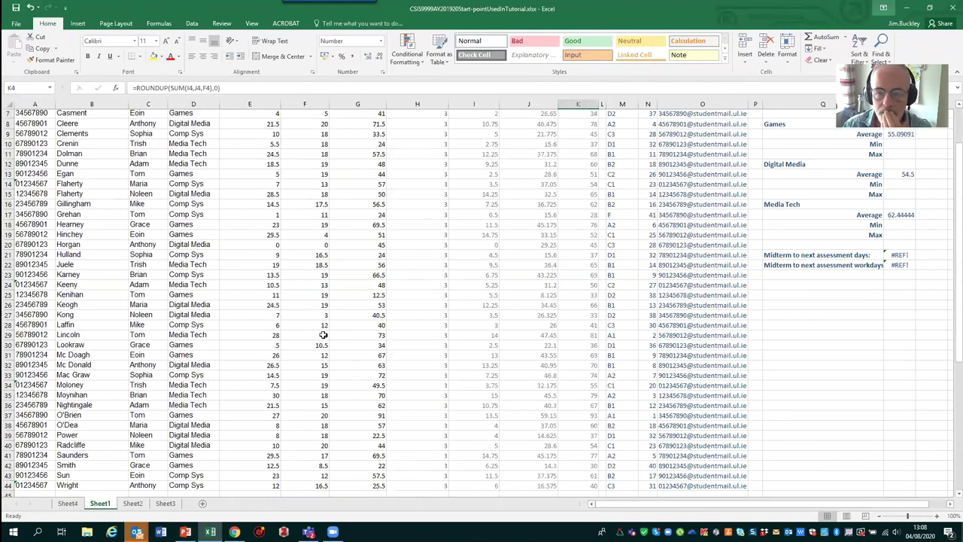
pyautogui.scroll(-7, 323, 335)
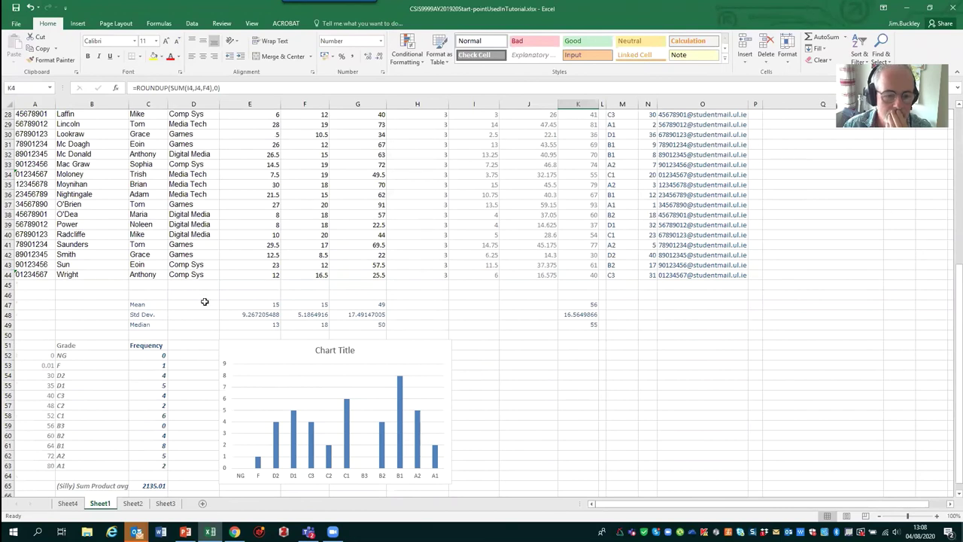
pyautogui.click(262, 304)
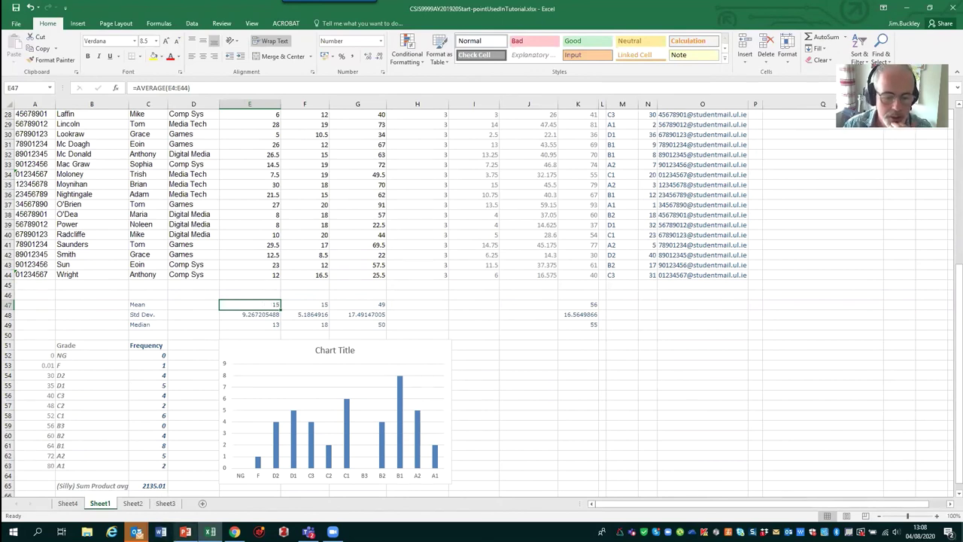
pyautogui.click(185, 532)
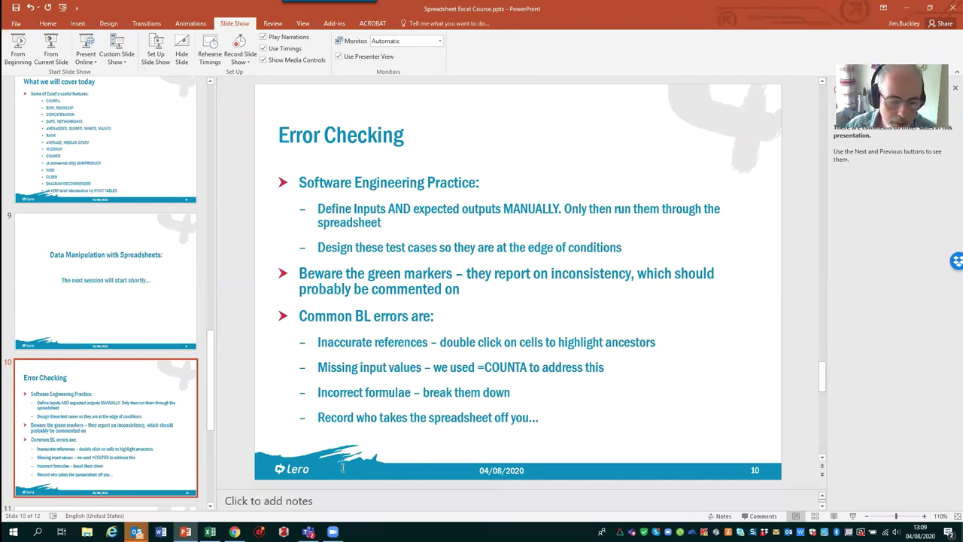
# Step: Inspect the M42 grade VLOOKUP formula, check the slide, then select row 20's Total Marks cell
pyautogui.click(210, 532)
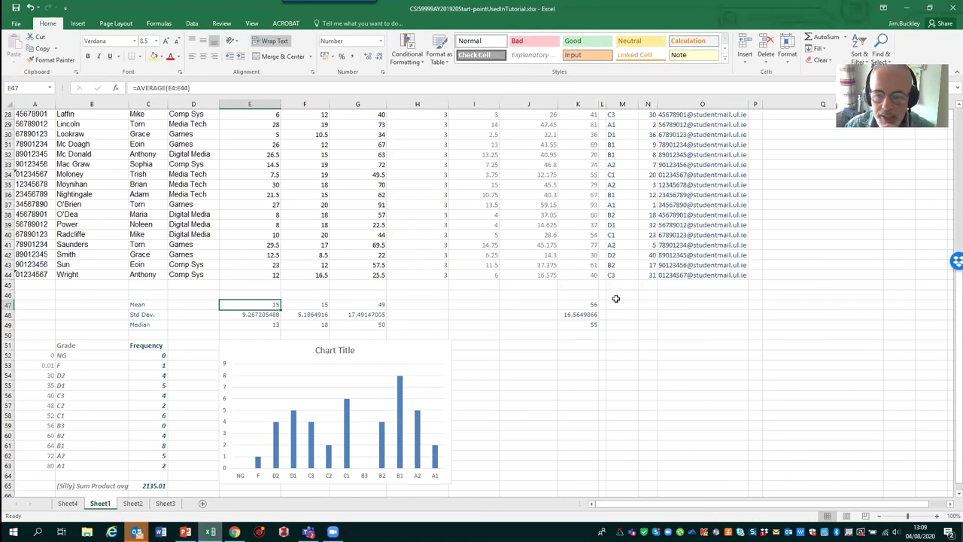
pyautogui.doubleClick(615, 256)
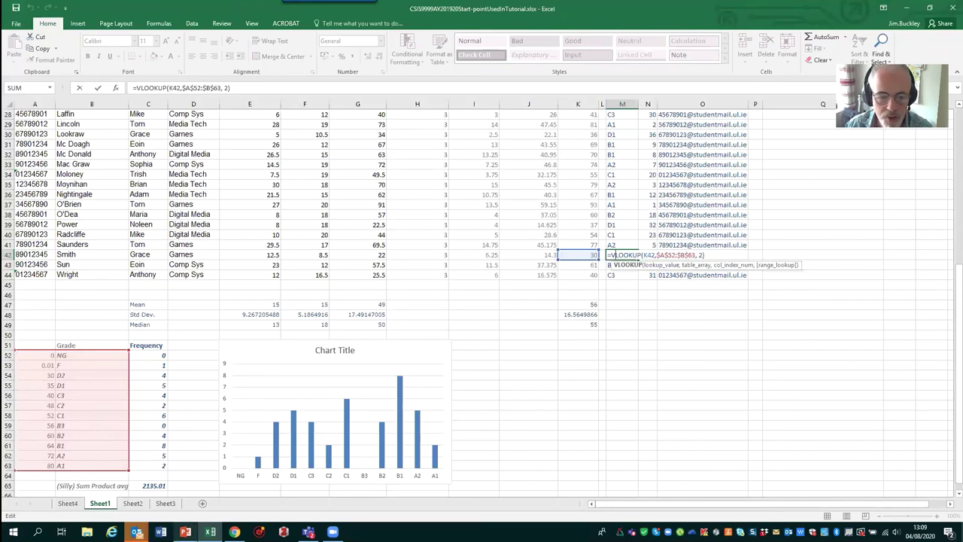
pyautogui.click(185, 531)
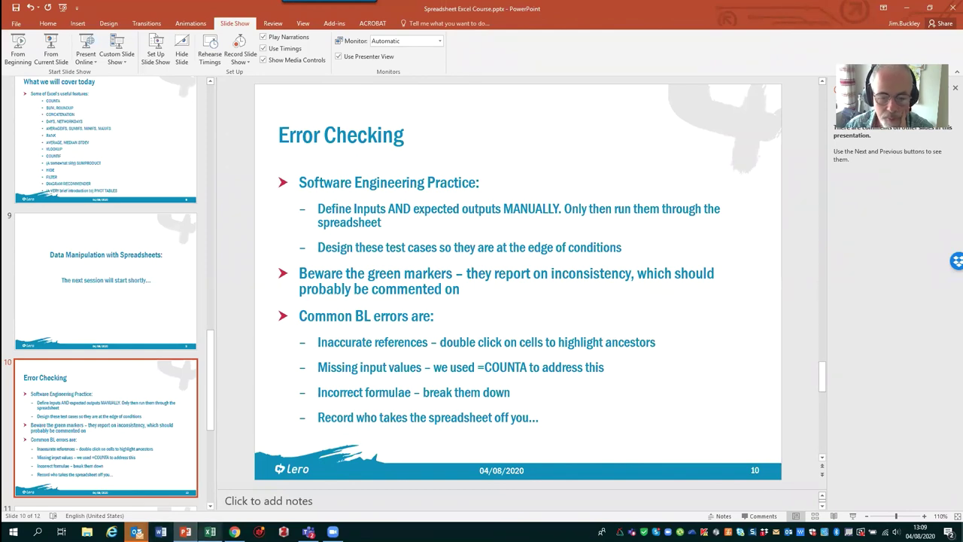
pyautogui.click(210, 532)
pyautogui.scroll(5, 461, 383)
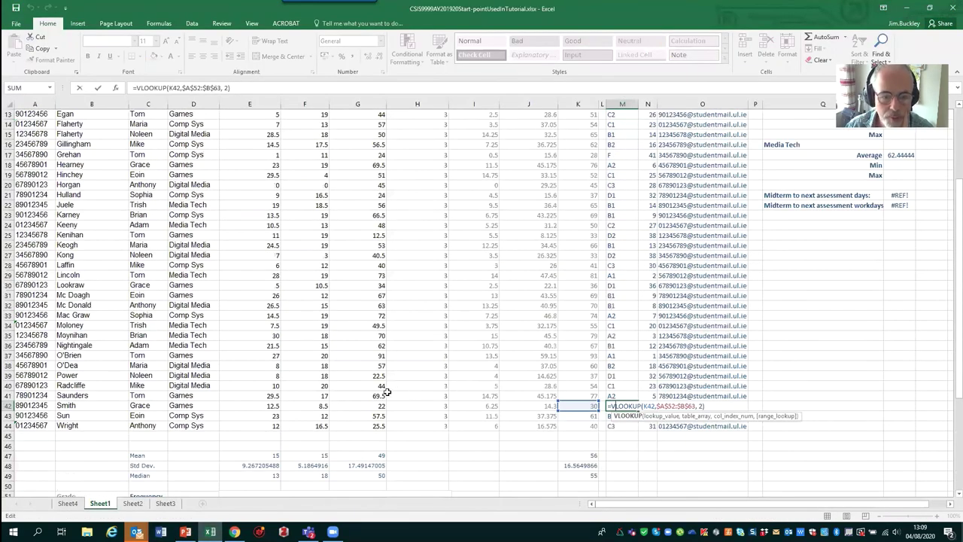
pyautogui.scroll(4, 322, 303)
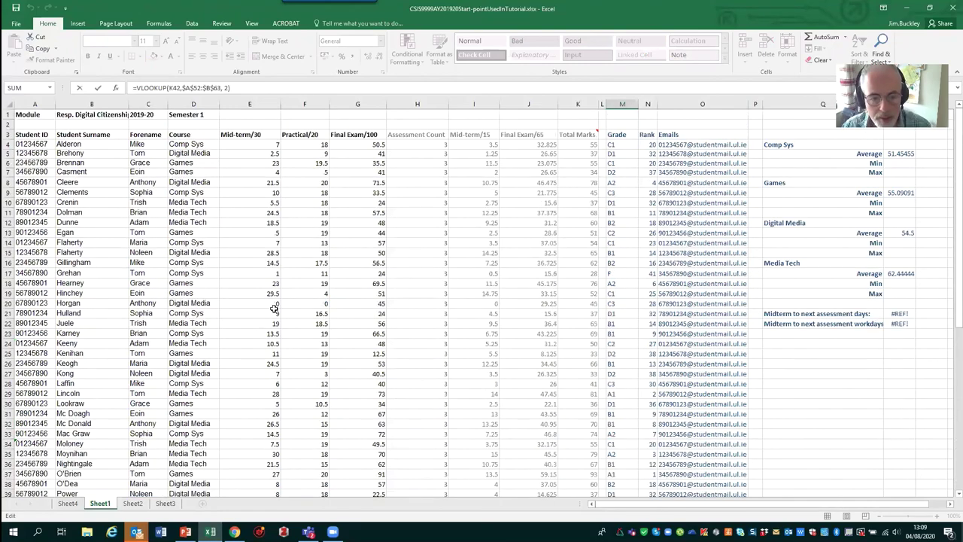
pyautogui.click(593, 305)
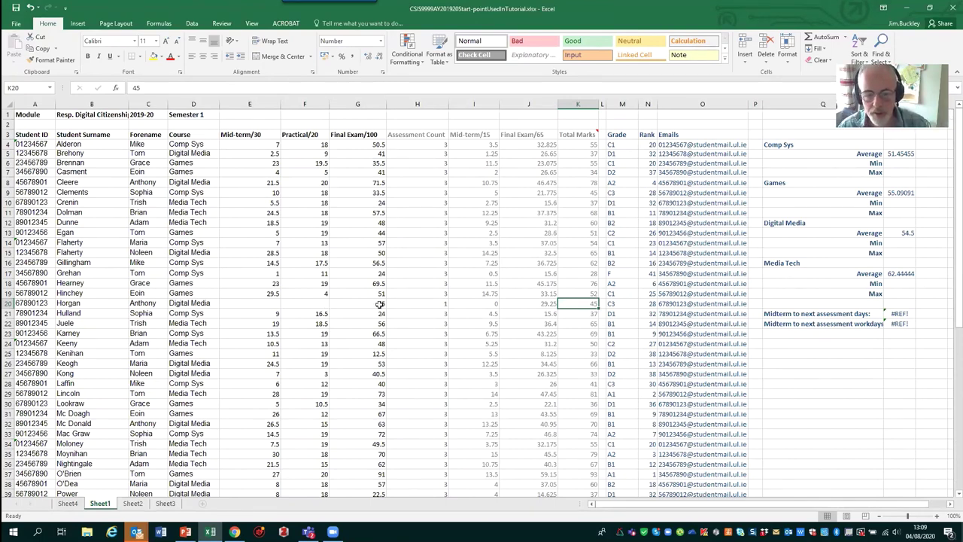
# Step: Comment K20: 'marked on exam only because sick cert for mid term and practical'
pyautogui.rightClick(578, 302)
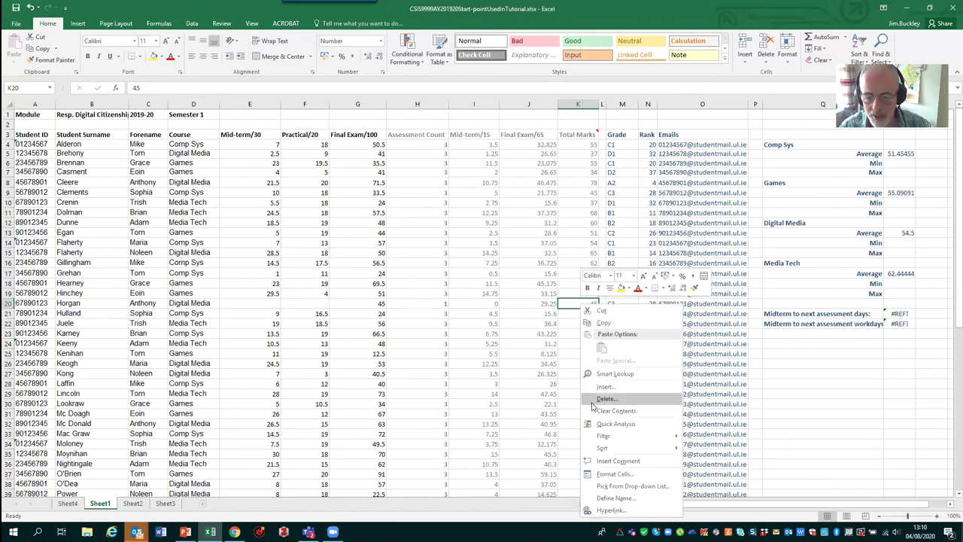
pyautogui.click(602, 461)
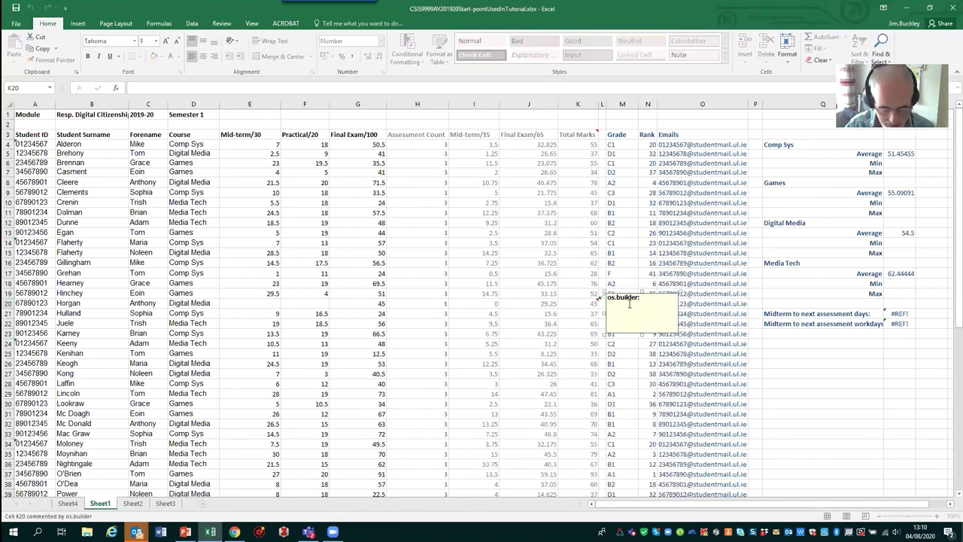
pyautogui.write('marked on')
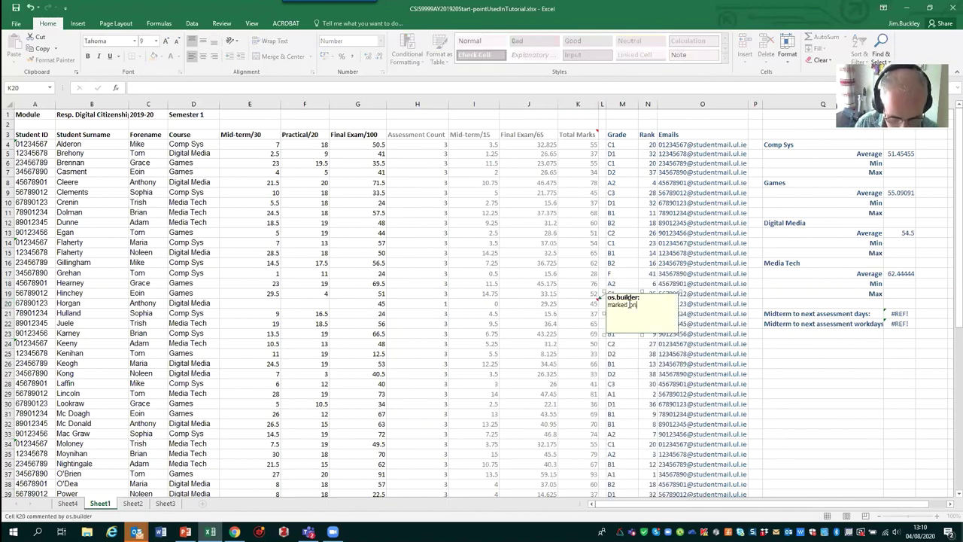
pyautogui.write(' exam only because')
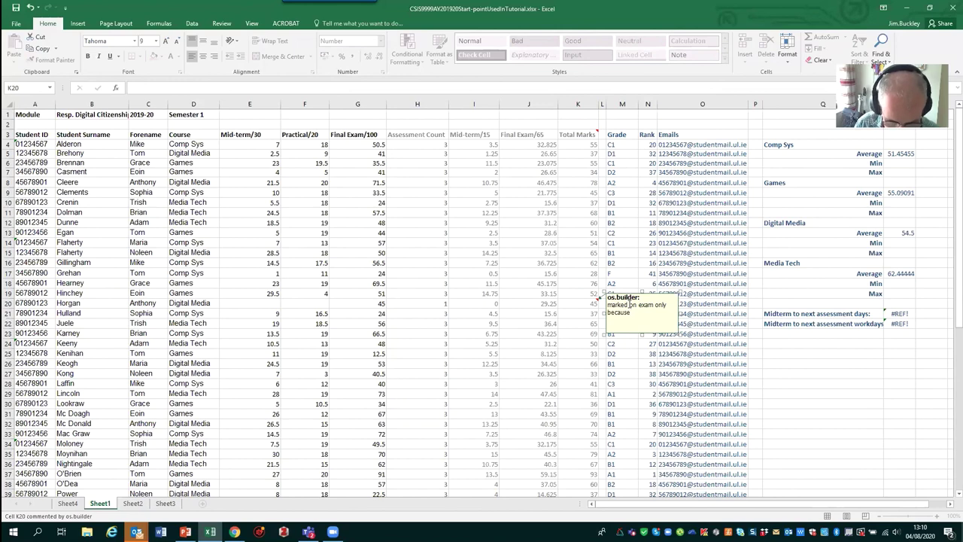
pyautogui.write(' sick cert.')
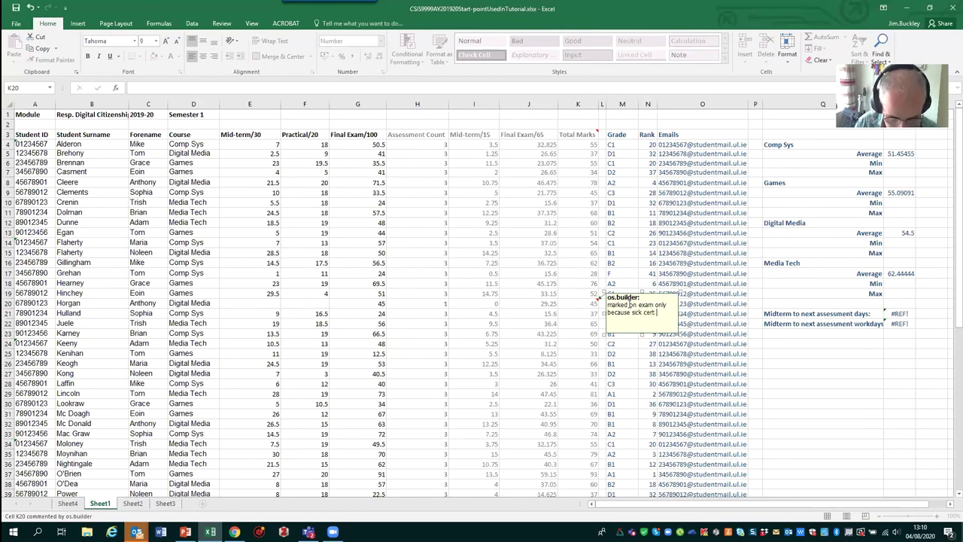
pyautogui.press('BackSpace')
pyautogui.write('for mi')
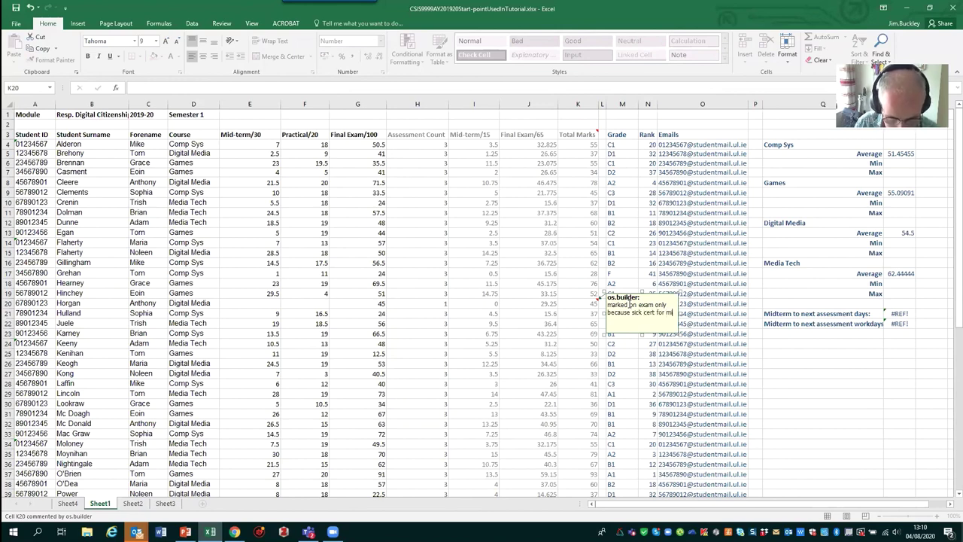
pyautogui.write('d term and practical')
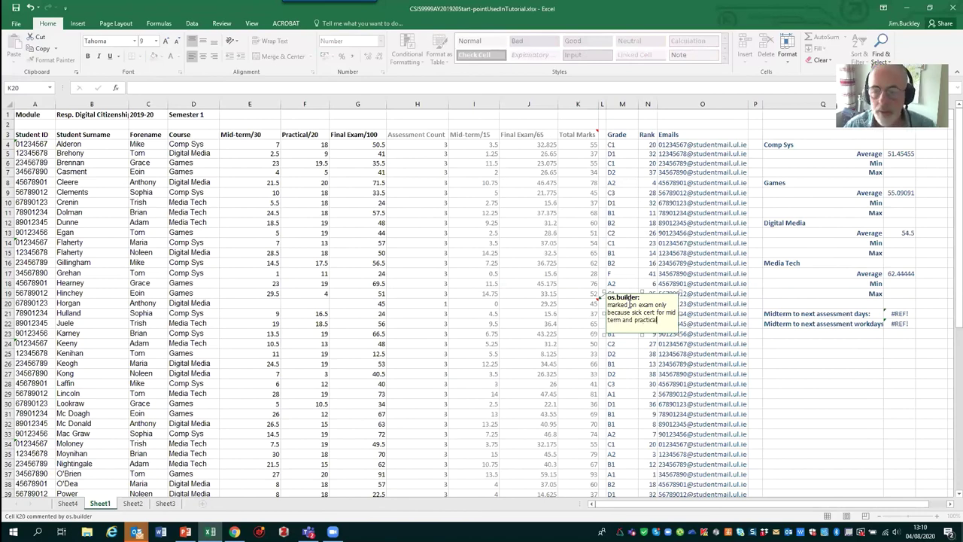
pyautogui.click(596, 355)
pyautogui.scroll(-4, 530, 434)
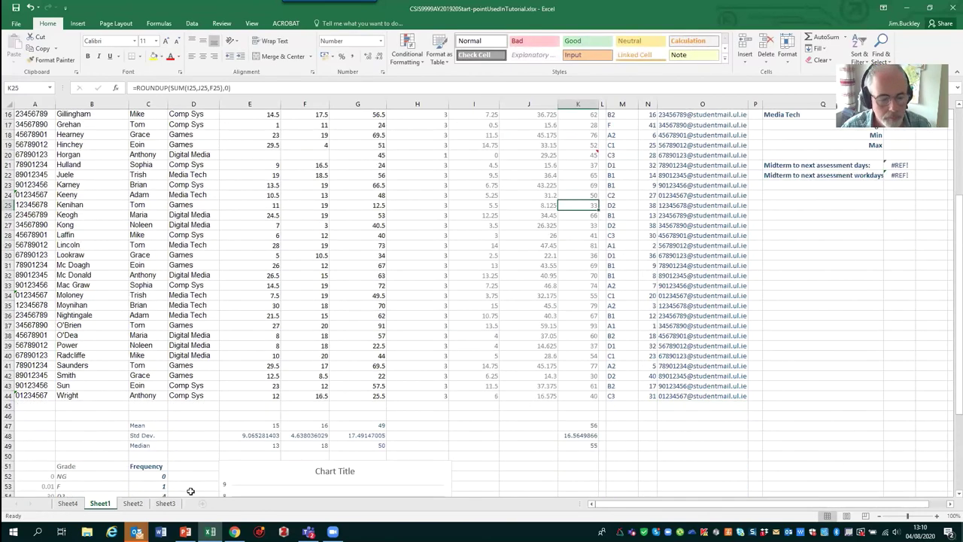
pyautogui.click(185, 532)
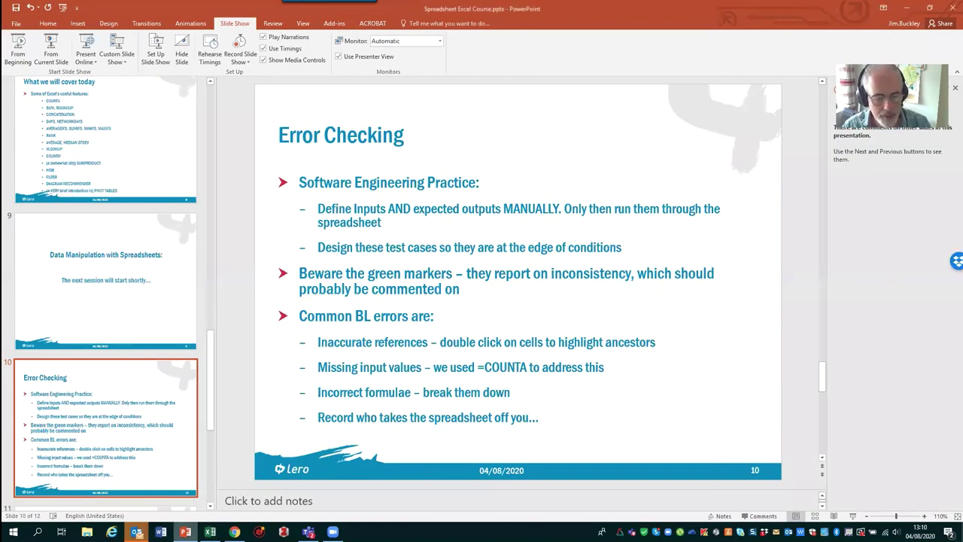
# Step: Glance back at the marks sheet, then return to the Error Checking slide
pyautogui.click(210, 532)
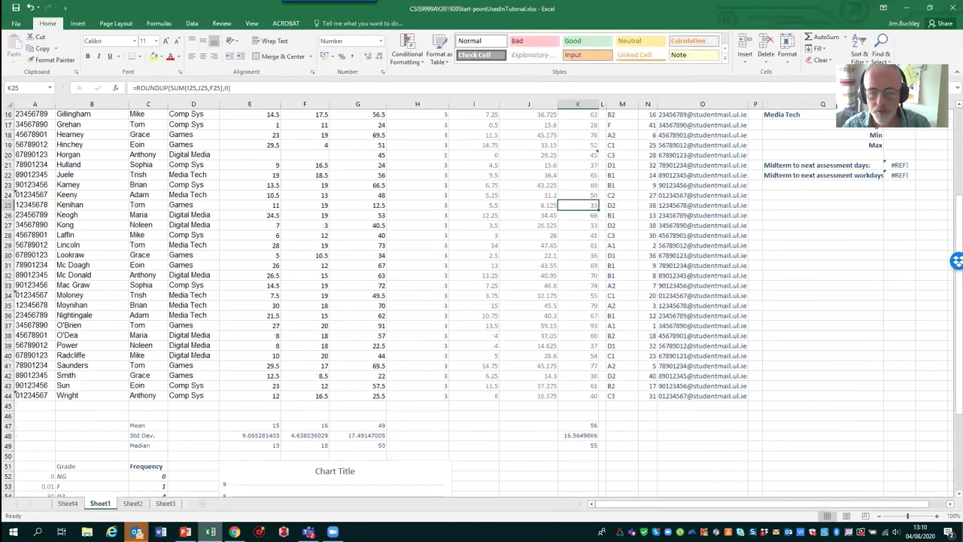
pyautogui.scroll(2, 610, 334)
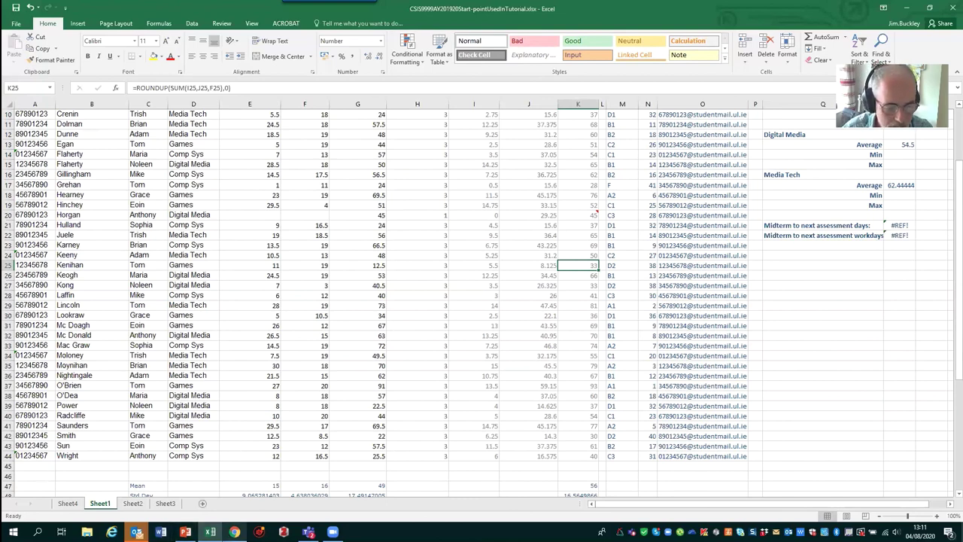
pyautogui.click(185, 531)
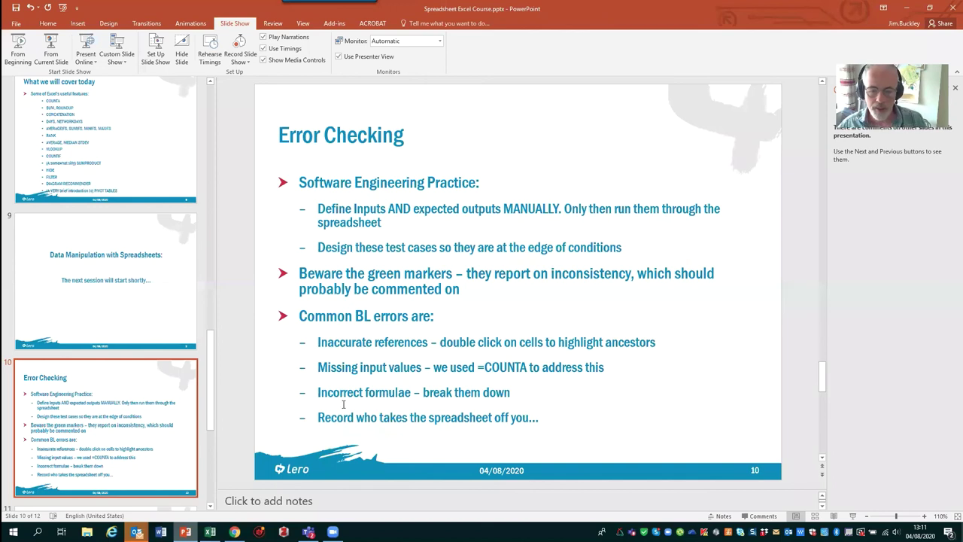